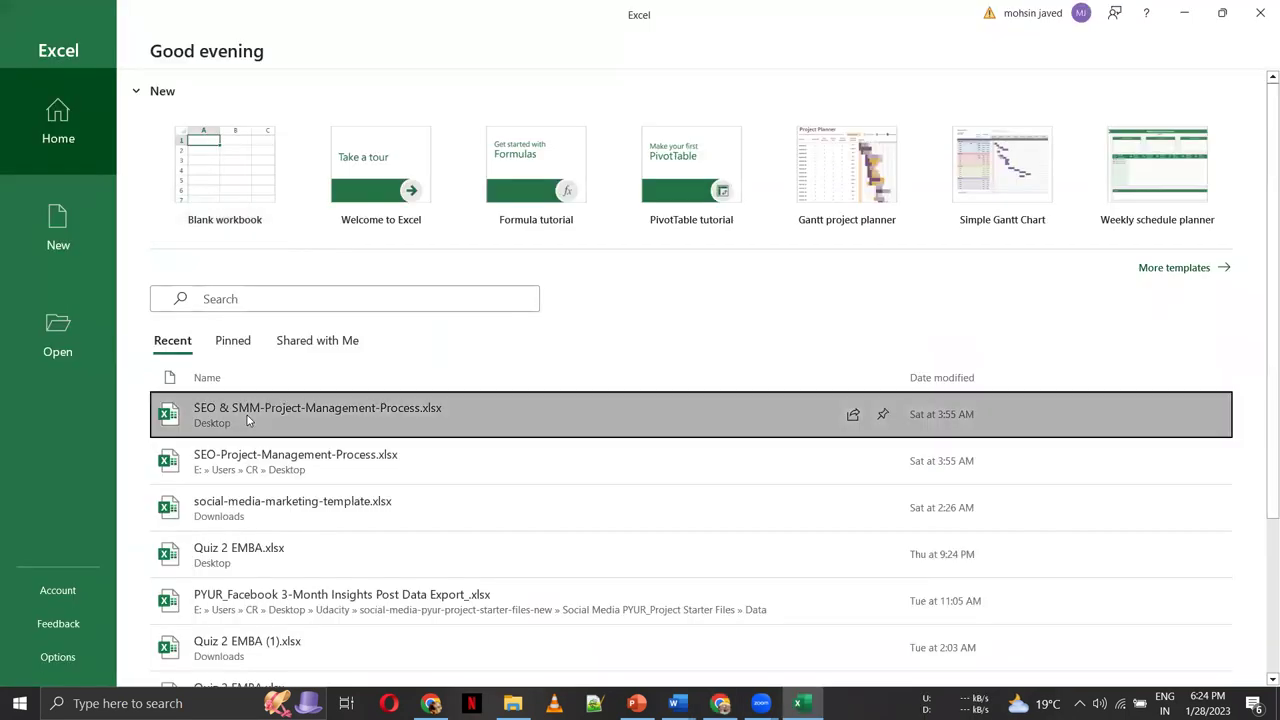
Open the SEO & SMM-Project-Management-Process.xlsx workbook and look over the Project Cost Estimate sheet
left_click(247, 412)
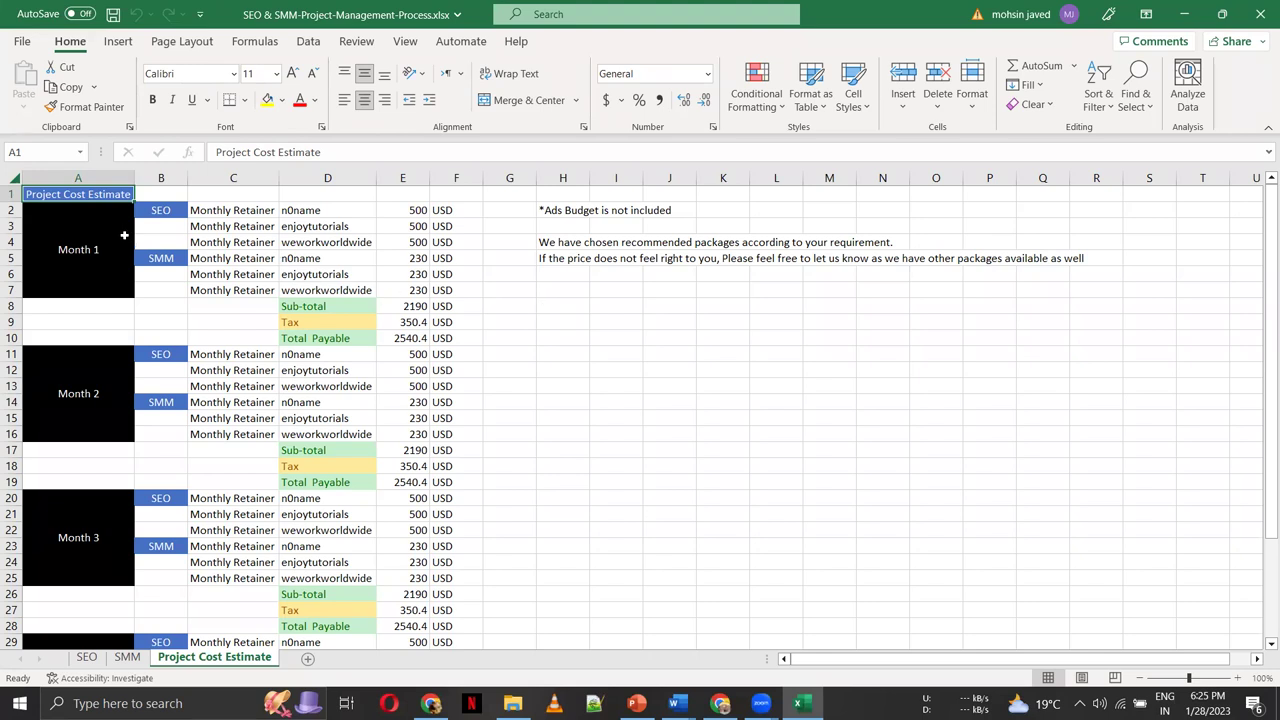
left_click(61, 278)
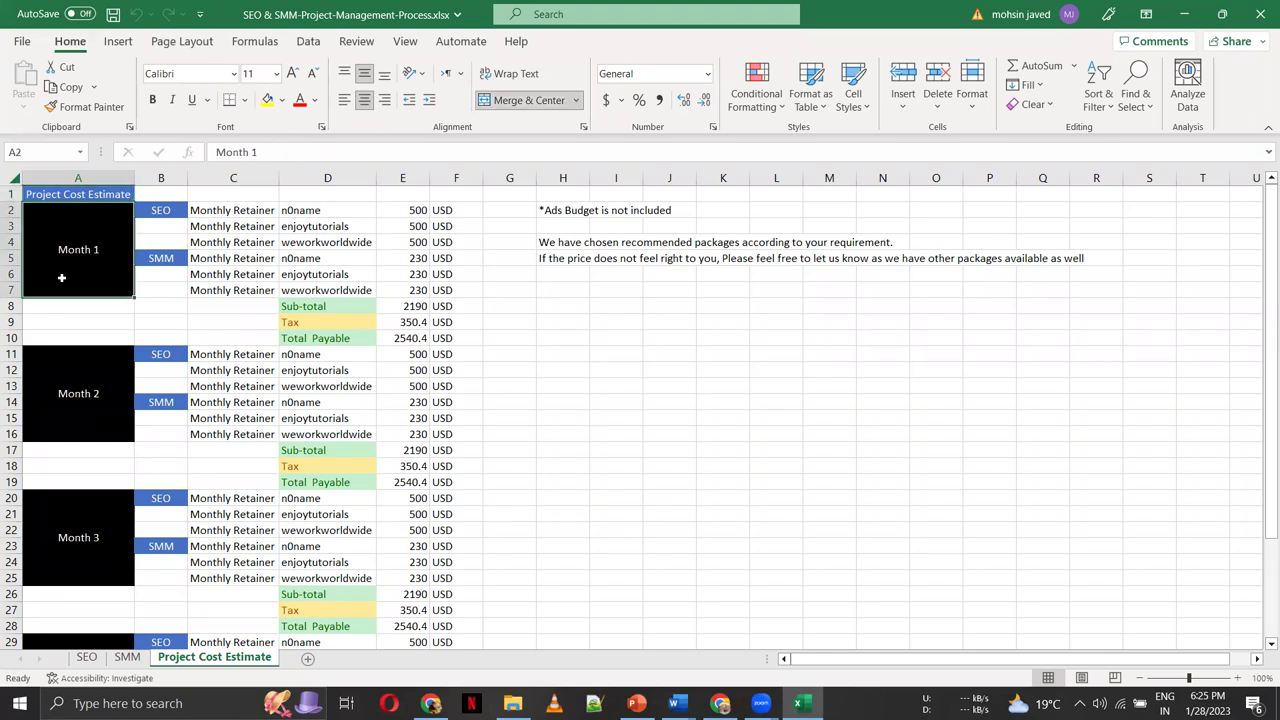
key("Up")
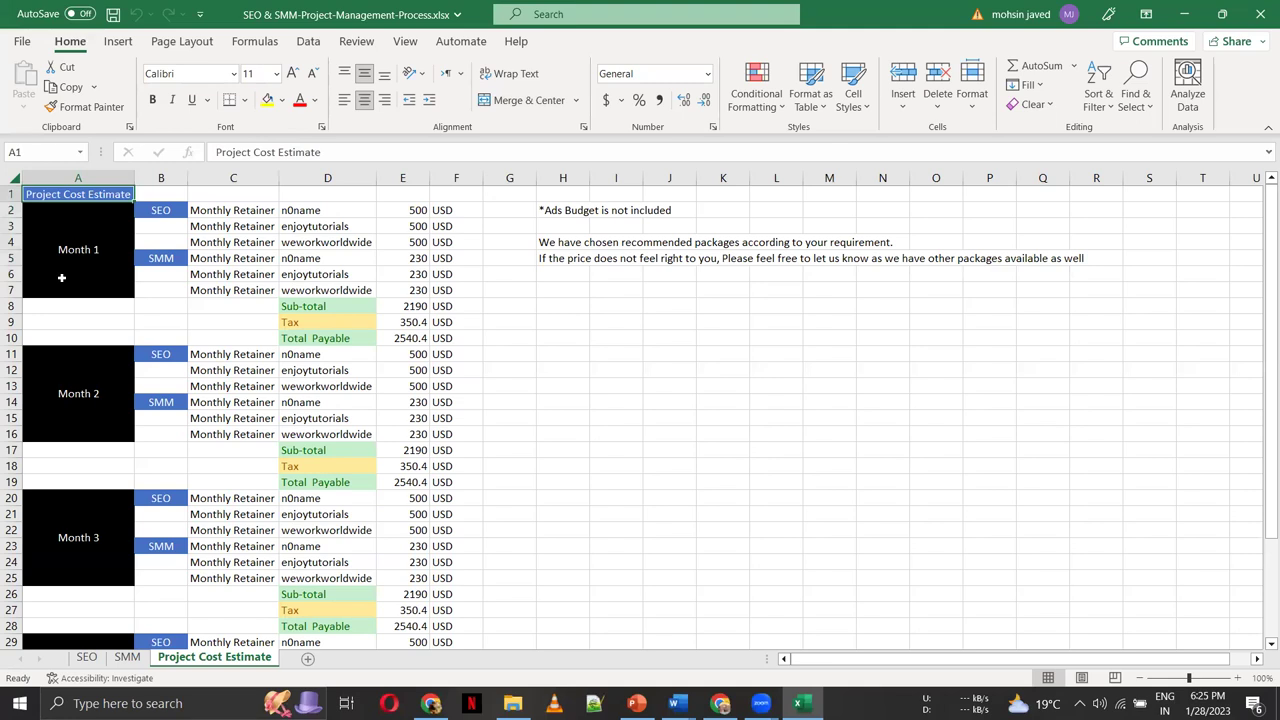
scroll(61, 278, "down", 10)
scroll(61, 278, "up", 10)
Review the Month 1 SEO and SMM monthly retainer rows and their cost cells
key("Right")
key("Right")
key("Down")
key("Right")
key("Right")
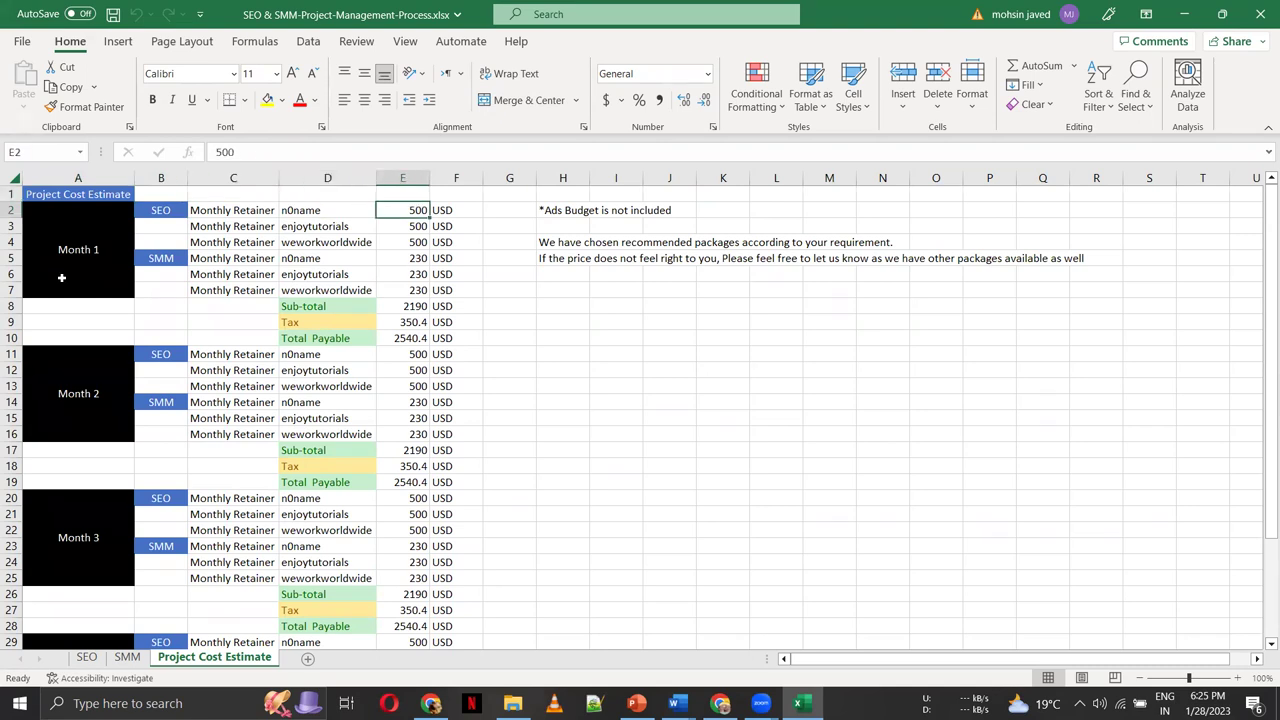
key("Left")
key("Left")
key("Down")
key("Down")
key("Down")
key("Right")
key("Left")
key("Left")
key("Right")
key("Right")
key("Right")
key("Right")
key("Left")
key("Left")
key("Left")
key("Up")
key("Up")
key("Up")
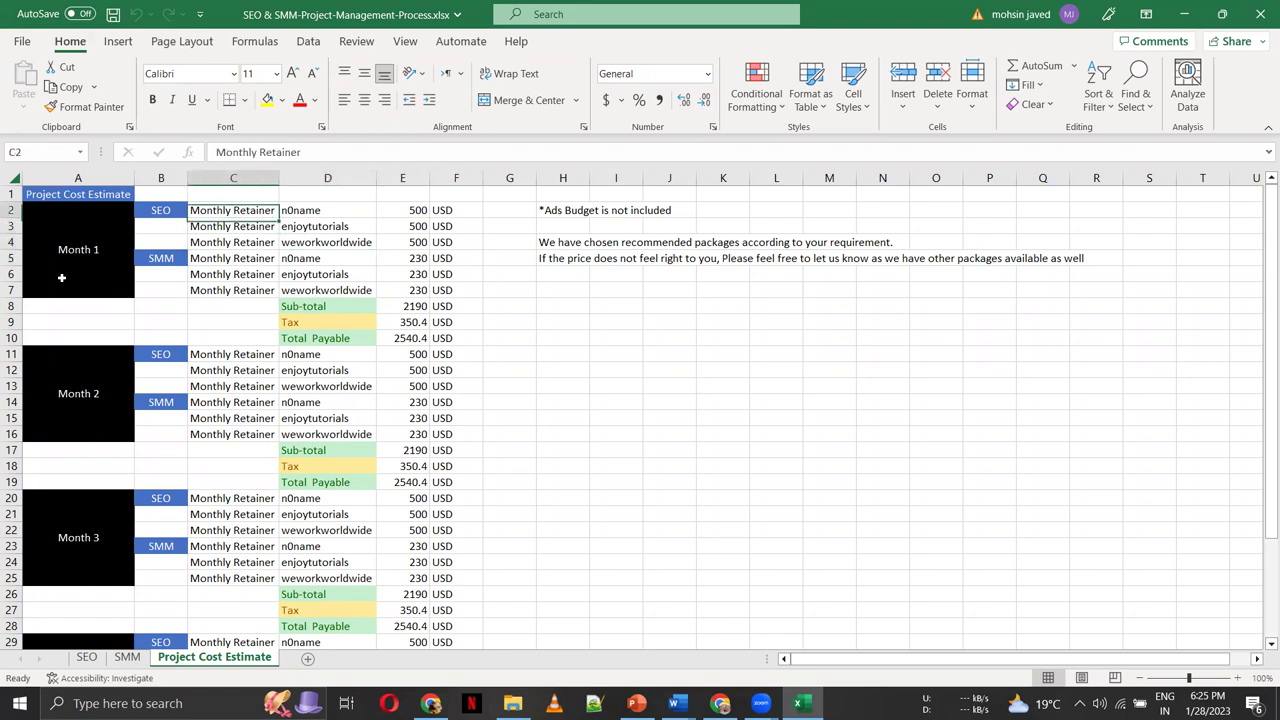
Examine the Month 1 website names and costs, down to the sub-total and tax rows
key("Right")
key("Down")
key("Down")
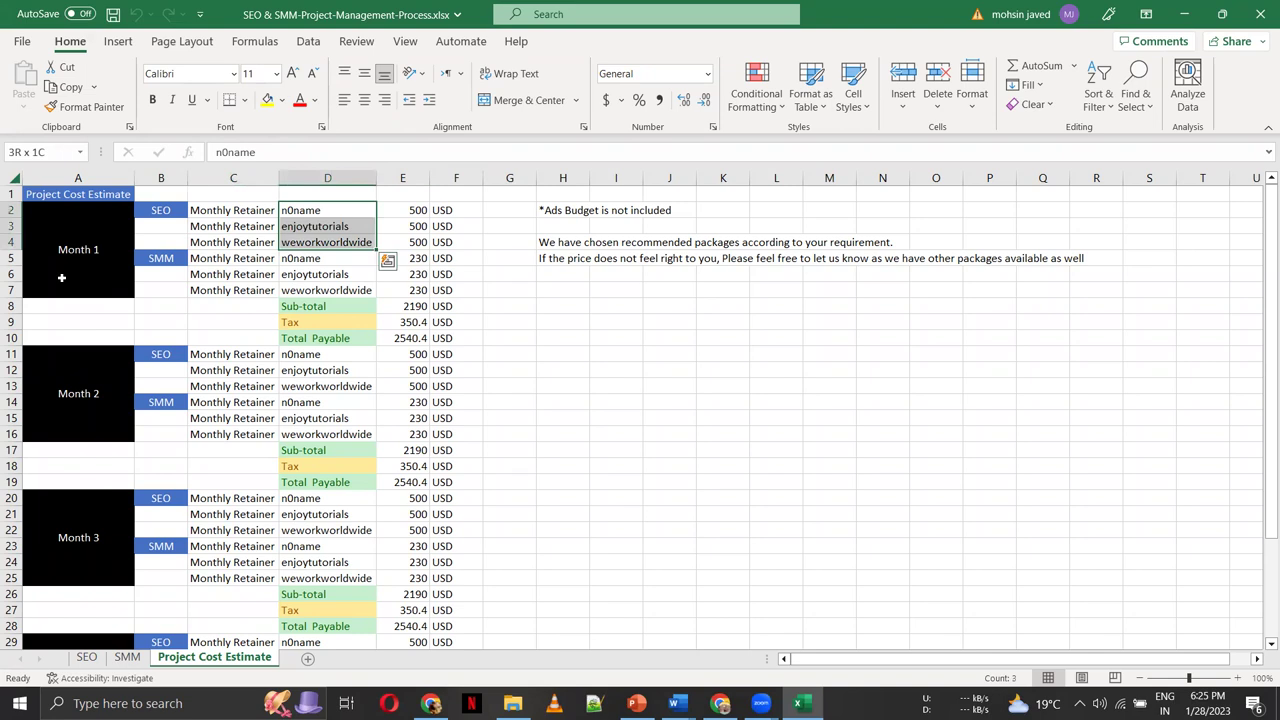
key("shift+Down")
key("shift+Down")
key("shift+Down")
key("shift+Down")
key("Right")
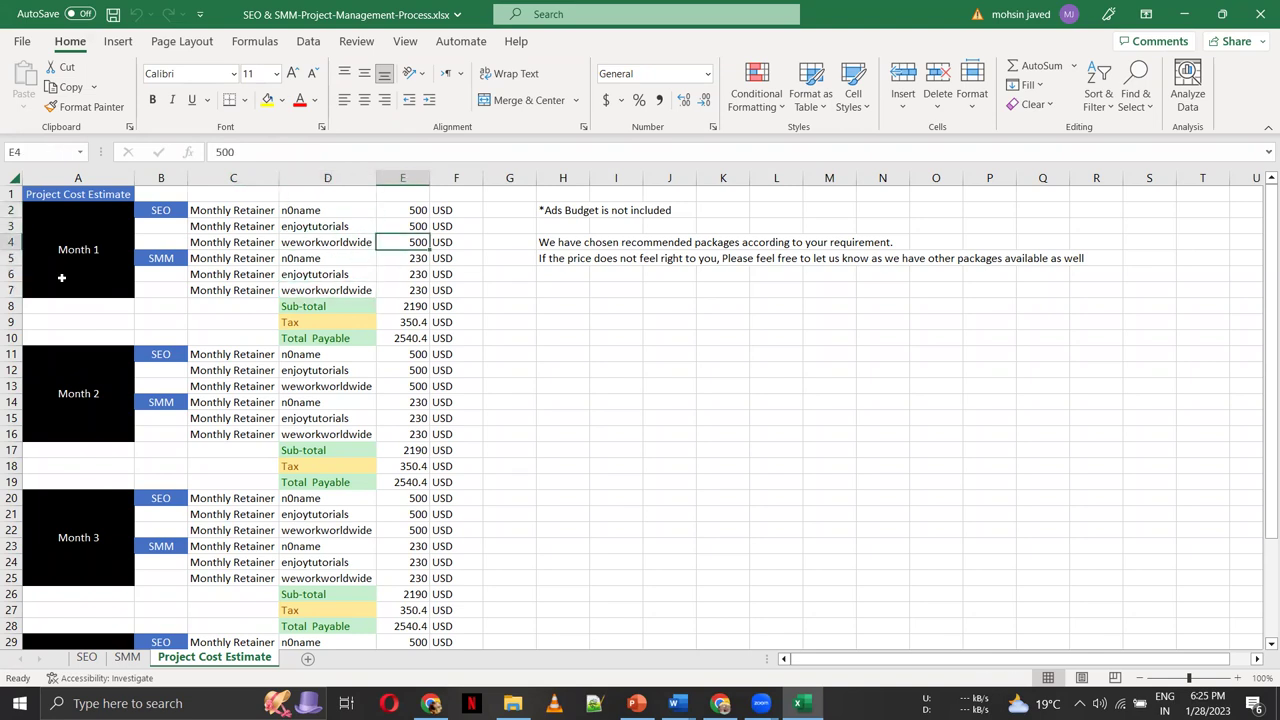
key("Up")
key("Up")
key("shift+Left")
key("shift+Down")
key("Down")
key("Down")
key("Down")
key("Down")
key("Down")
key("Down")
key("Left")
key("Down")
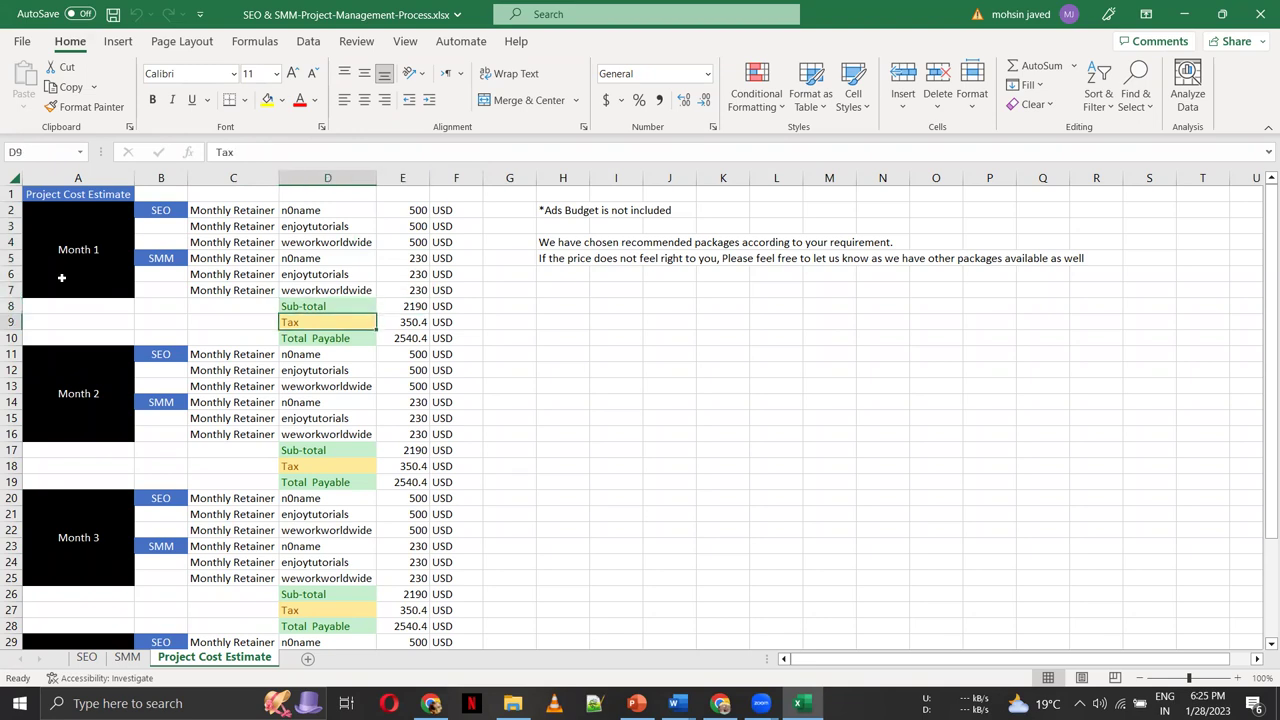
Enter the note "16% GST" in G9 beside the Month 1 tax amount
key("Right")
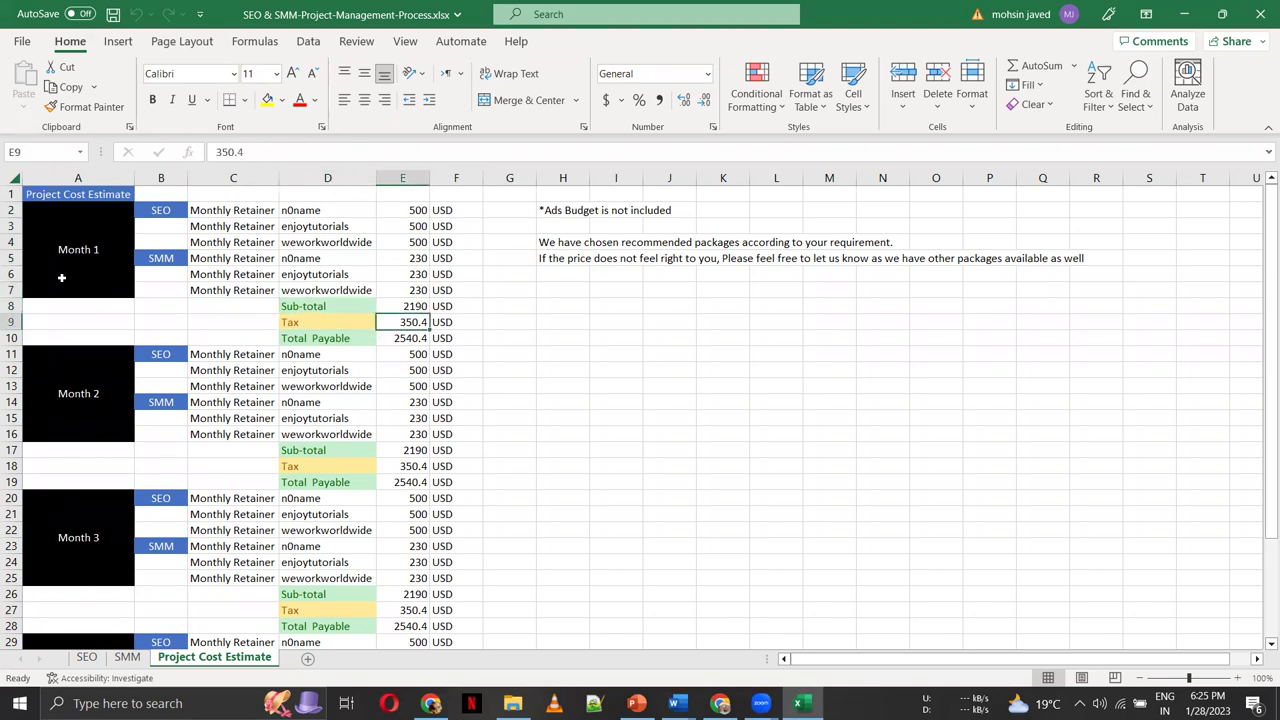
key("Right")
key("Right")
type("16")
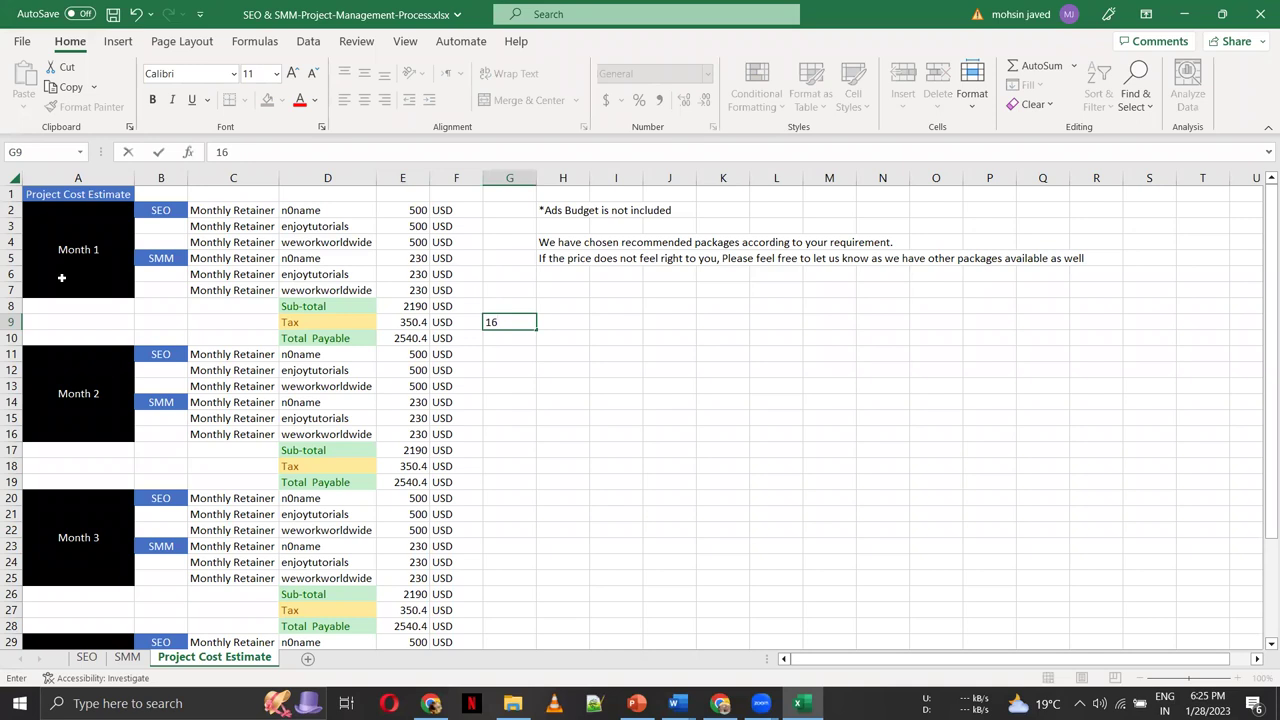
type("% GST")
key("Return")
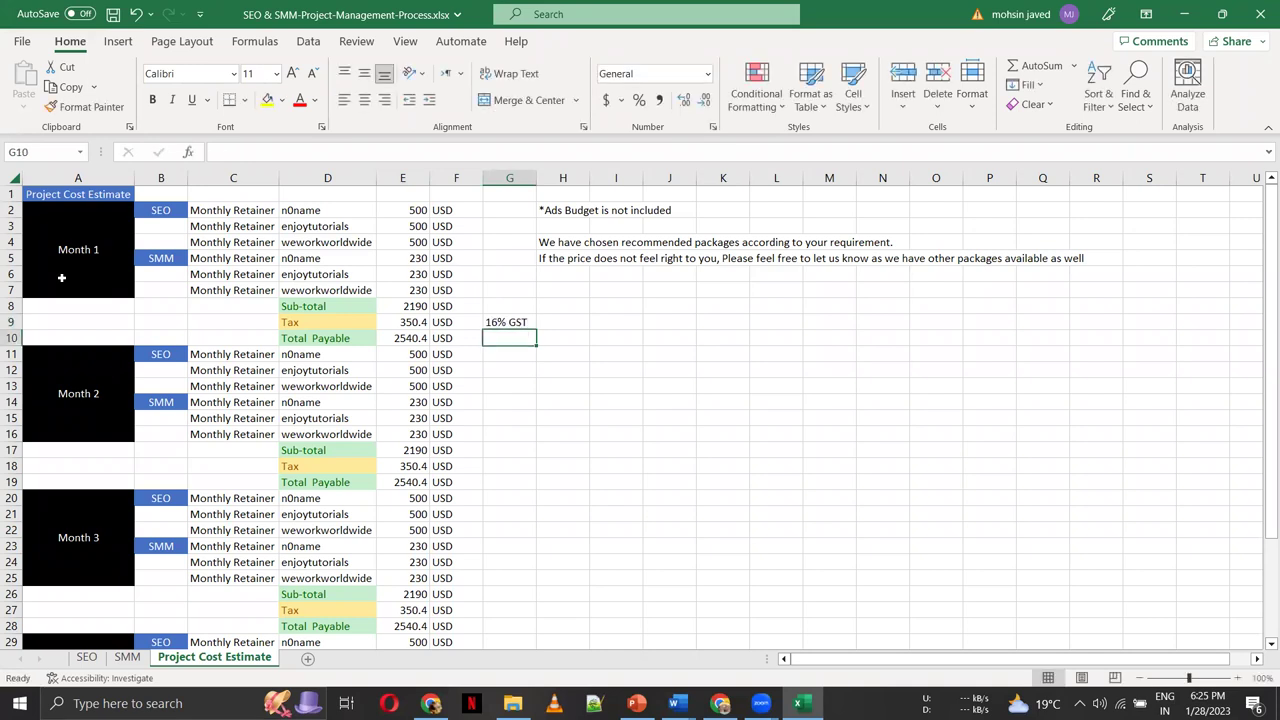
Review the Month 1 tax amount and the Total Payable row
key("Up")
key("Left")
key("Up")
key("Left")
key("Down")
key("Down")
key("Up")
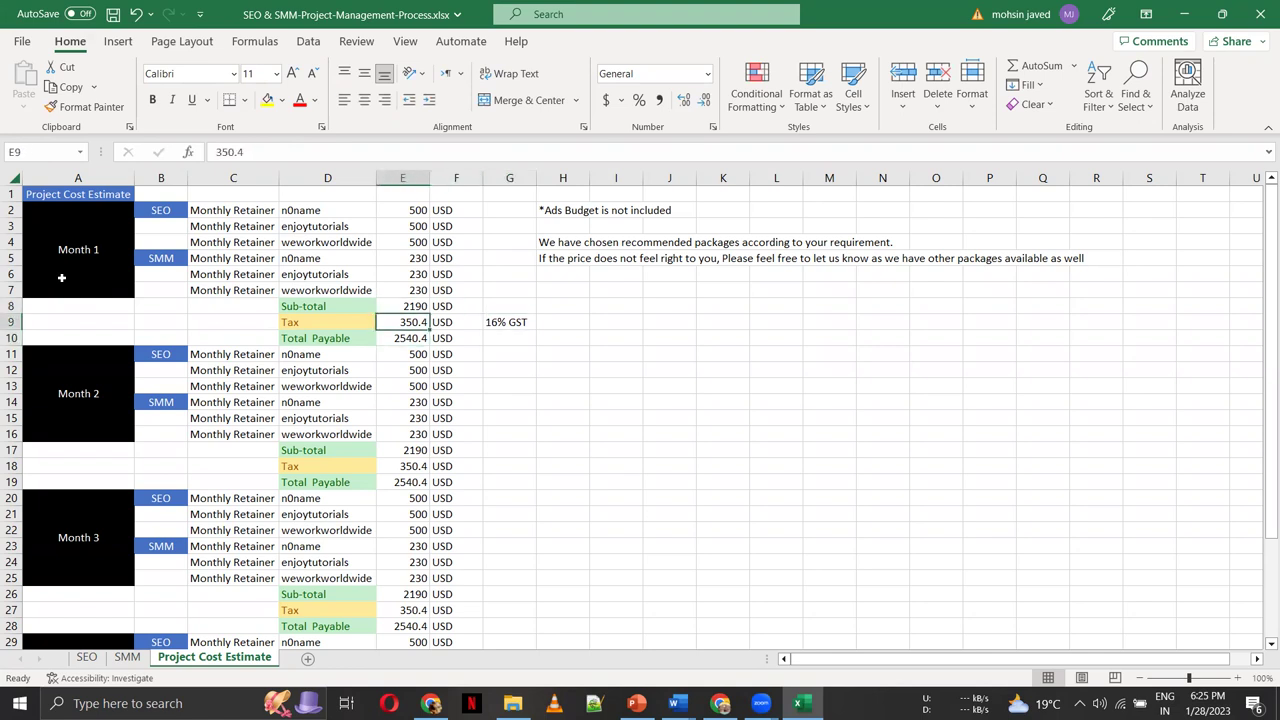
key("Down")
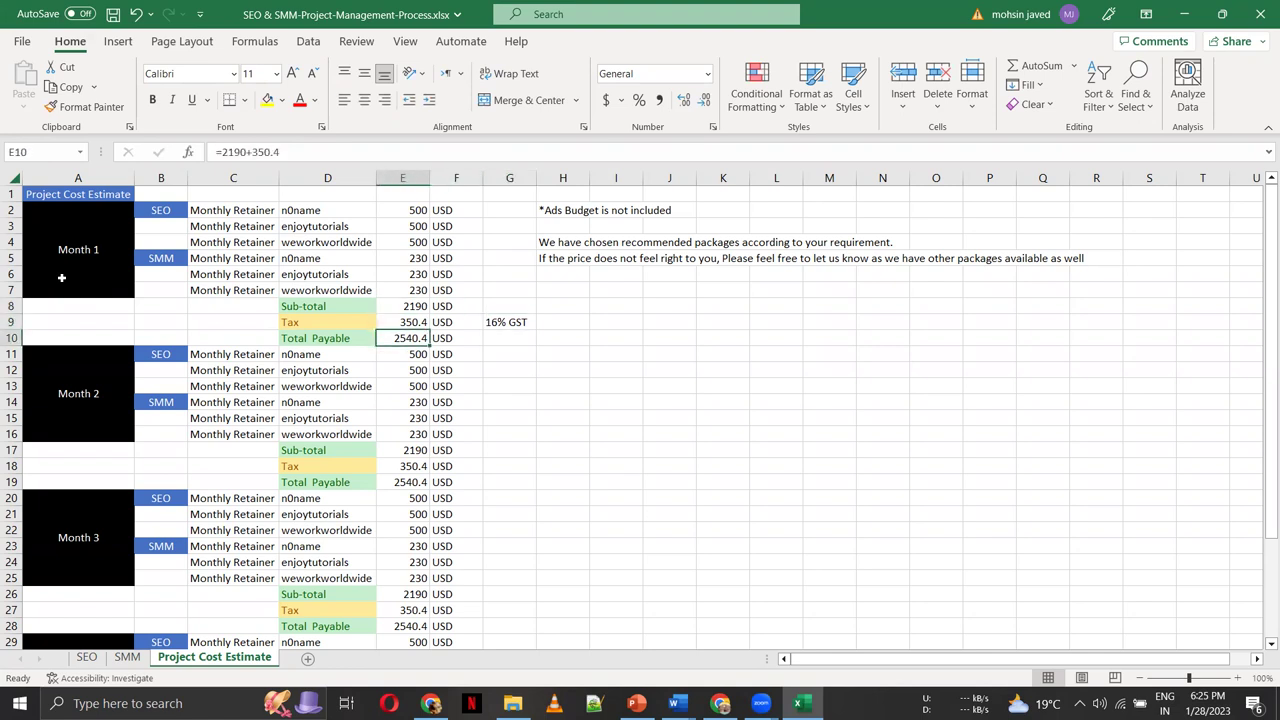
key("Left")
key("shift+Right")
key("shift+Right")
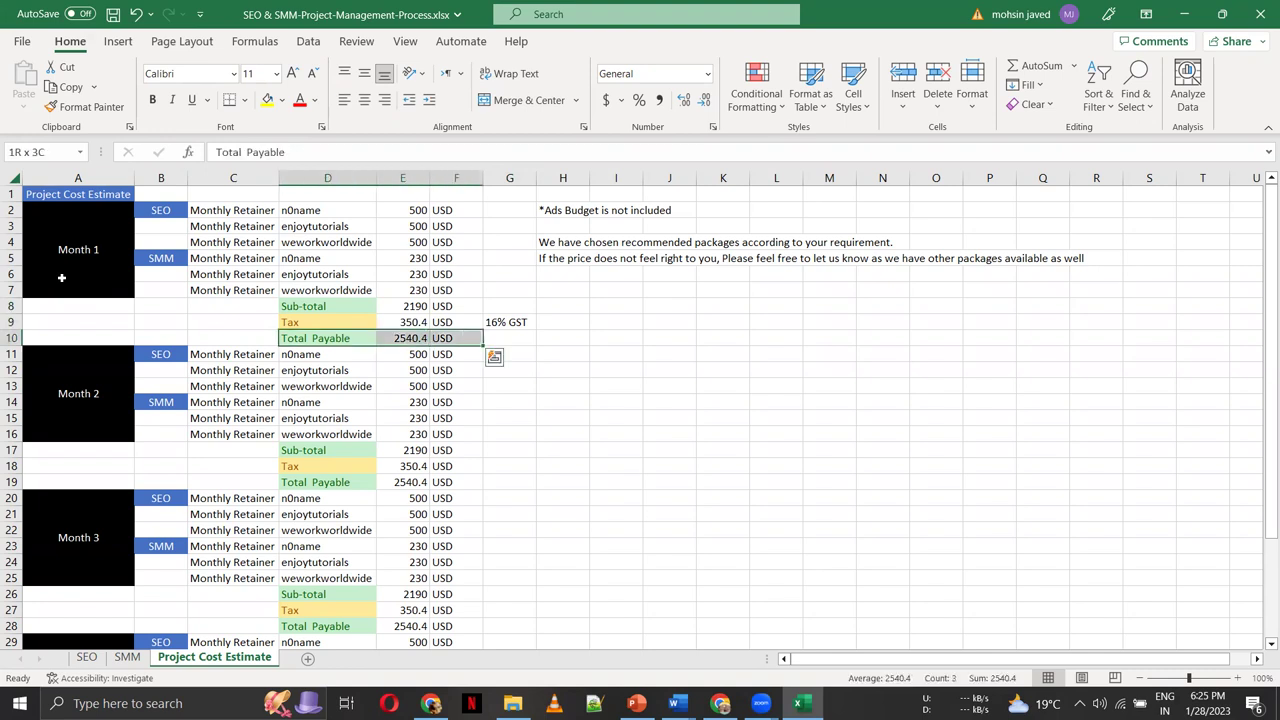
Look through the cost estimates for Months 2, 3 and 4
key("Left")
key("Left")
key("Right")
key("Right")
key("Right")
key("Down")
key("Down")
key("Down")
key("Down")
key("Down")
key("Down")
key("Down")
key("Down")
key("Down")
key("Down")
key("Down")
key("Down")
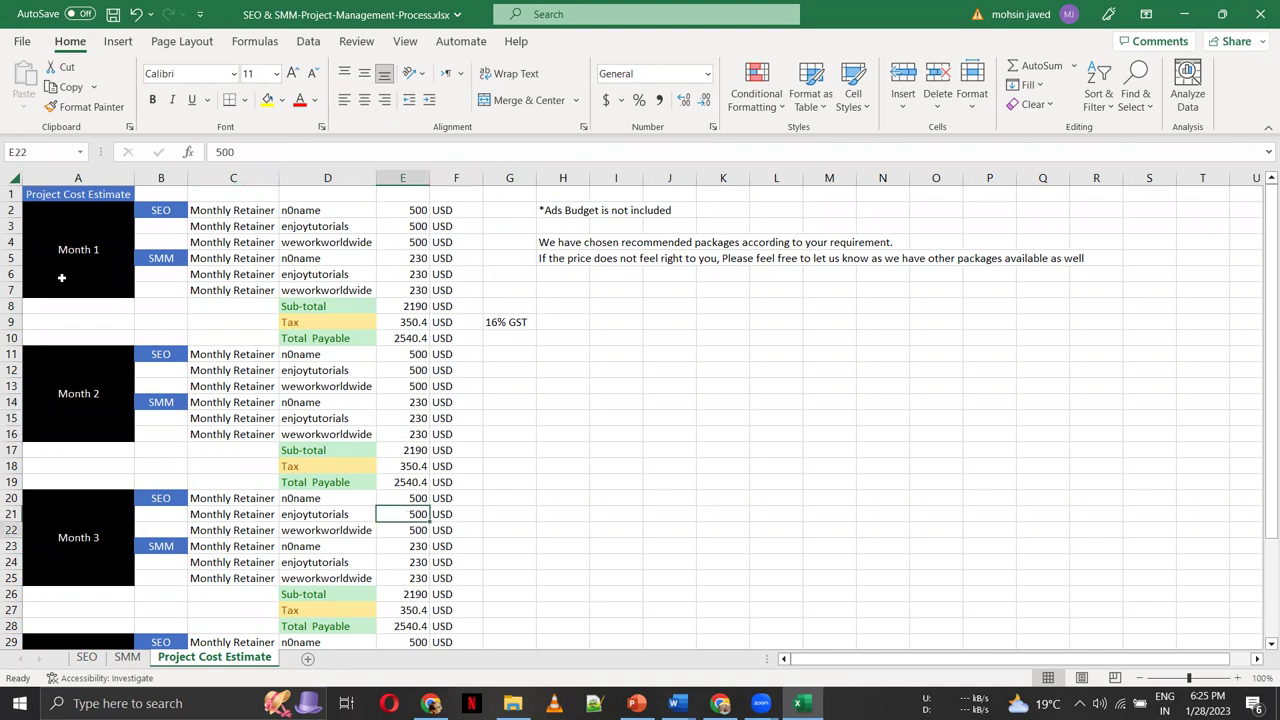
key("Page_Down")
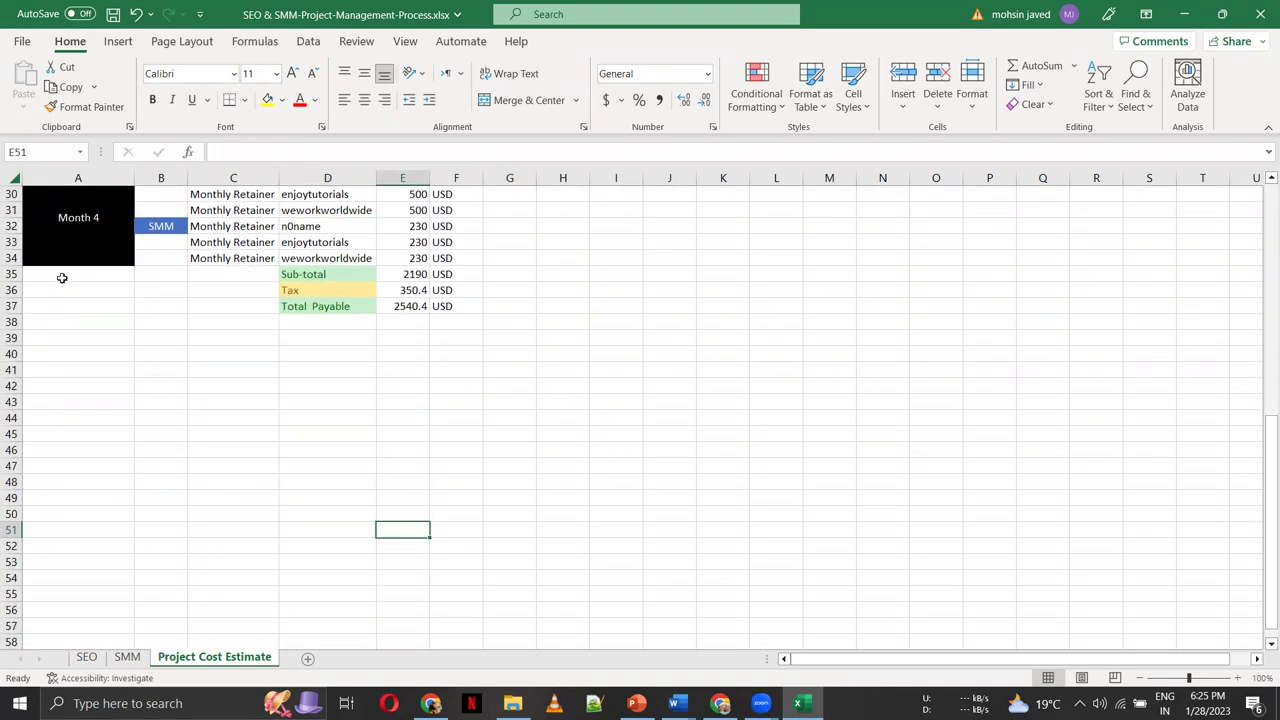
key("Page_Up")
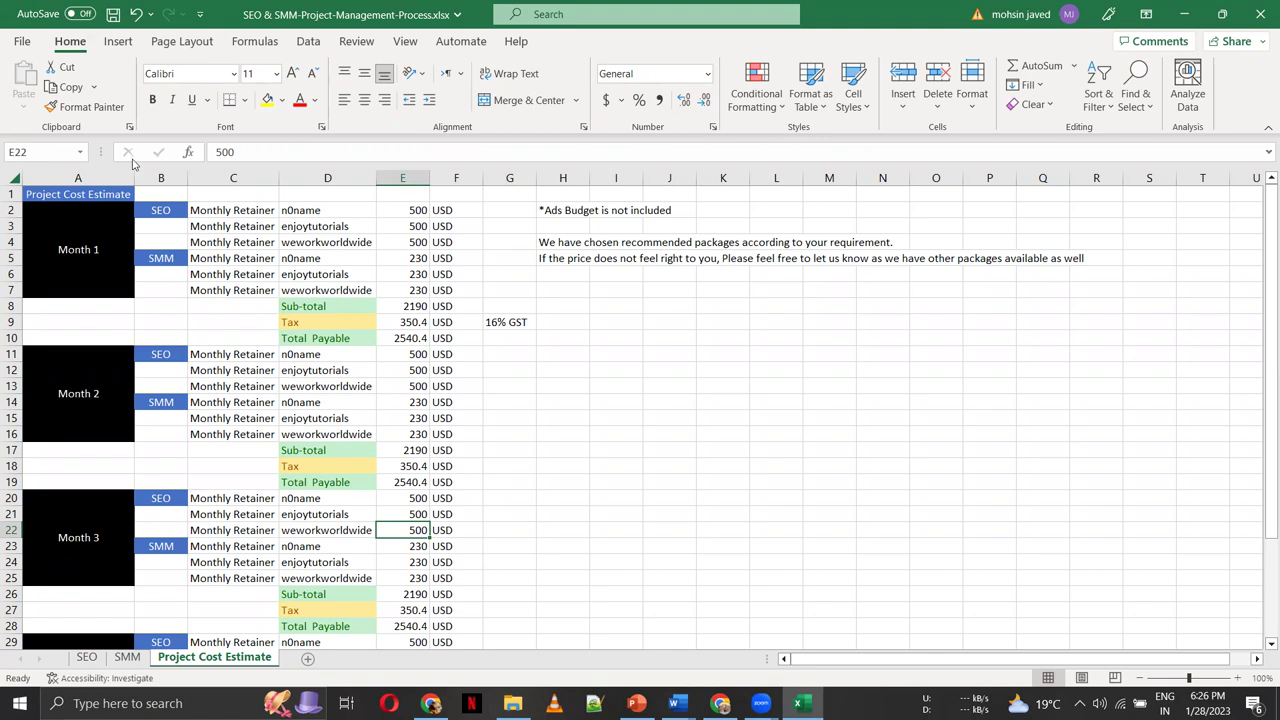
Clear all amounts and USD labels from E2:F37 of the cost estimate
left_click(396, 211)
key("ctrl+shift+Down")
key("shift+Right")
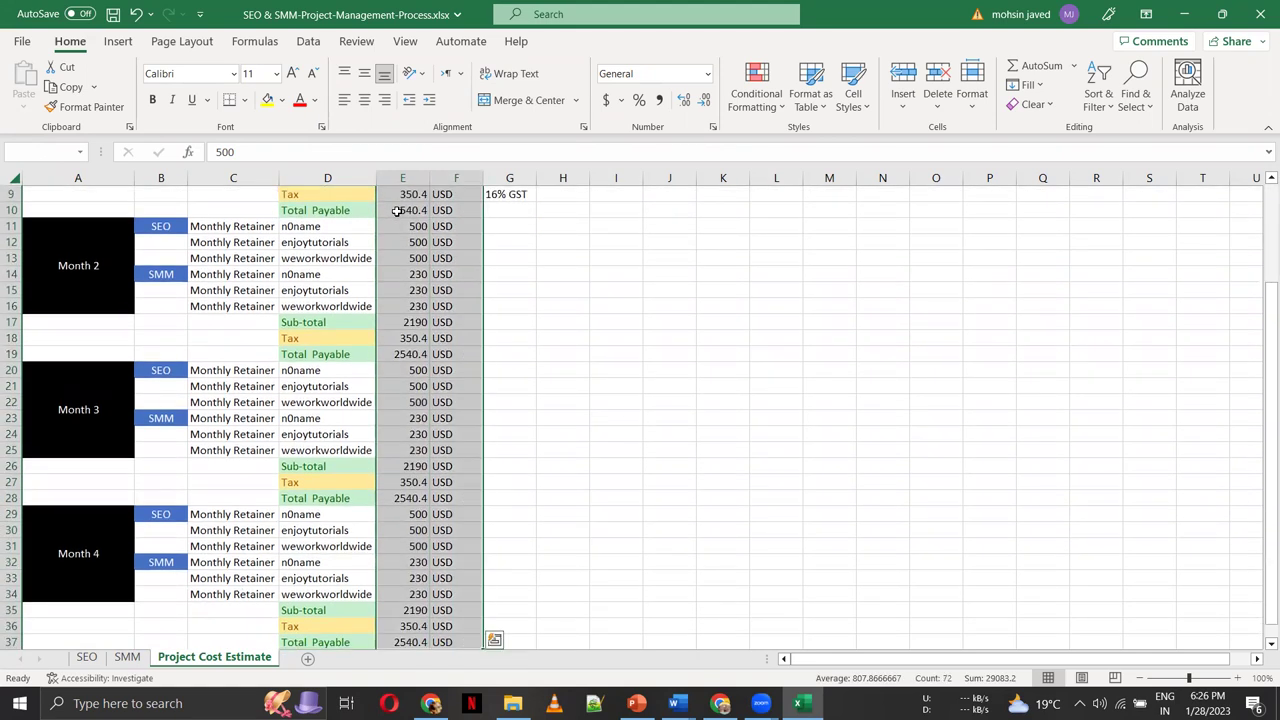
key("Delete")
Enter the Month 1 retainers for n0name: 600 for SEO in E2 and 250 for SMM in E5
scroll(396, 211, "up", 3)
left_click(396, 211)
key("Up")
key("Right")
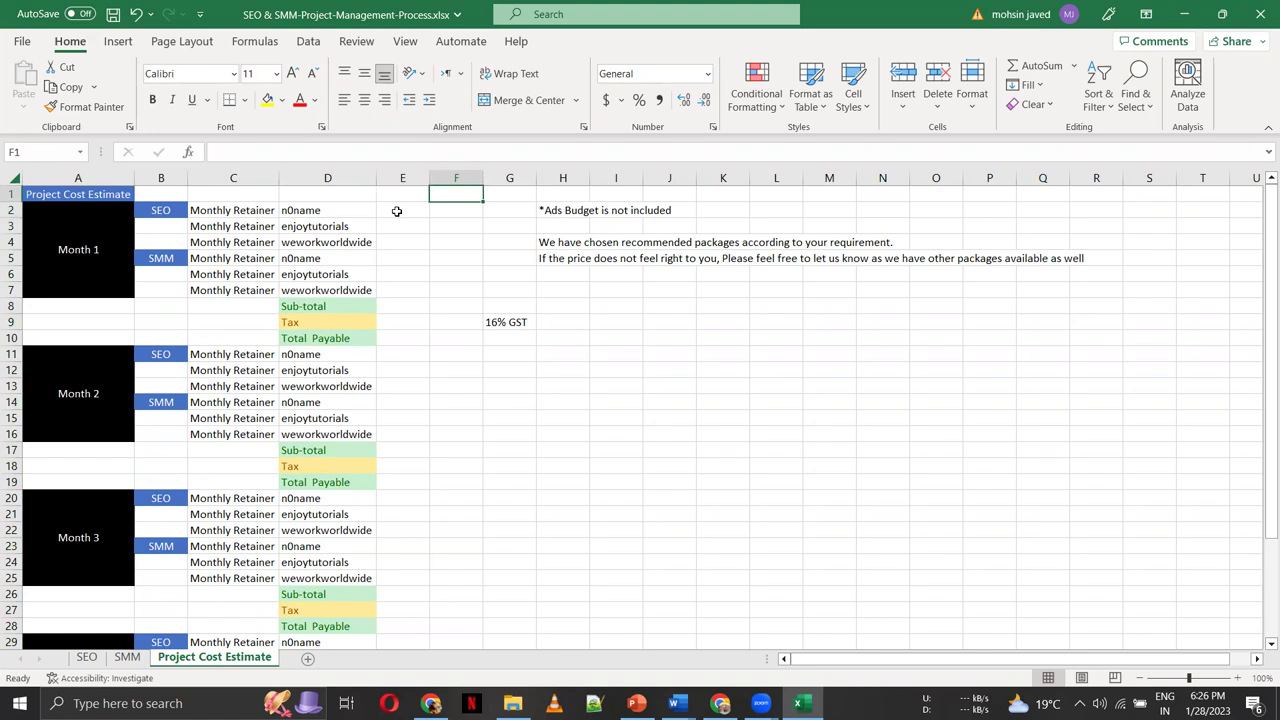
key("Left")
key("Down")
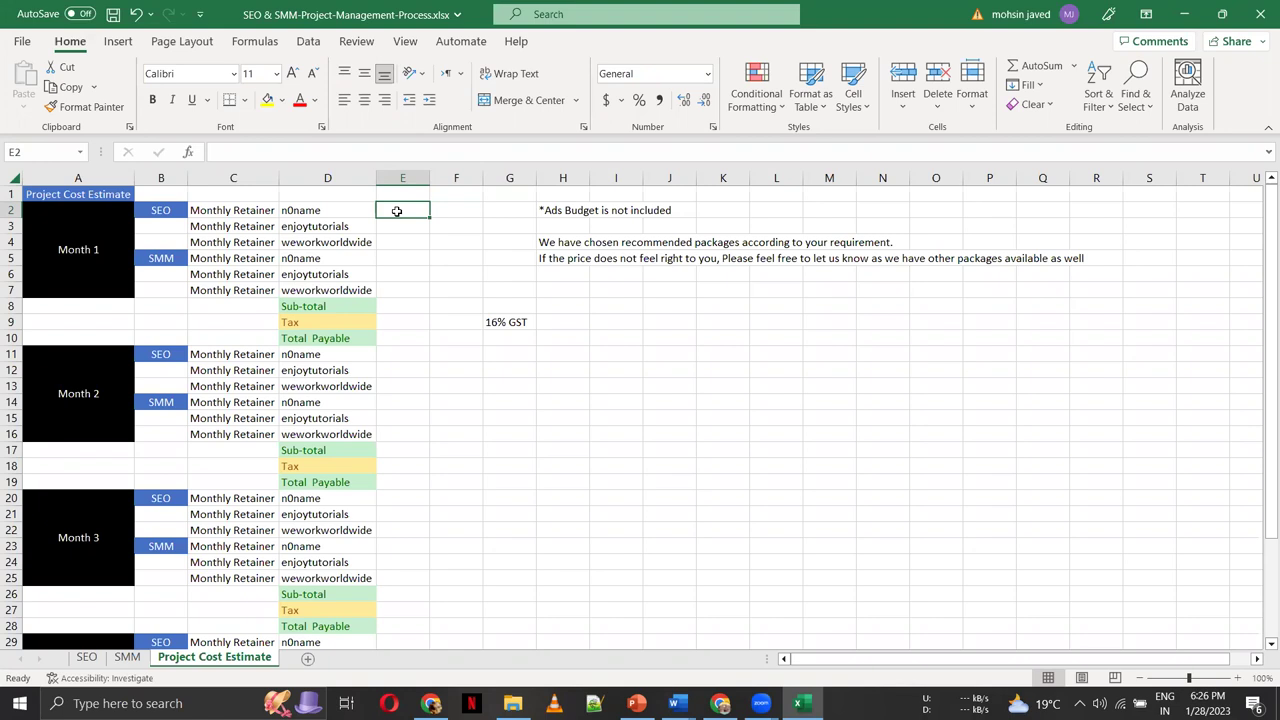
type("600")
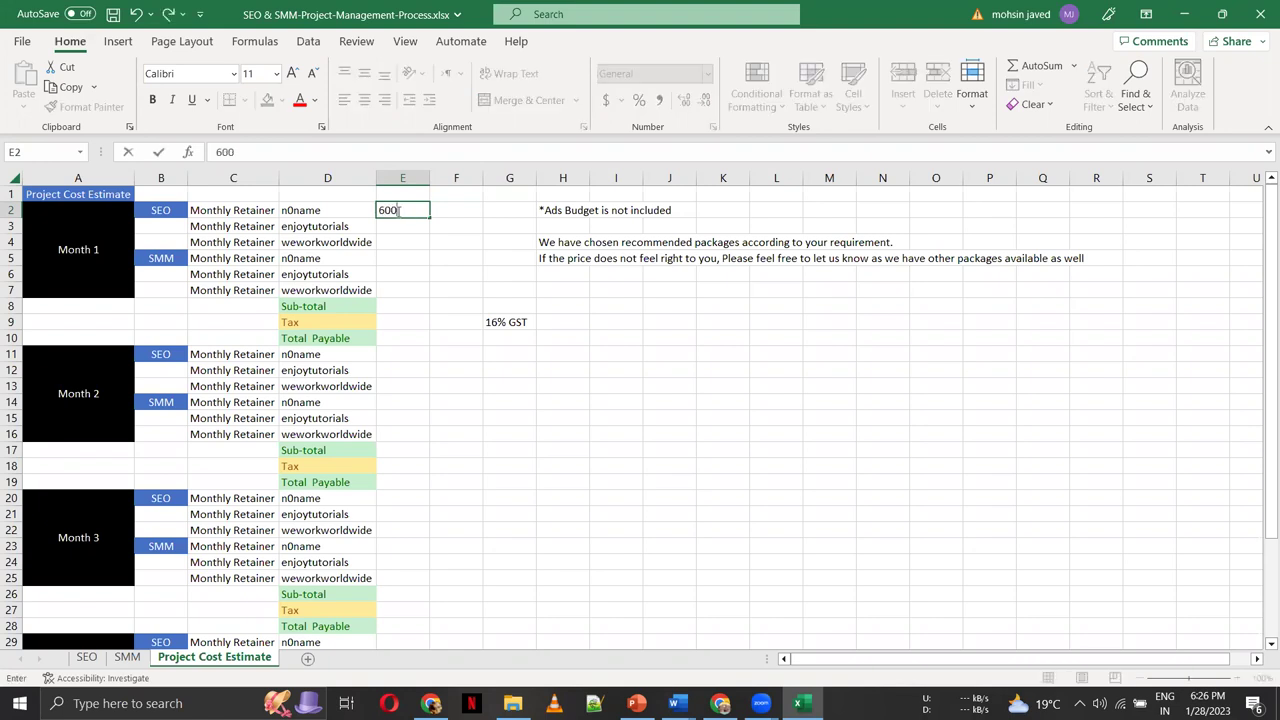
key("Return")
key("Return")
key("Return")
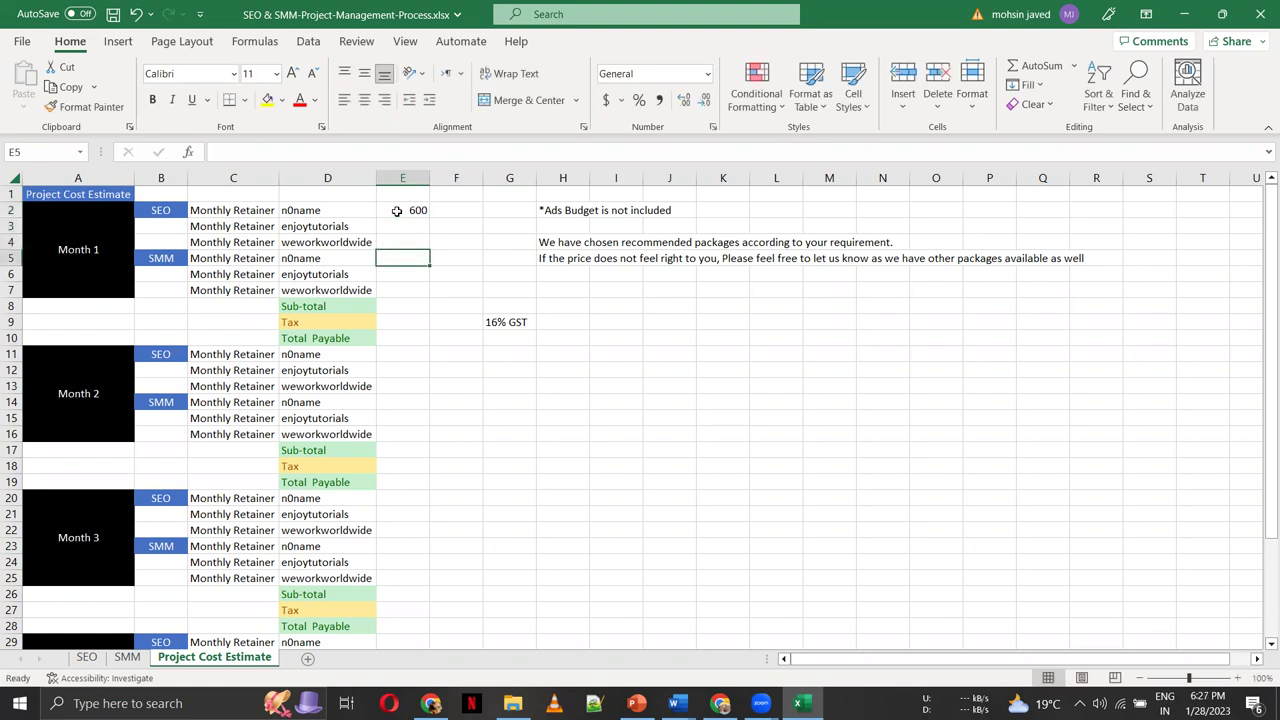
type("250")
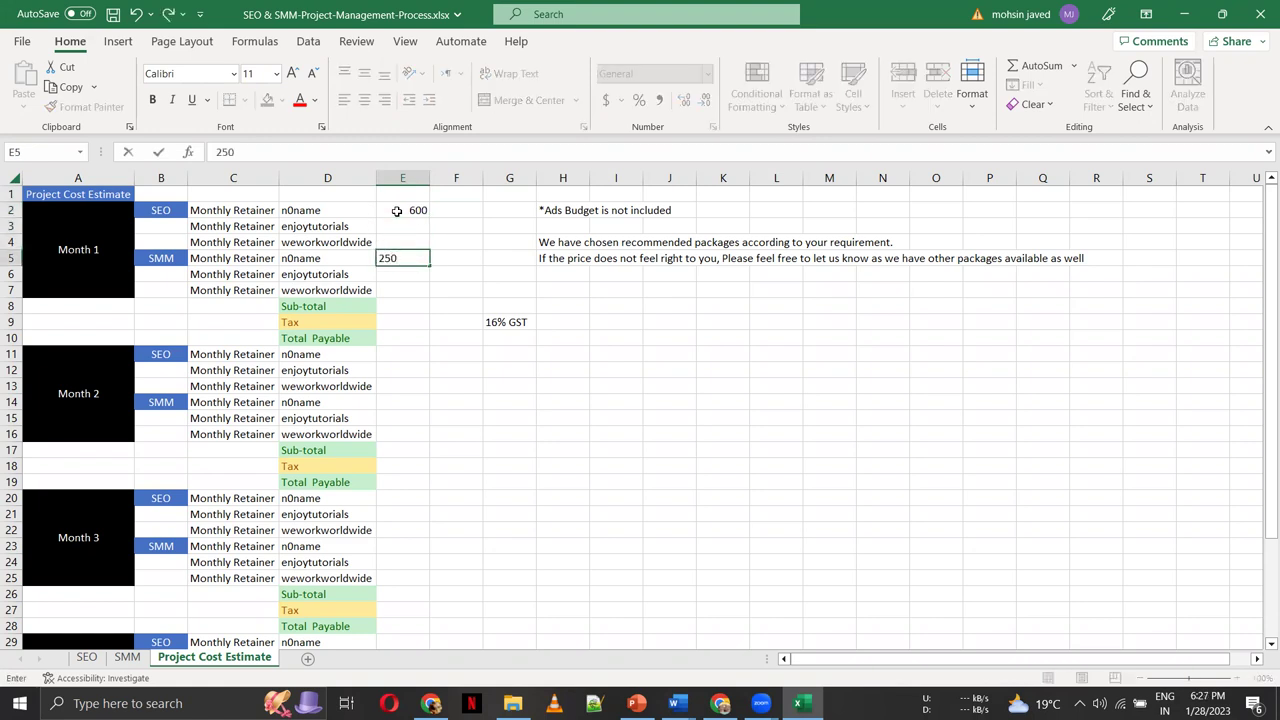
key("Return")
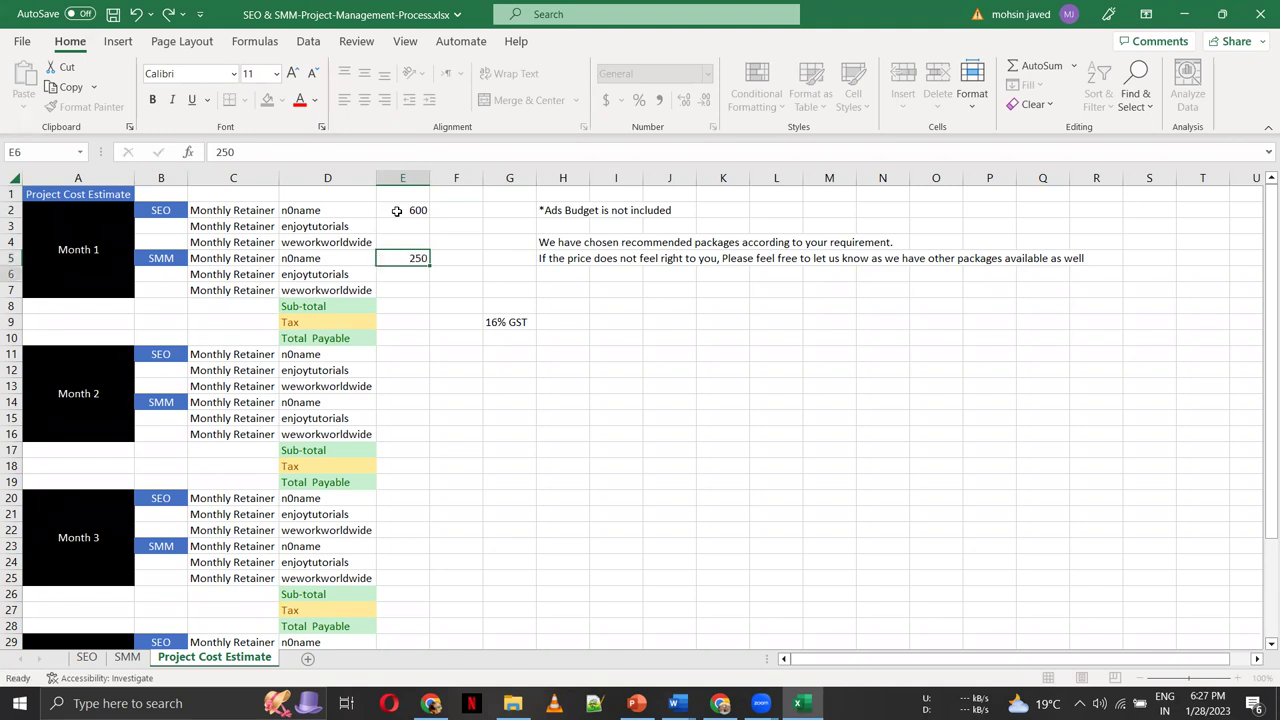
Review the Month 1 website entries, amounts, sub-total, tax and total payable rows
key("Down")
key("Down")
key("Left")
key("Up")
key("Right")
key("Right")
key("Left")
key("Down")
key("Right")
key("Down")
key("Left")
key("Left")
key("Down")
key("shift+Up")
key("shift+Up")
key("shift+Up")
key("shift+Up")
key("shift+Up")
key("shift+Up")
key("shift+Up")
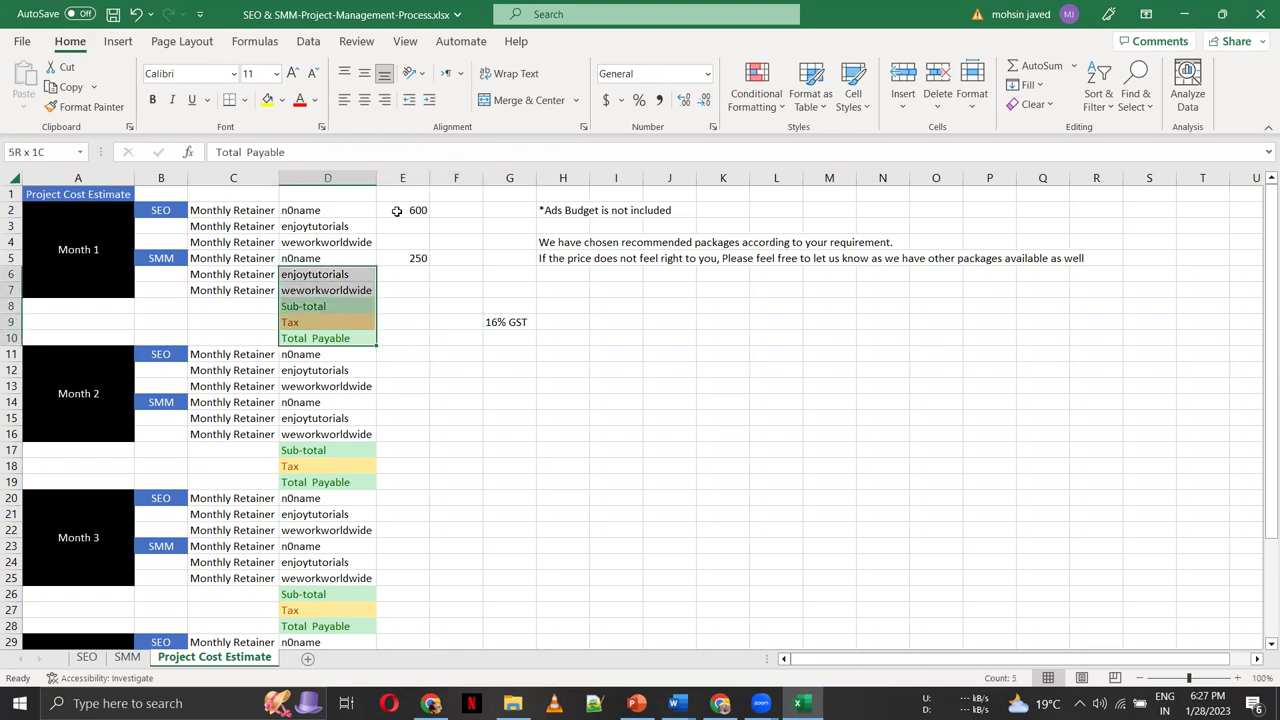
key("shift+Right")
key("shift+Up")
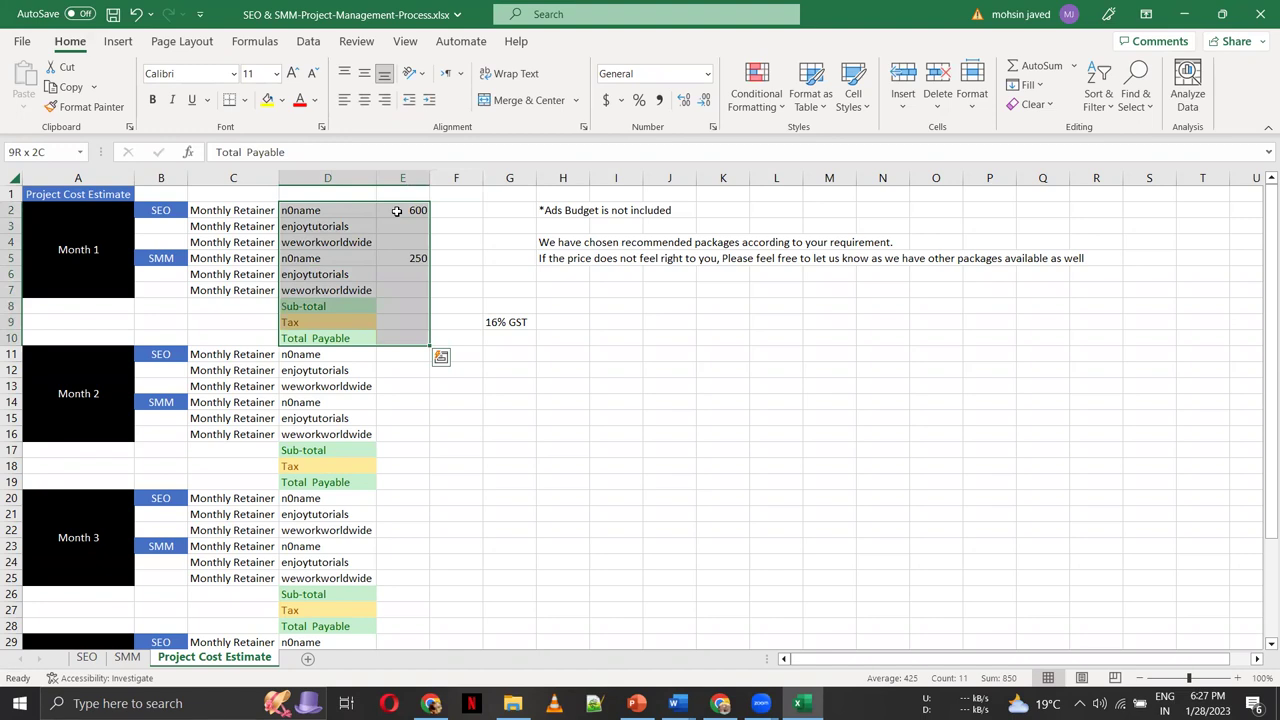
Delete the weworkworldwide entries from the Month 1 SEO and SMM groups in D4 and D7
key("Up")
key("Up")
key("Up")
key("Up")
key("Up")
key("Up")
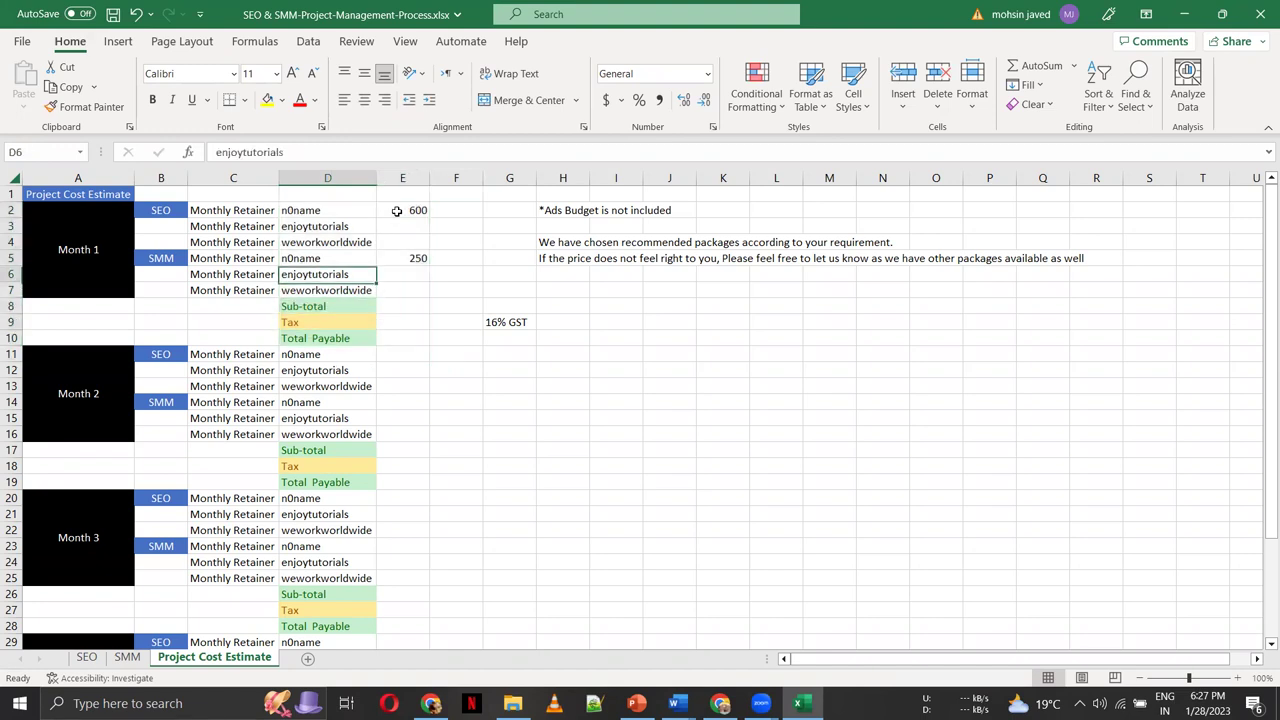
key("Delete")
key("Down")
key("Down")
key("Down")
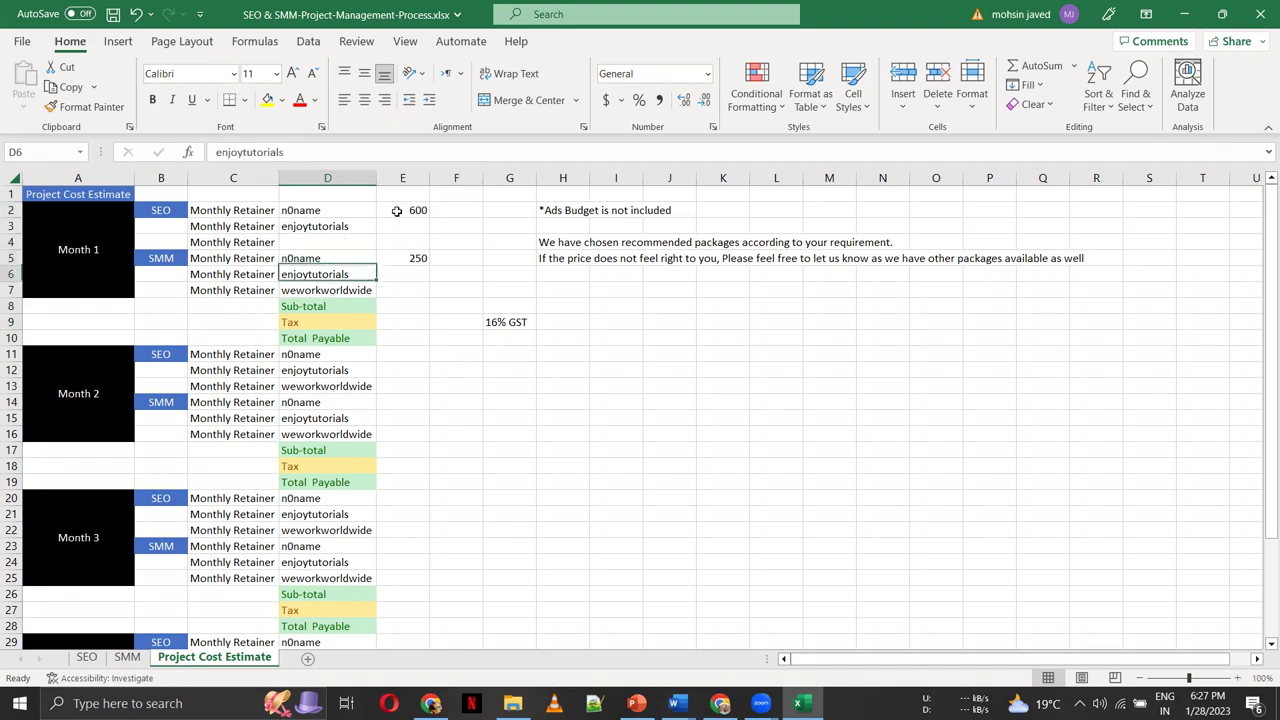
key("Delete")
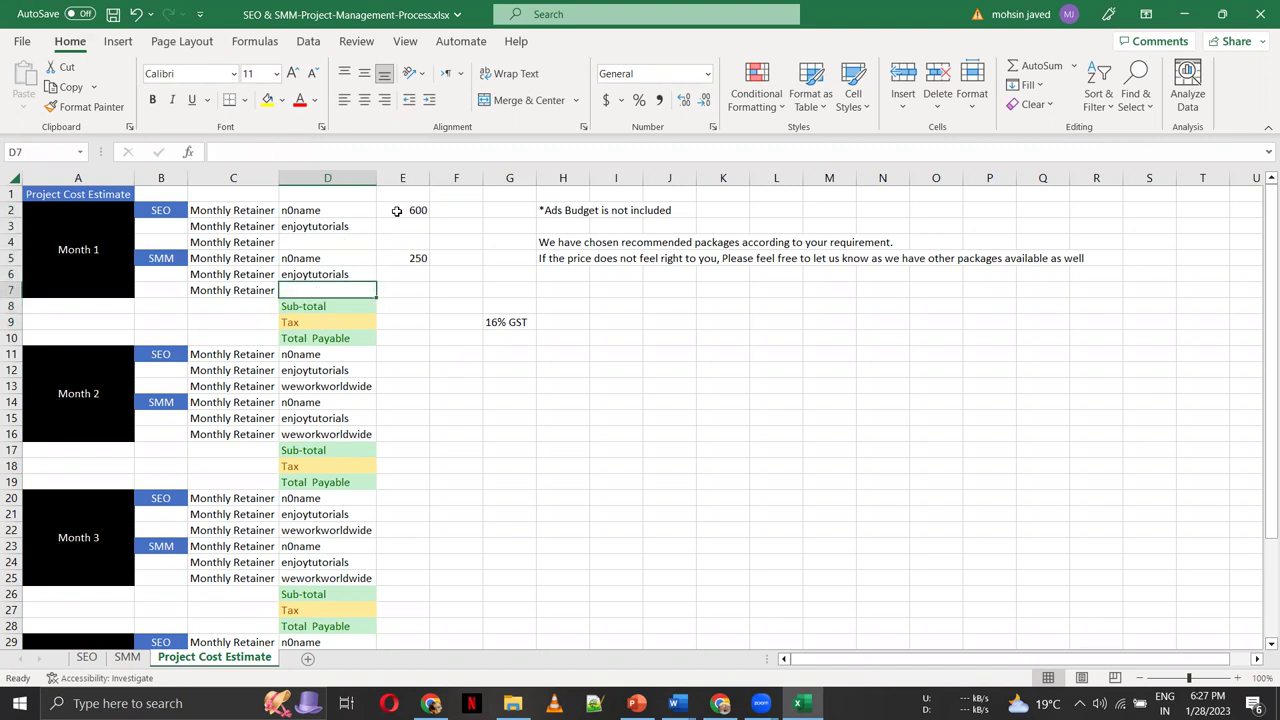
Delete the leftover Month 1 "Monthly Retainer" labels in C7 and C4
key("Left")
key("Delete")
key("Up")
key("Up")
key("Delete")
key("Down")
key("Down")
key("Down")
key("Down")
key("Down")
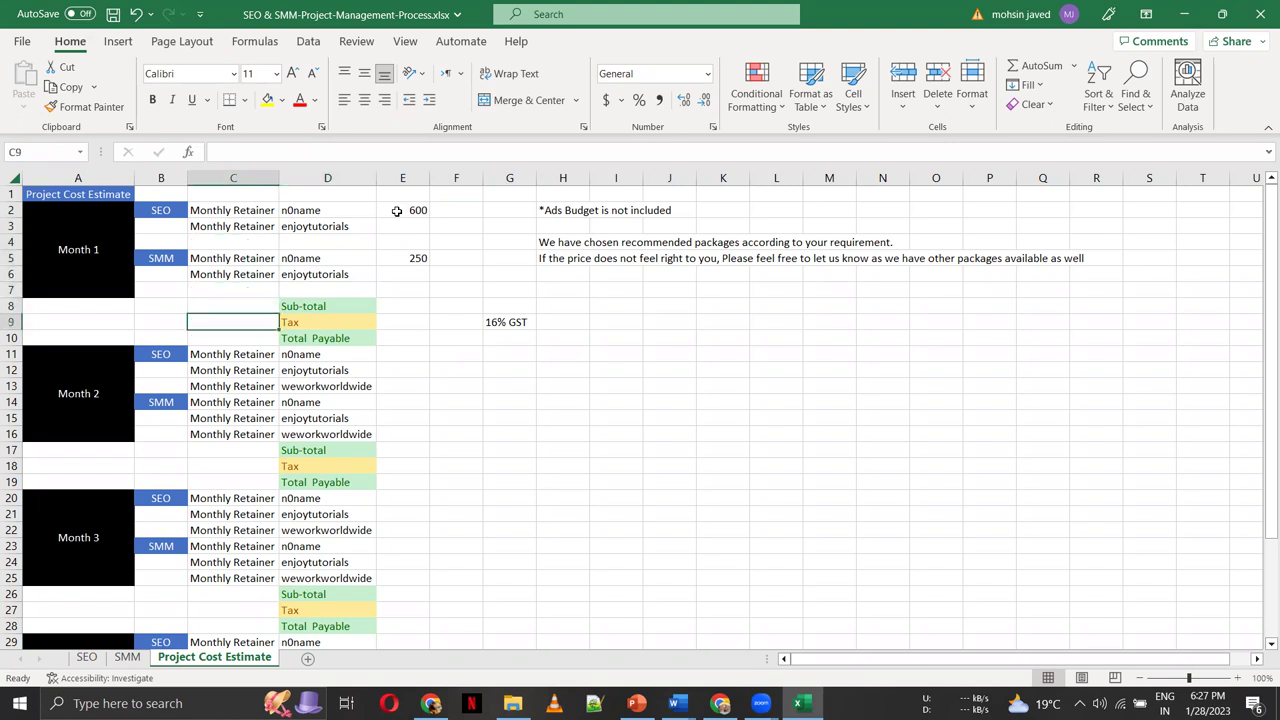
key("Up")
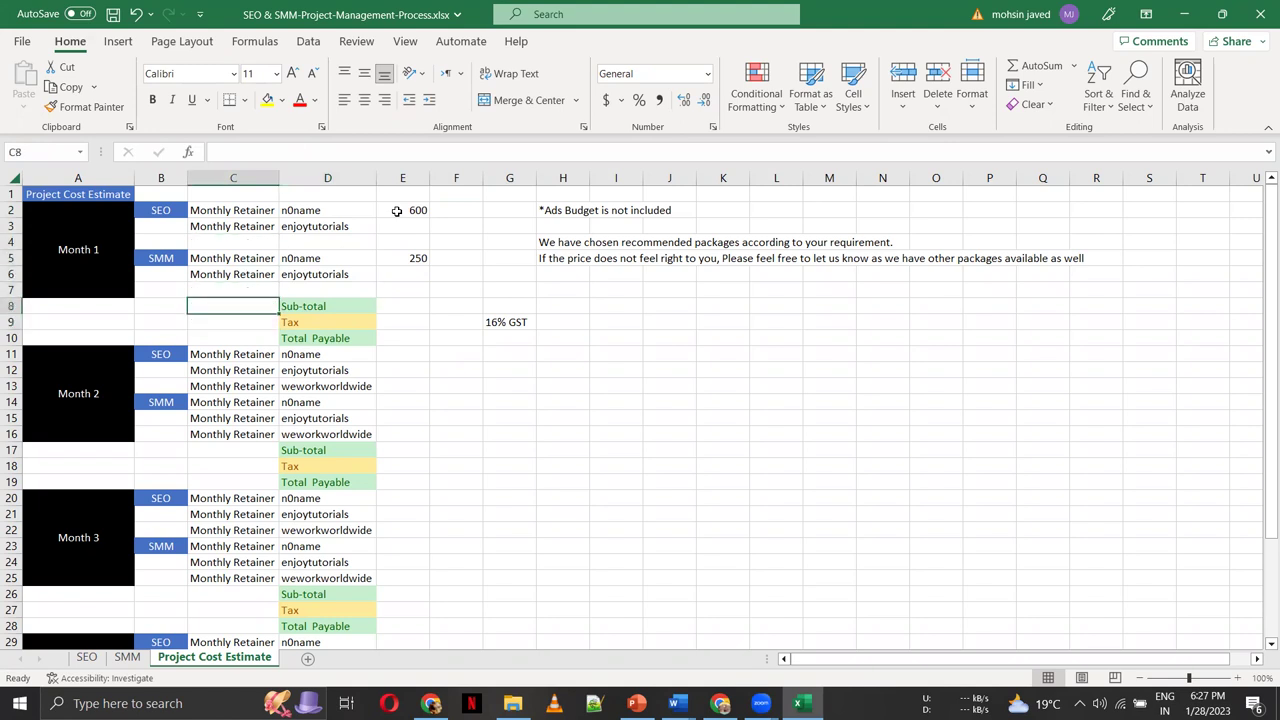
Enter the Month 1 retainers for enjoytutorials: 6000 for SEO in E3 and 250 for SMM in E6
key("Right")
key("Up")
key("Up")
key("Up")
key("Right")
key("Up")
key("Up")
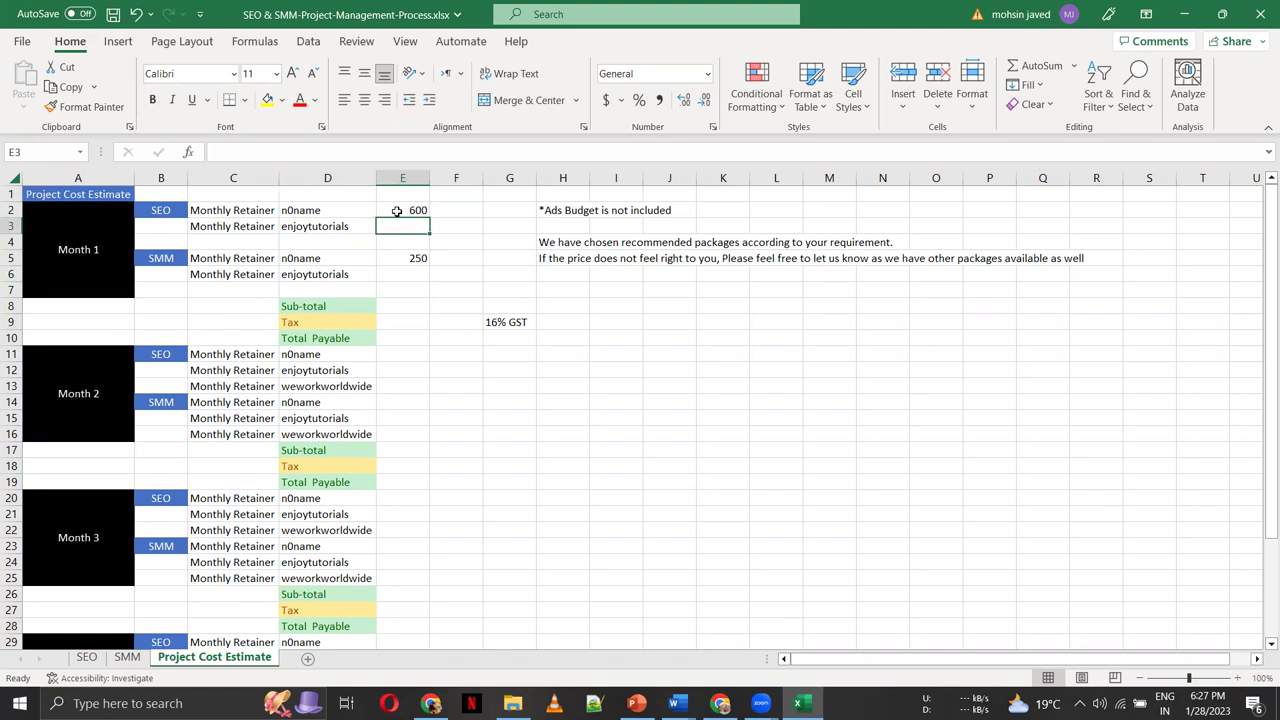
type("6000")
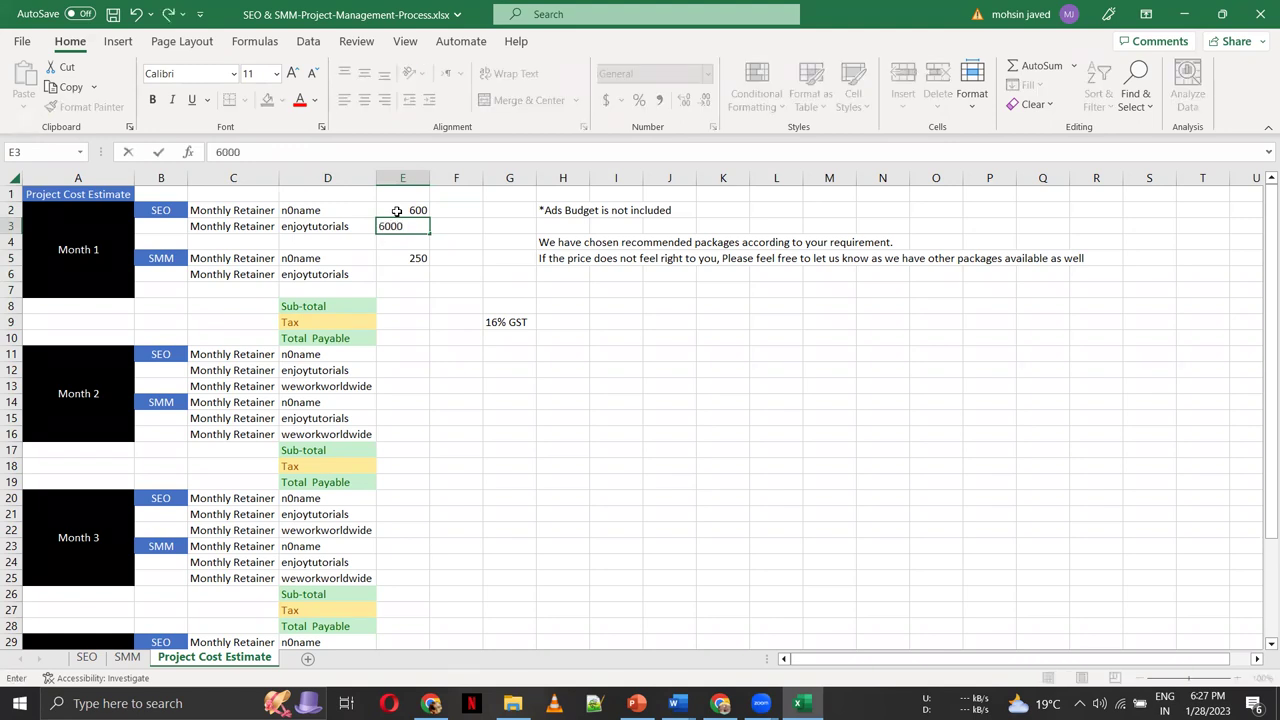
key("Return")
key("Return")
key("Return")
type("250")
key("Return")
key("Return")
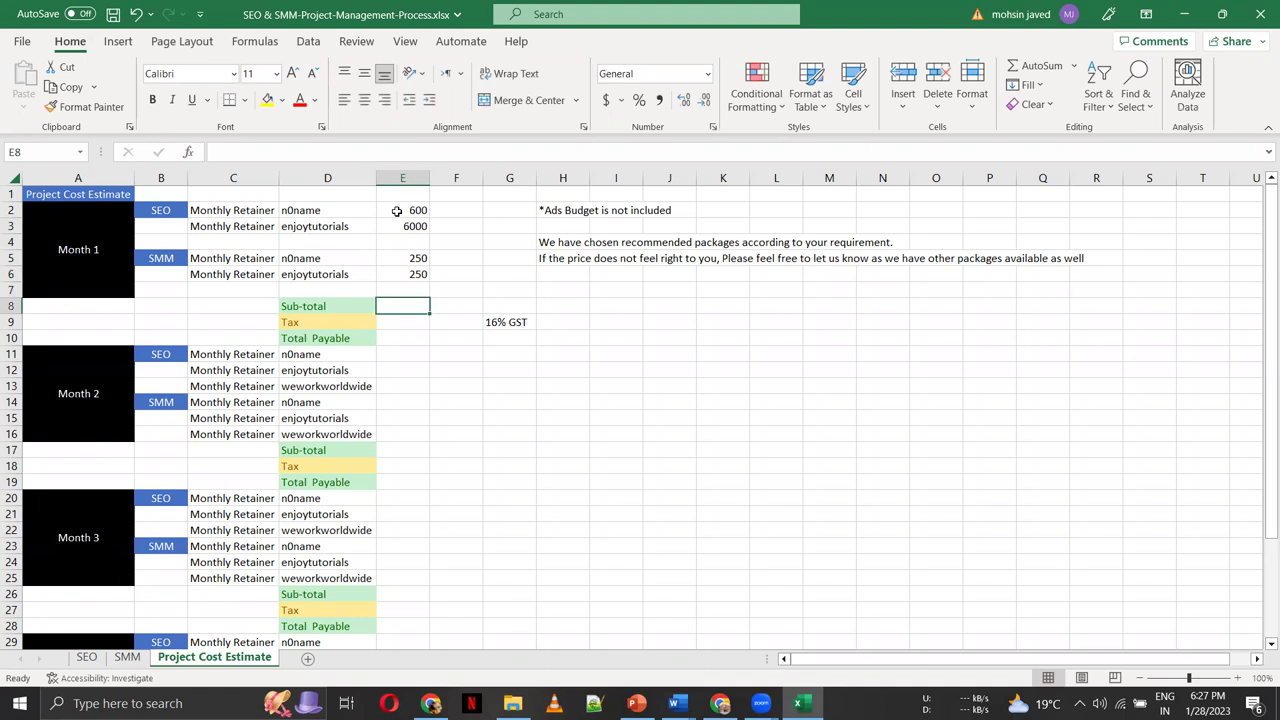
Enter 1700 as the Month 1 sub-total in E8
type("=s")
key("BackSpace")
key("BackSpace")
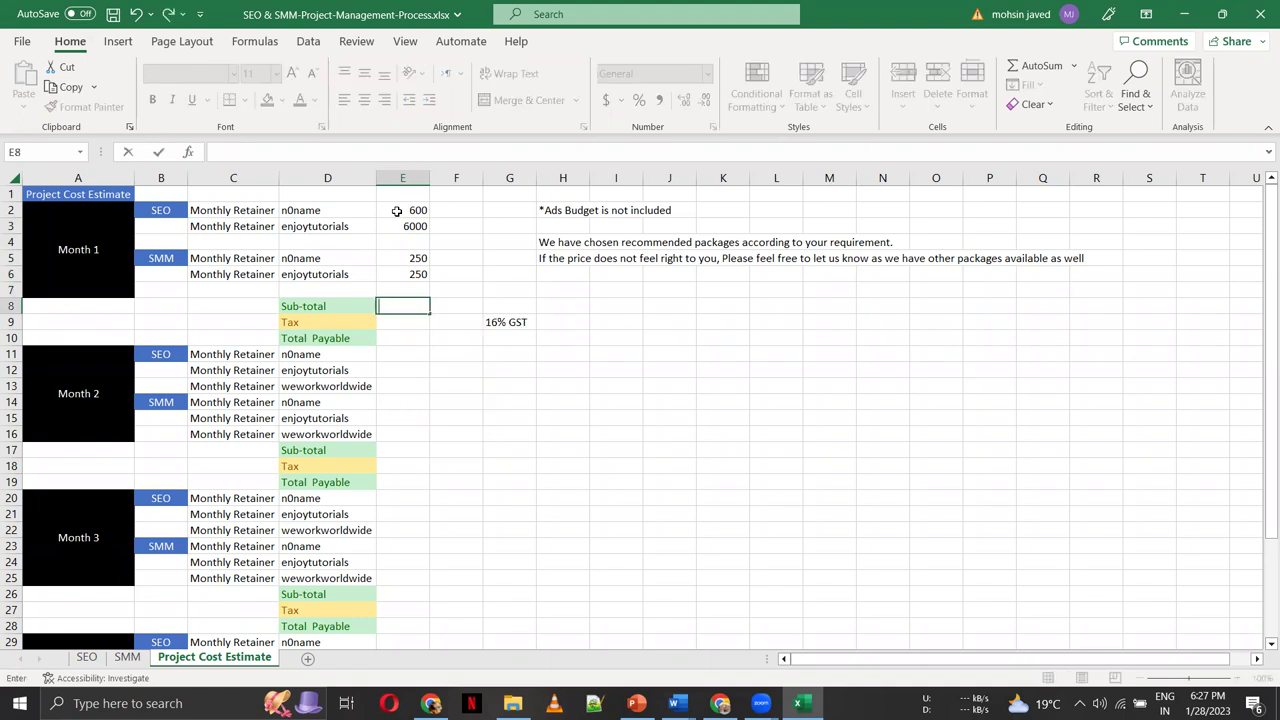
type("1700")
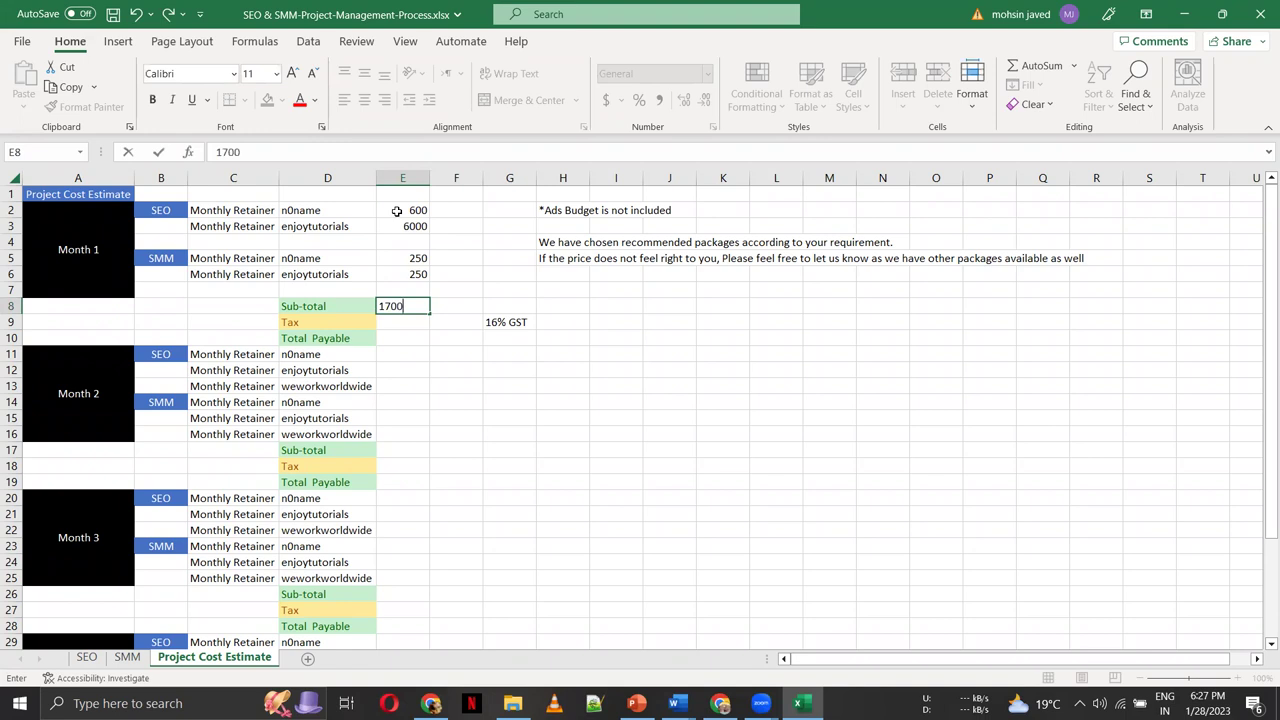
key("Return")
Correct the Month 1 SEO retainer for enjoytutorials in E3 to 600
key("Up")
key("Up")
key("Up")
key("Up")
key("Up")
key("Up")
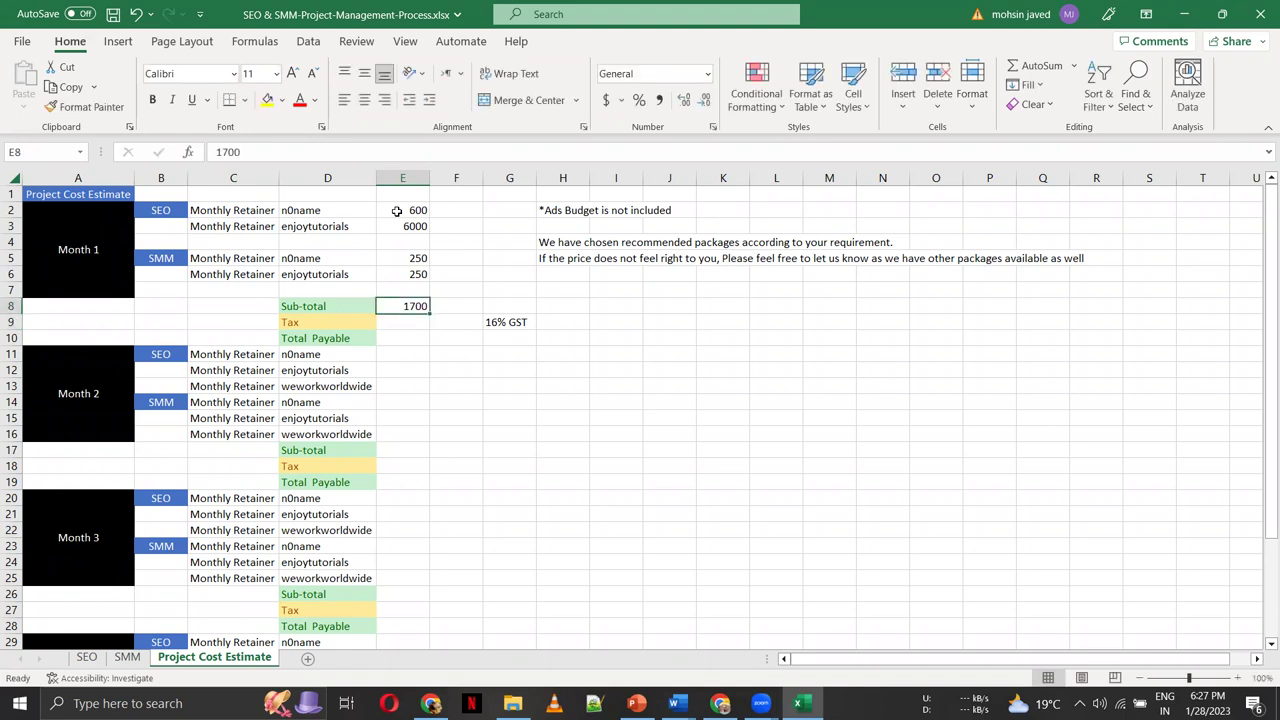
key("Down")
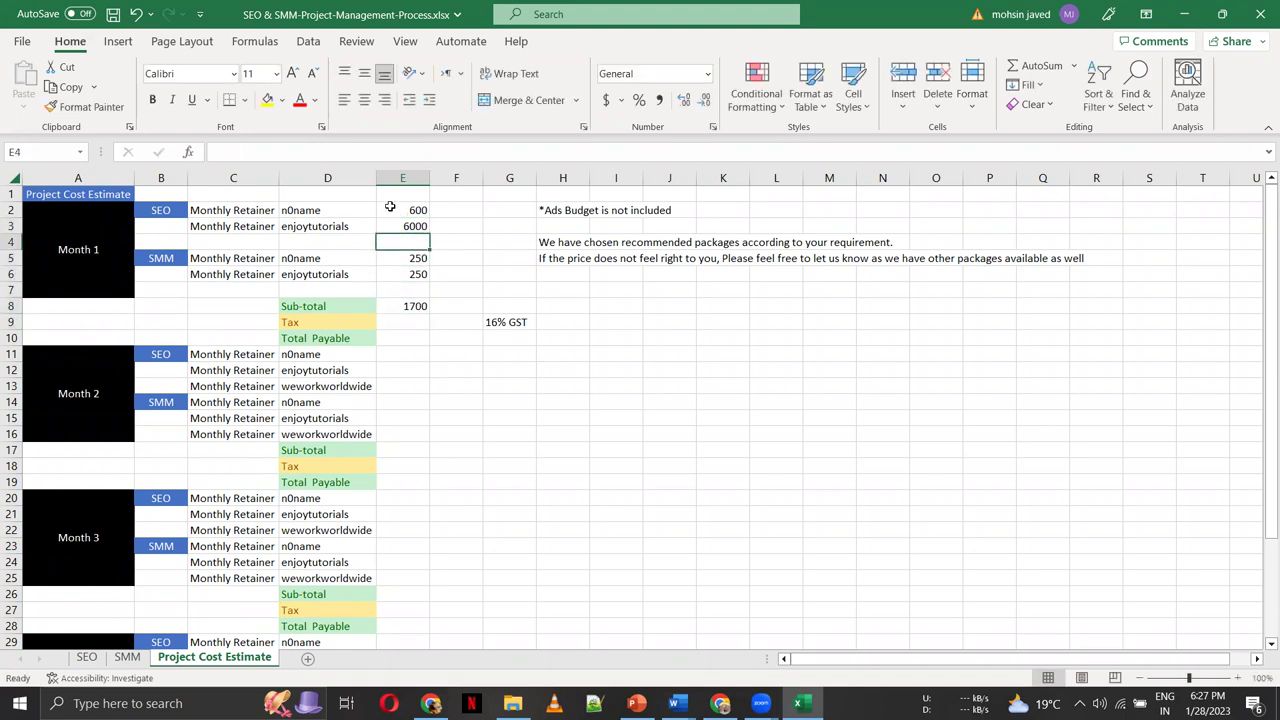
key("Up")
key("F2")
key("BackSpace")
key("Return")
Check the sum of the Month 1 retainers in E2:E6 against the sub-total in E8
key("Up")
key("Up")
key("shift+Down")
key("shift+Down")
key("shift+Down")
key("shift+Down")
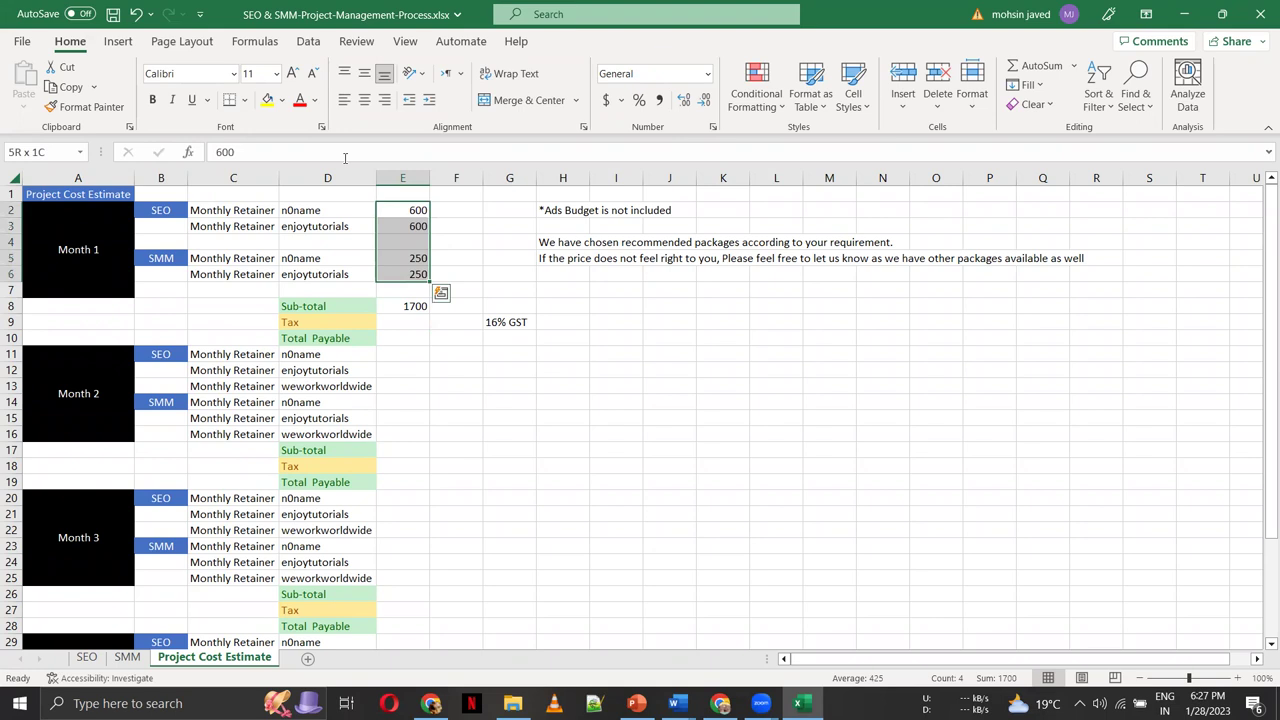
key("Down")
key("Down")
key("Down")
key("Down")
key("Down")
key("Down")
key("Down")
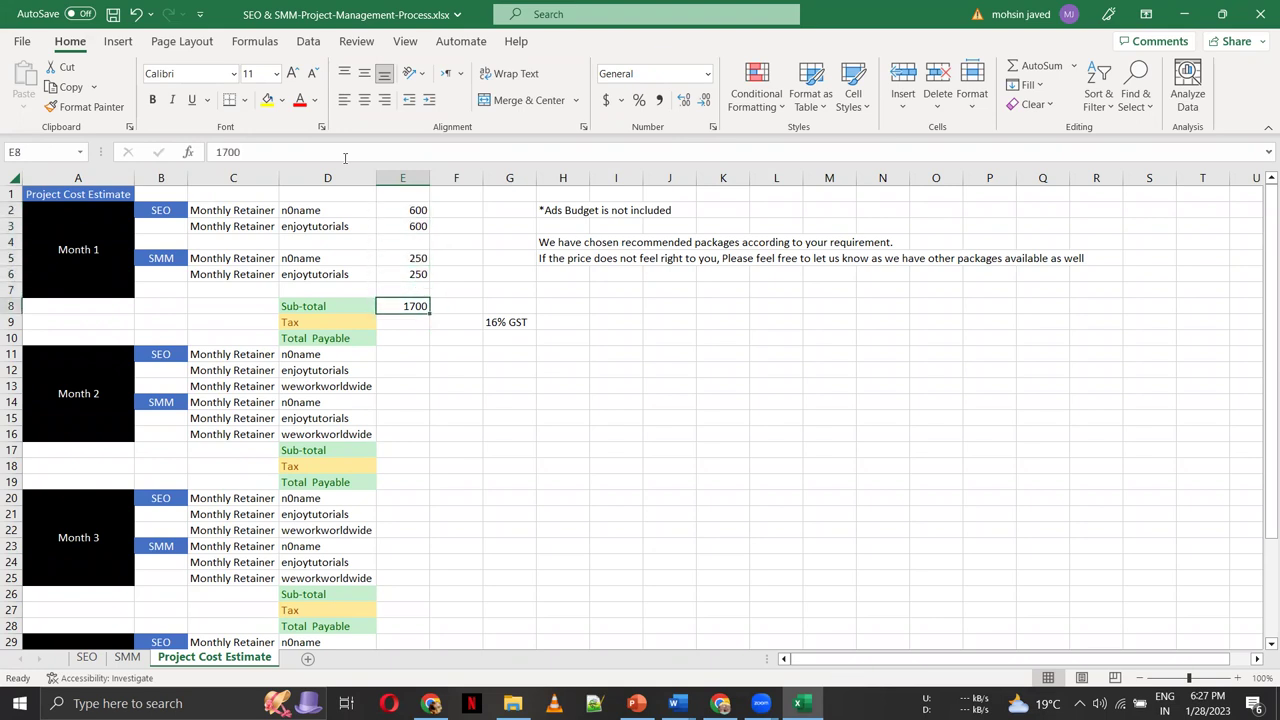
Delete the "16% GST" note in G9
key("Right")
key("Right")
key("BackSpace")
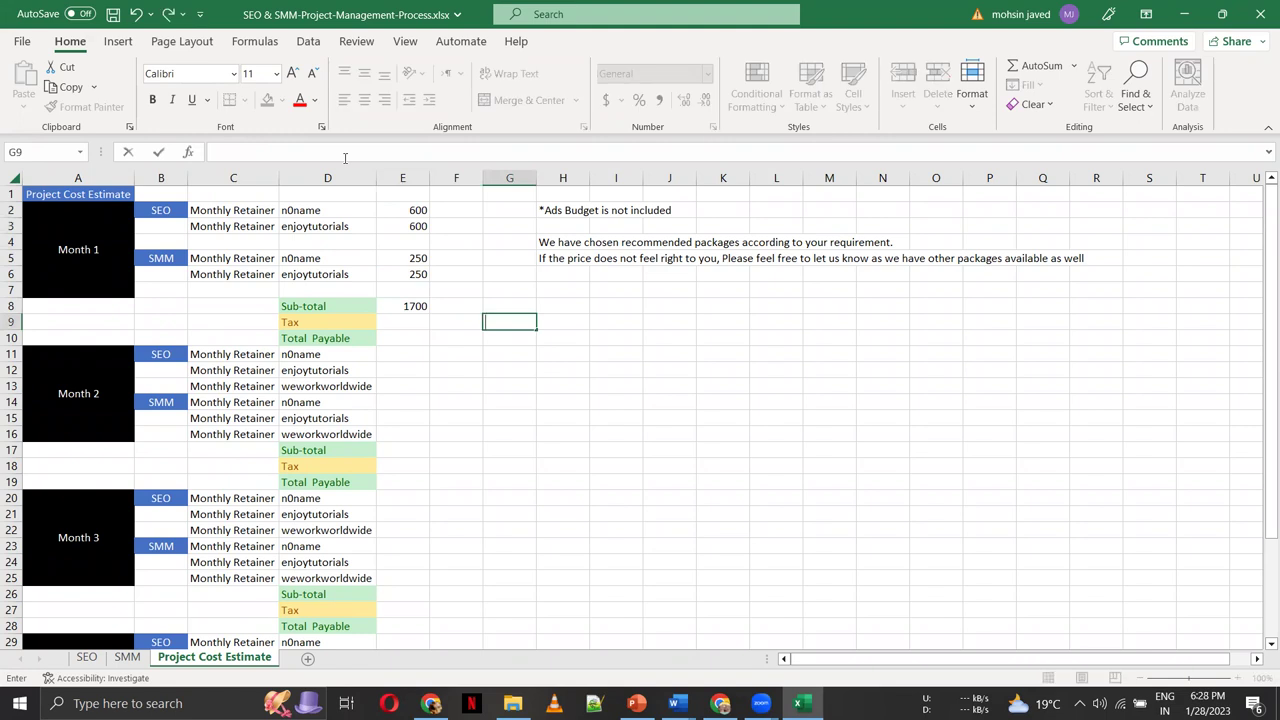
key("Left")
key("Left")
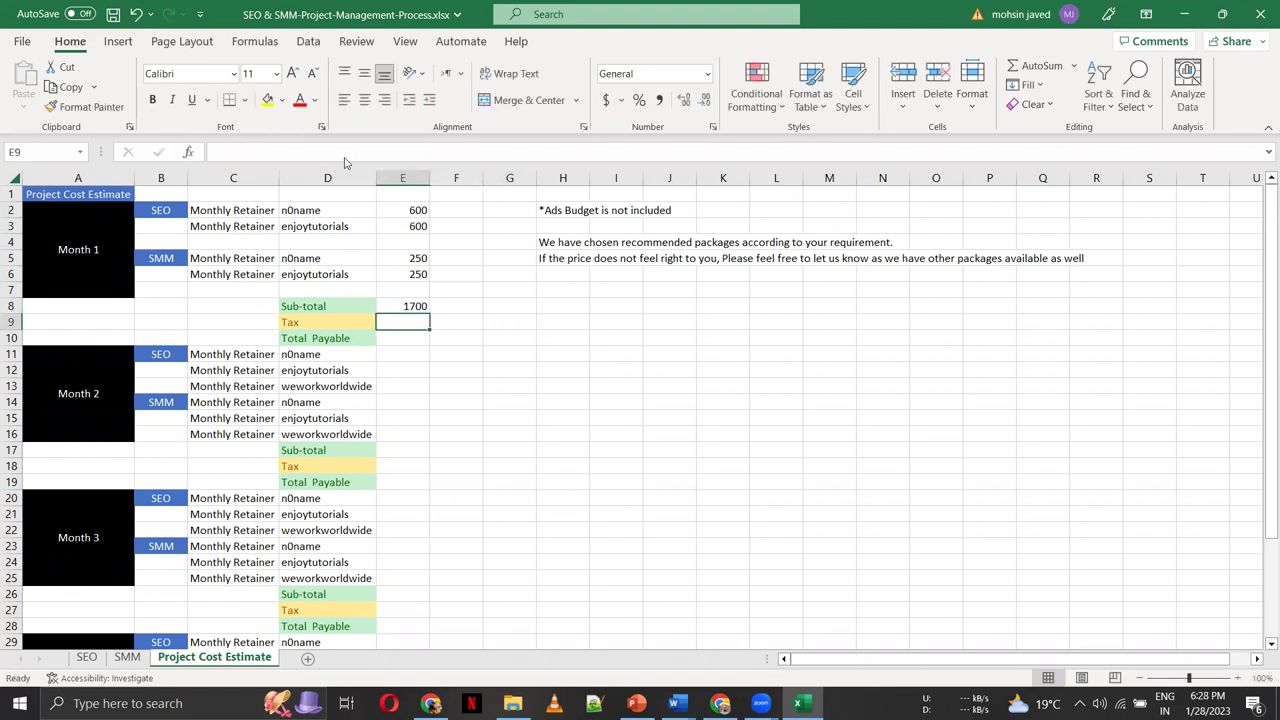
Calculate the Month 1 tax in E9 with the formula =16*17
key("alt+Tab")
key("Tab")
key("Tab")
key("Tab")
key("Tab")
key("Tab")
key("Tab")
key("Tab")
key("Tab")
type("=16")
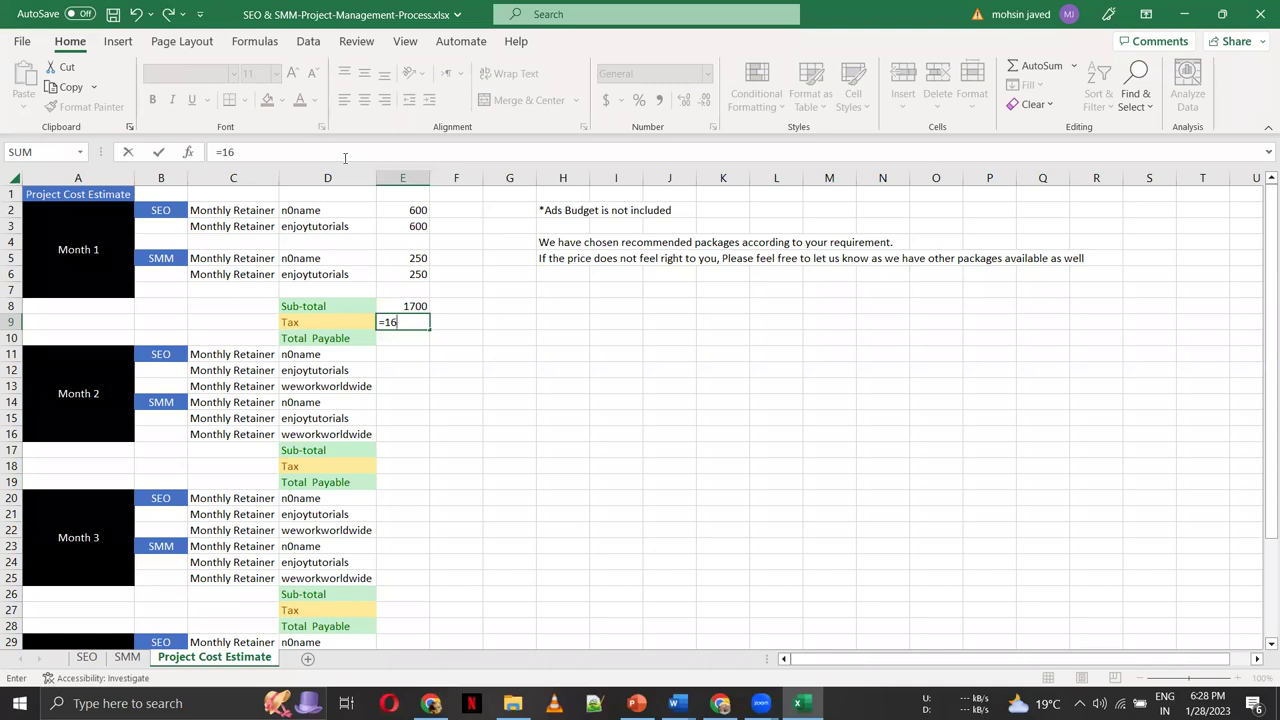
type("*1700/")
key("BackSpace")
key("BackSpace")
key("BackSpace")
key("Return")
key("Up")
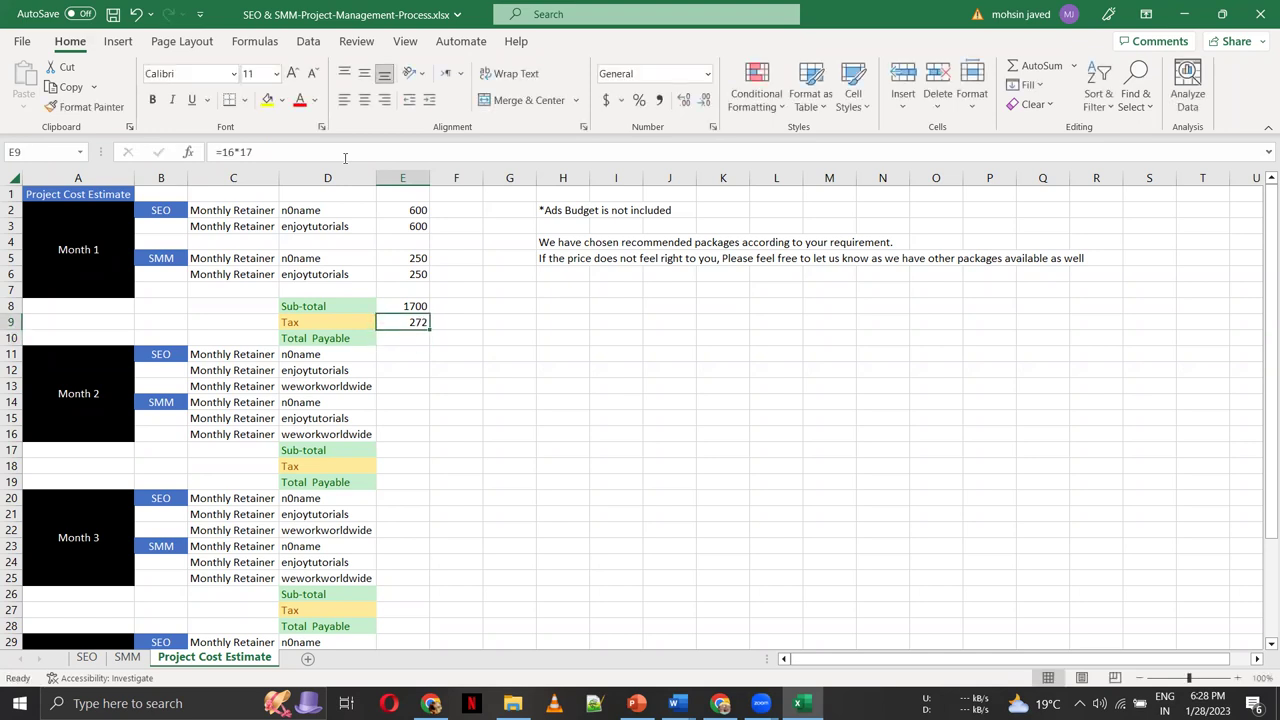
key("Down")
key("Up")
key("Up")
key("Down")
key("Down")
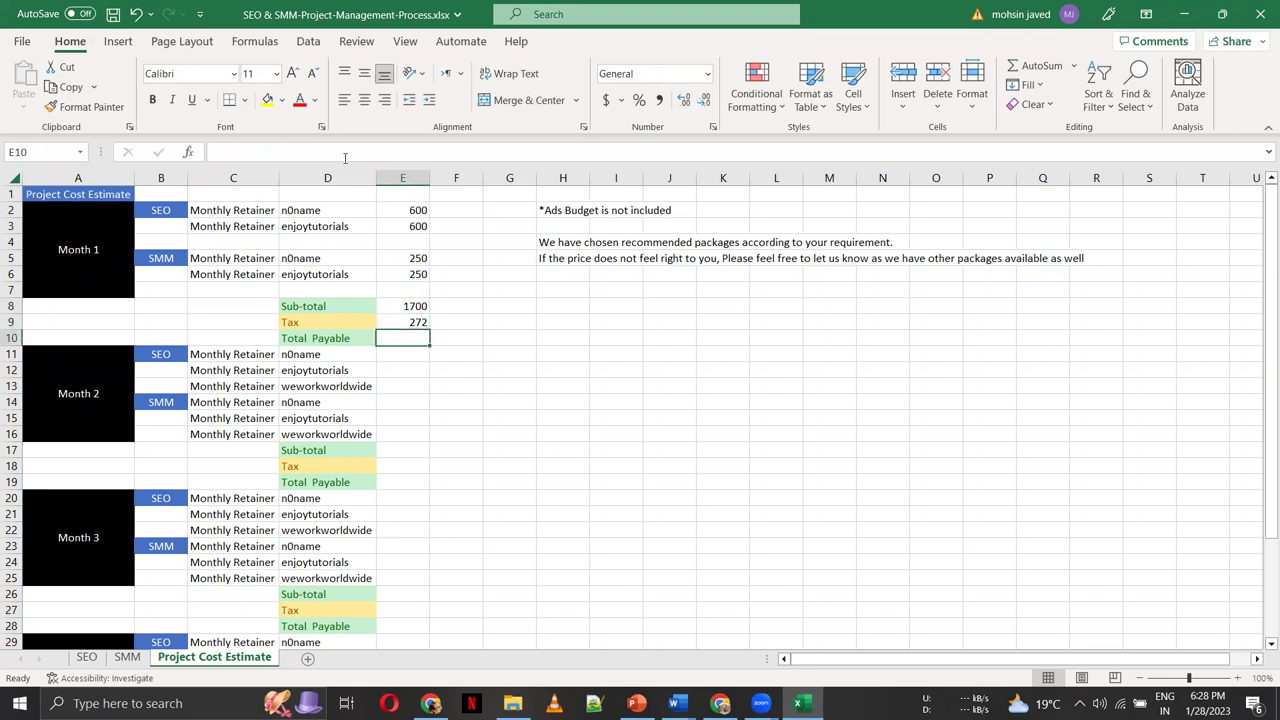
type("=")
key("Up")
key("Down")
key("BackSpace")
key("BackSpace")
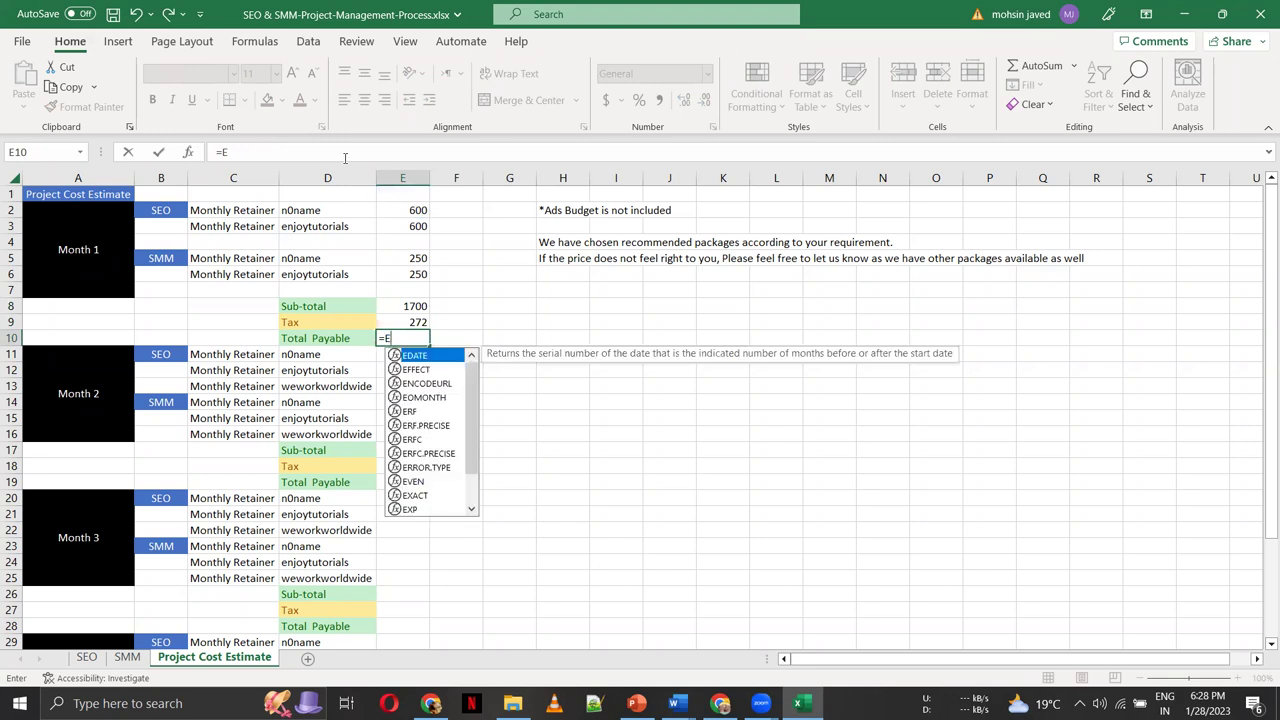
key("BackSpace")
type("E9")
key("BackSpace")
key("BackSpace")
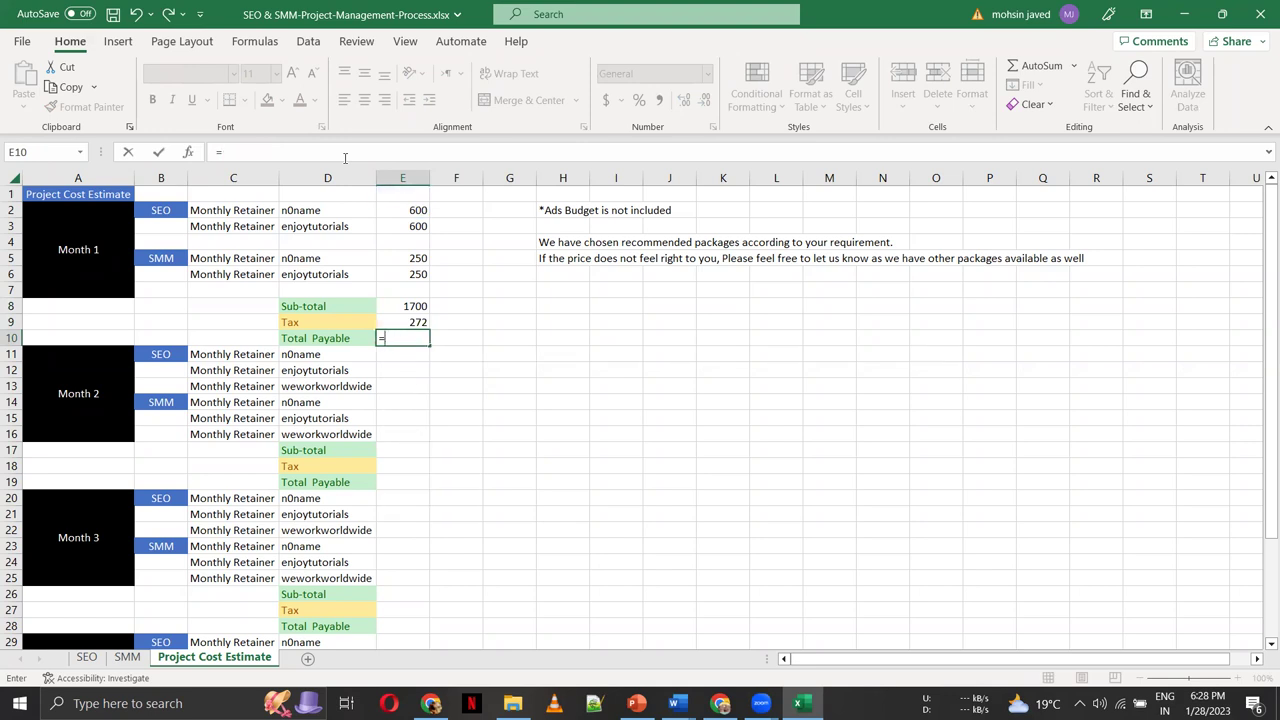
key("BackSpace")
Enter 1972 as the Month 1 Total Payable in E10
type("1972")
key("Return")
key("Up")
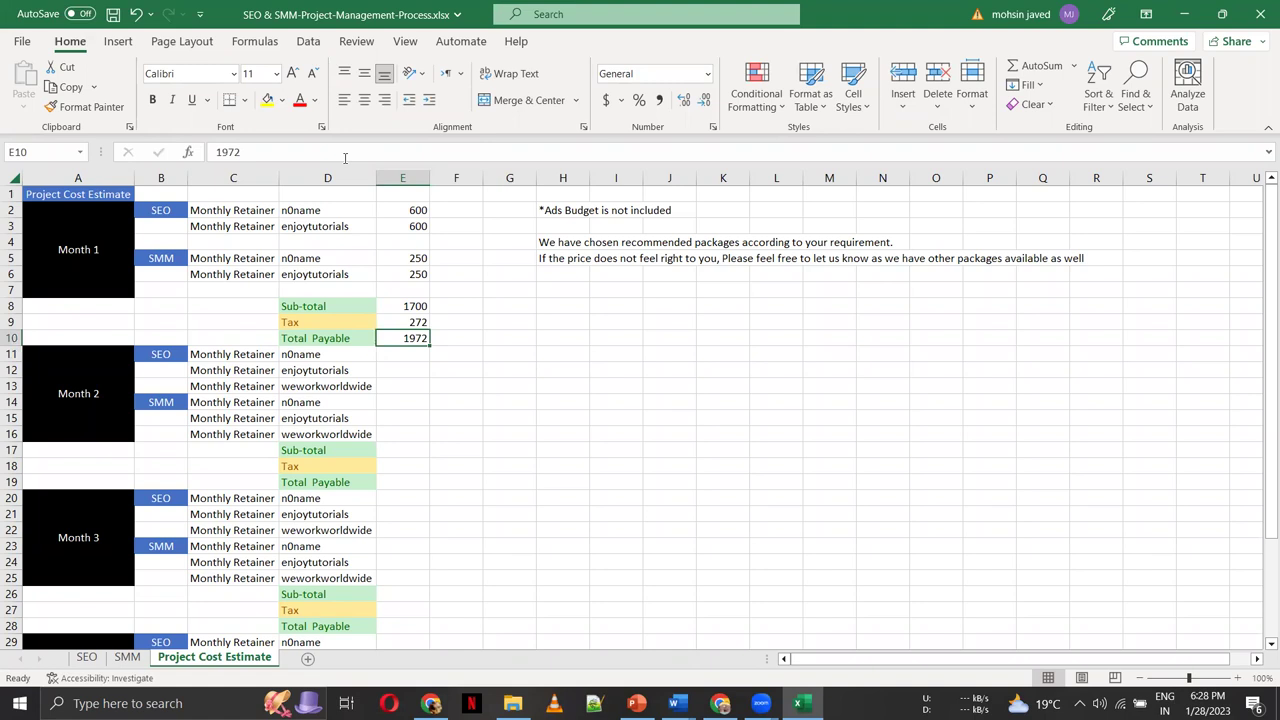
Select the whole Month 1 estimate, B2:E10, to review its retainers, sub-total, tax and total payable
key("shift+Left")
key("shift+Up")
key("shift+Up")
key("shift+Up")
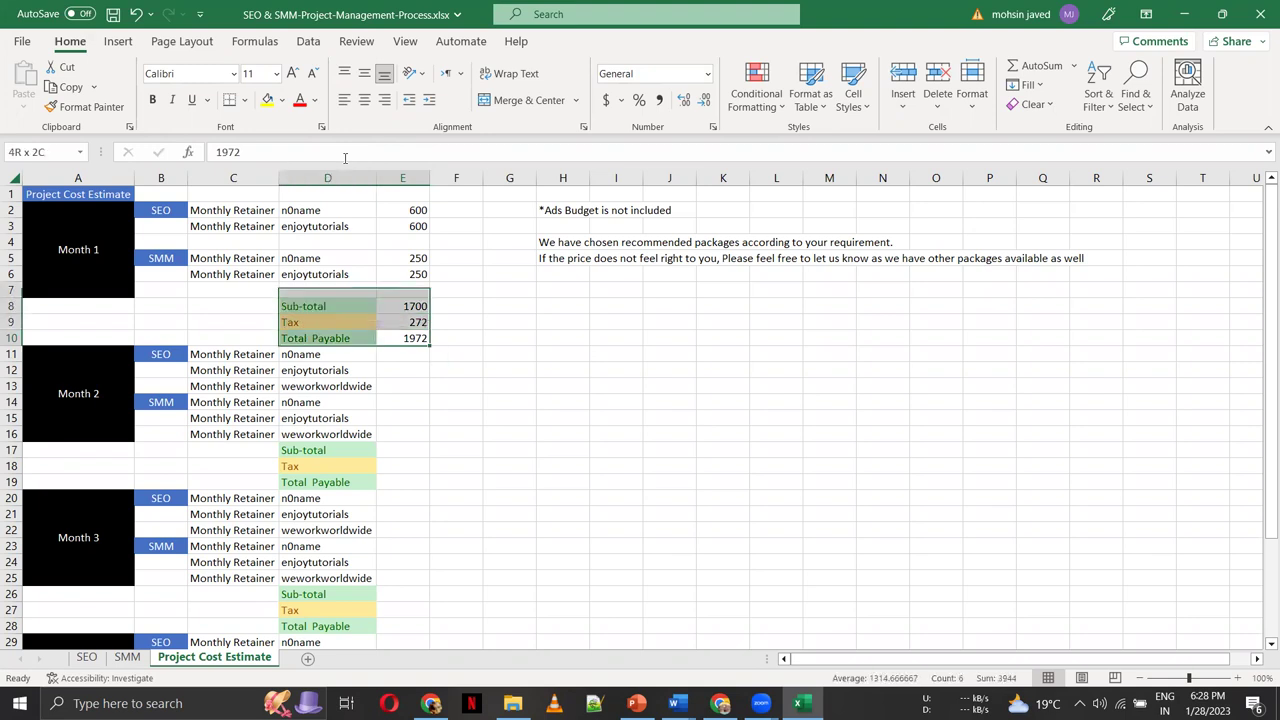
key("shift+Up")
key("shift+Left")
key("shift+Up")
key("shift+Up")
key("shift+Left")
key("shift+Up")
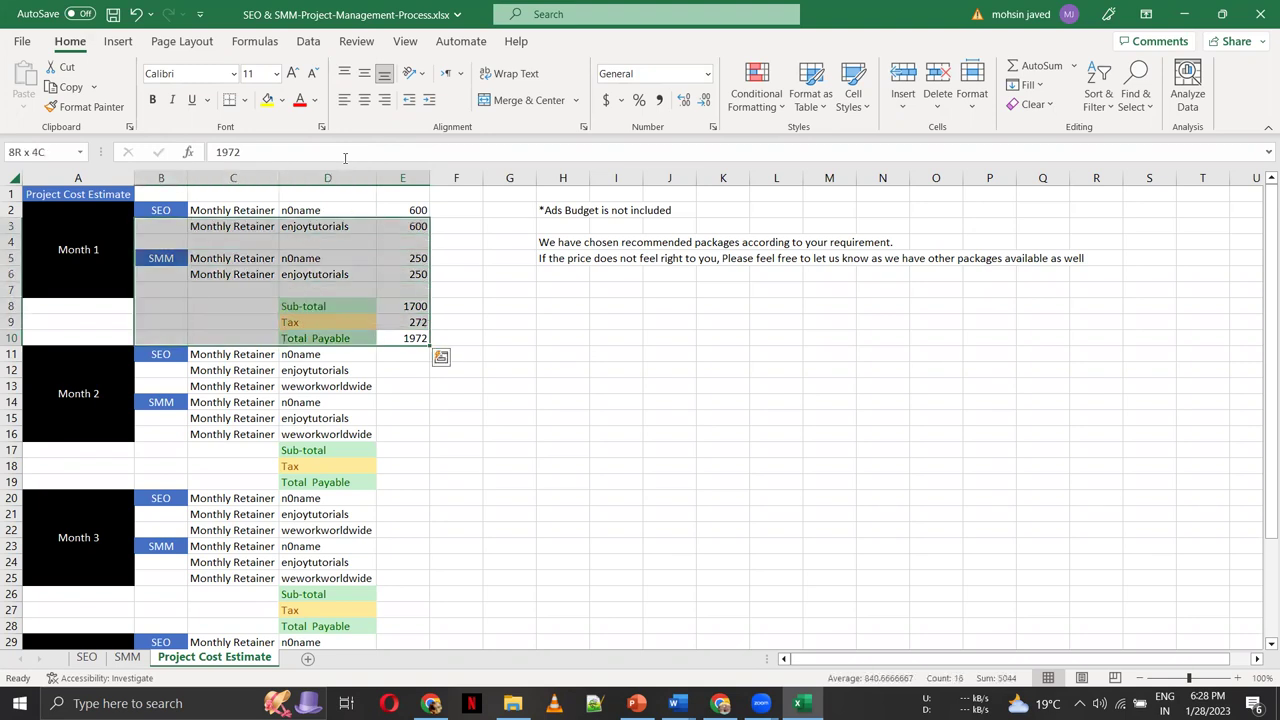
key("shift+Up")
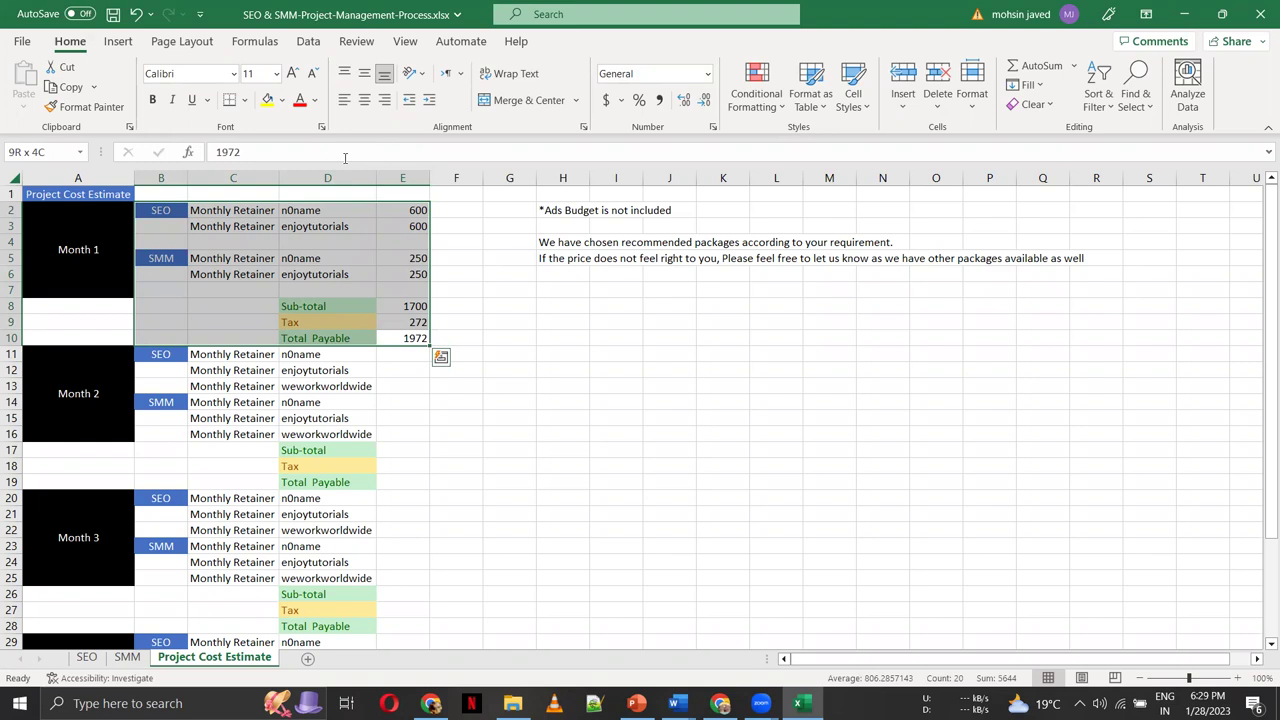
Compare the Social Media Advertisement heading in Request for proposal.pdf in Chrome with the ads budget note in H2 of the Excel estimate
key("alt+Tab")
triple_click(572, 234)
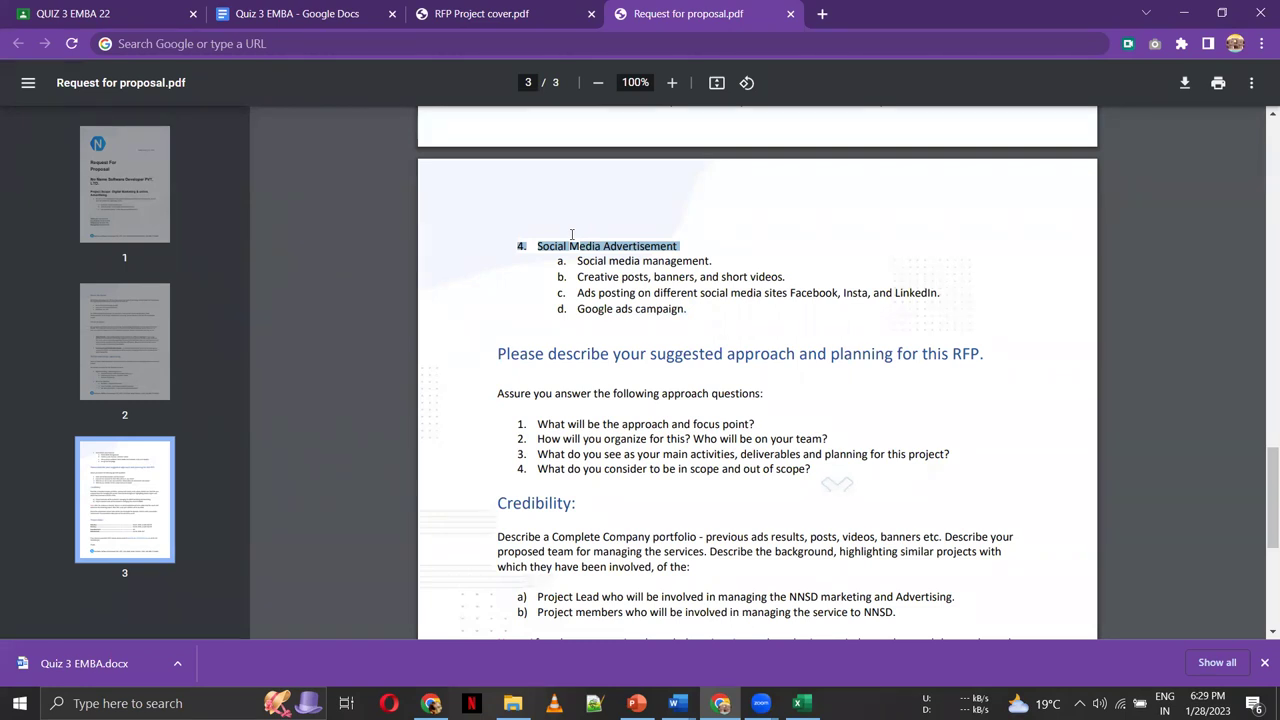
key("alt+Tab")
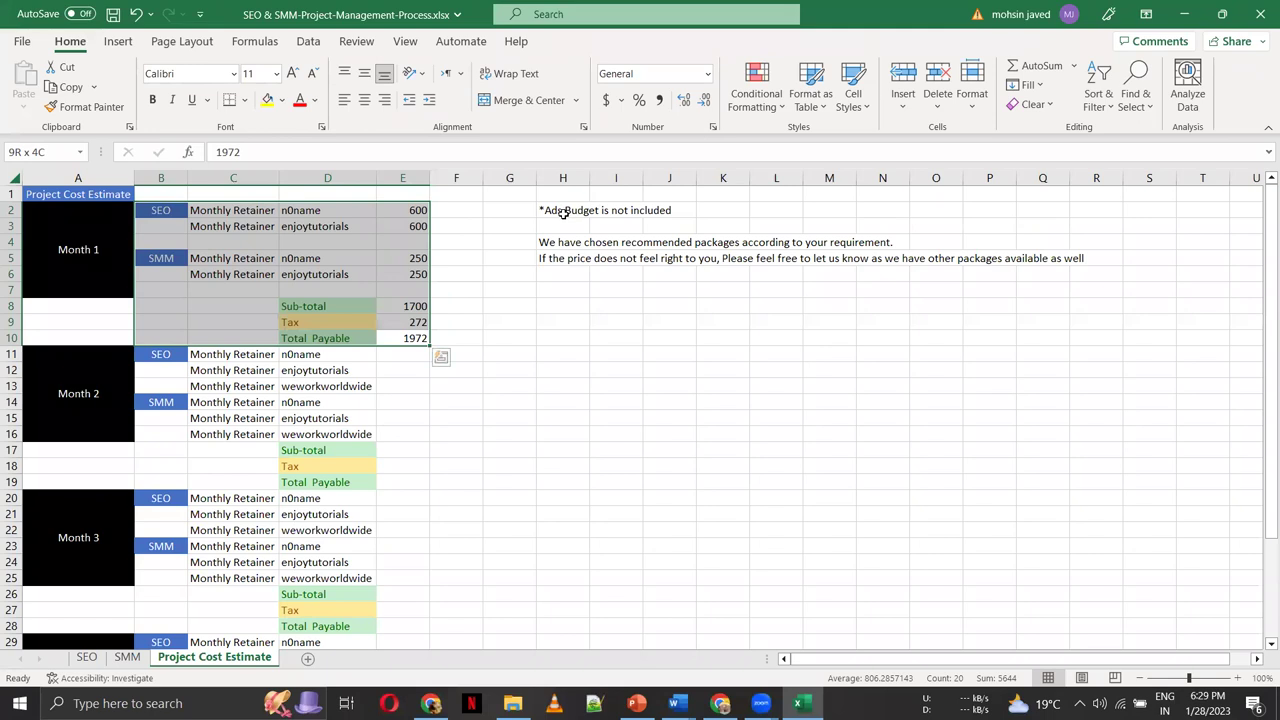
double_click(563, 212)
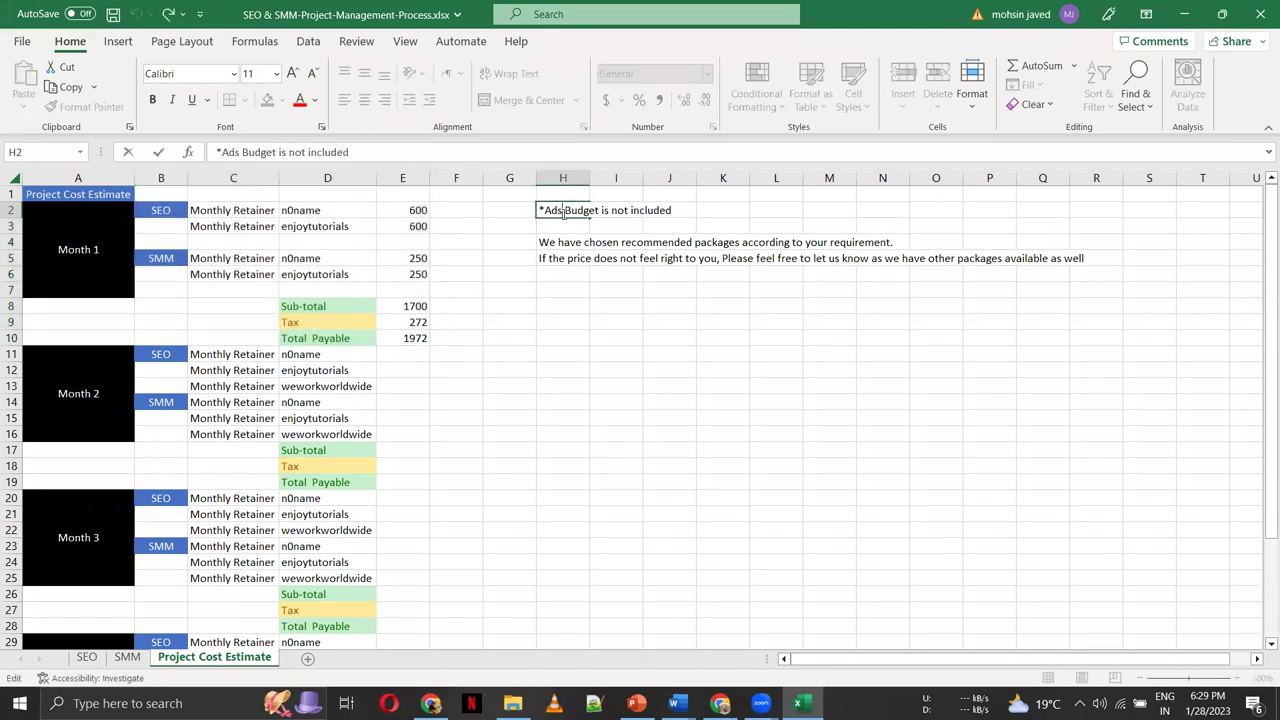
Return to Request for proposal.pdf in Chrome and read the approach, credibility and probation requirements on page 3
key("alt+Tab")
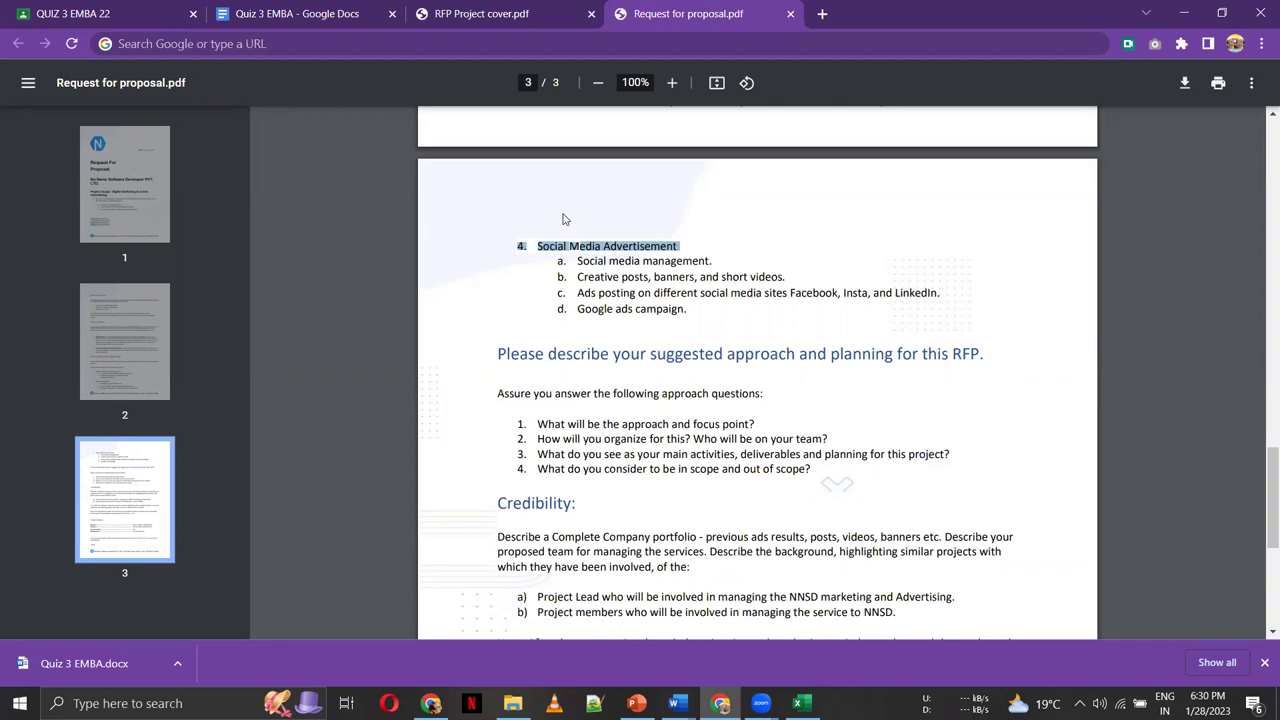
scroll(563, 219, "down", 1)
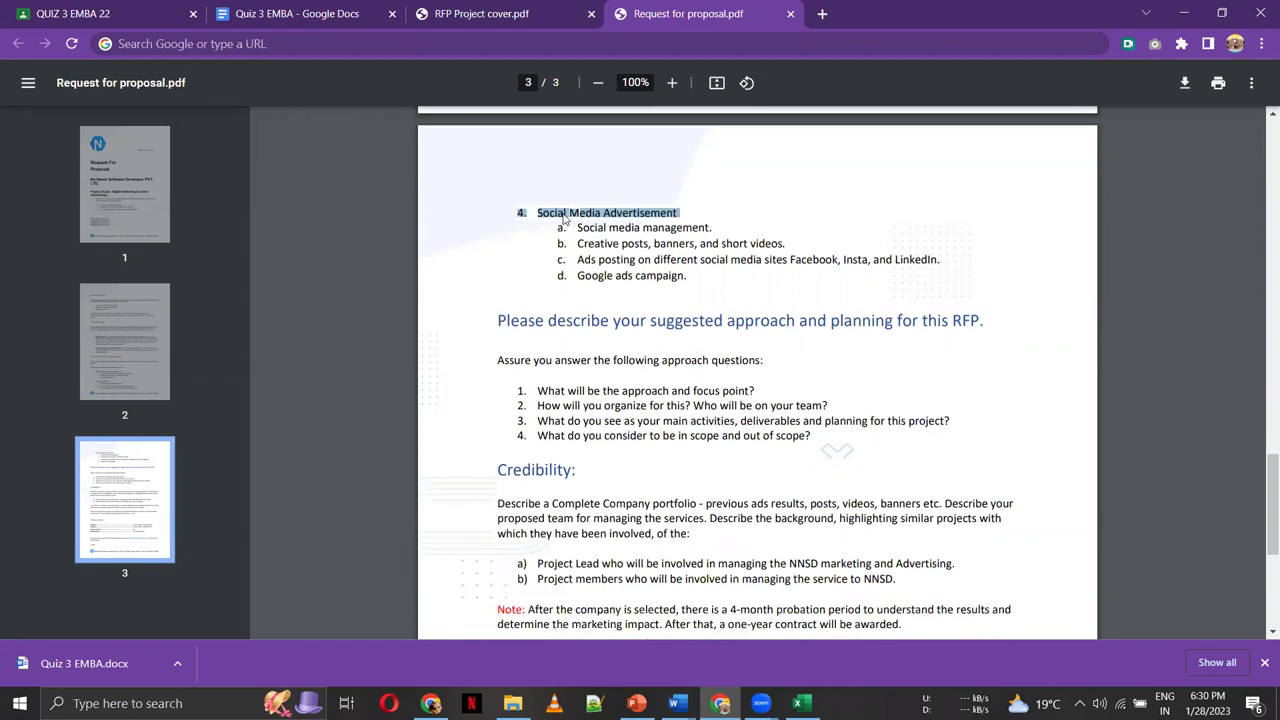
key("alt+Tab")
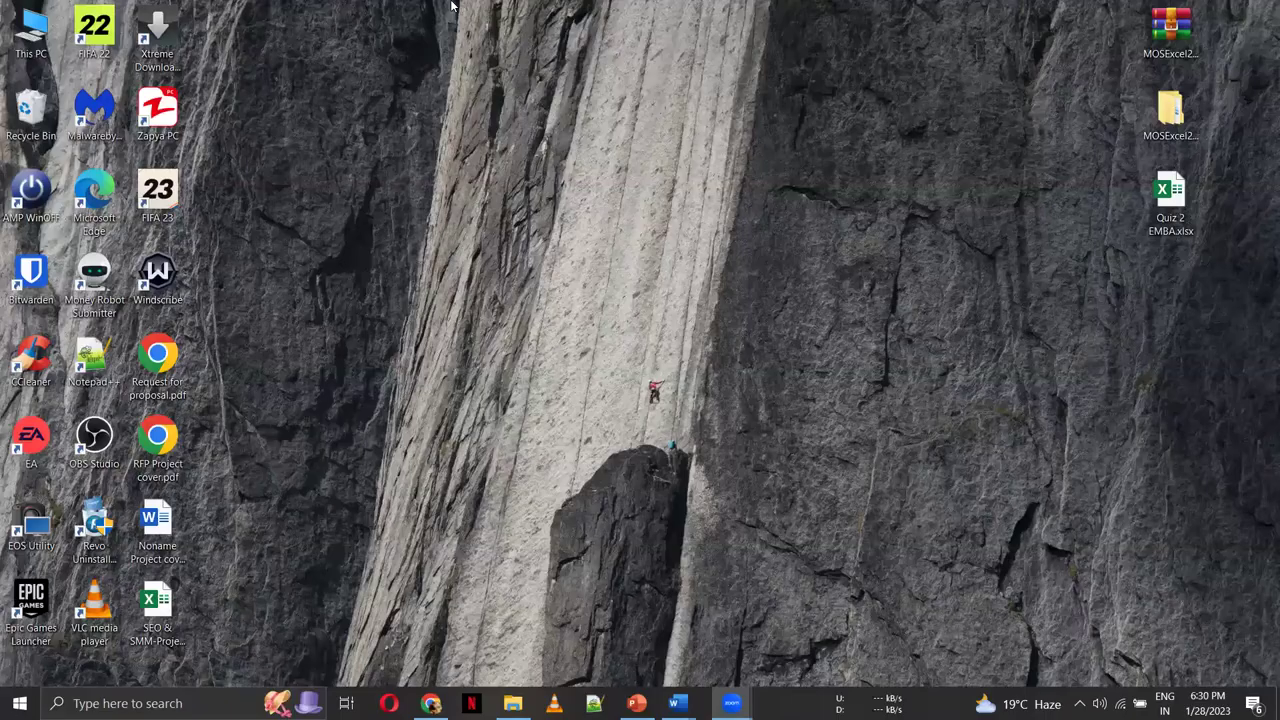
Look through the open windows and switch to the PYUR Organic and Paid Social Media Strategy Template presentation in PowerPoint
key("alt+Tab")
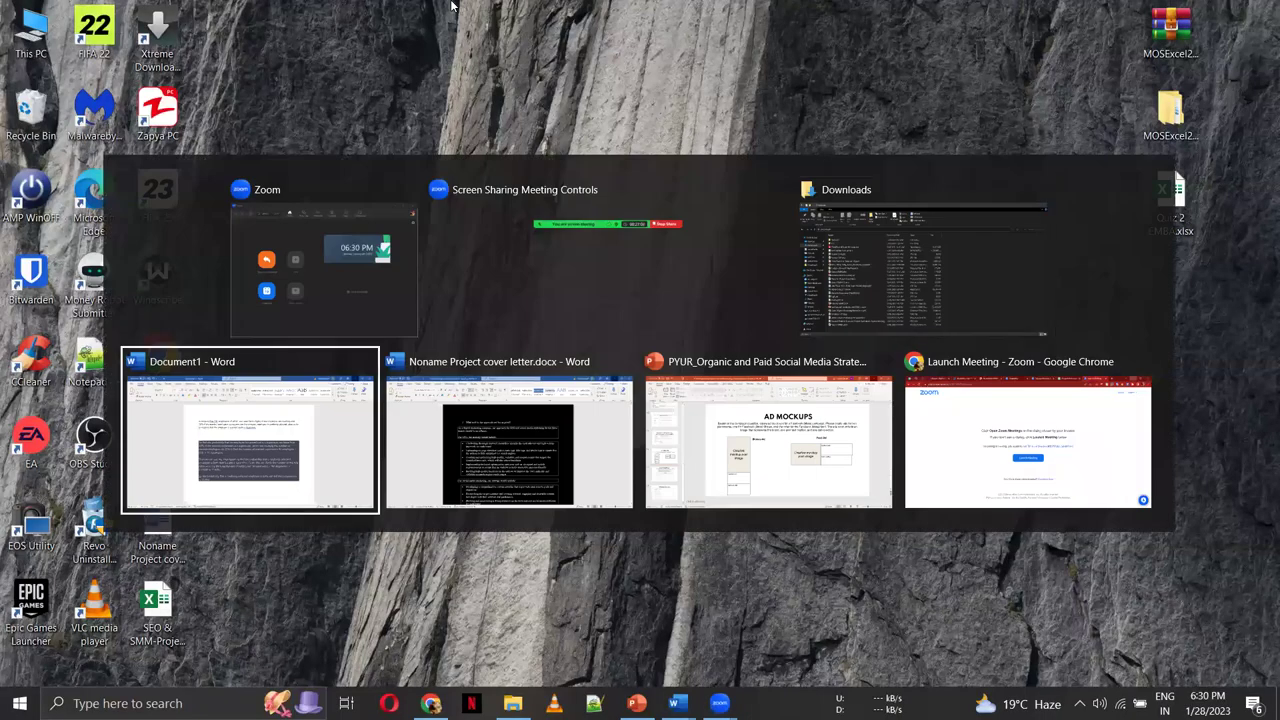
key("Tab")
key("Tab")
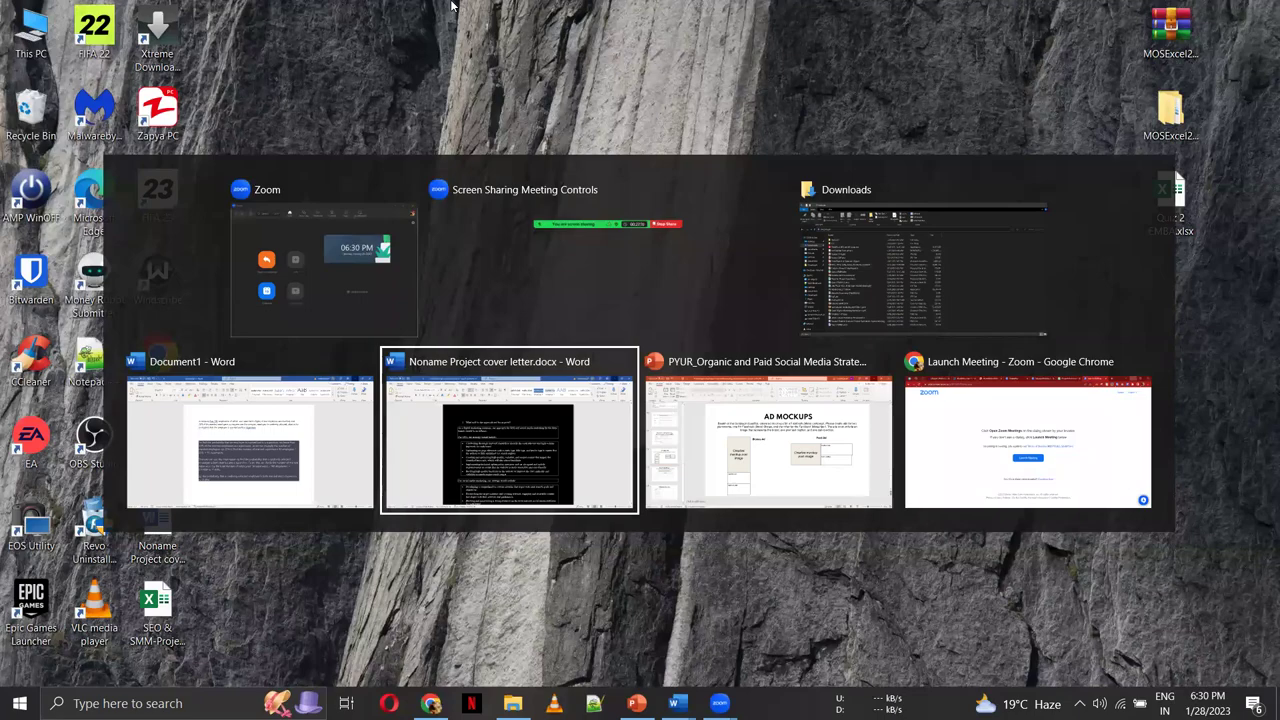
key("Tab")
key("Tab")
key("Tab")
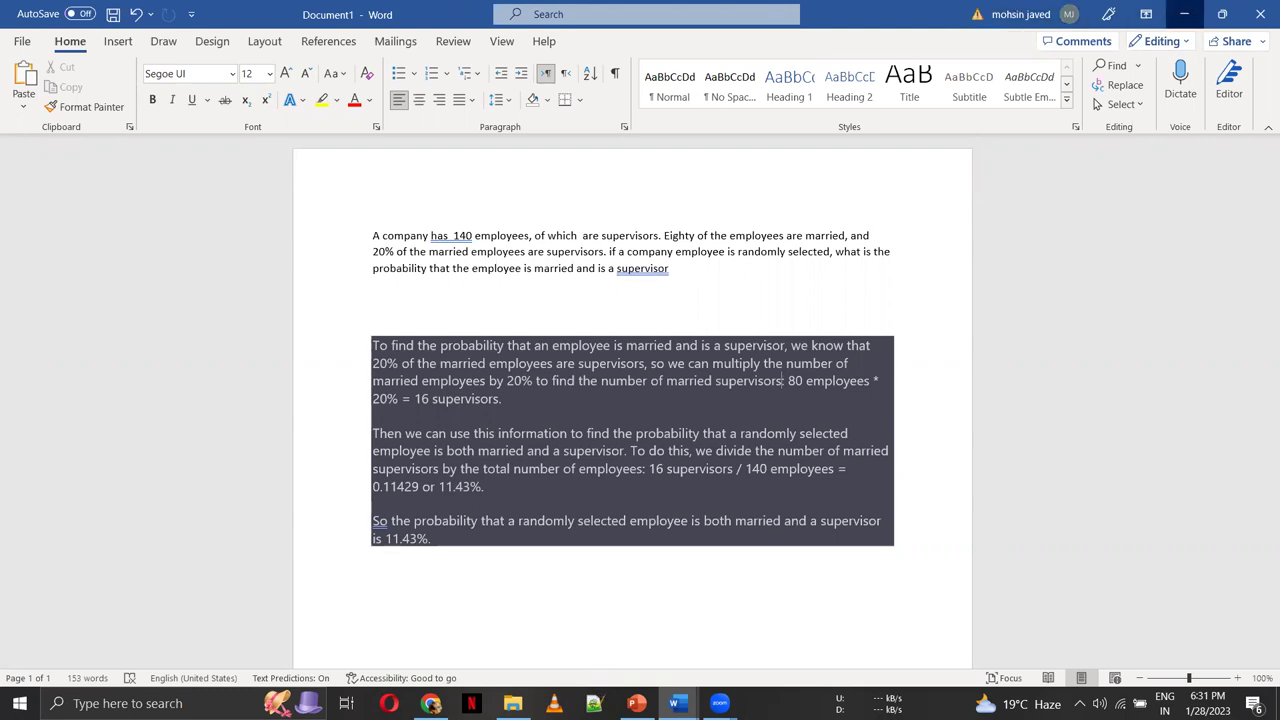
key("super+d")
key("alt+Tab")
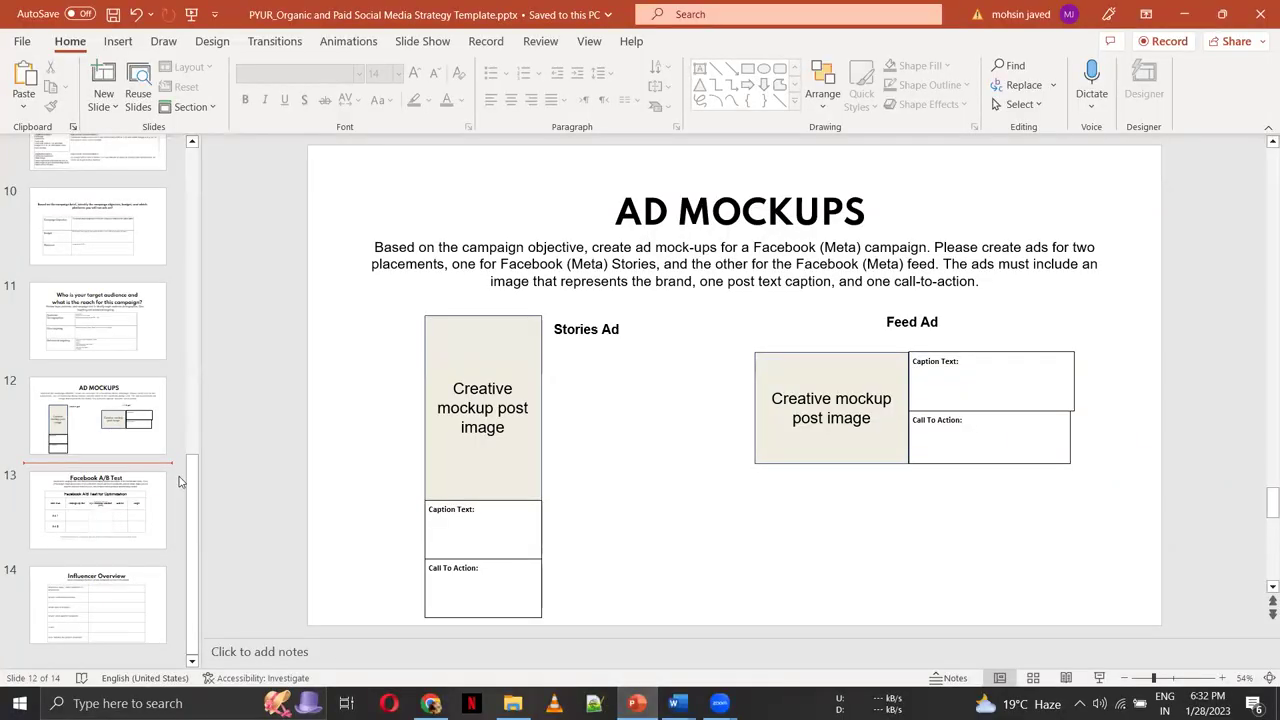
Go to the title slide and on to slide 2, and select its table of insights and recommendations
left_click_drag(192, 480, 192, 520)
left_click(205, 212)
scroll(186, 170, "up", 10)
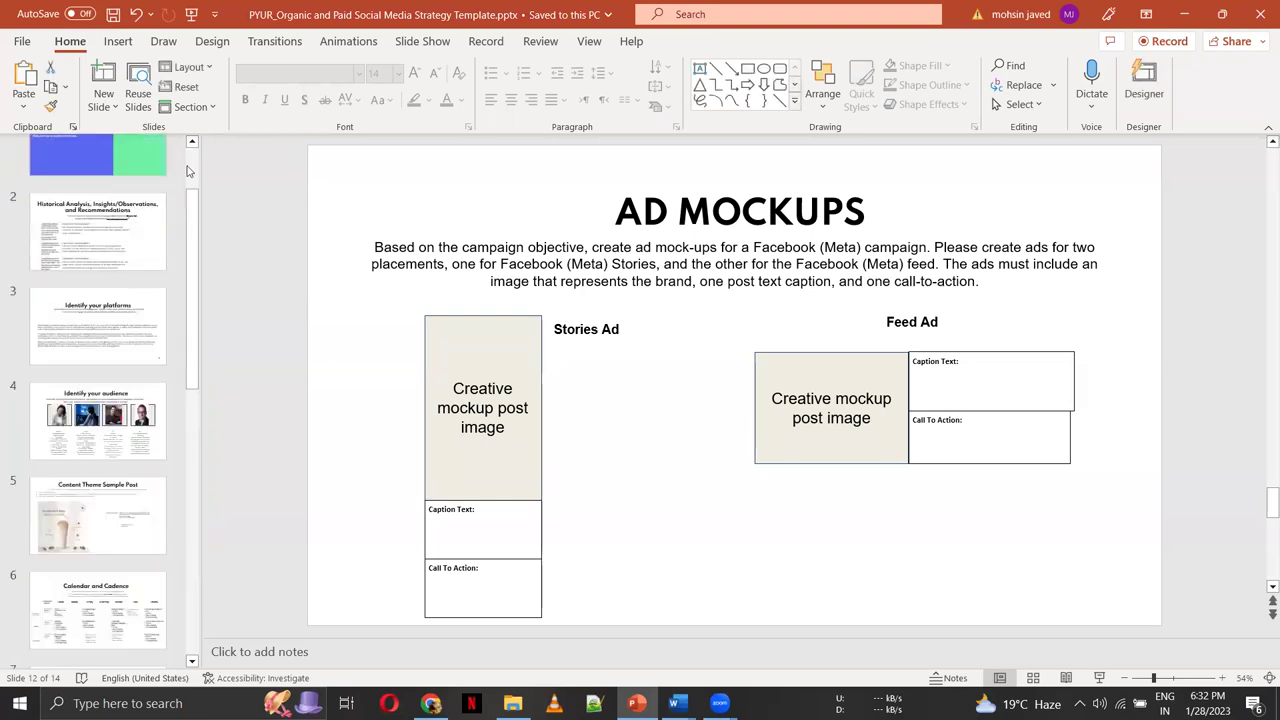
scroll(186, 170, "up", 2)
left_click(115, 209)
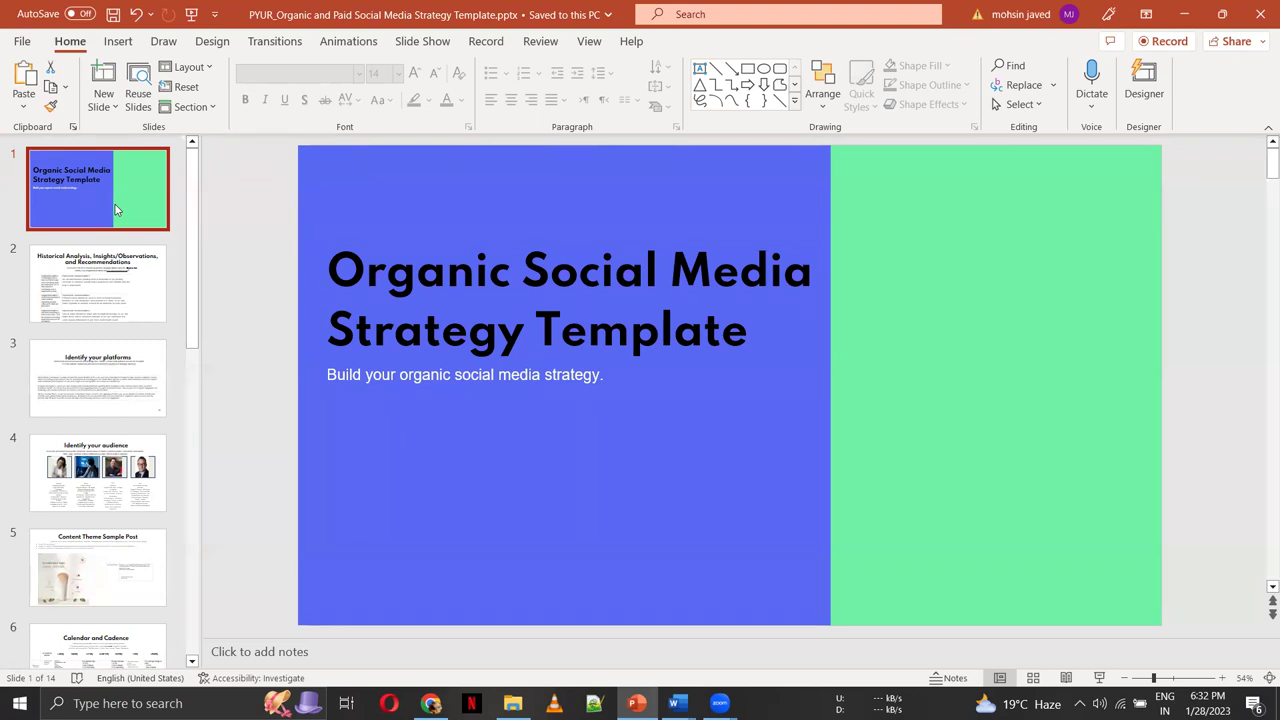
key("Down")
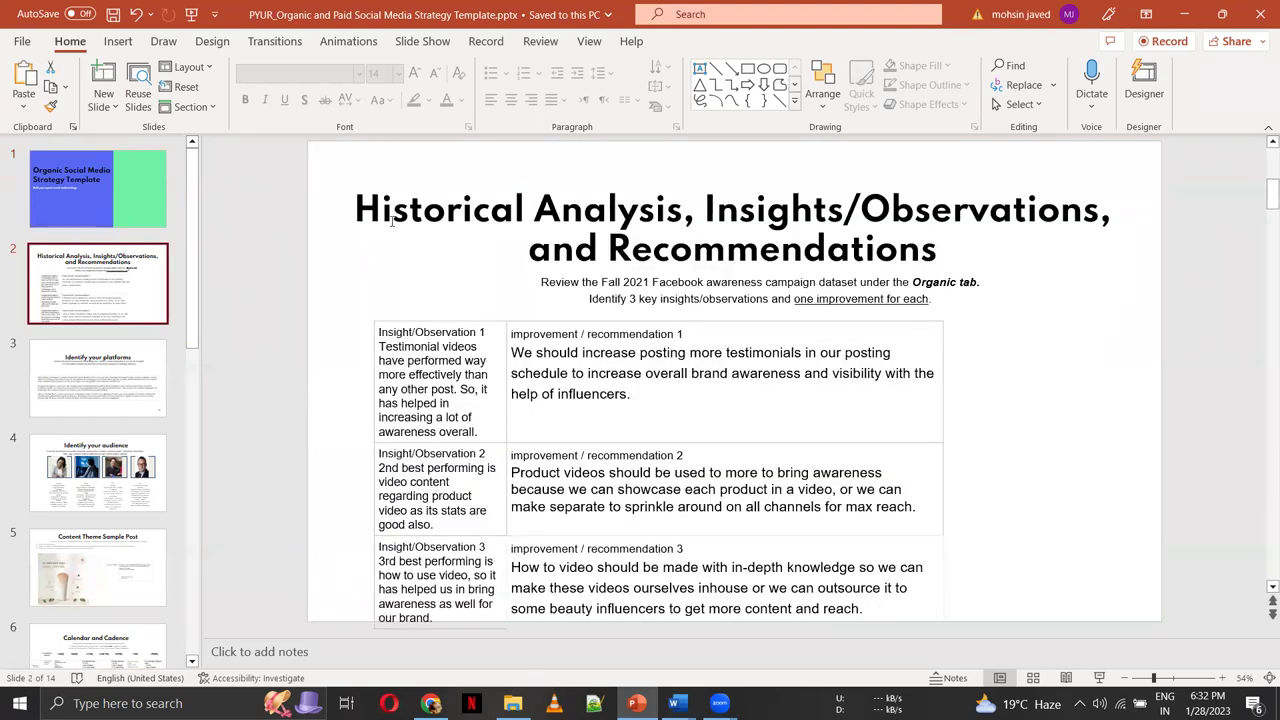
left_click_drag(340, 318, 1015, 651)
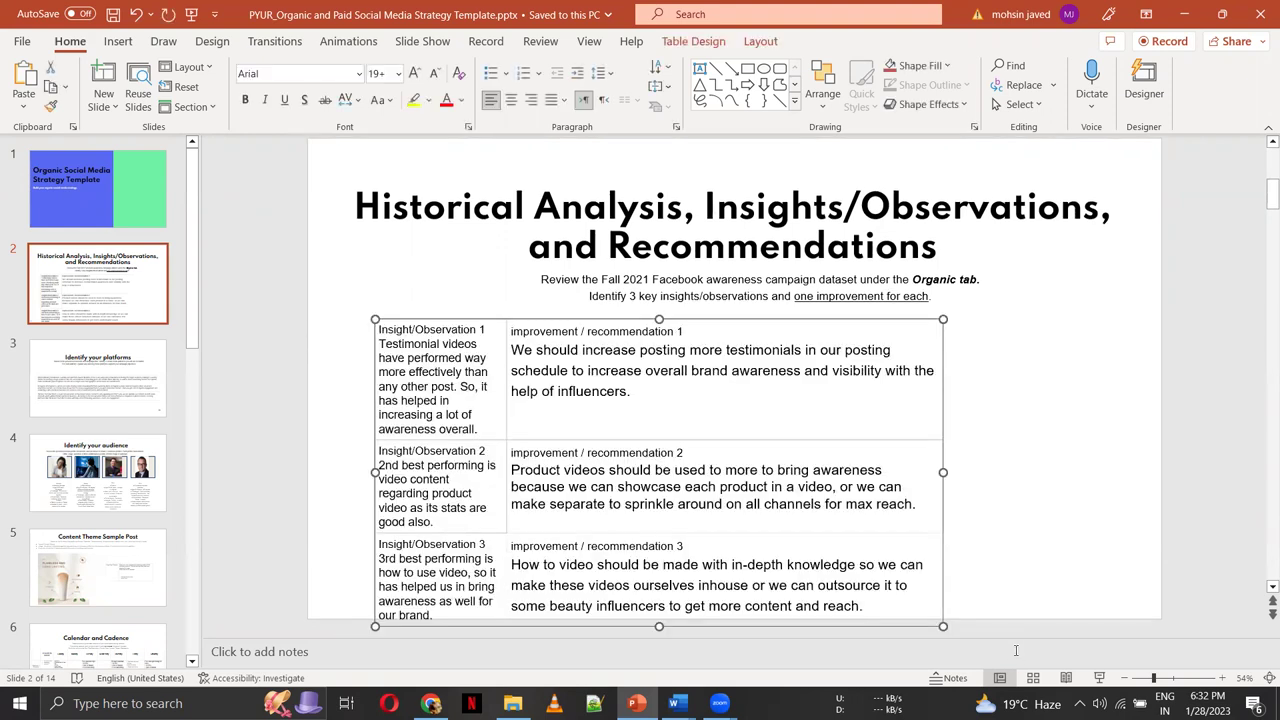
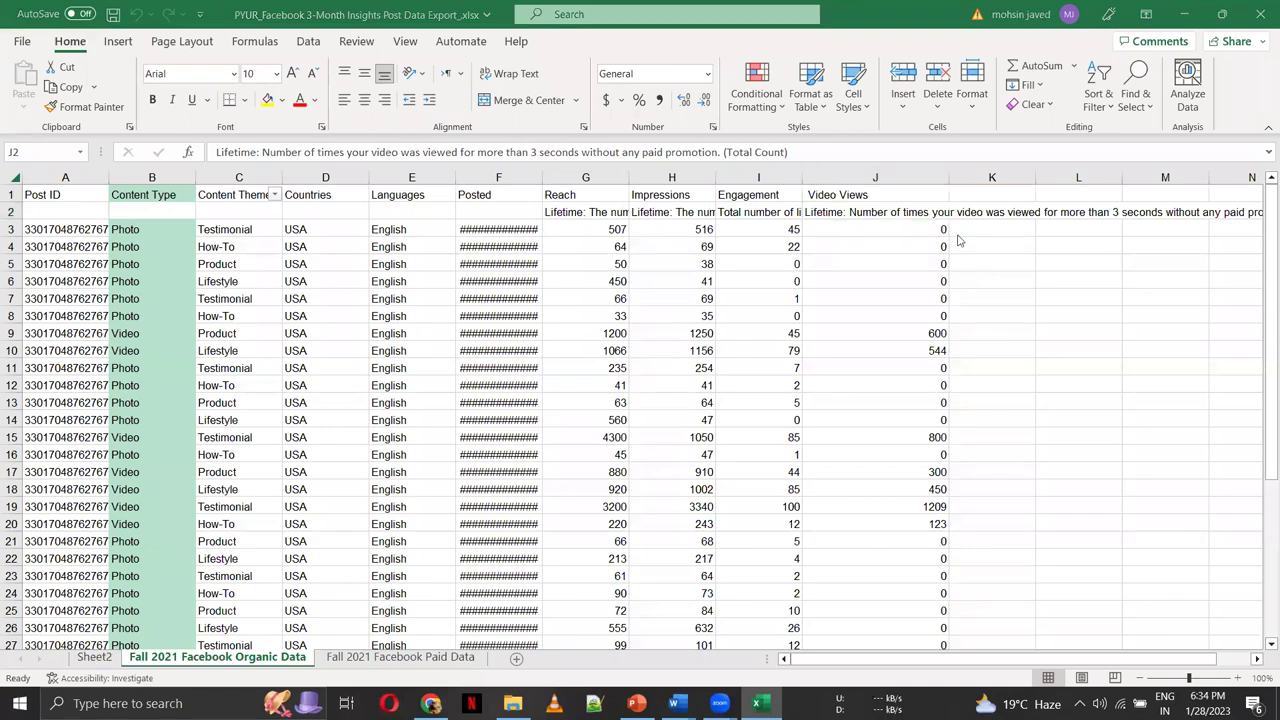
Look at the content theme pivot table and chart on Sheet2, and return to the Fall 2021 Facebook Organic Data sheet
left_click(95, 658)
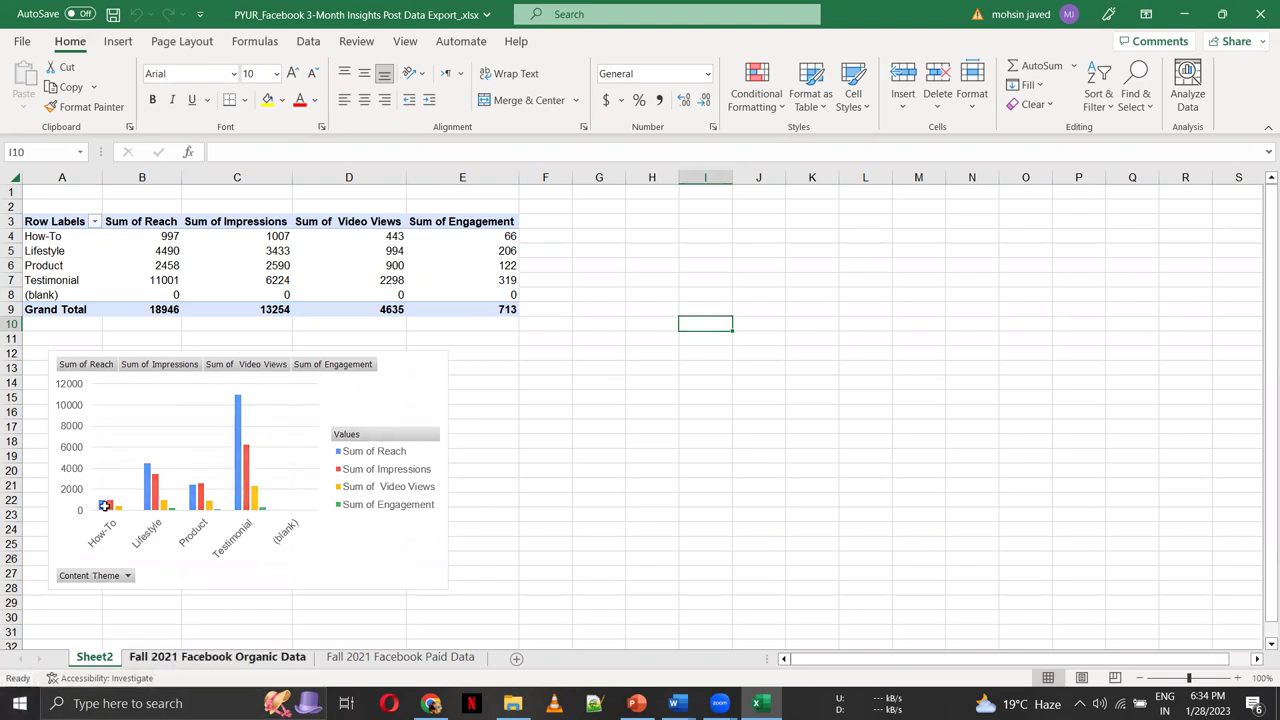
key("ctrl+Page_Down")
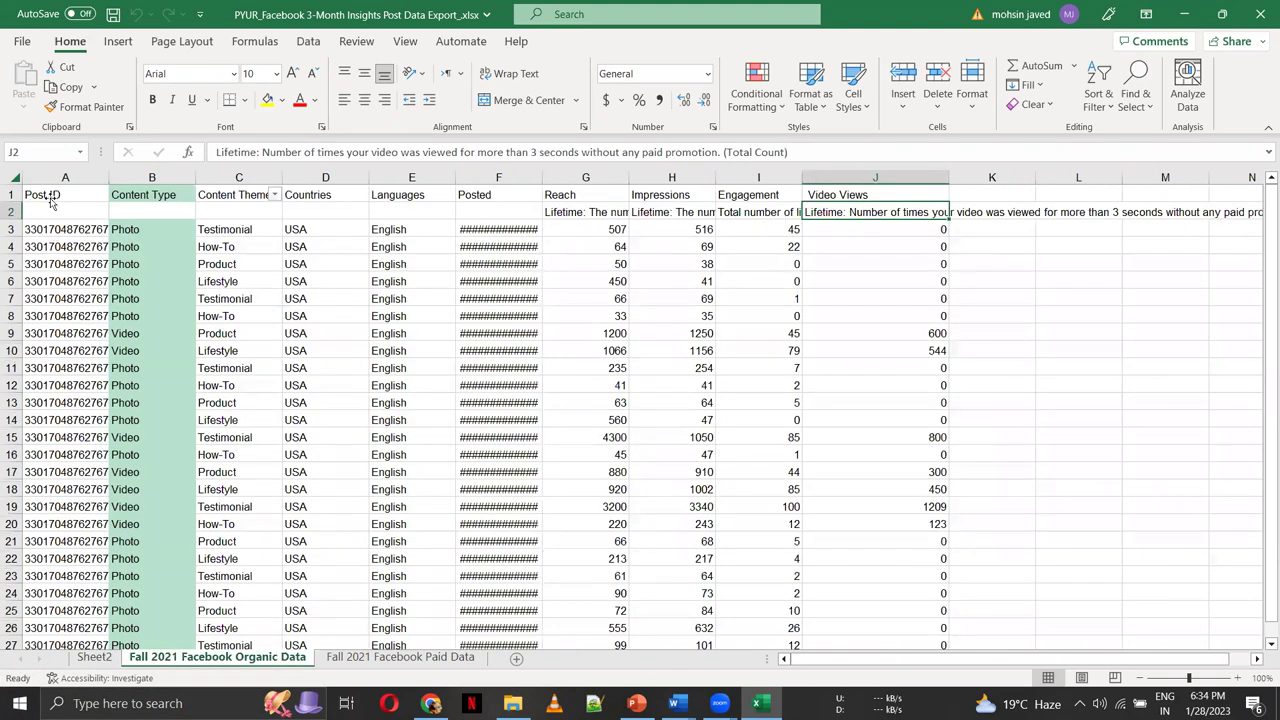
Select the organic data from the Post ID header through the Video Views column, down to the last filled row
left_click(50, 197)
key("ctrl+shift+Right")
key("ctrl+shift+Down")
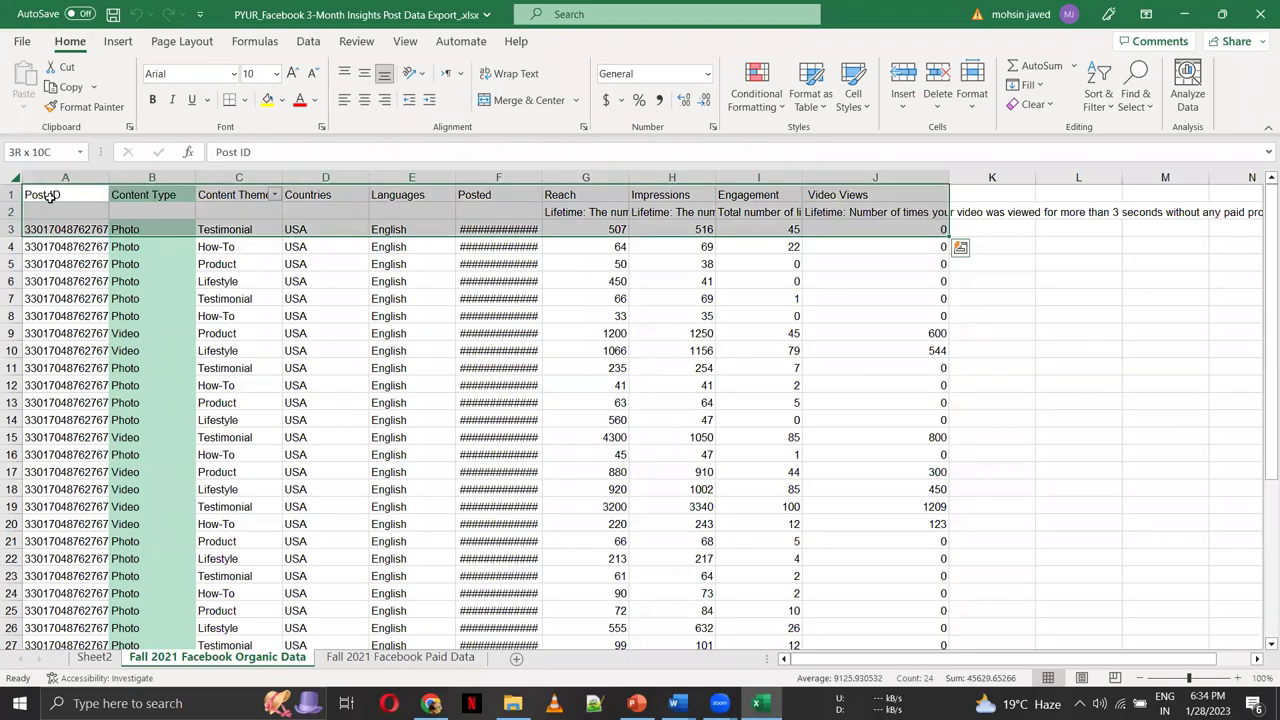
key("ctrl+shift+Right")
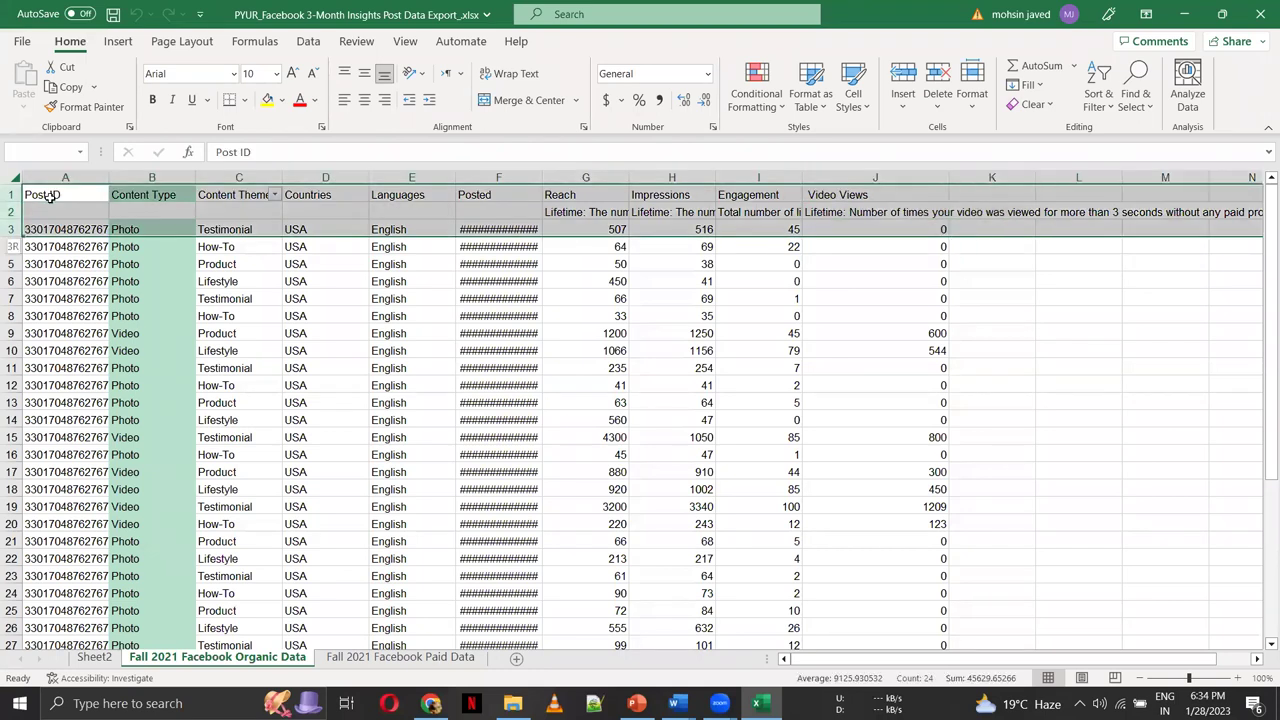
key("ctrl+shift+Left")
key("ctrl+shift+Down")
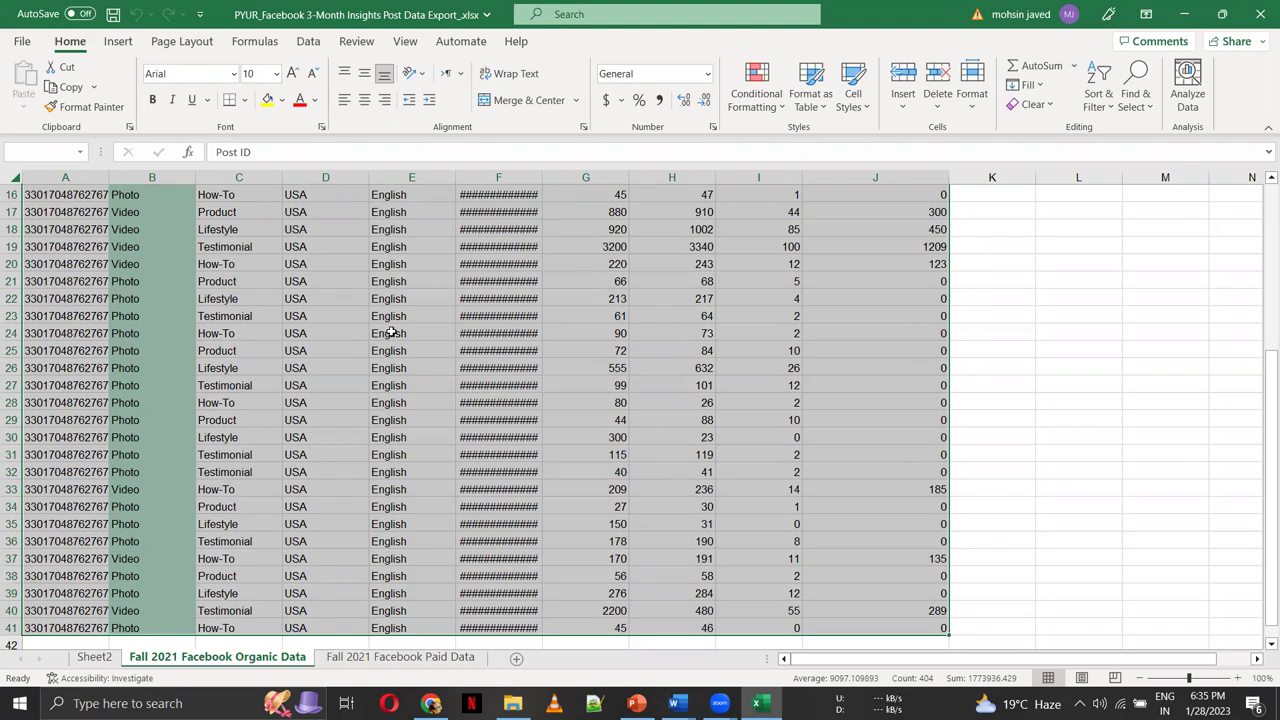
left_click(6, 177)
left_click(185, 261)
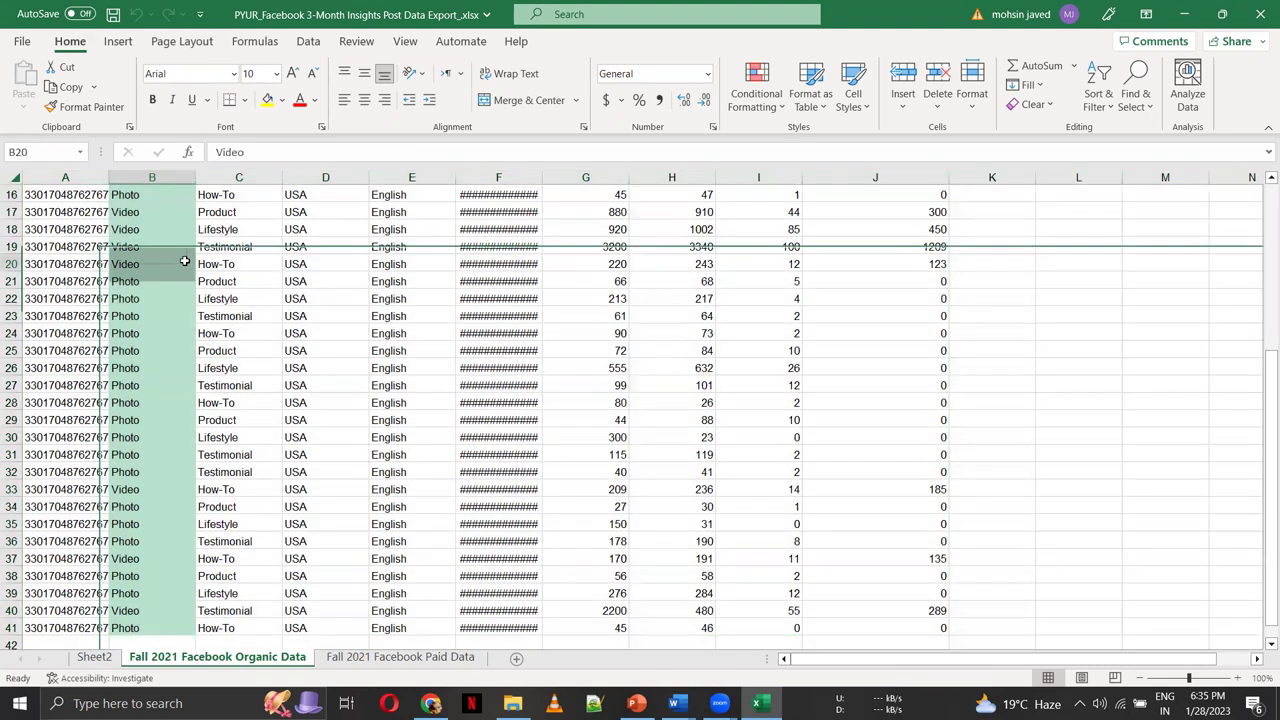
Select the whole organic data sheet and insert the recommended PivotTable Count of Post ID by Content Theme
left_click(6, 177)
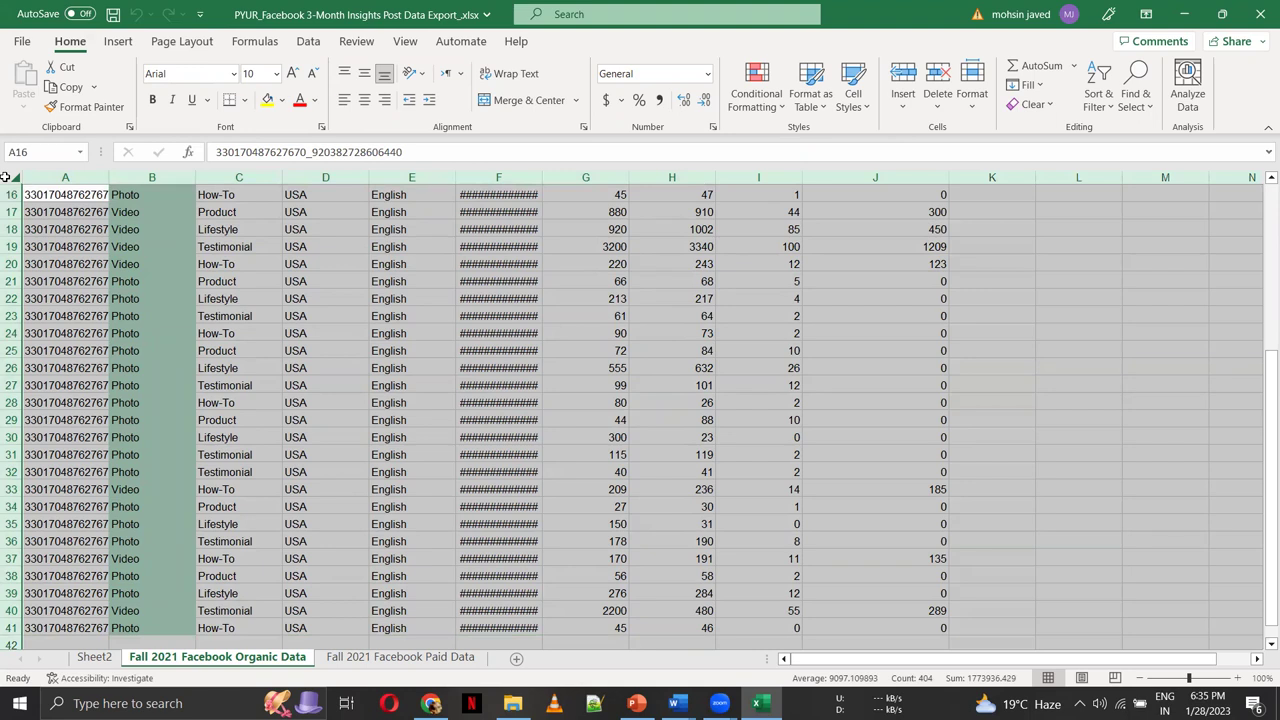
left_click(118, 42)
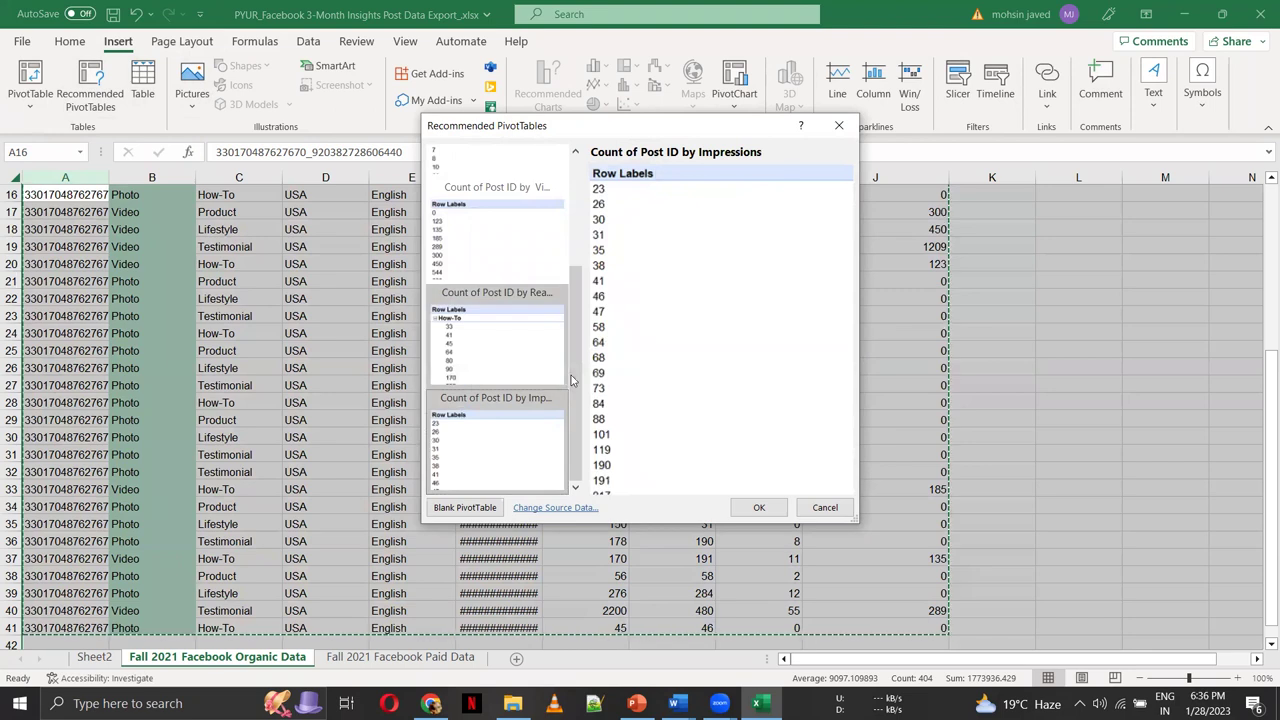
scroll(575, 377, "up", 10)
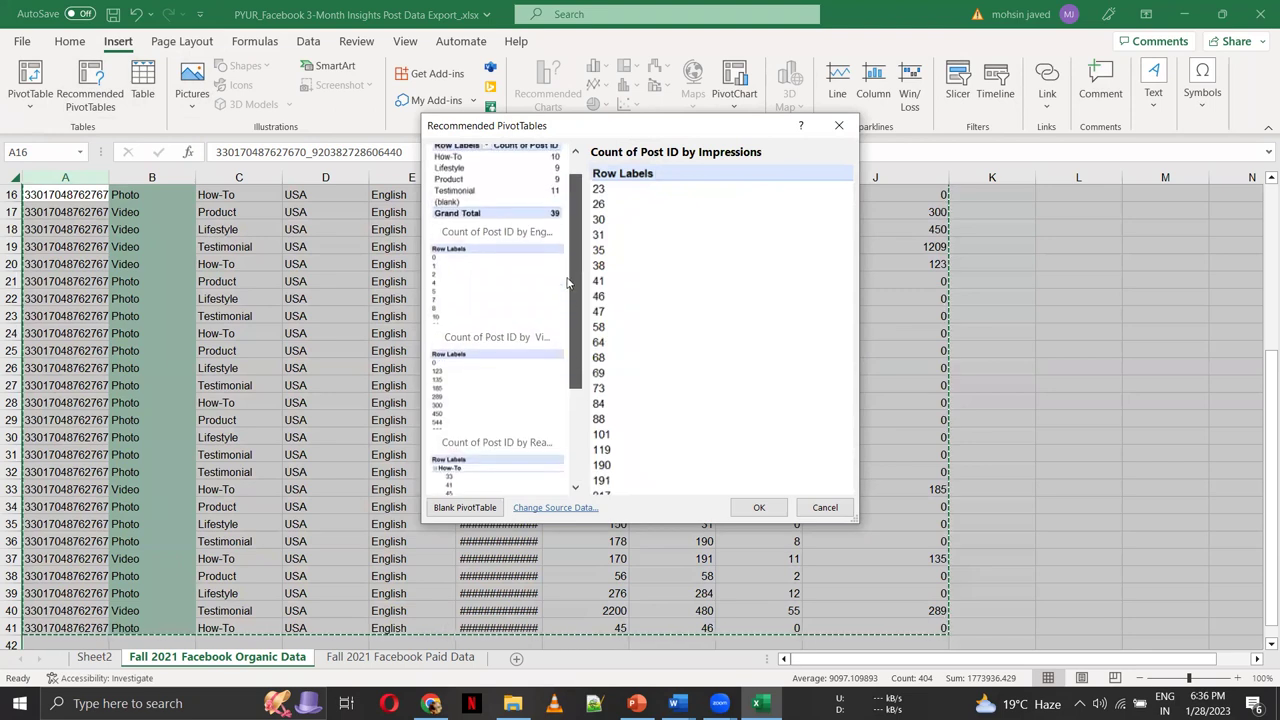
left_click(512, 197)
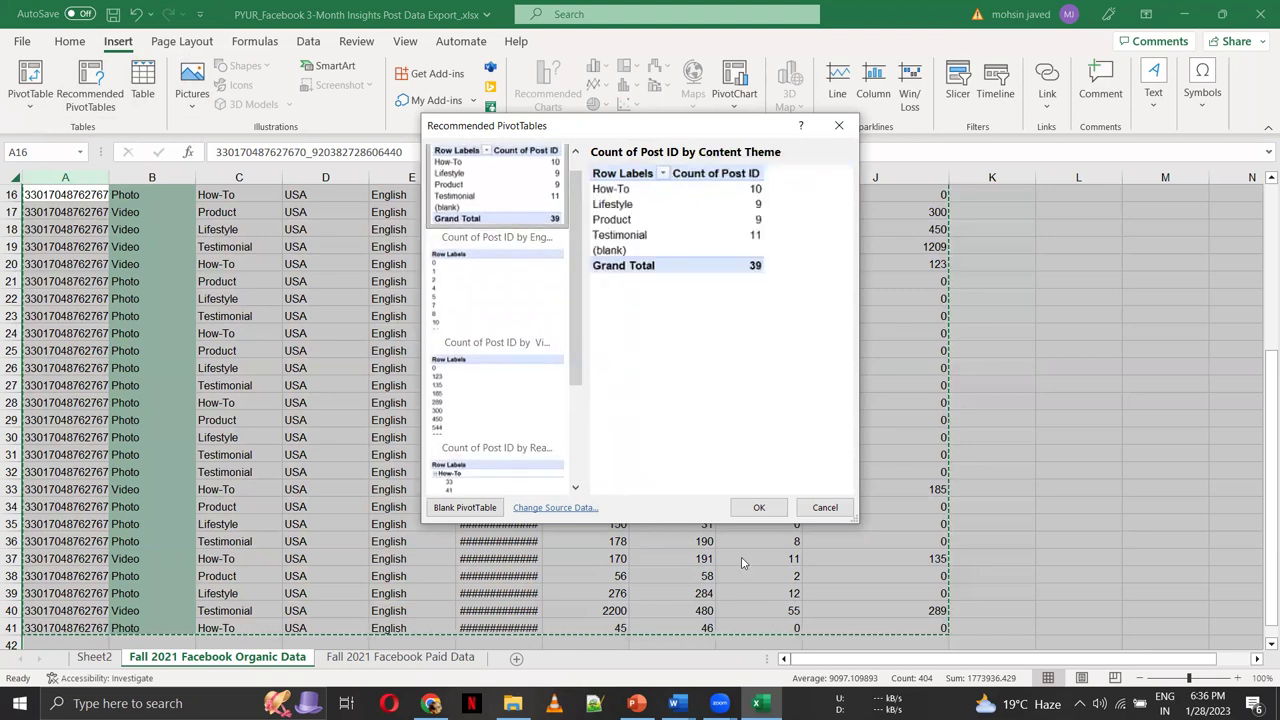
left_click(758, 508)
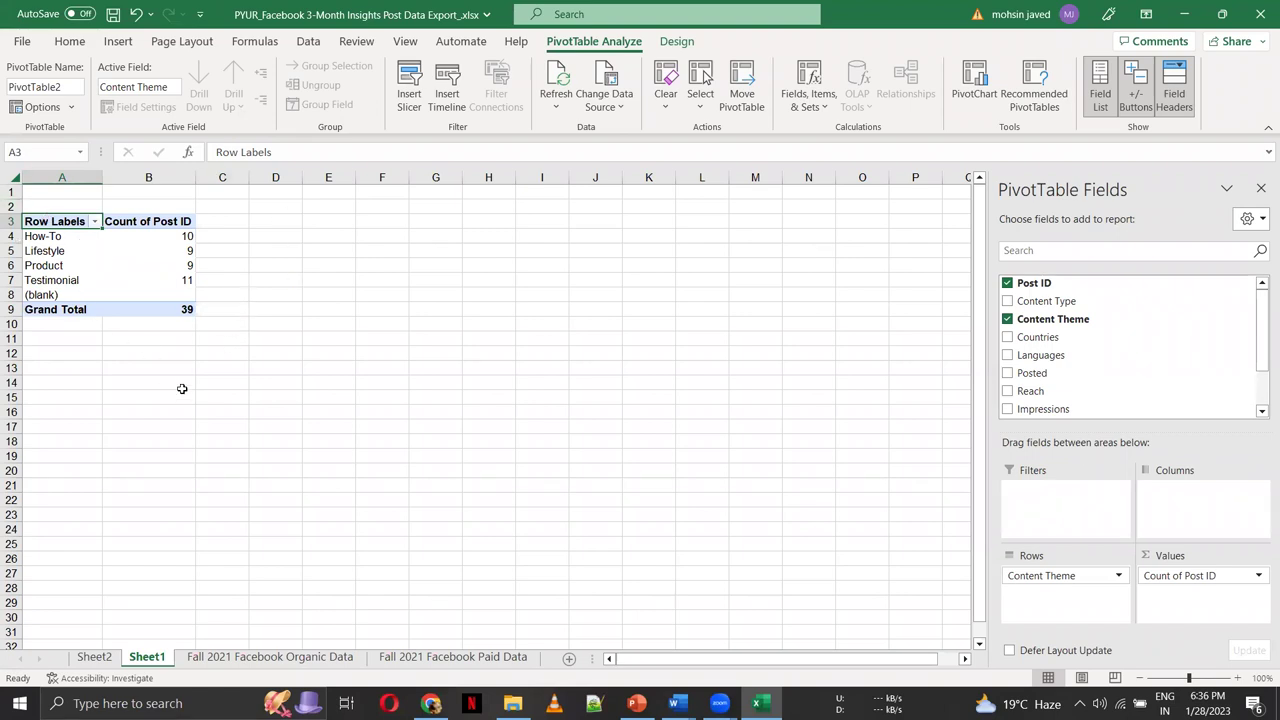
Examine the Sheet2 pivot table and chart of reach, impressions, video views and engagement, and return to the organic data sheet
left_click(112, 644)
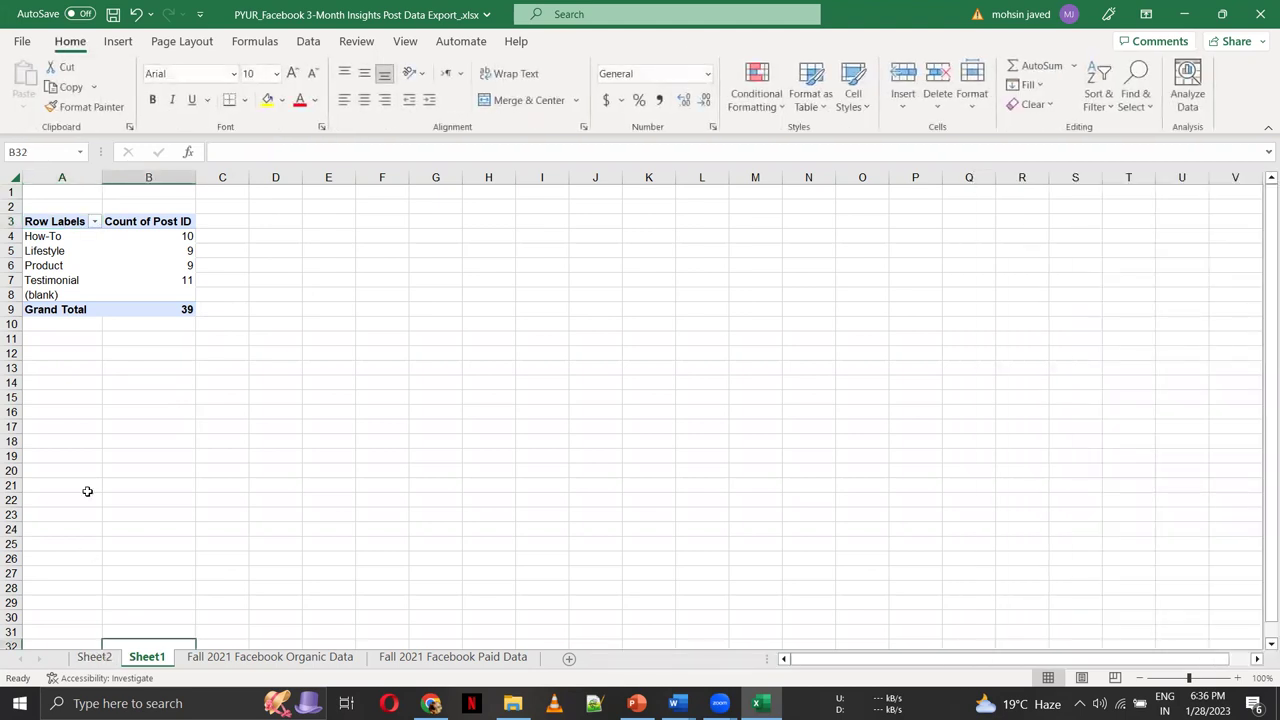
left_click(92, 645)
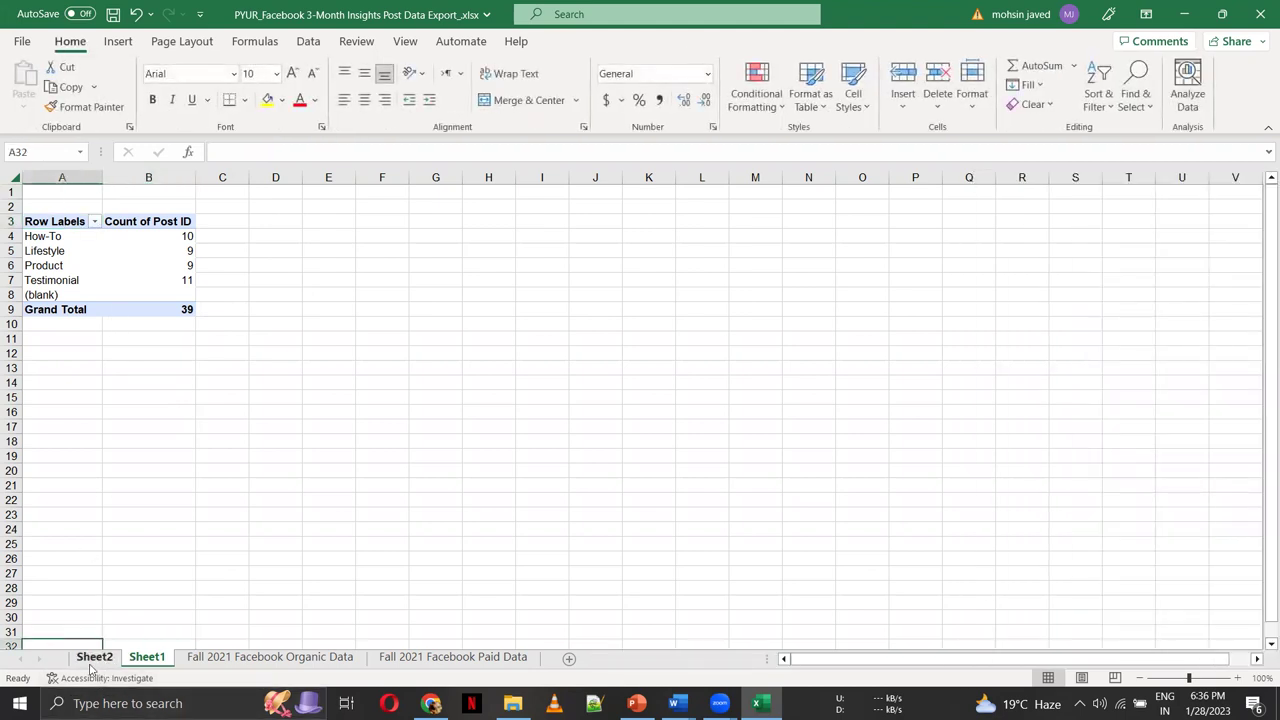
left_click(92, 658)
left_click(405, 337)
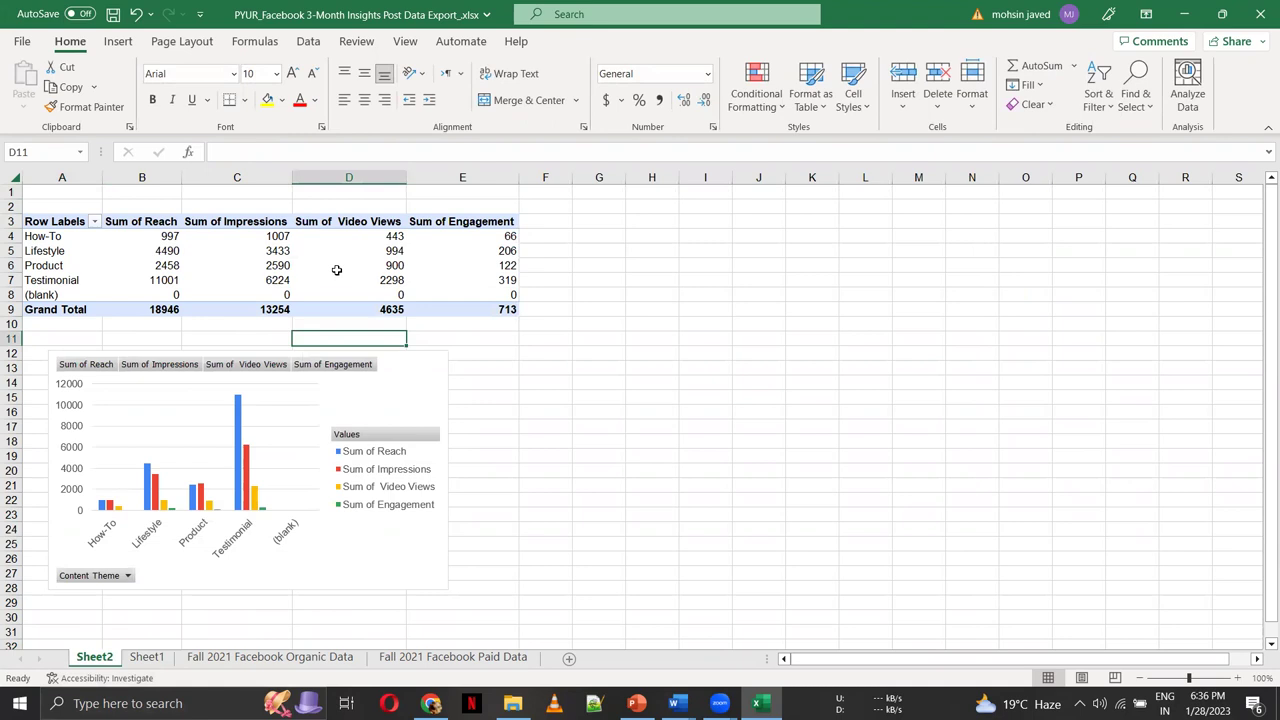
left_click_drag(337, 266, 339, 276)
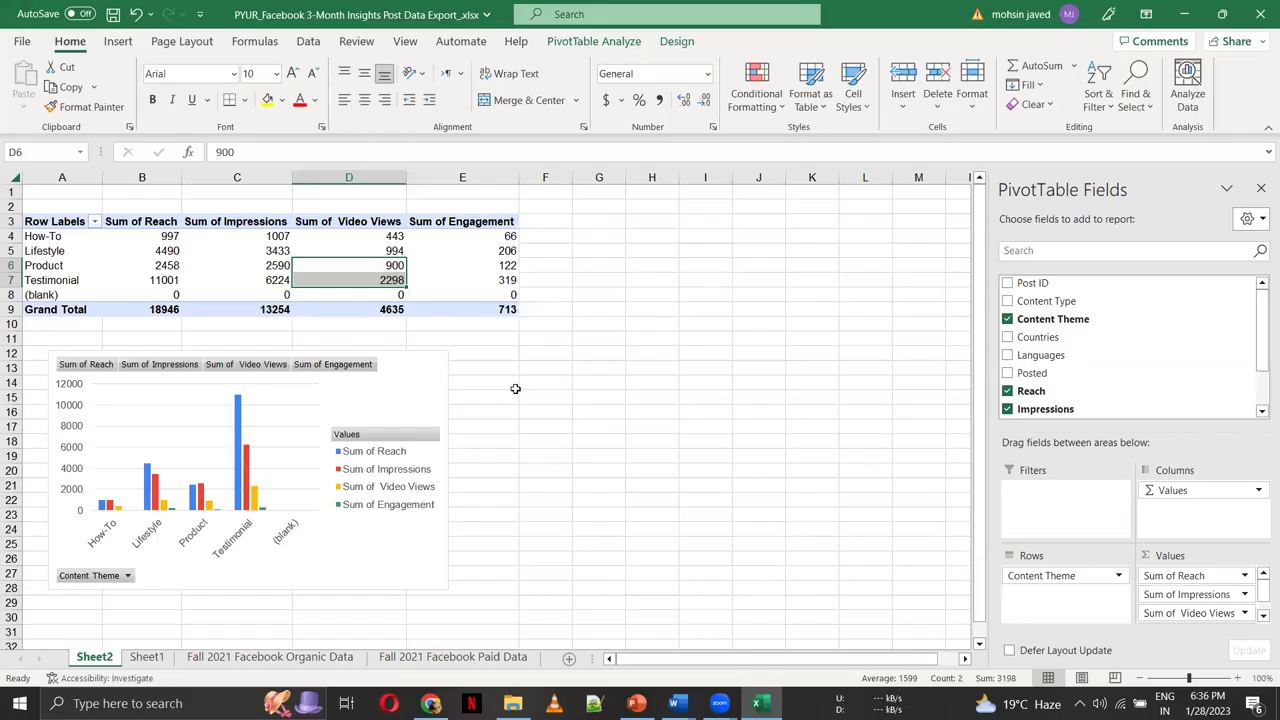
left_click(248, 660)
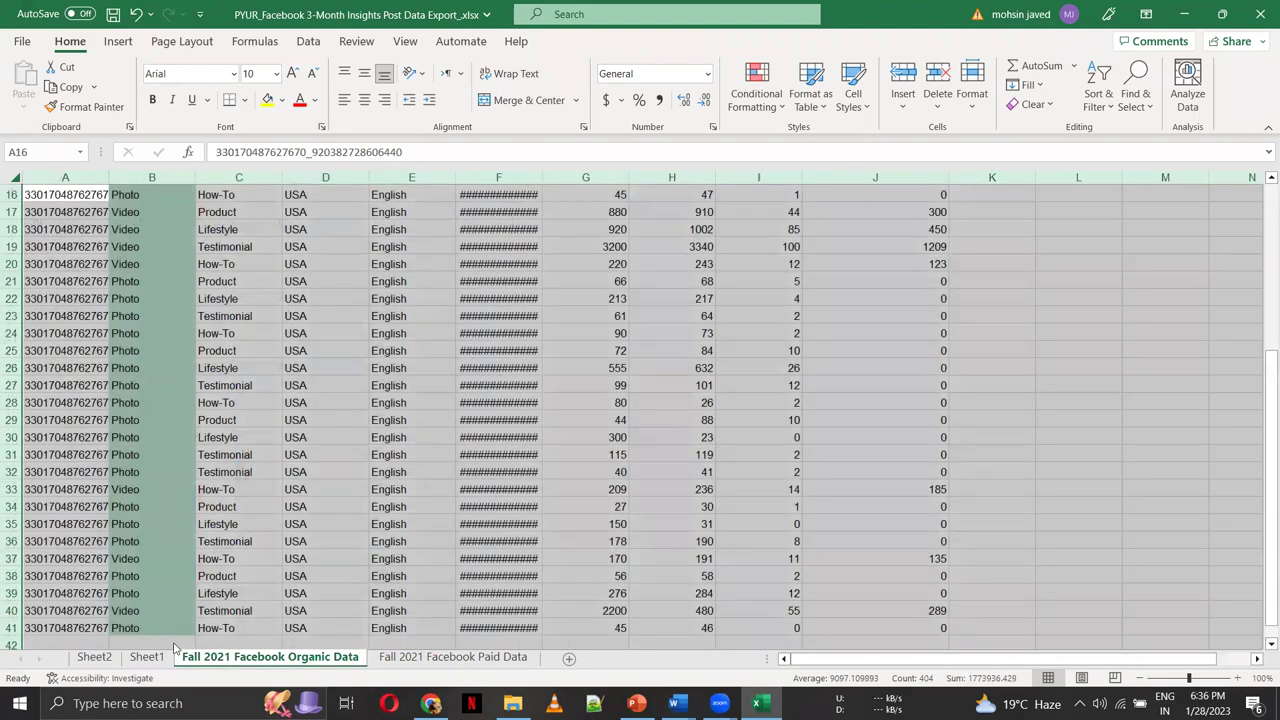
Rename Sheet1, which holds the Post ID counts, as Number of posting
left_click(139, 662)
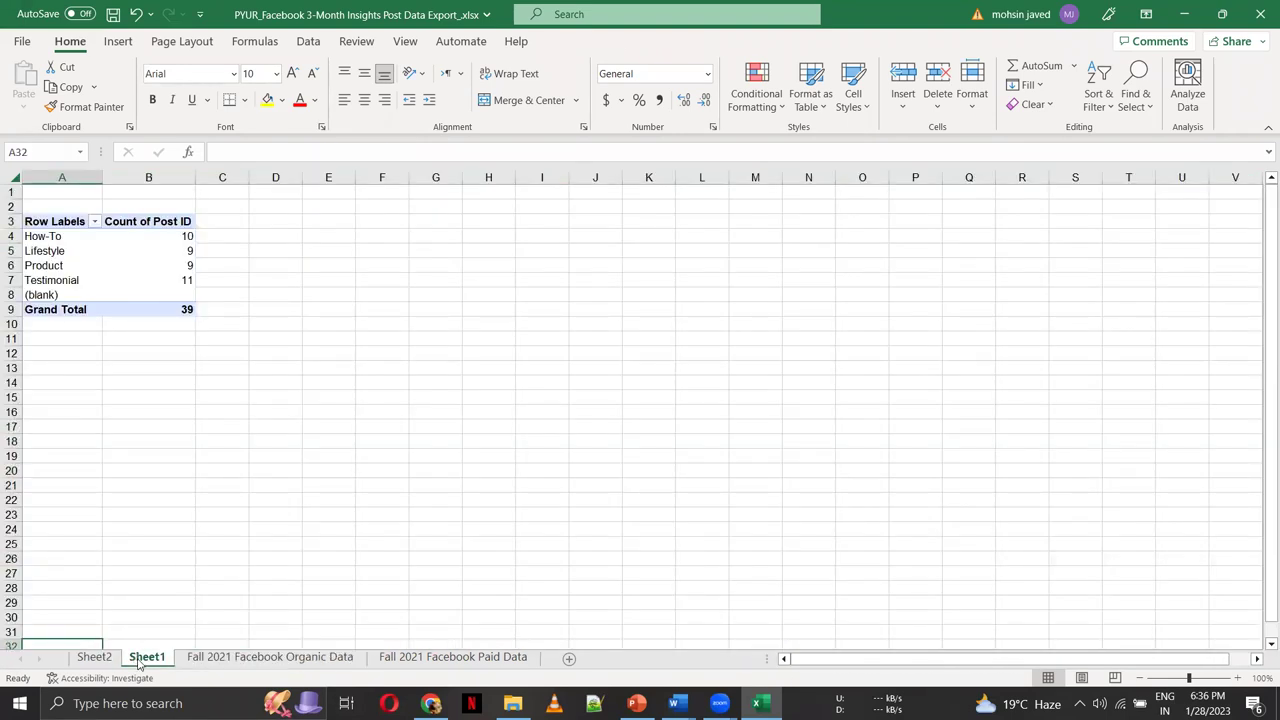
right_click(139, 662)
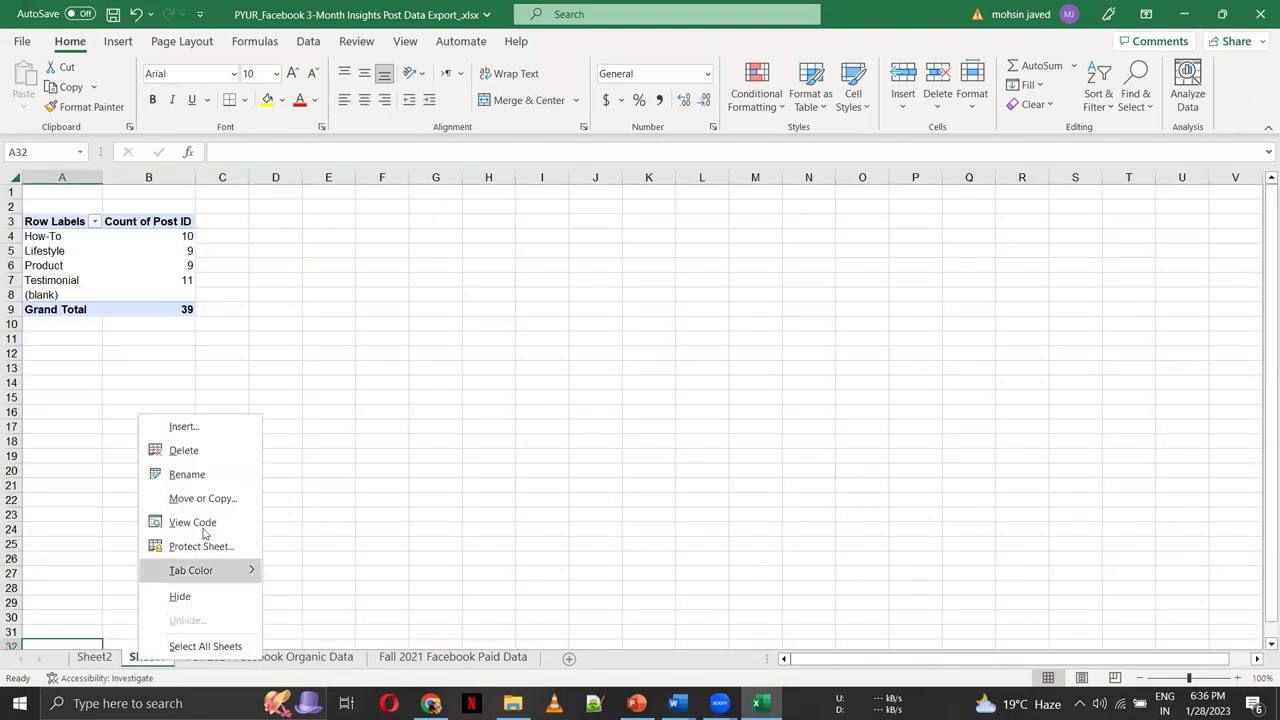
left_click(170, 474)
type("Nu")
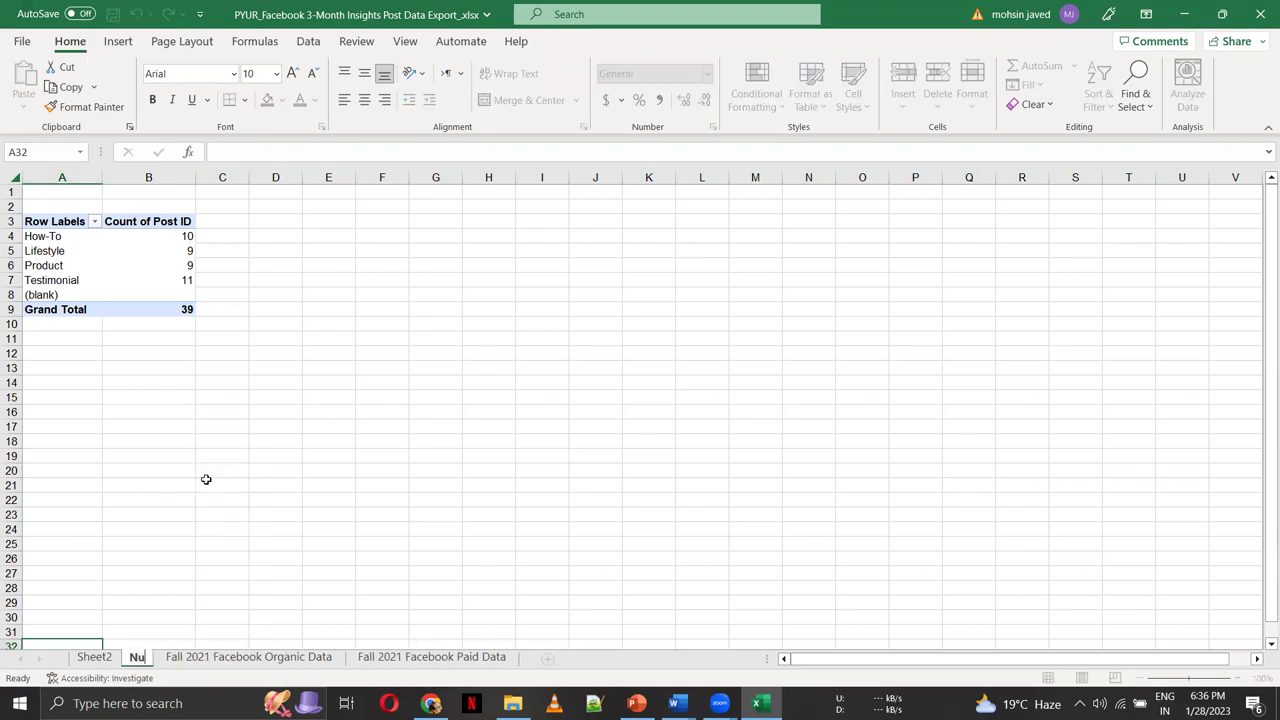
type("mber of posting")
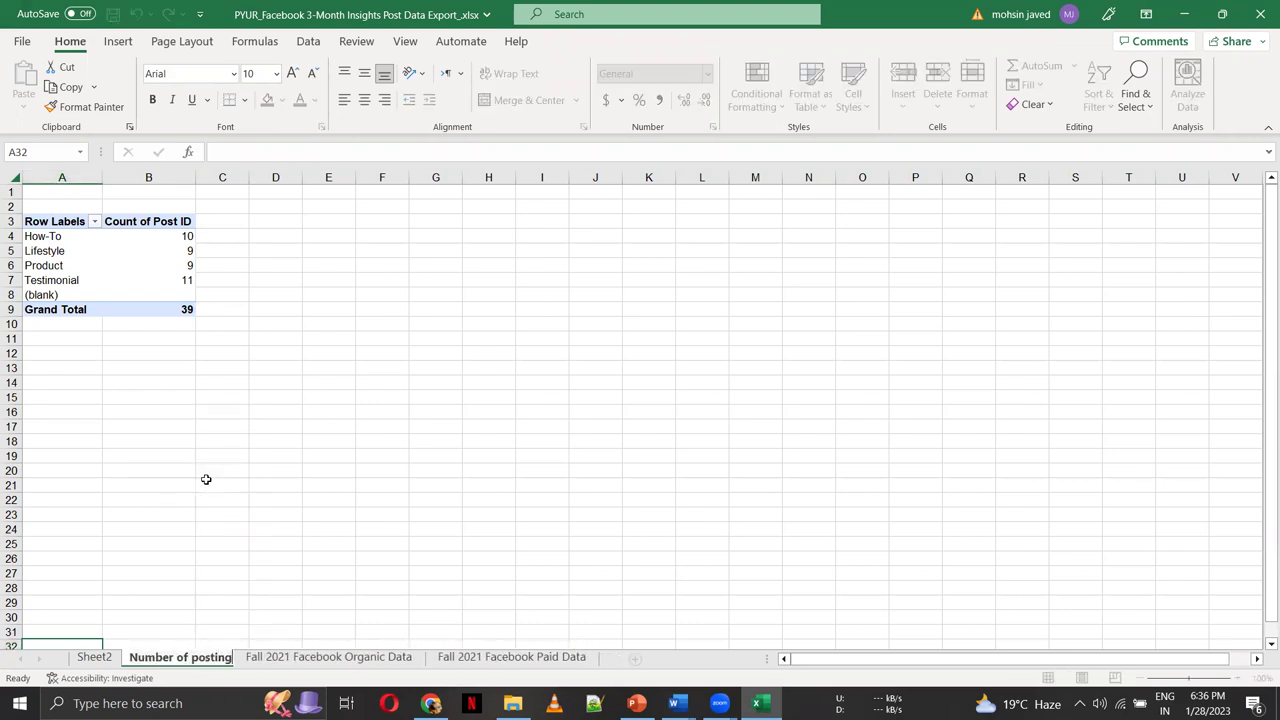
key("Return")
Insert a PivotTable of the organic data on a new worksheet with Content Theme as rows and Reach, Impressions and Engagement as values
left_click(314, 660)
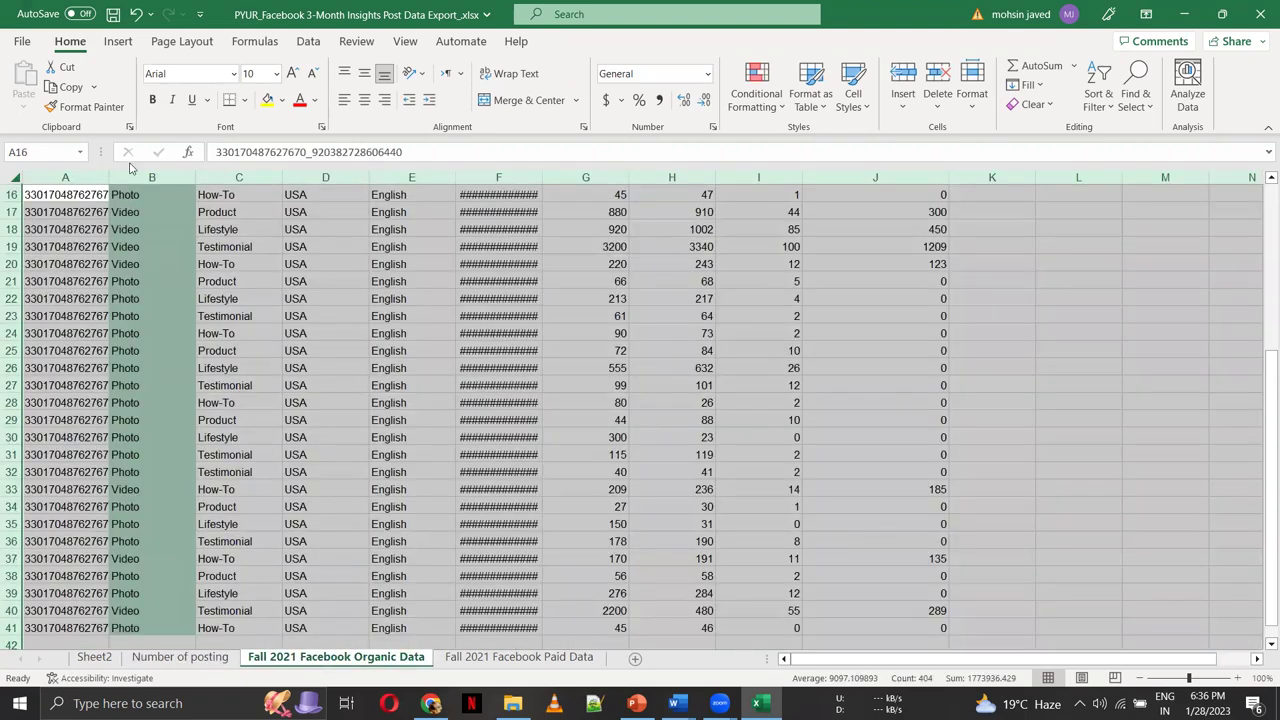
left_click(118, 43)
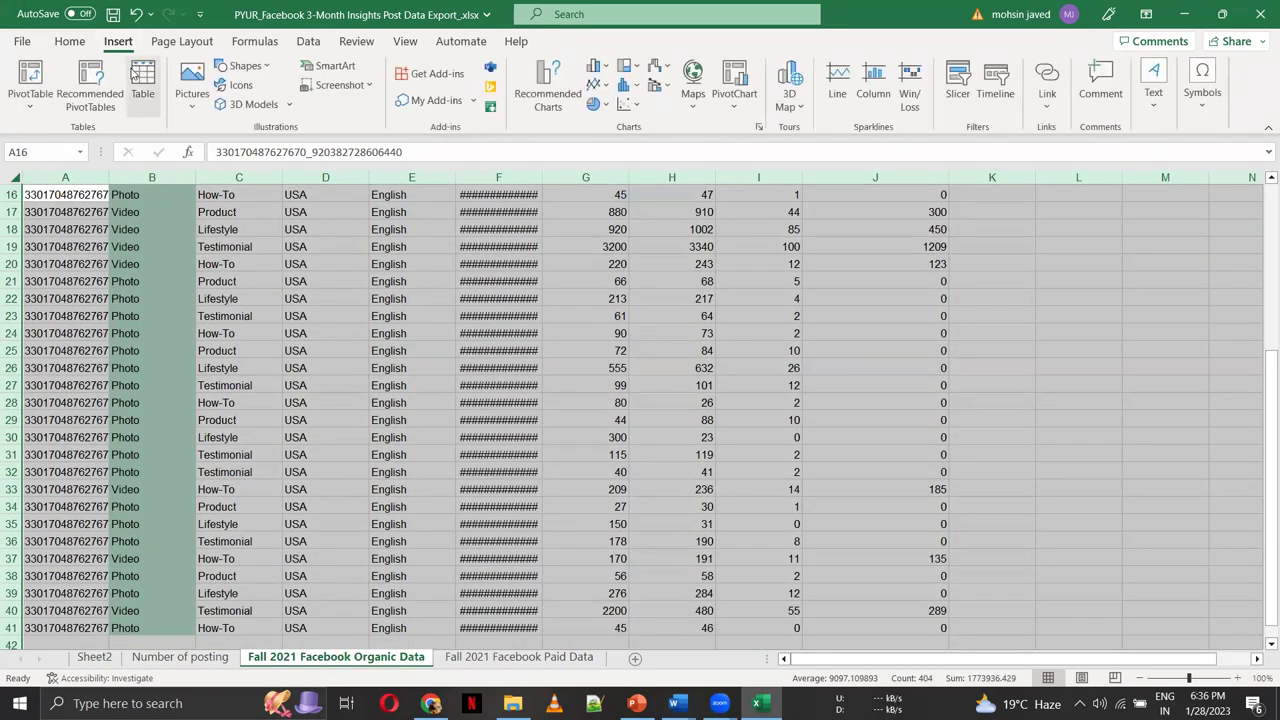
left_click(38, 92)
left_click(78, 131)
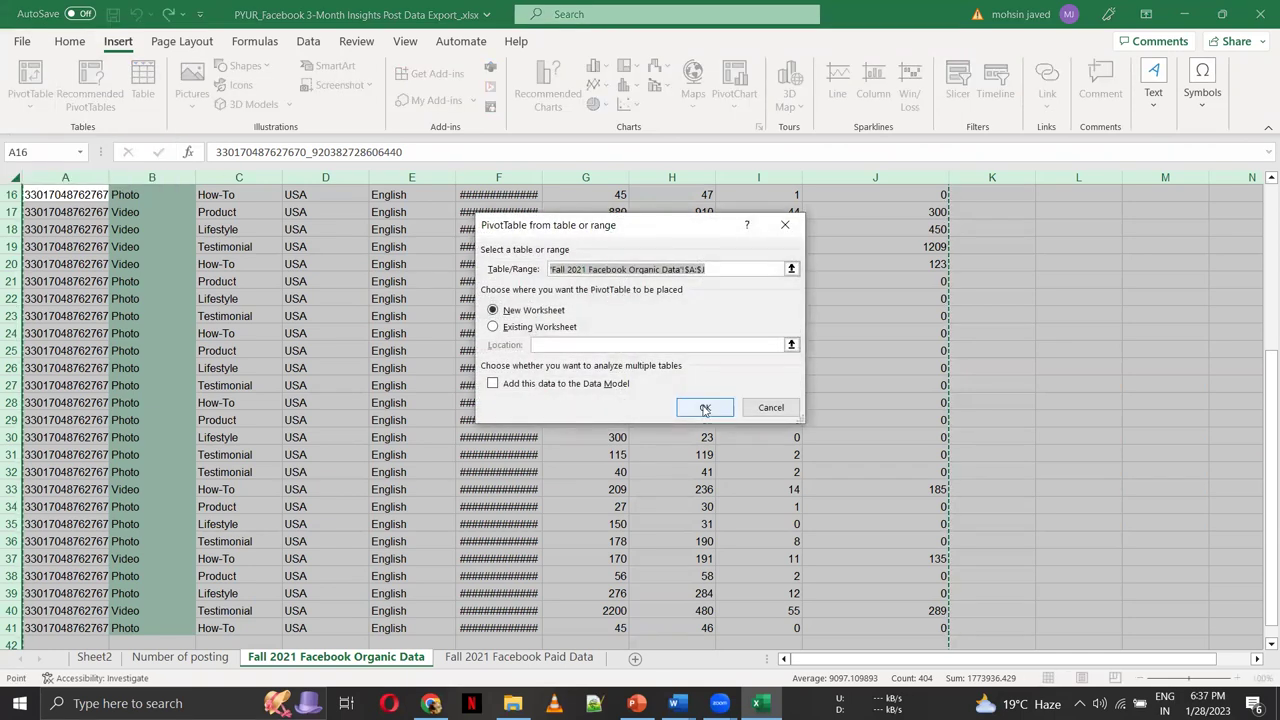
left_click(705, 407)
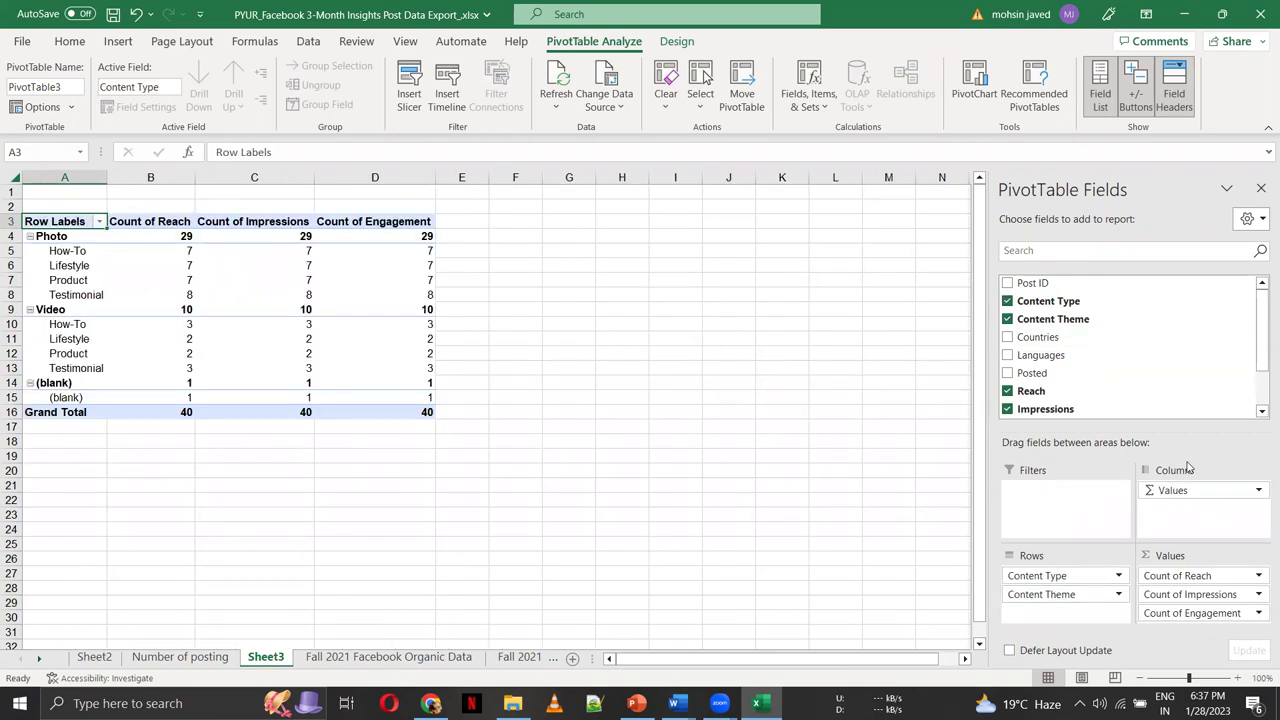
left_click_drag(1037, 575, 899, 565)
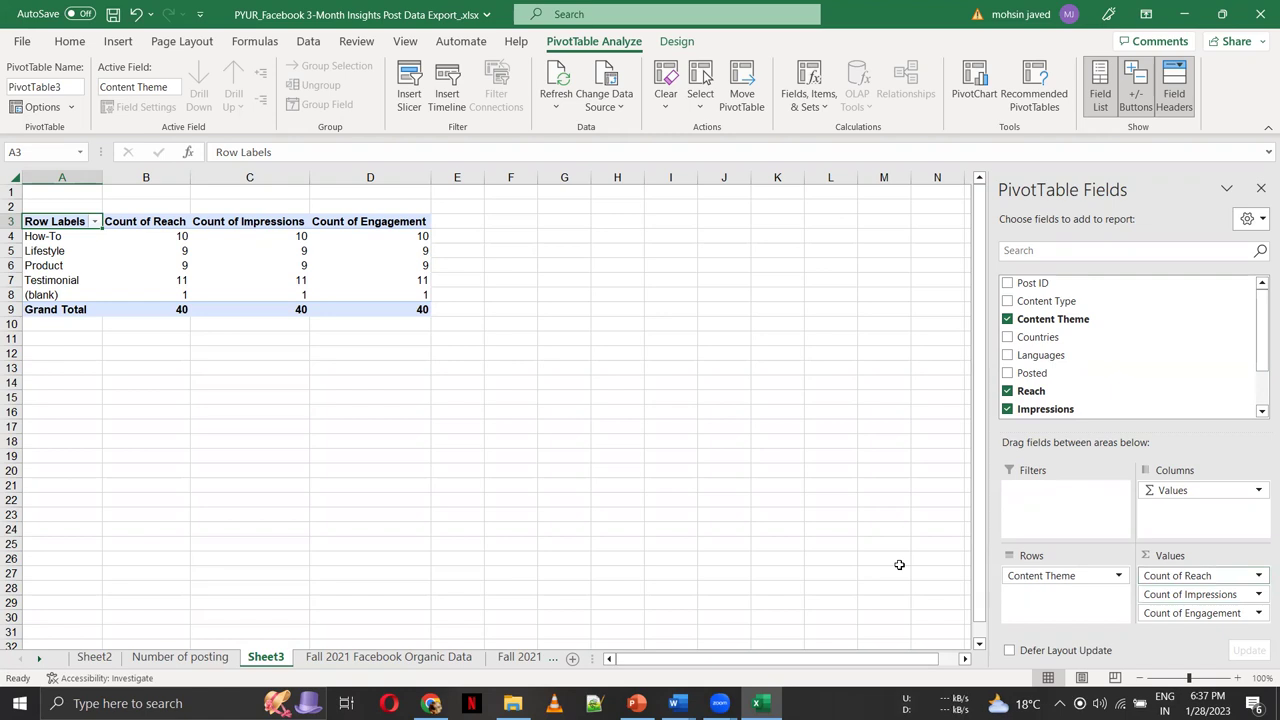
left_click(1165, 575)
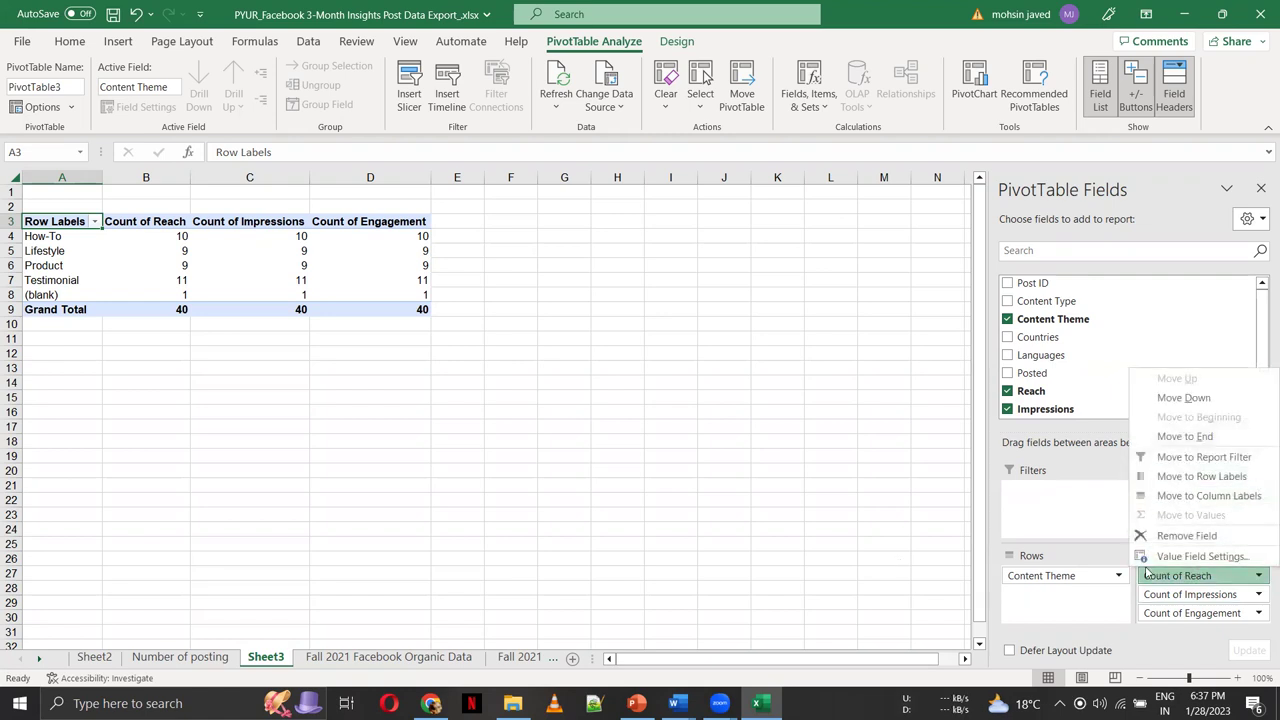
left_click(1200, 557)
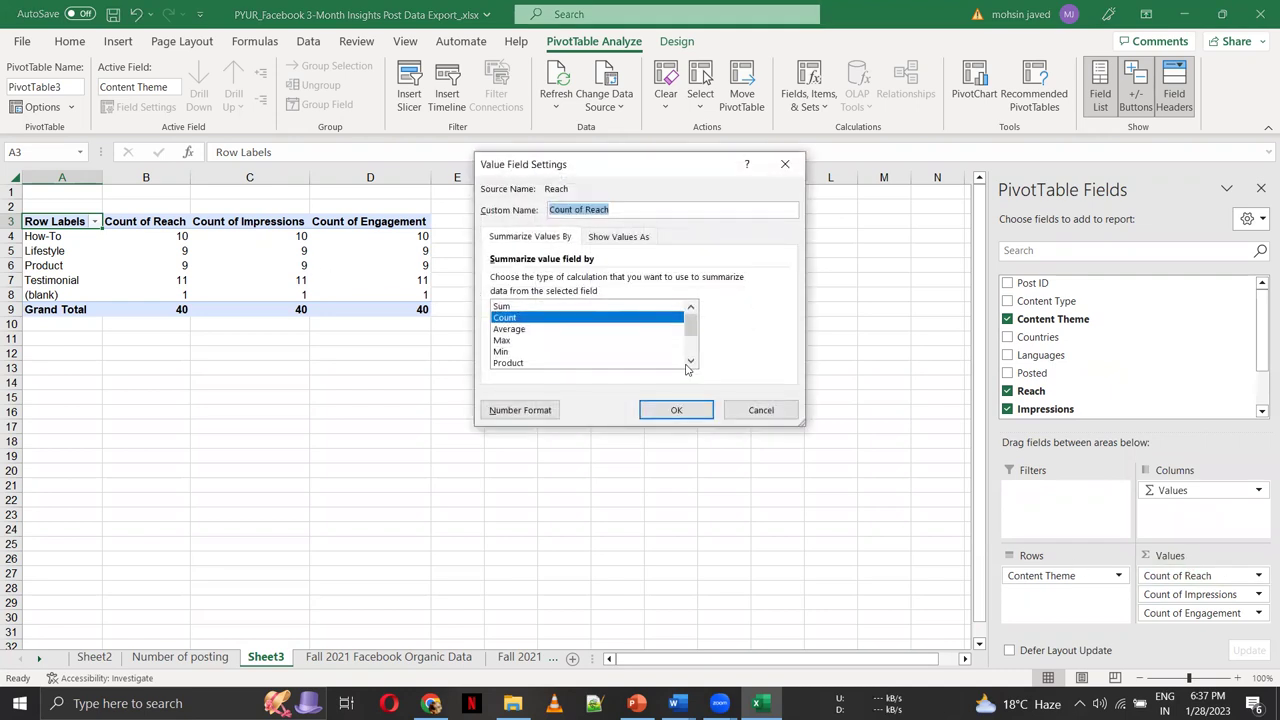
left_click(760, 409)
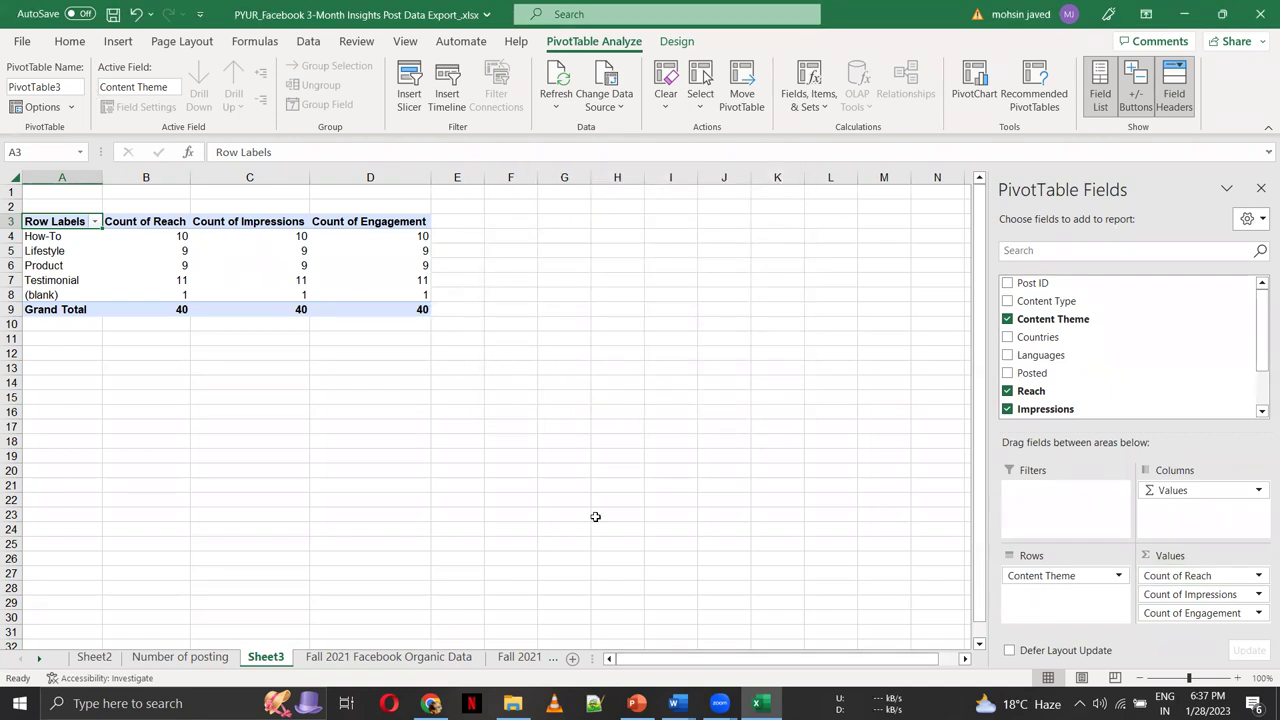
left_click(886, 485)
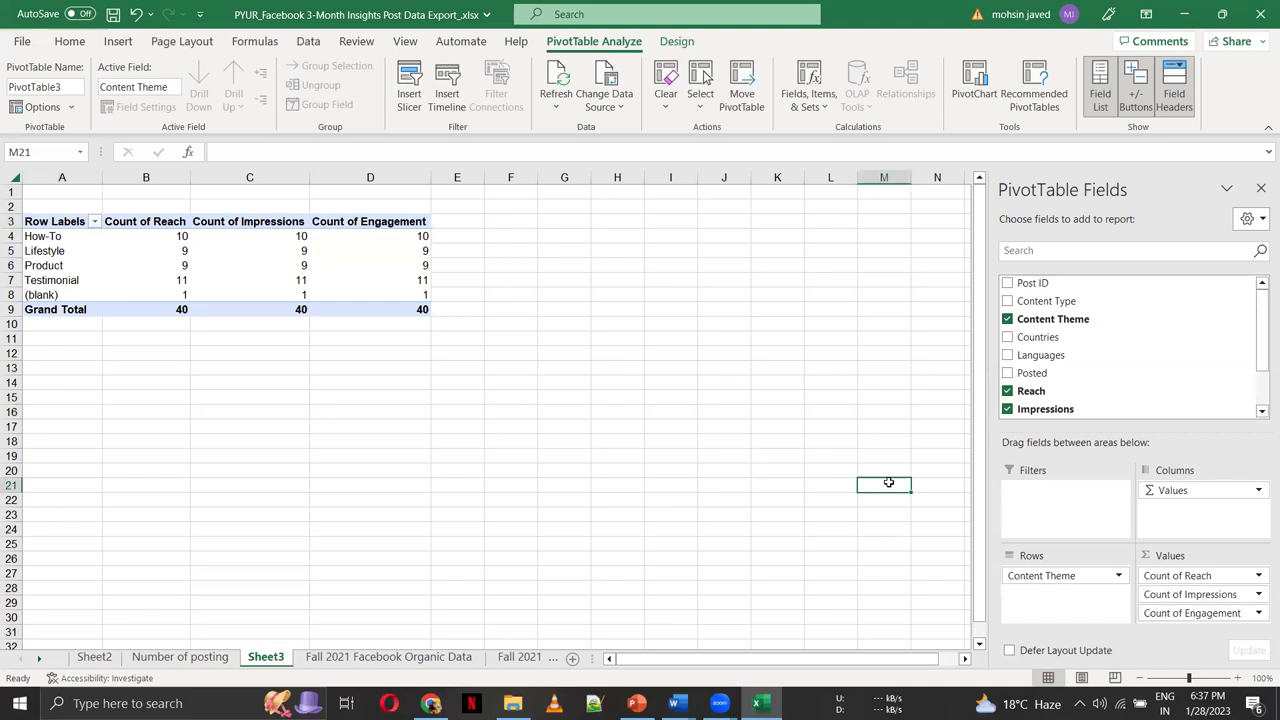
left_click(247, 196)
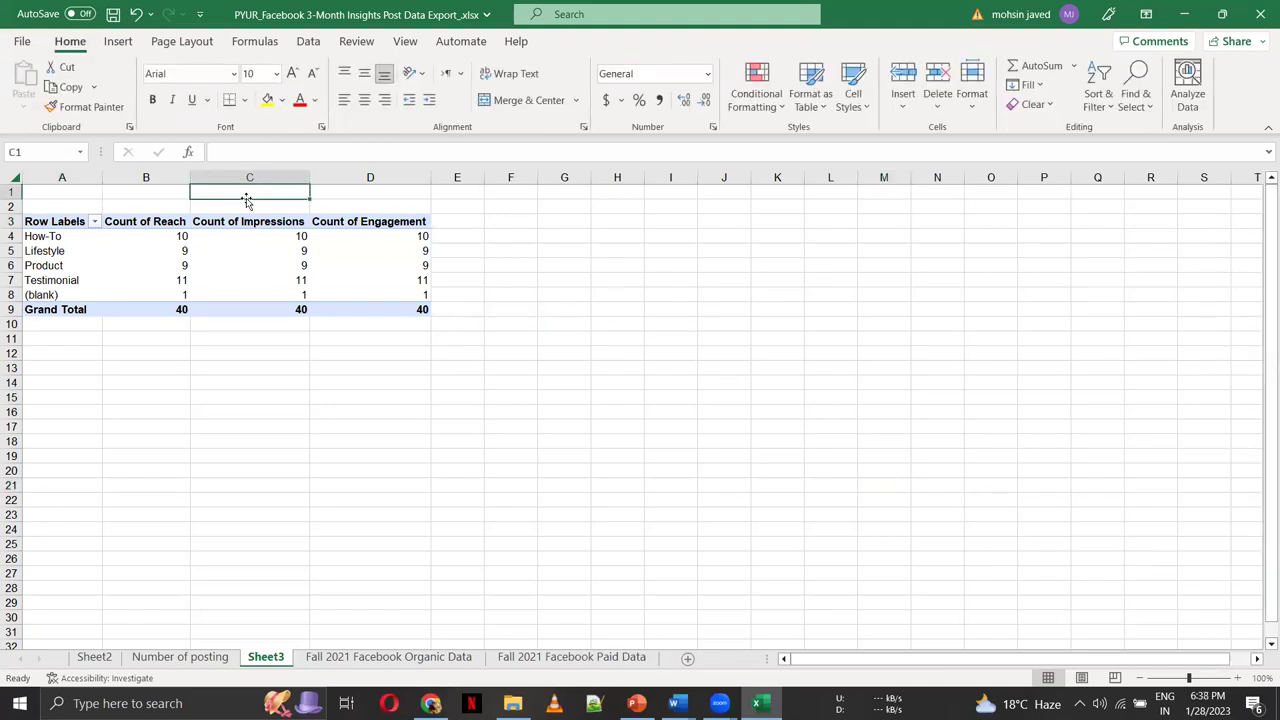
Change the value field settings of Reach in the Sheet3 PivotTable to summarize by Sum
left_click(249, 250)
left_click(1210, 574)
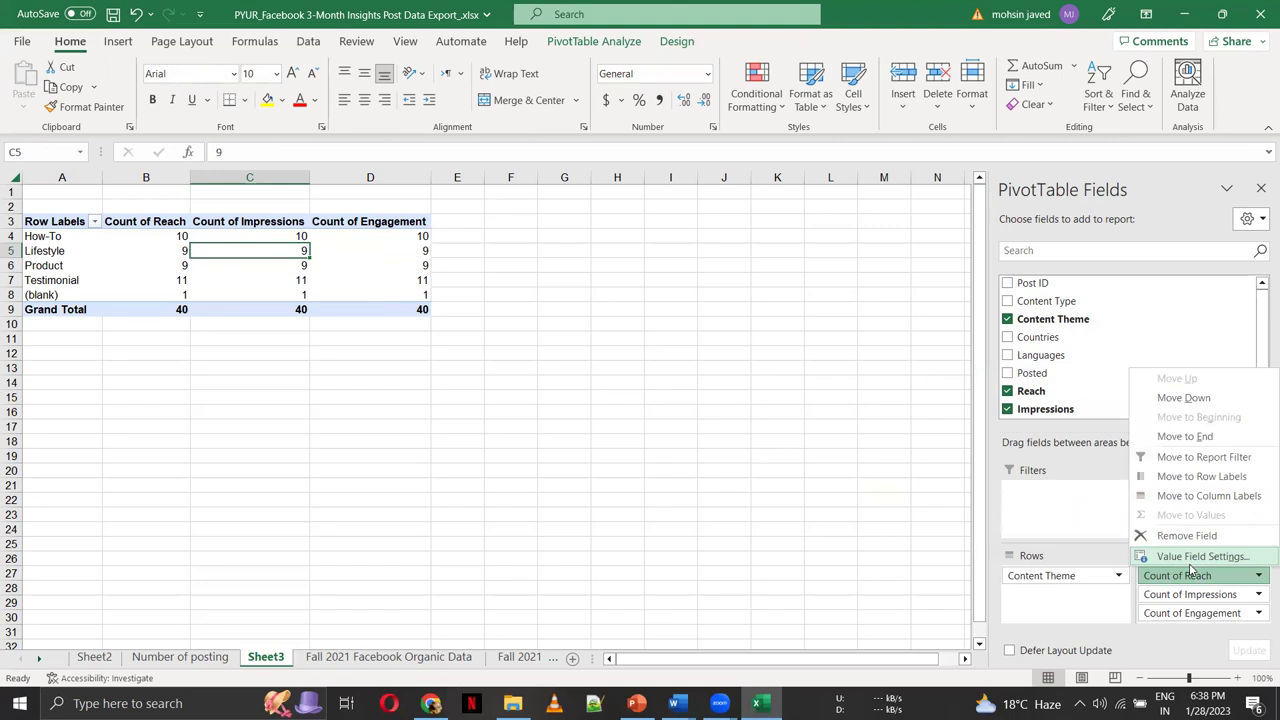
left_click(1195, 557)
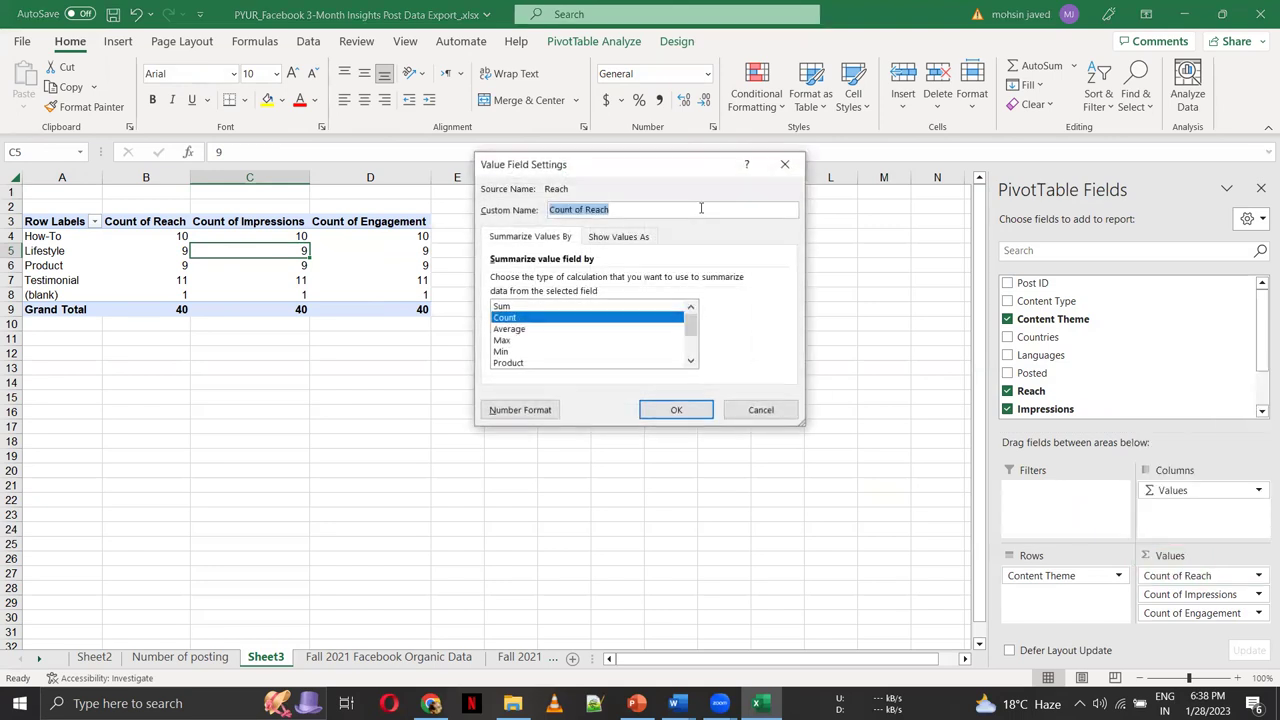
left_click(522, 308)
left_click(648, 410)
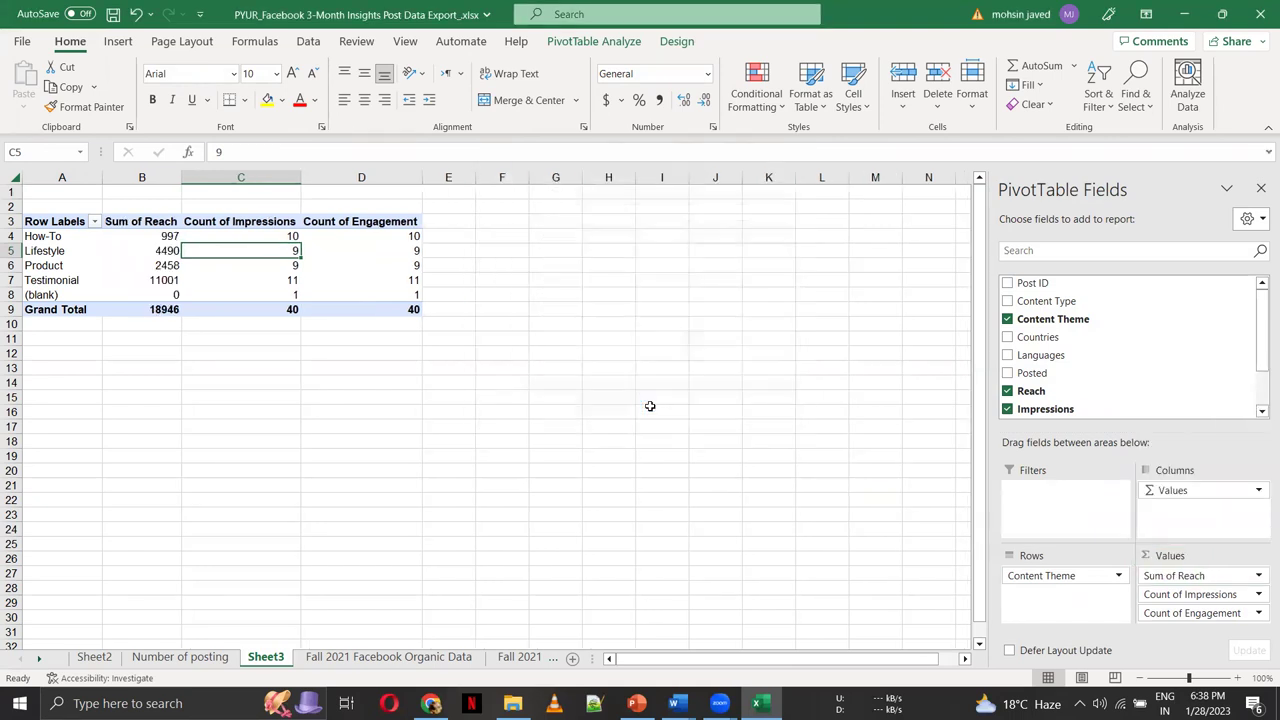
Summarize the Impressions values in the Sheet3 PivotTable by Sum
left_click(265, 233)
left_click(259, 221)
right_click(259, 221)
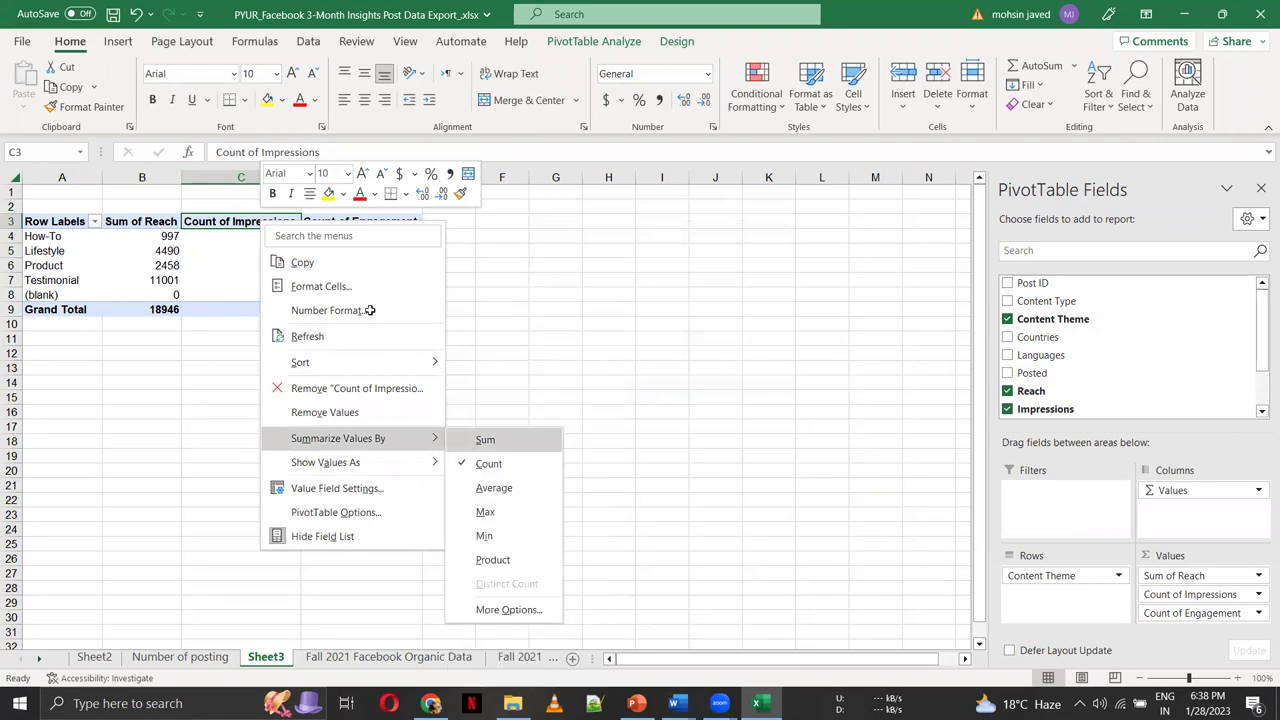
left_click(485, 439)
Summarize the Engagement values in the Sheet3 PivotTable by Sum
right_click(398, 222)
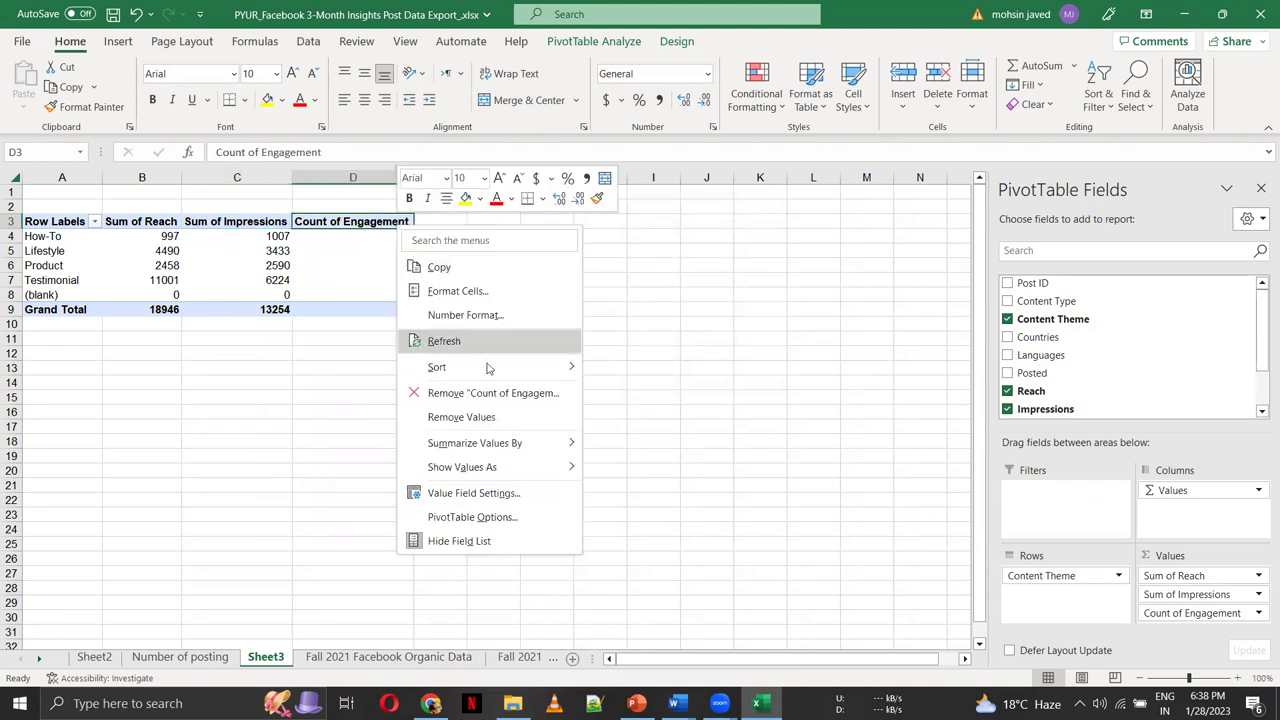
mouse_move(573, 443)
left_click(615, 445)
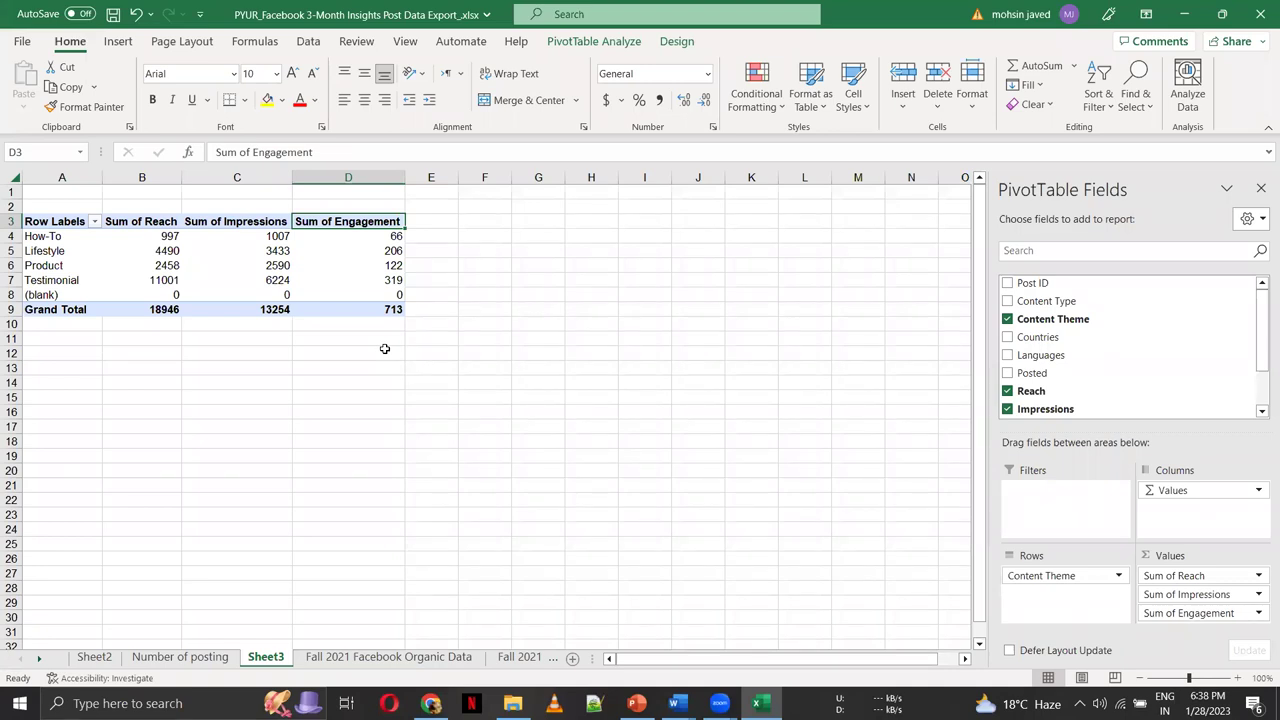
Insert a recommended clustered column PivotChart of Reach, Impressions and Engagement by content theme from the whole Sheet3 PivotTable
key("Left")
key("Left")
key("Left")
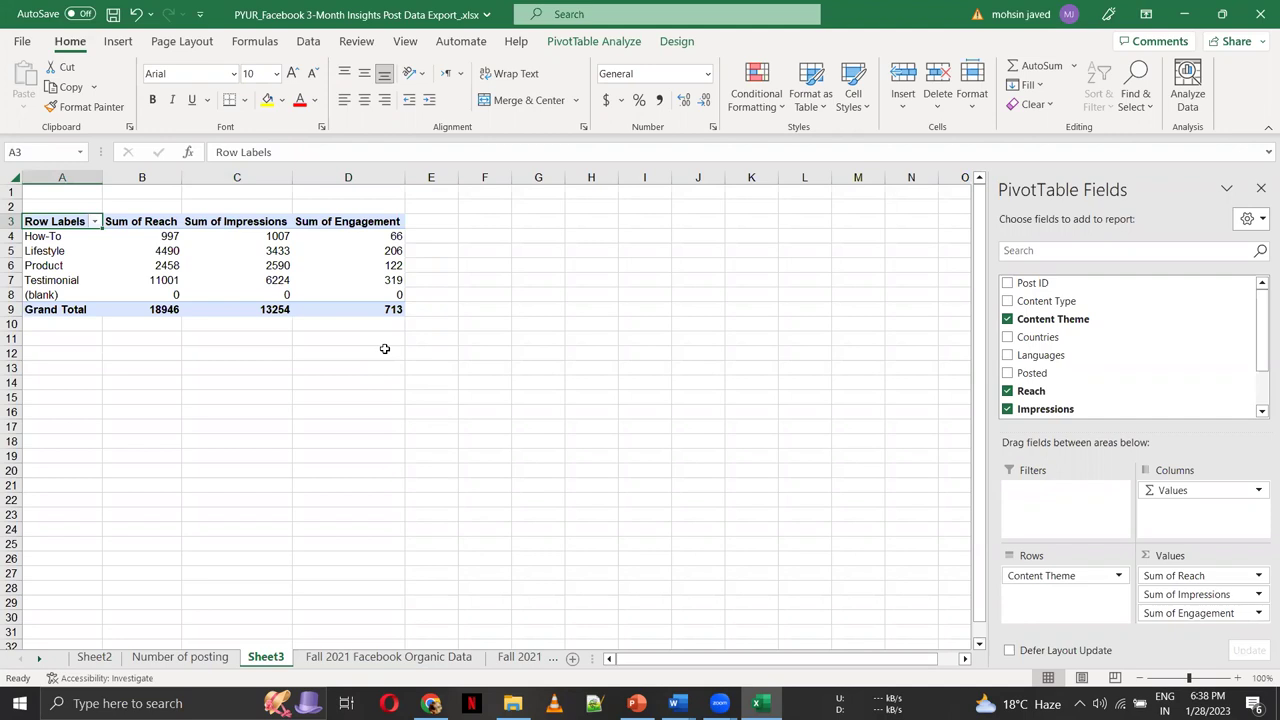
key("ctrl+shift+Down")
key("ctrl+shift+Right")
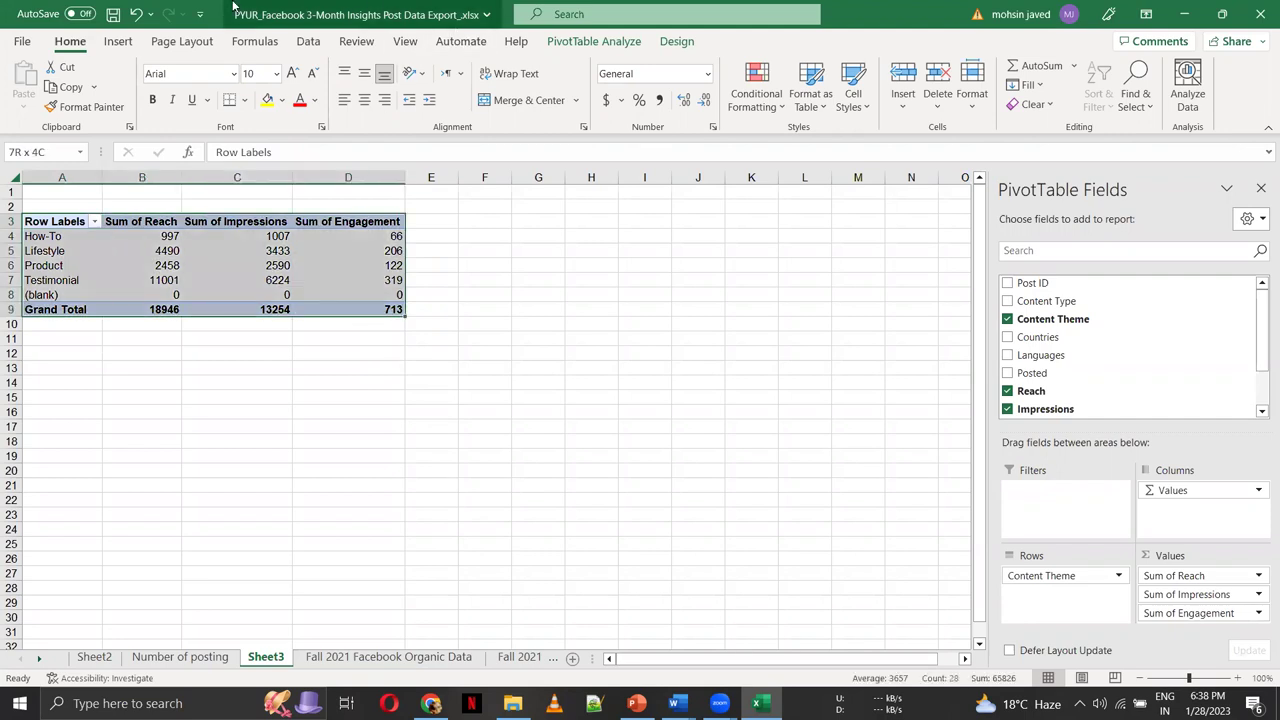
left_click(116, 43)
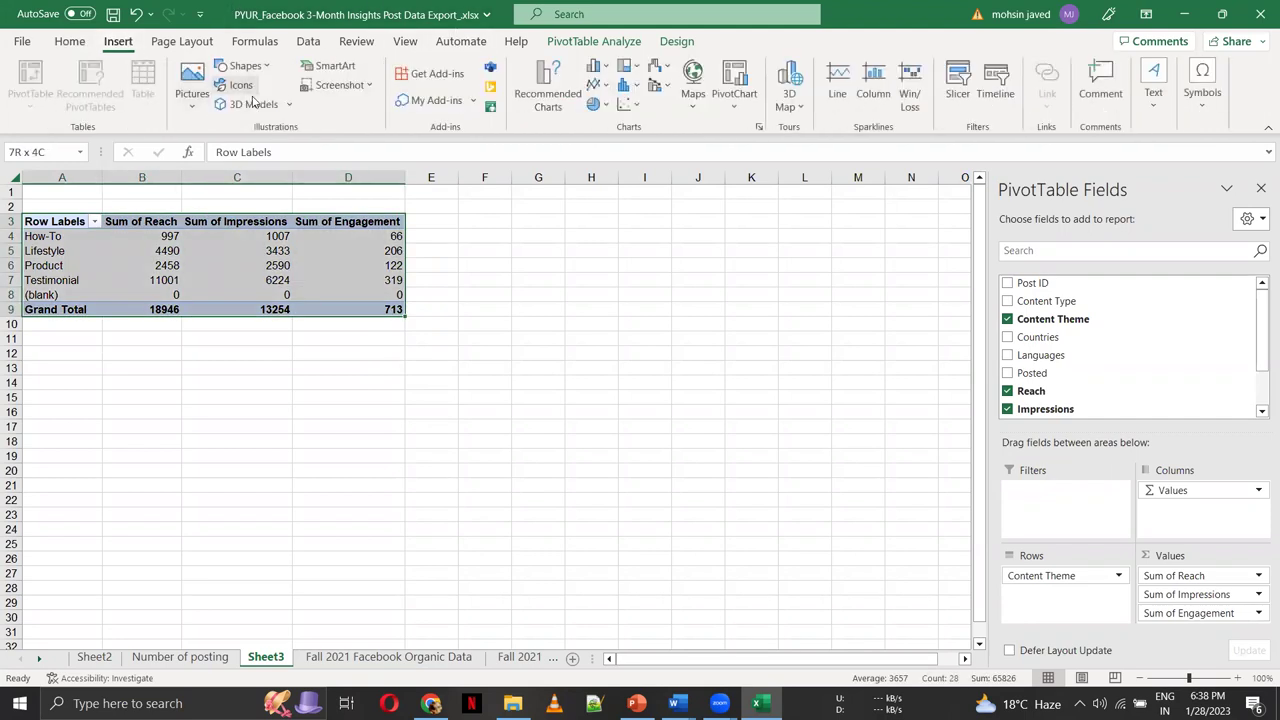
left_click(547, 93)
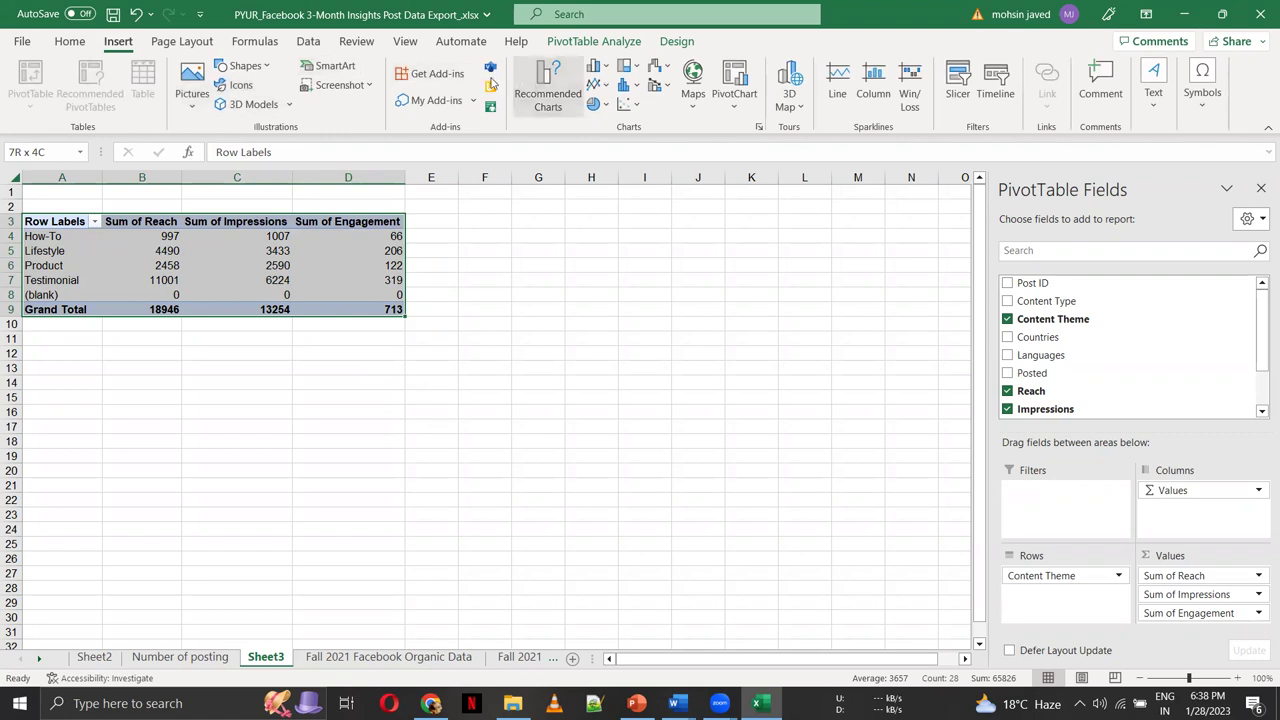
key("Return")
left_click(393, 513)
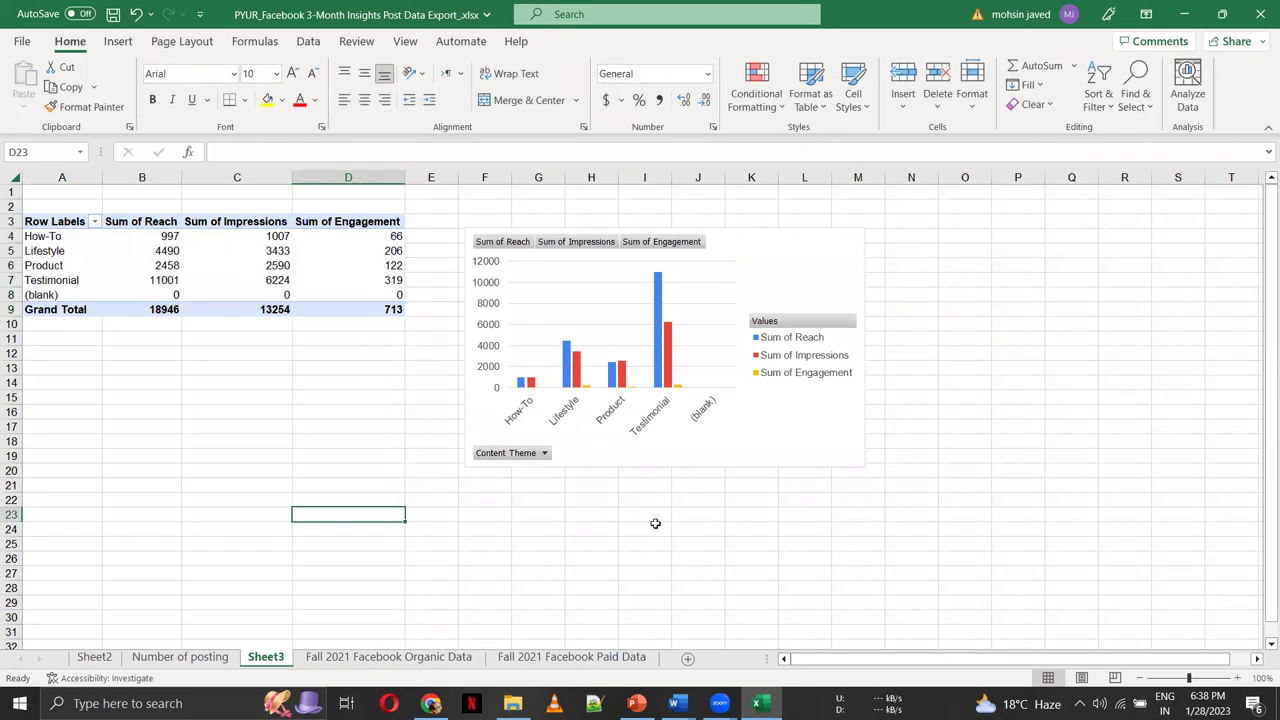
Review the Sheet3 content theme chart alongside the post rows on the Fall 2021 Facebook Organic Data sheet
mouse_move(675, 703)
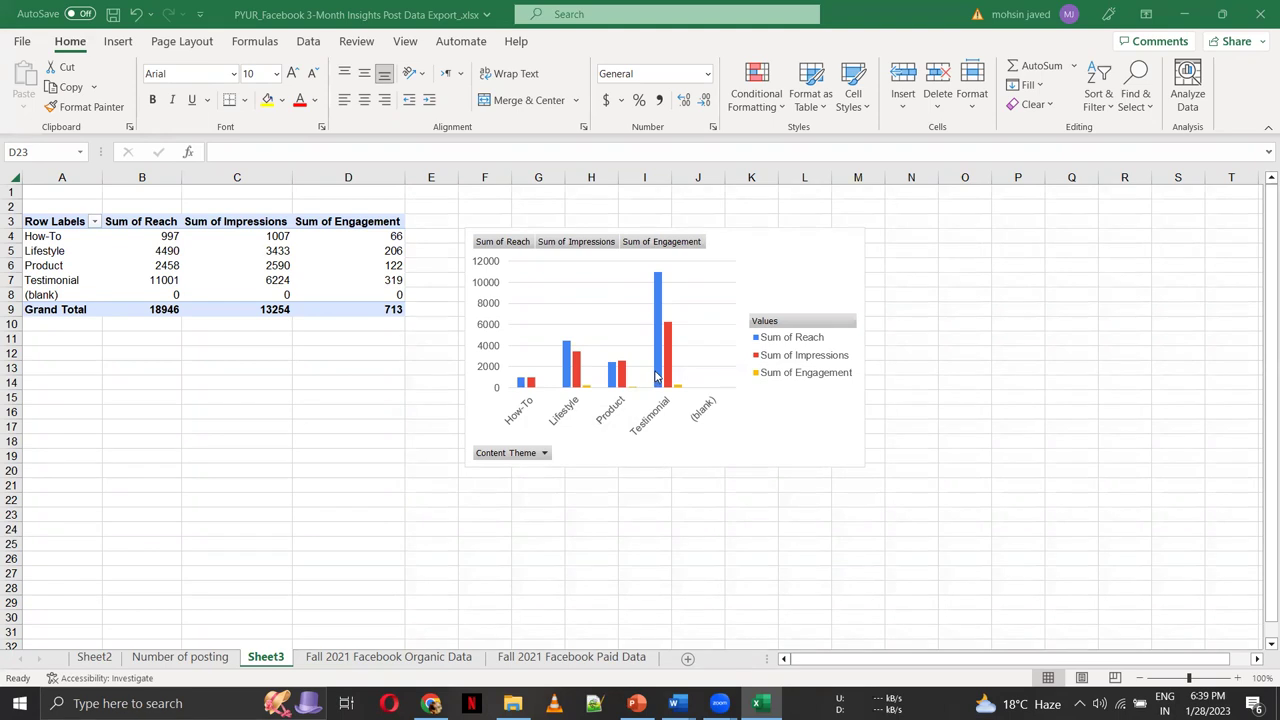
mouse_move(658, 376)
left_click(385, 663)
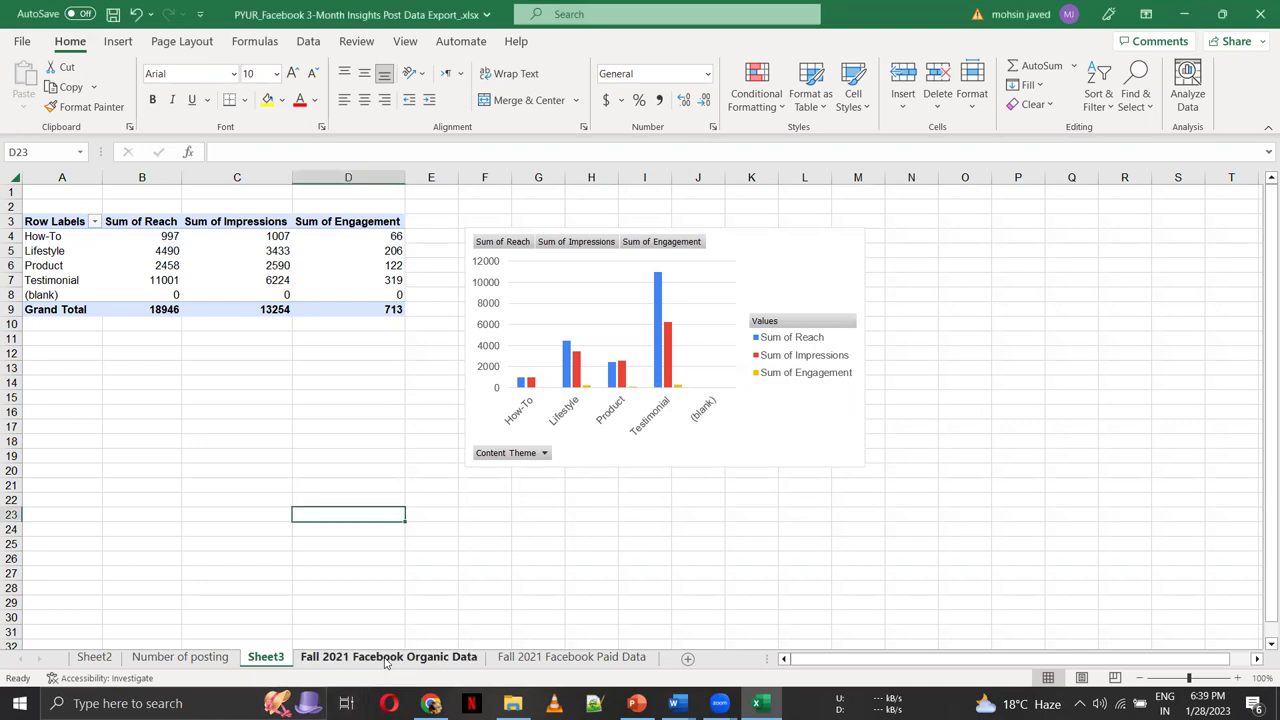
left_click(385, 660)
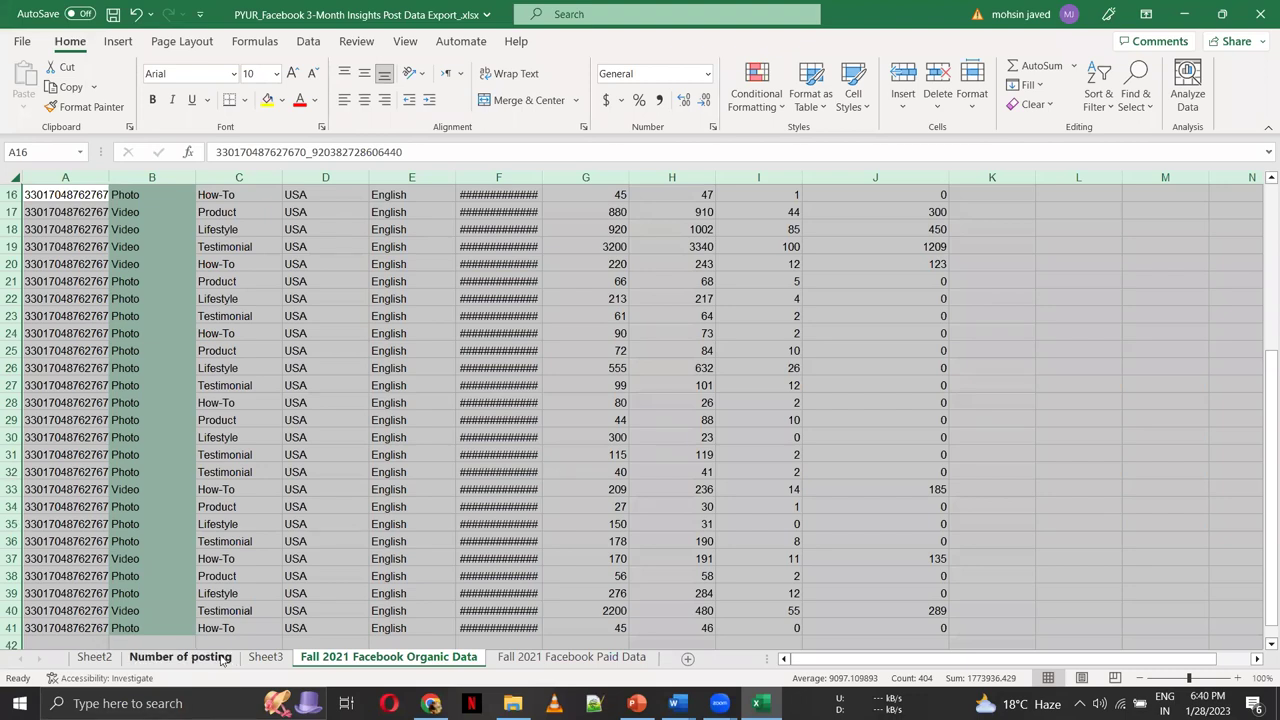
left_click(264, 657)
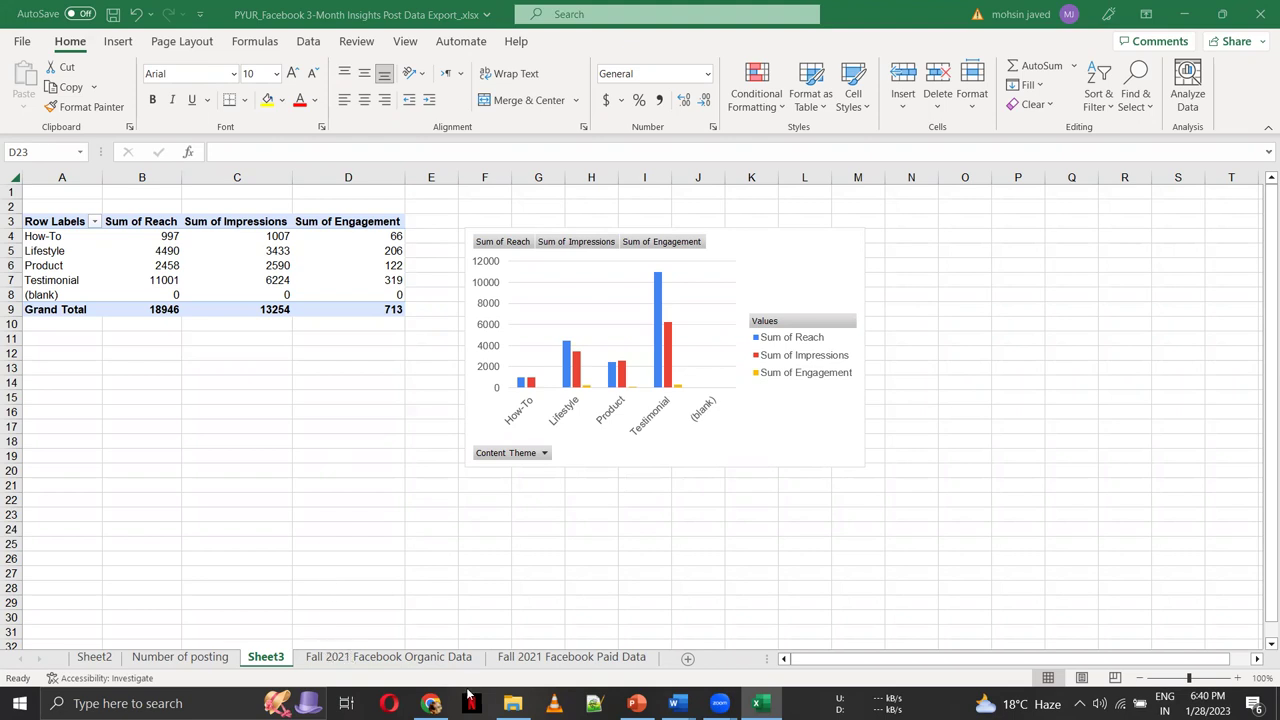
Switch to the PowerPoint strategy template and review the testimonials recommendation on the Historical Analysis slide
mouse_move(512, 703)
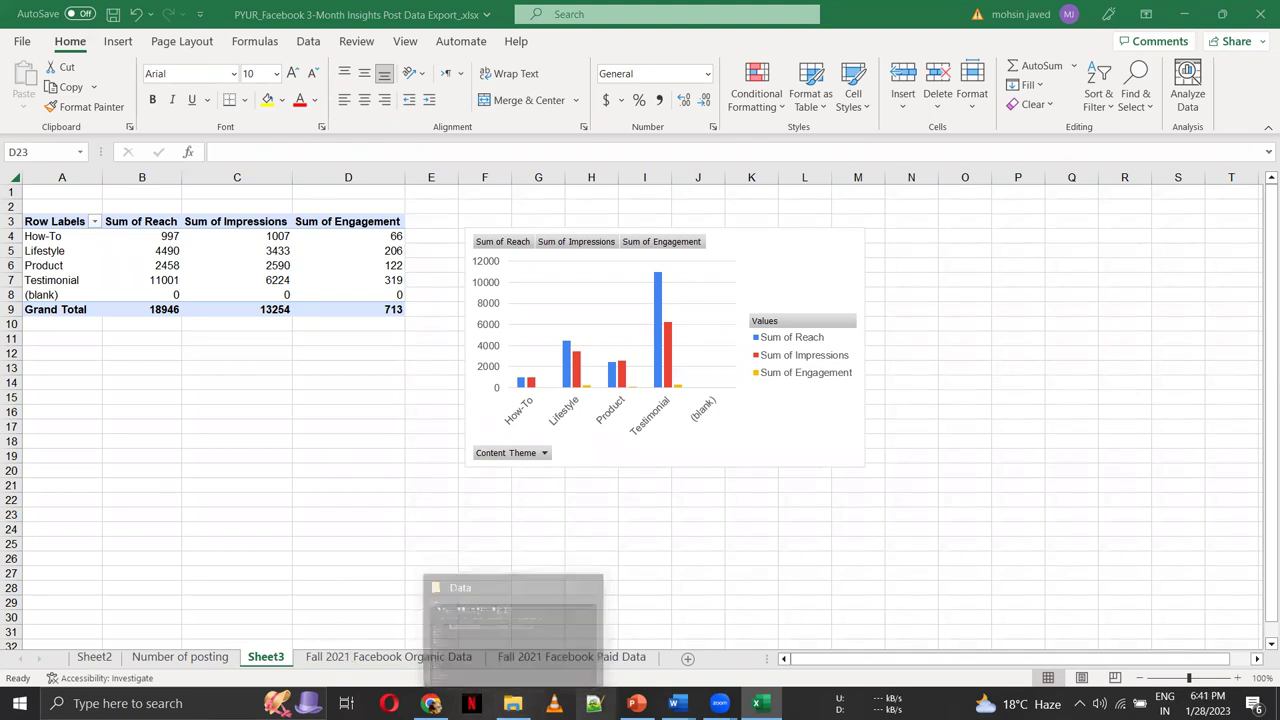
mouse_move(636, 703)
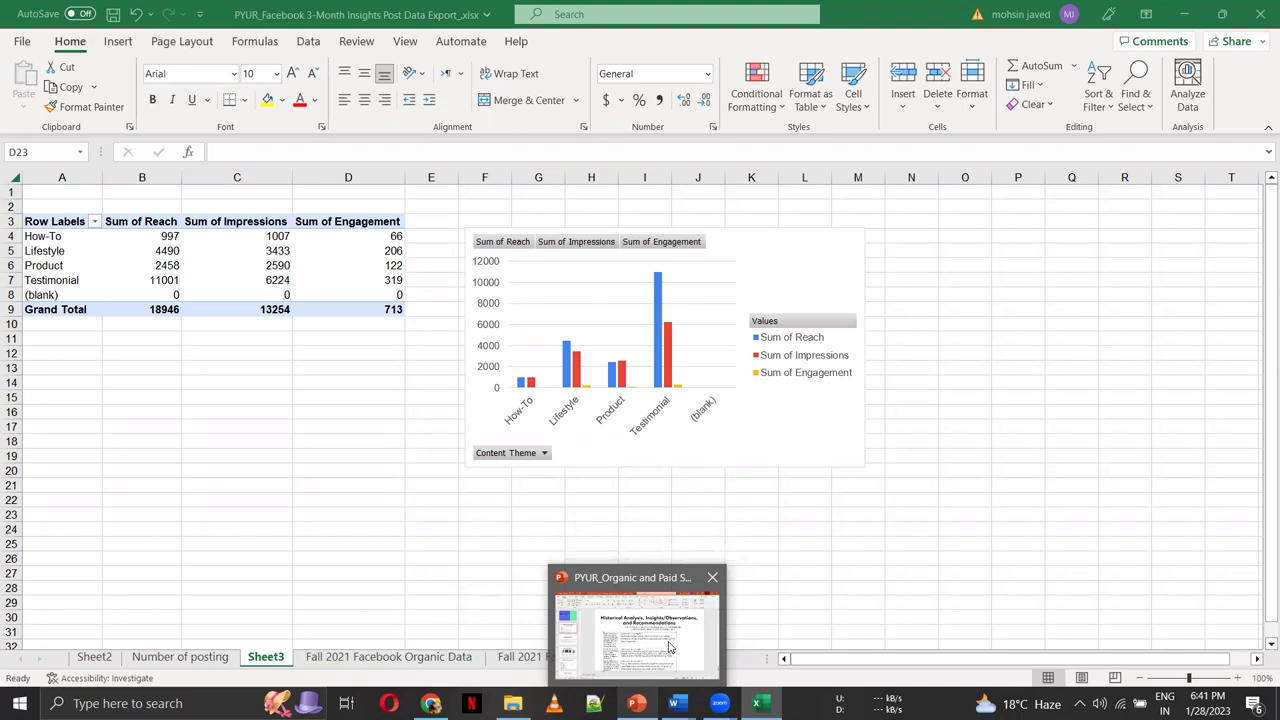
mouse_move(678, 703)
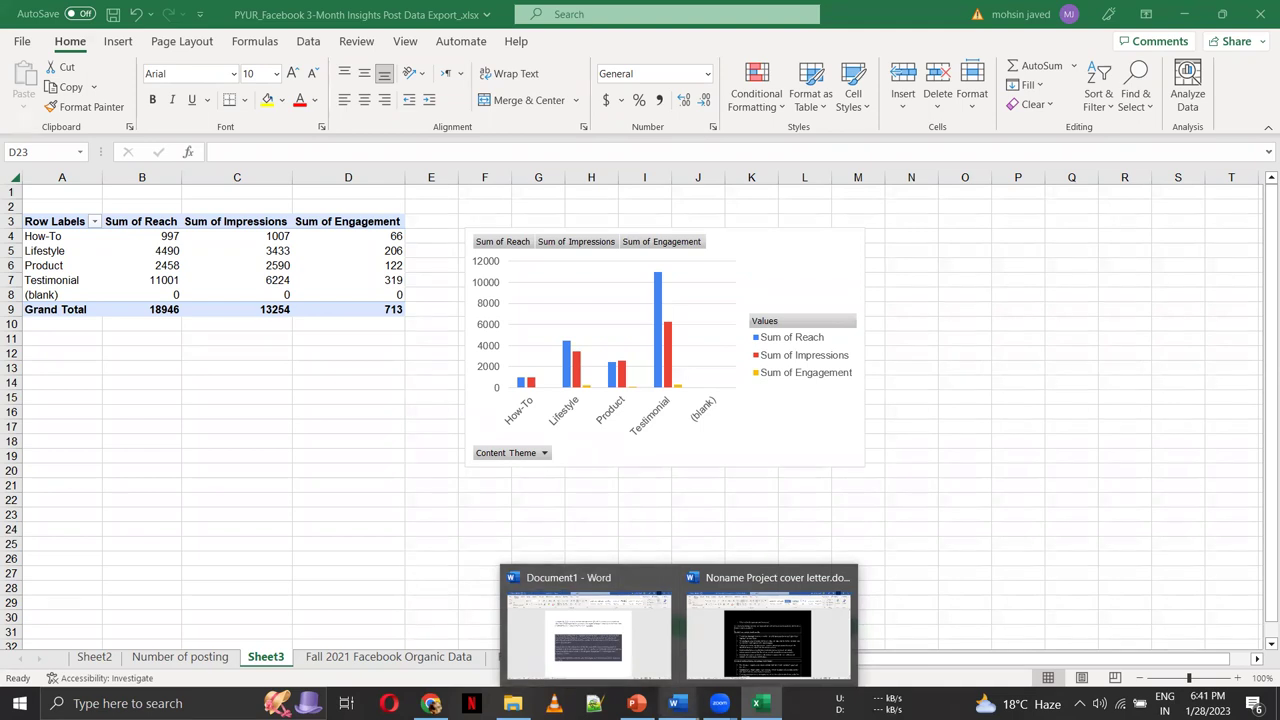
mouse_move(719, 703)
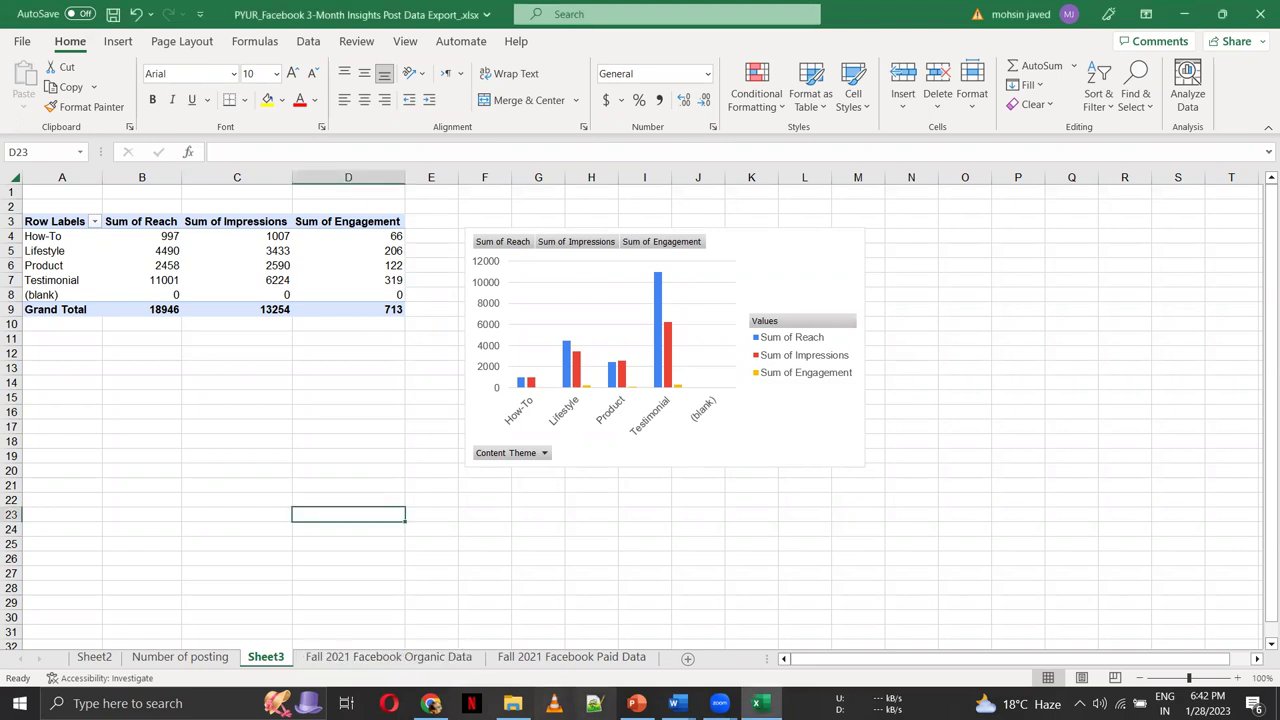
left_click(636, 703)
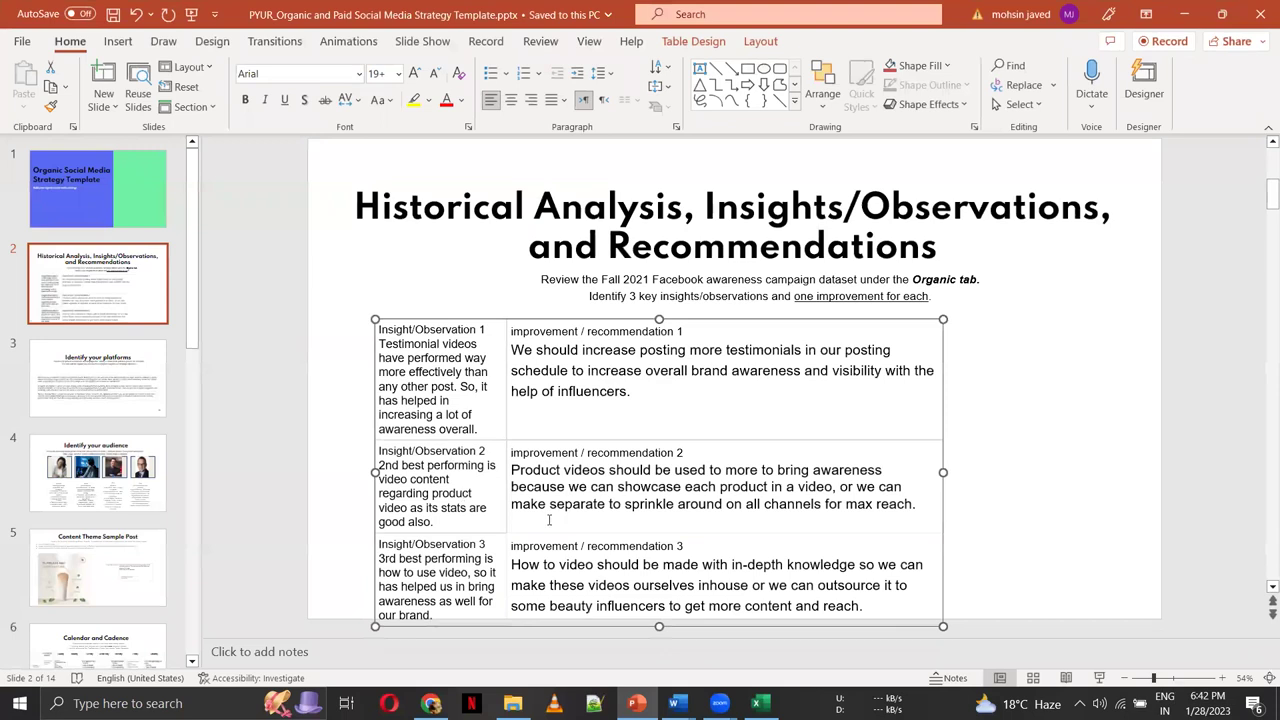
left_click_drag(748, 350, 532, 392)
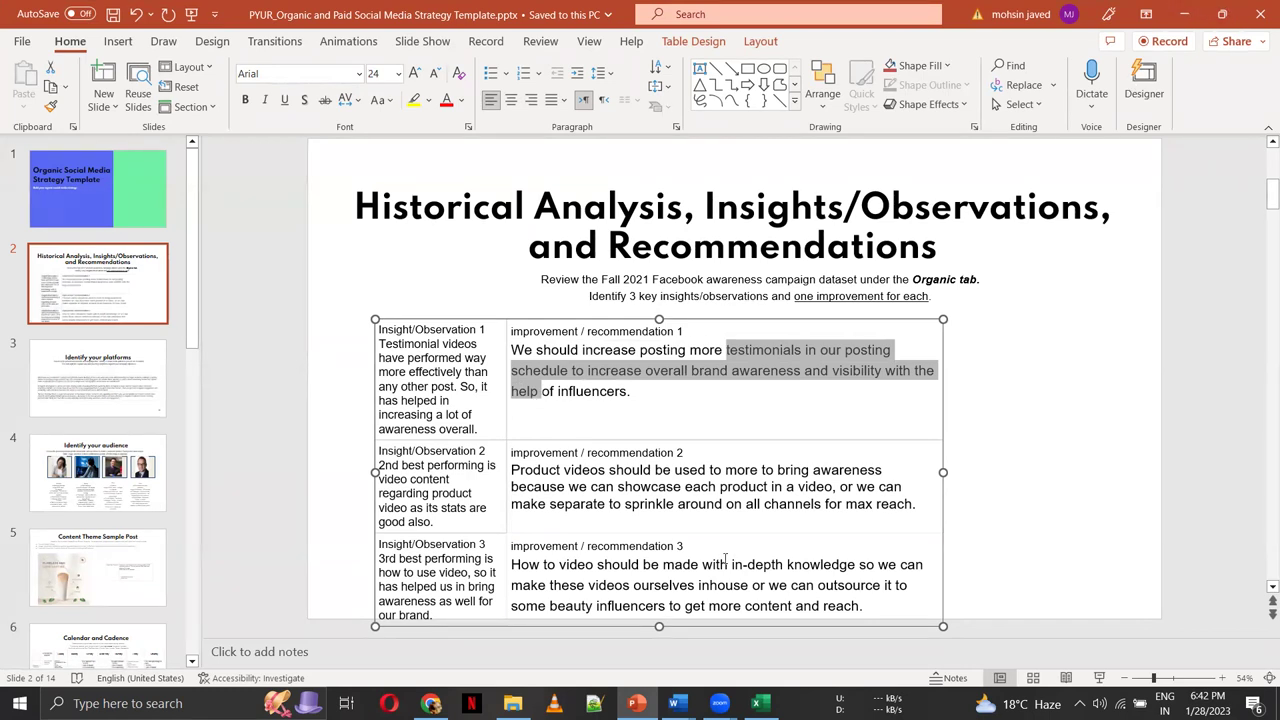
Back in Excel, sort the Fall 2021 Facebook Organic Data by Reach from largest to smallest, expanding the selection to all columns
key("alt+Tab")
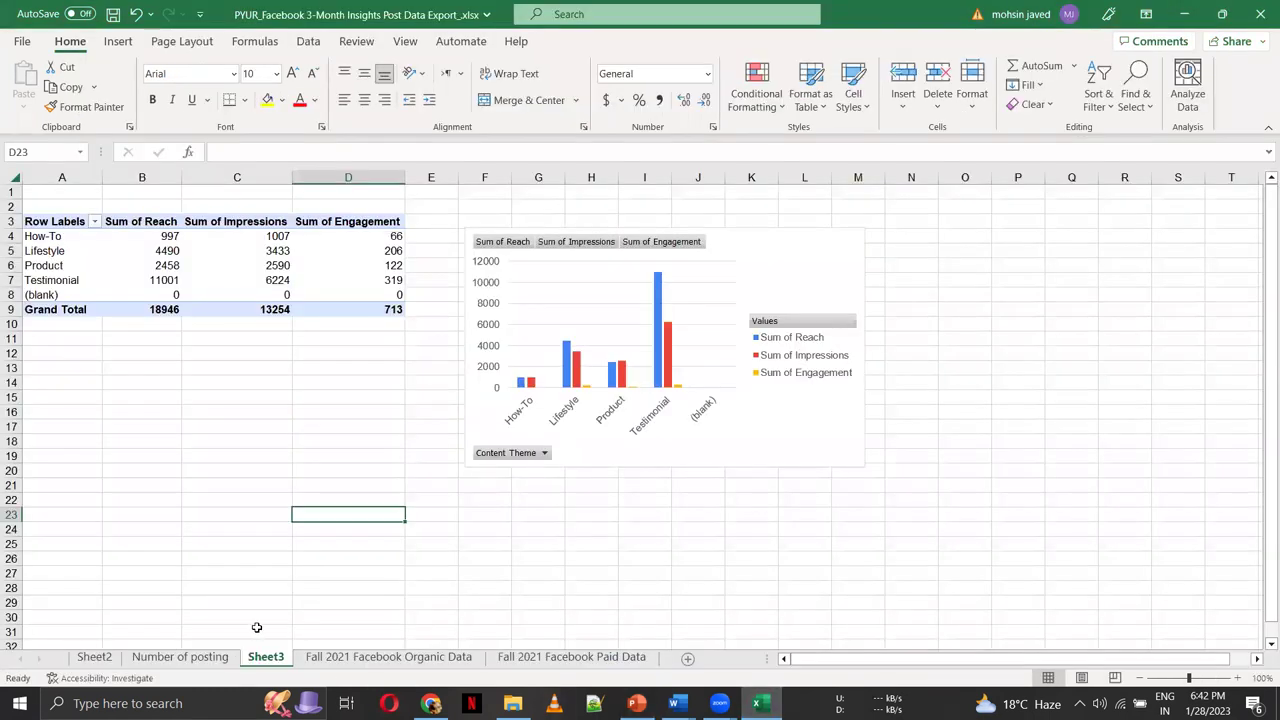
left_click(340, 657)
scroll(706, 208, "down", 5)
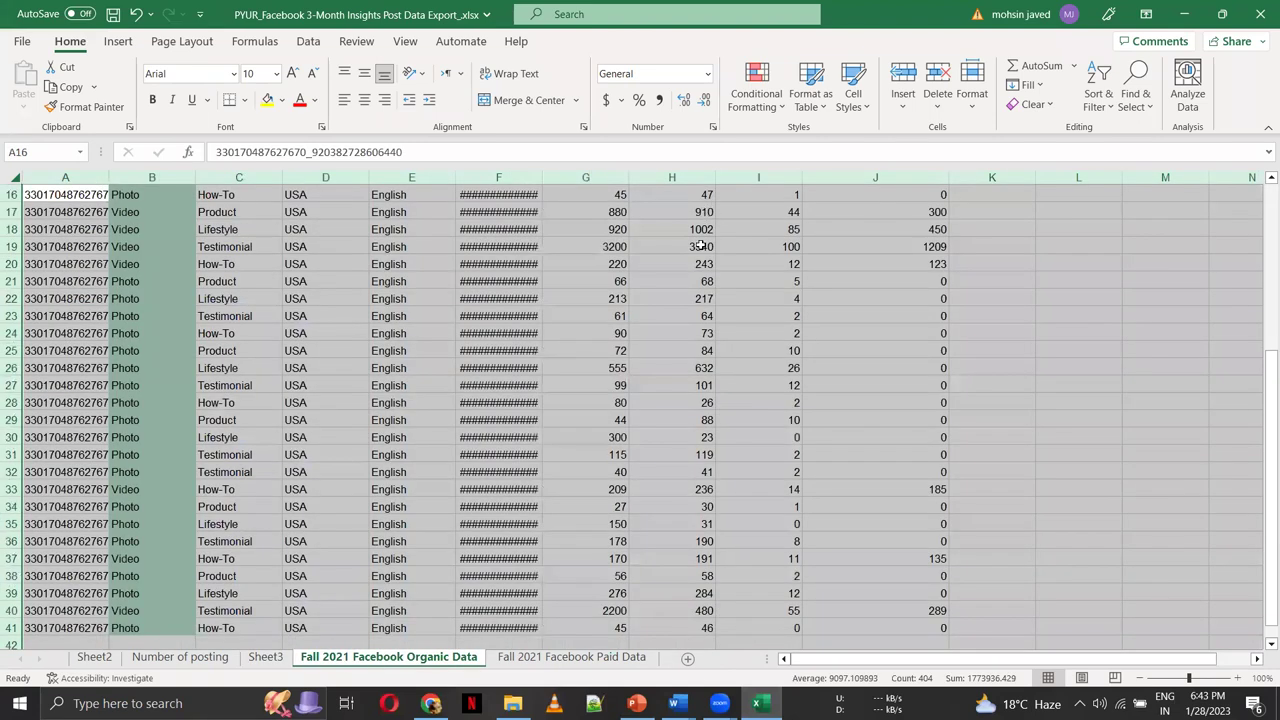
left_click(703, 245)
key("ctrl+Up")
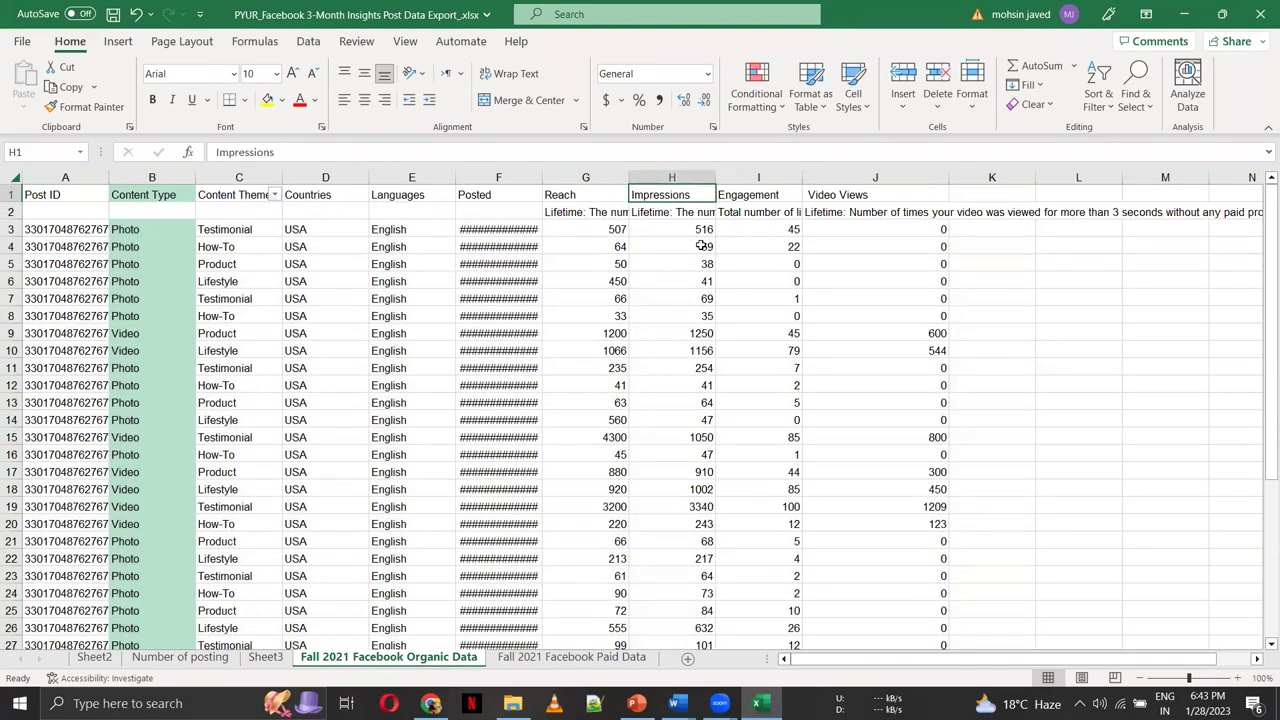
left_click(599, 177)
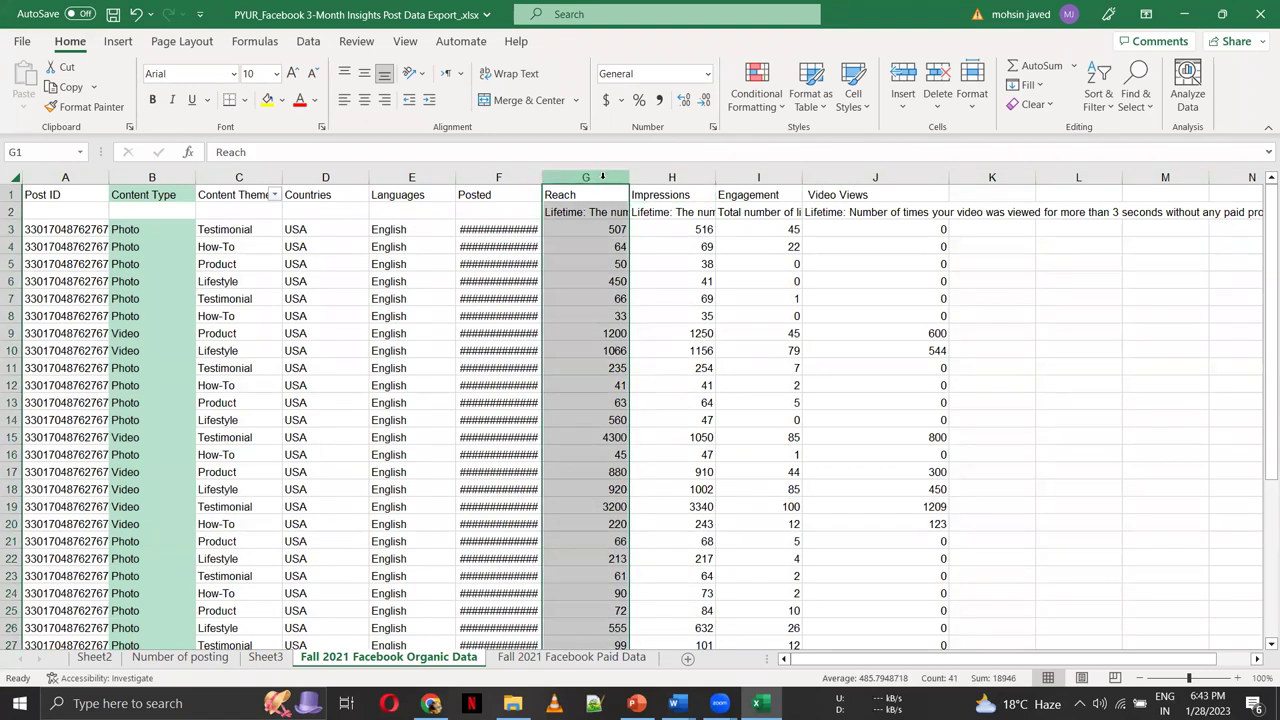
left_click(1100, 104)
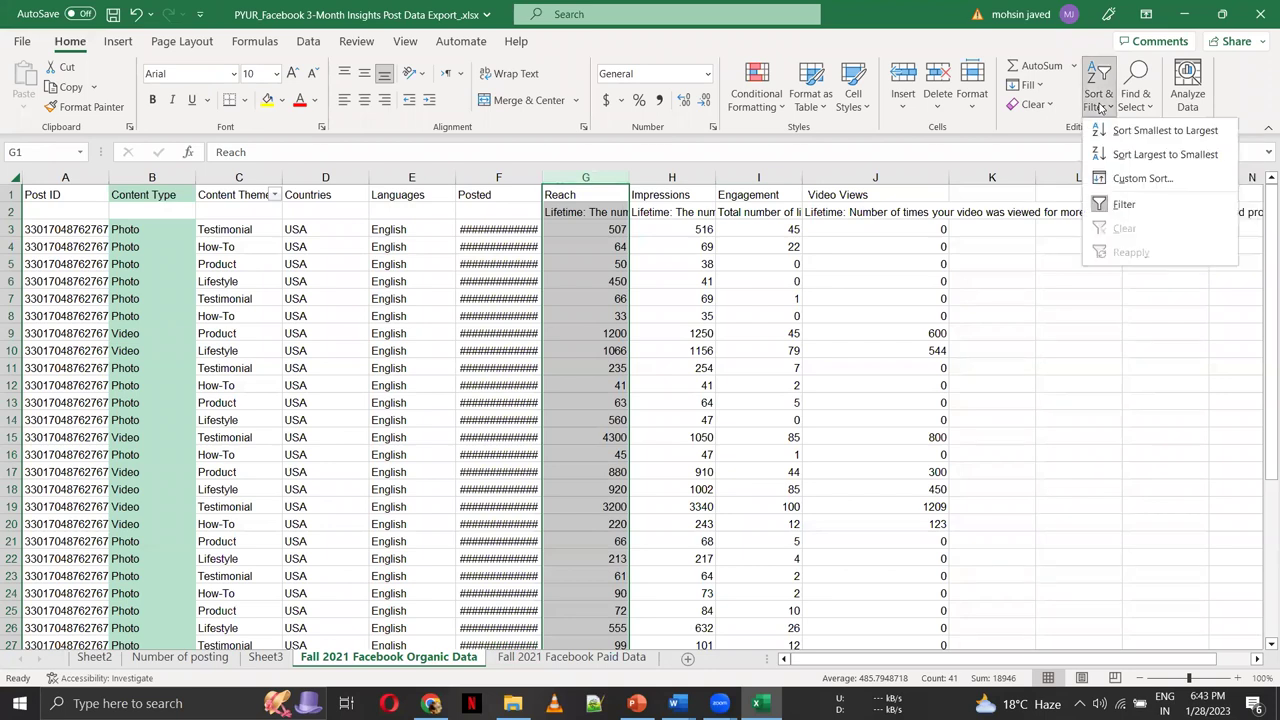
left_click(1113, 153)
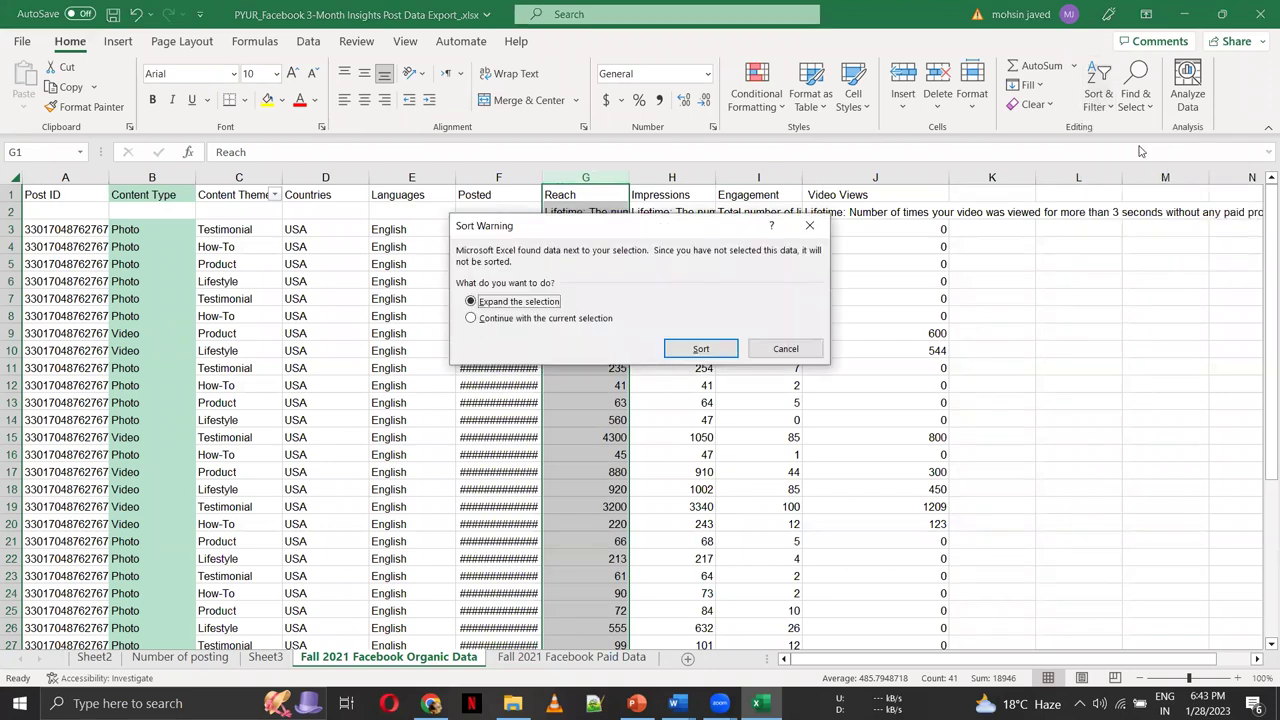
left_click(705, 352)
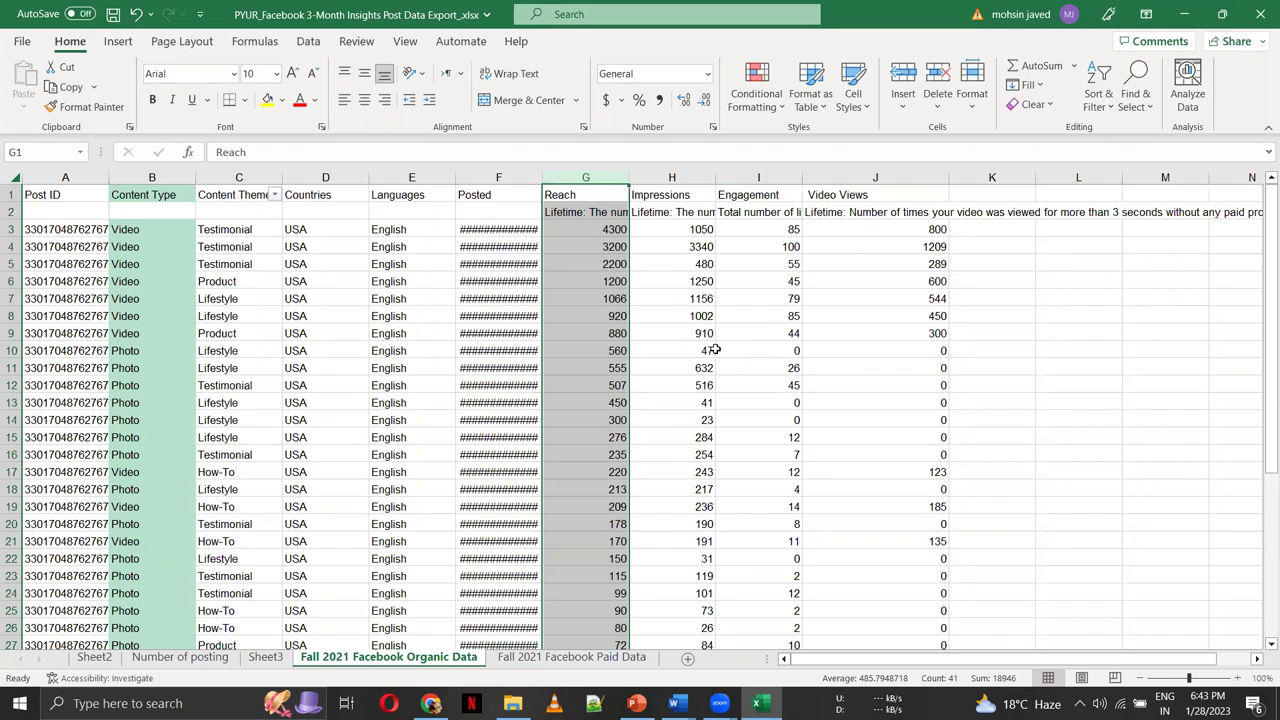
Fill the three highest-reach Testimonial rows with yellow from Content Theme through Engagement, cells C3:I5
key("Left")
key("Left")
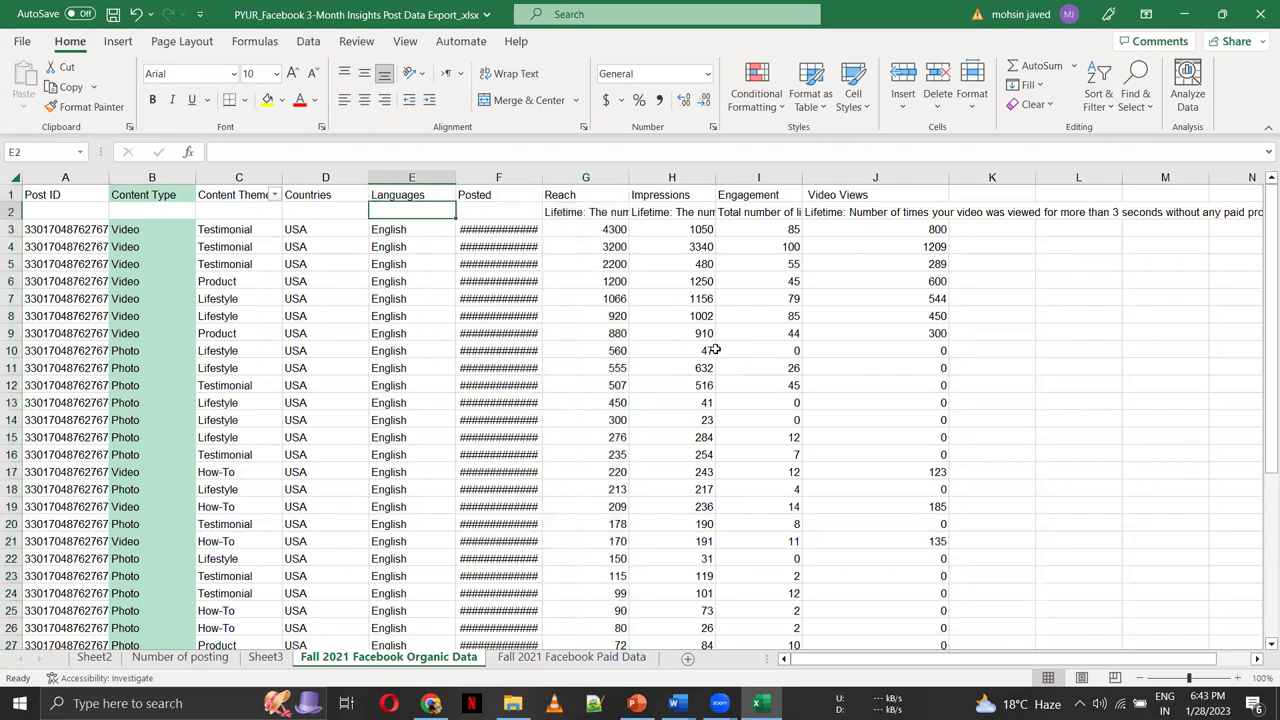
key("Left")
key("Left")
key("Down")
key("Down")
key("shift+Down")
key("shift+Down")
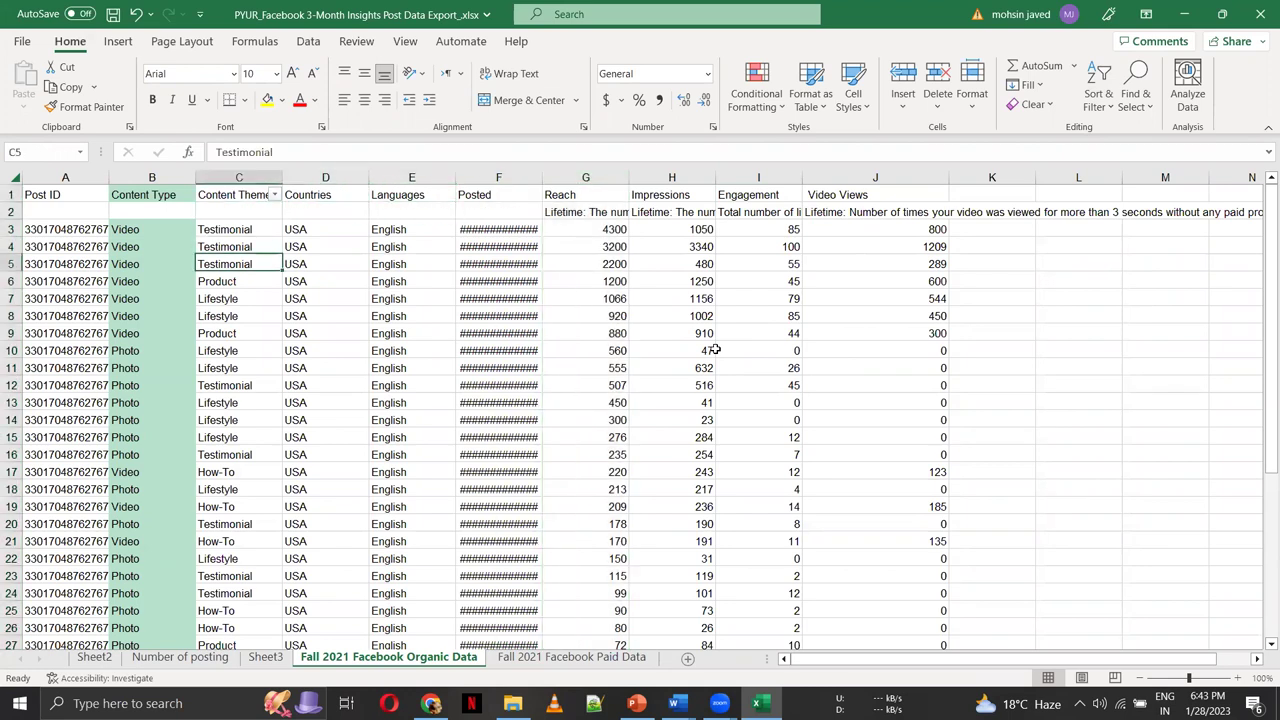
key("shift+Left")
key("shift+Right")
key("shift+Left")
key("shift+Left")
key("shift+Right")
key("shift+Right")
key("shift+Right")
key("shift+Right")
key("shift+Right")
key("shift+Right")
key("shift+Right")
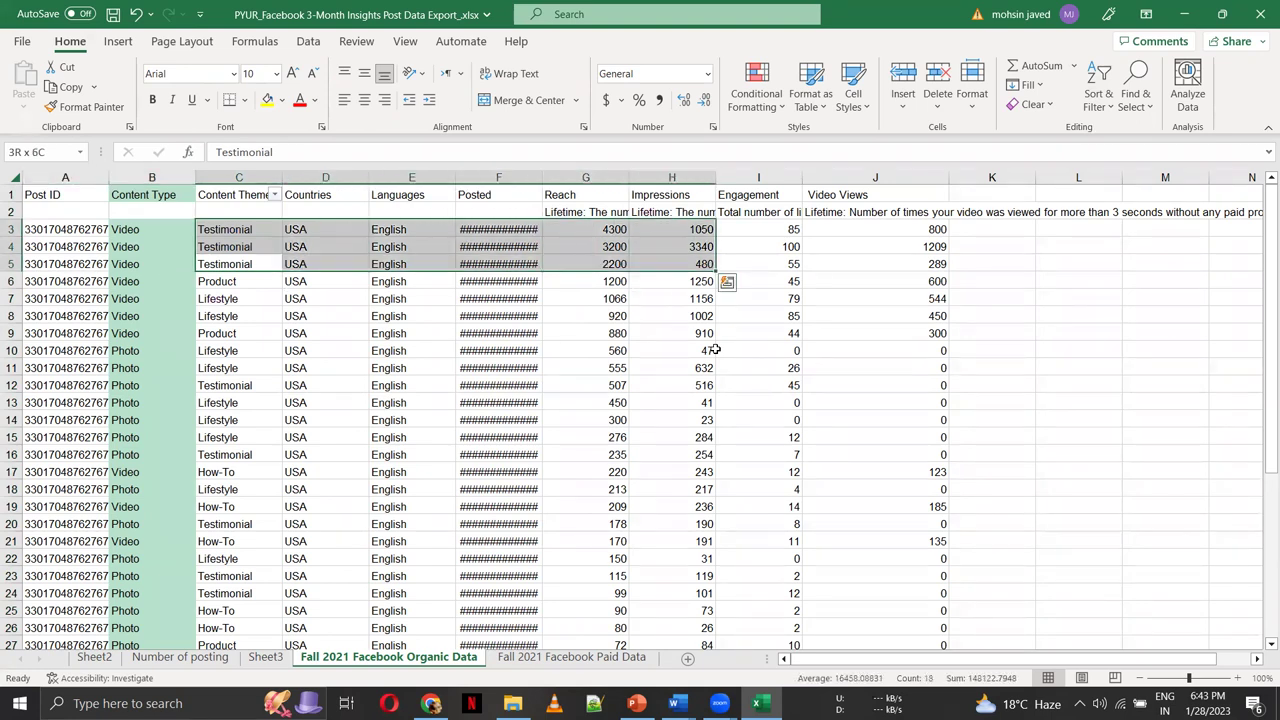
key("shift+Right")
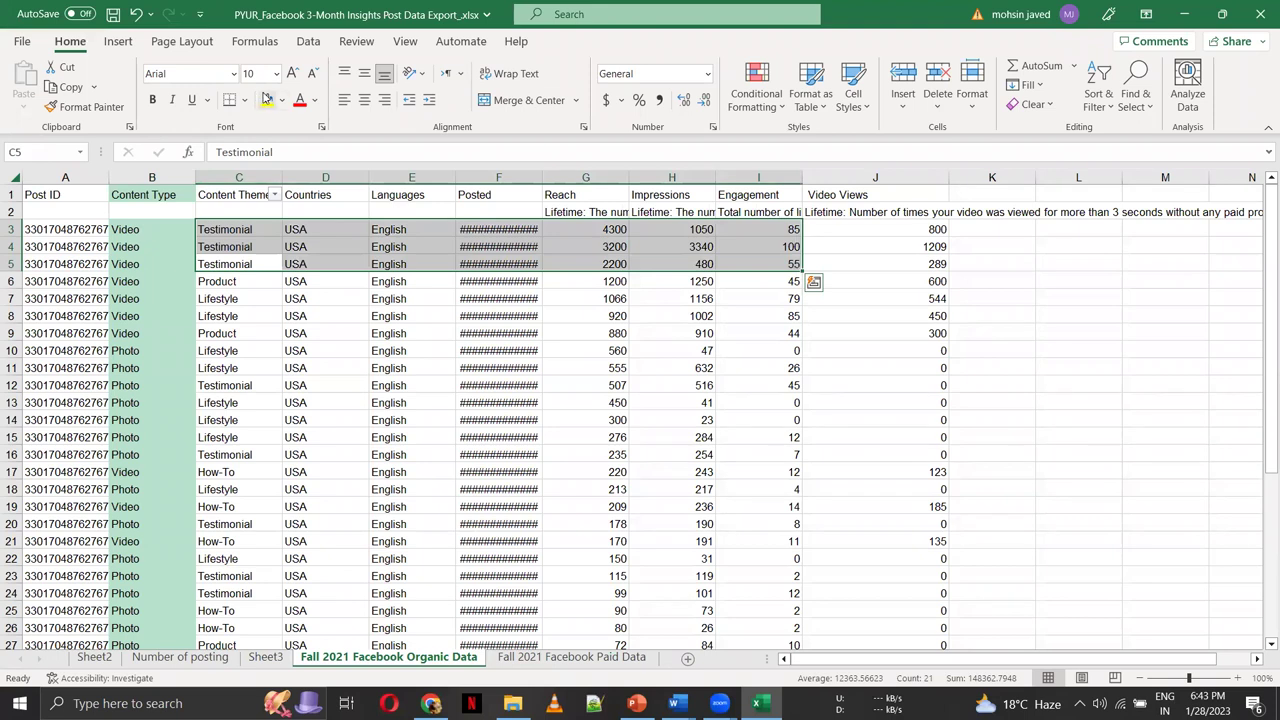
left_click(267, 98)
Examine the content types and themes of the Product and Lifestyle video rows just below the highlighted Testimonial rows
key("Down")
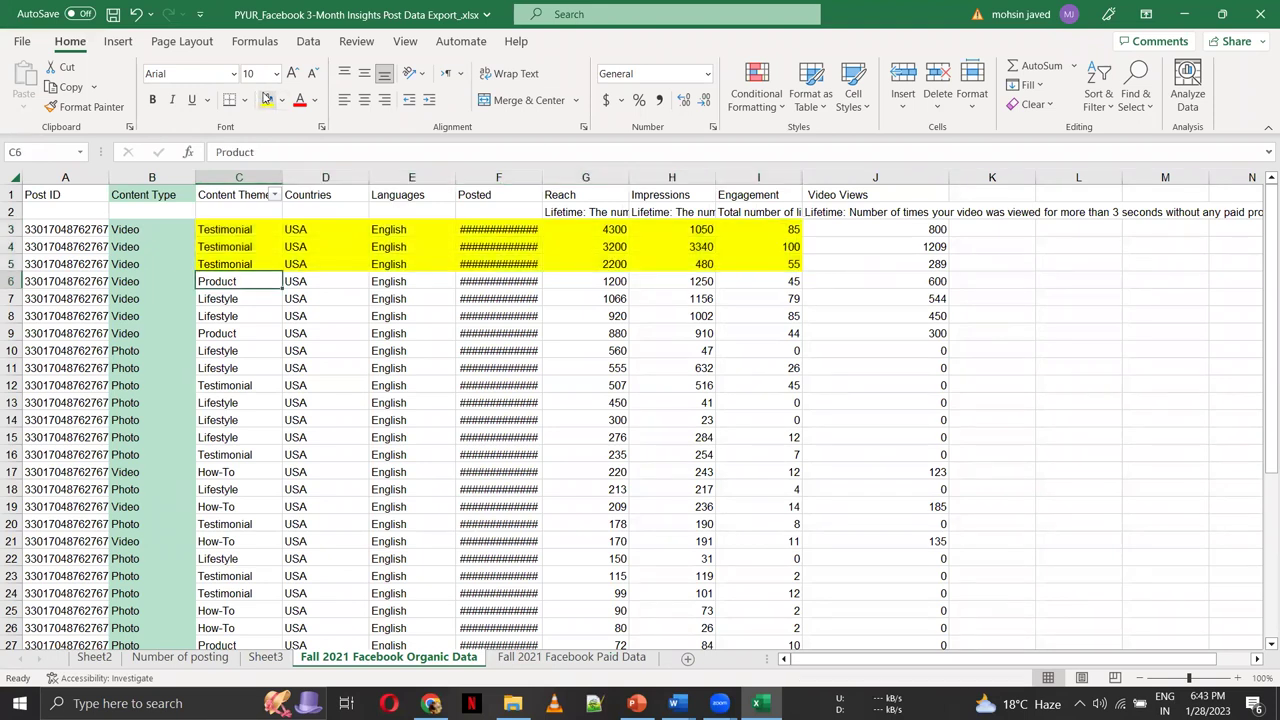
key("Down")
key("Down")
key("Down")
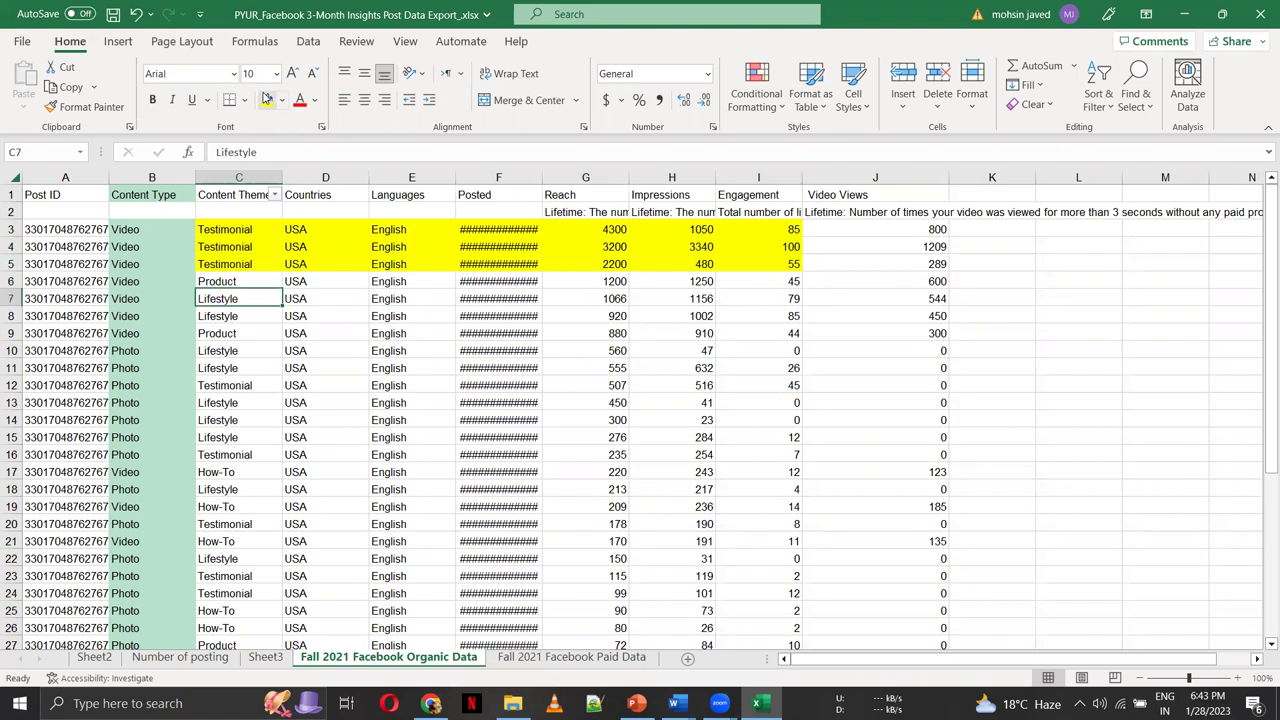
key("Up")
key("Up")
key("Up")
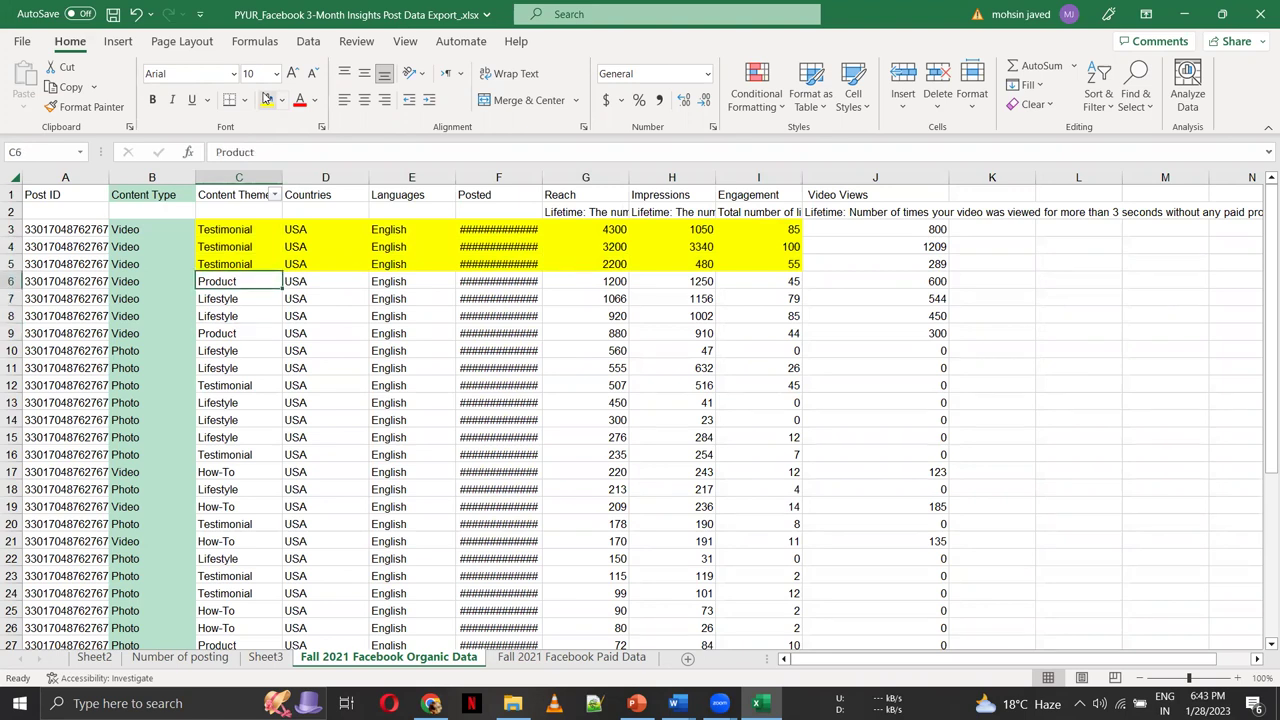
key("Right")
key("Right")
key("Right")
key("Left")
key("Left")
key("Left")
key("Left")
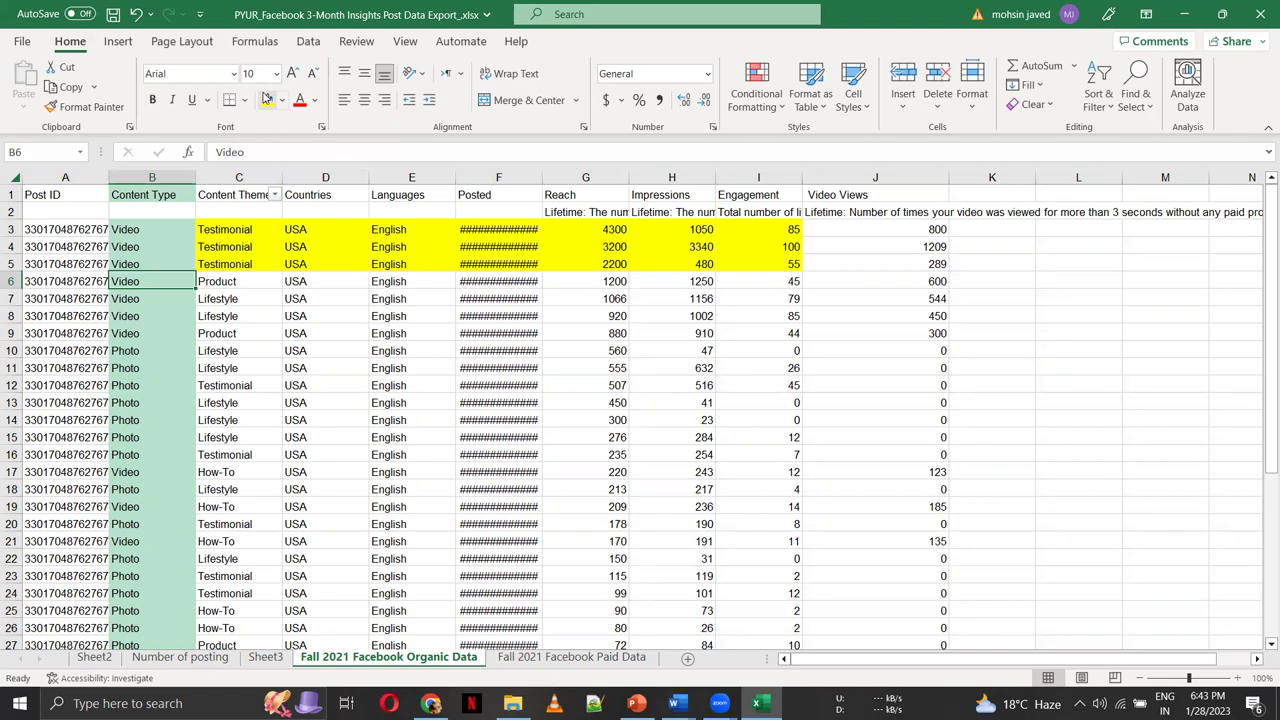
key("Right")
key("Down")
key("Down")
key("Left")
key("Down")
key("Right")
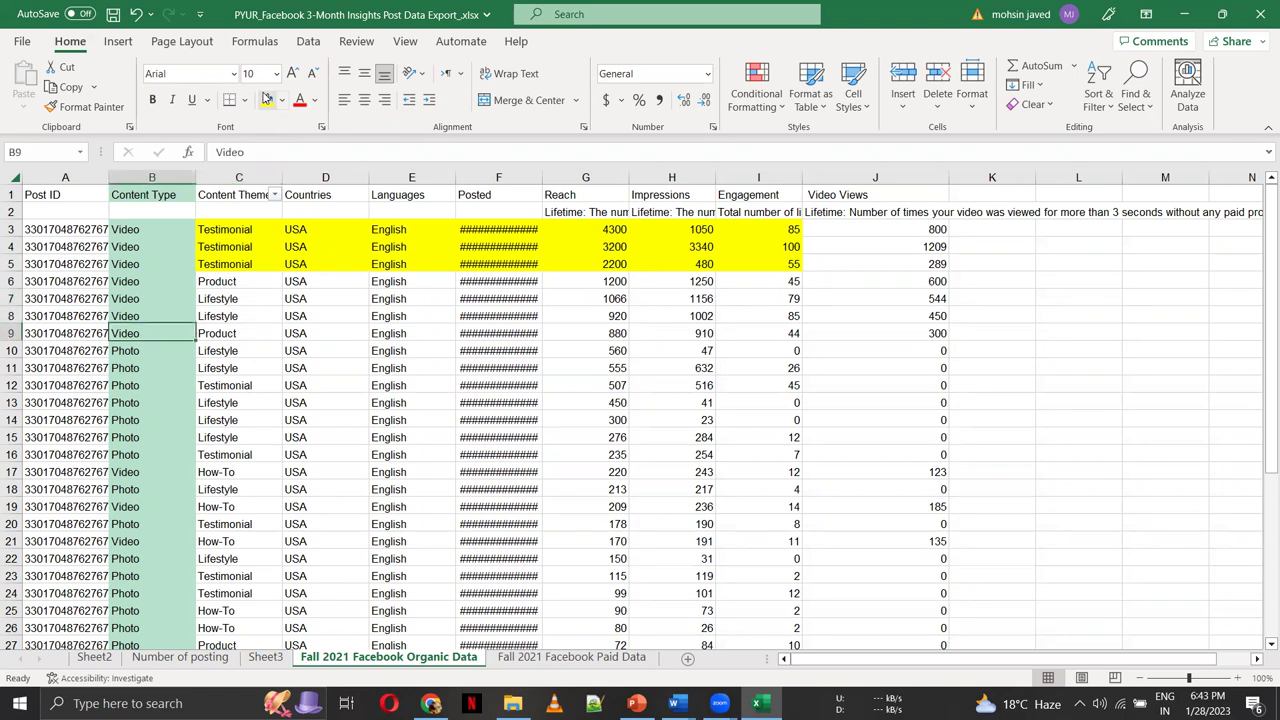
key("shift+Left")
key("shift+Up")
key("shift+Up")
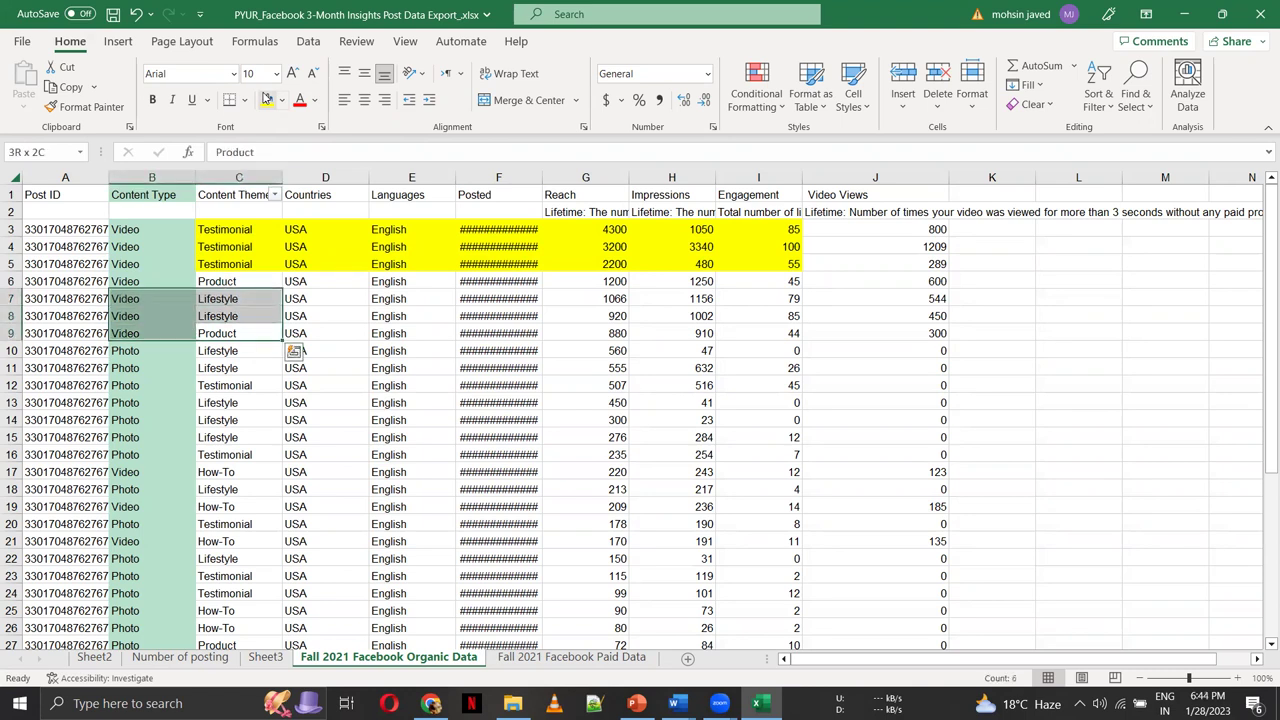
key("shift+Up")
key("Right")
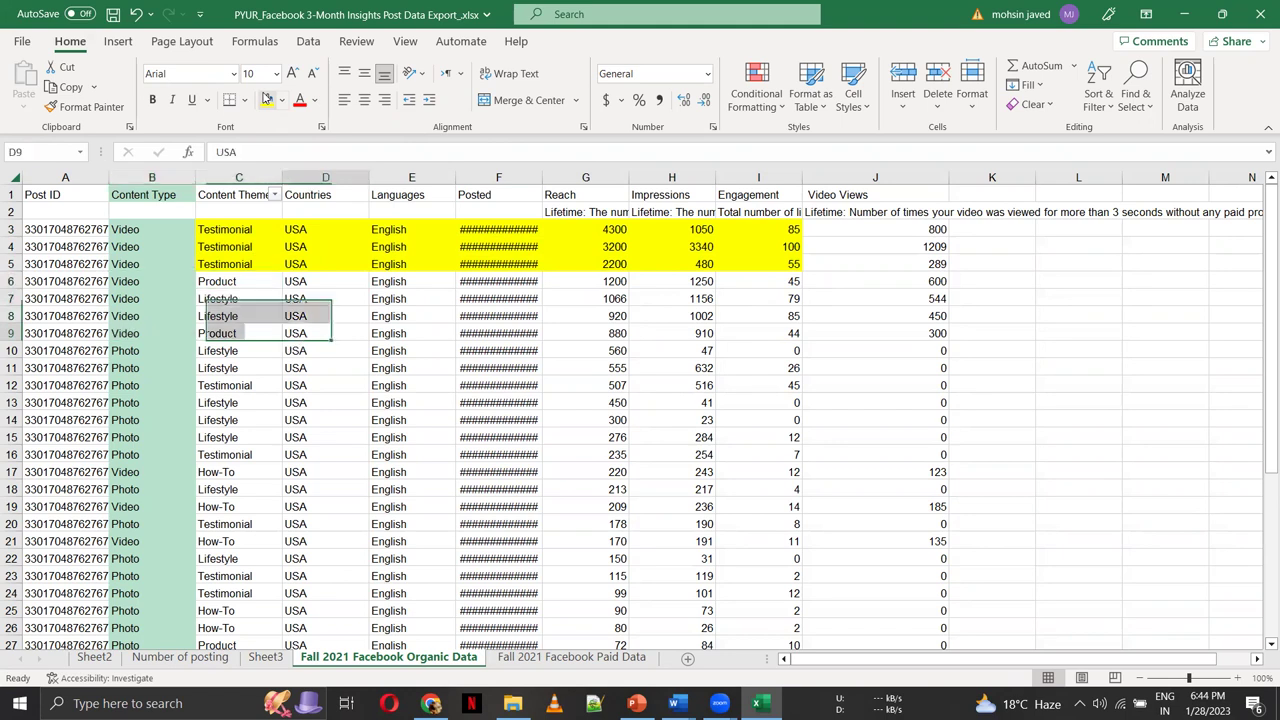
Examine the highest-reach Product video row directly below the yellow Testimonial rows
key("Right")
key("Right")
key("Up")
key("Left")
key("Up")
key("Left")
key("Left")
key("Left")
key("Up")
key("Right")
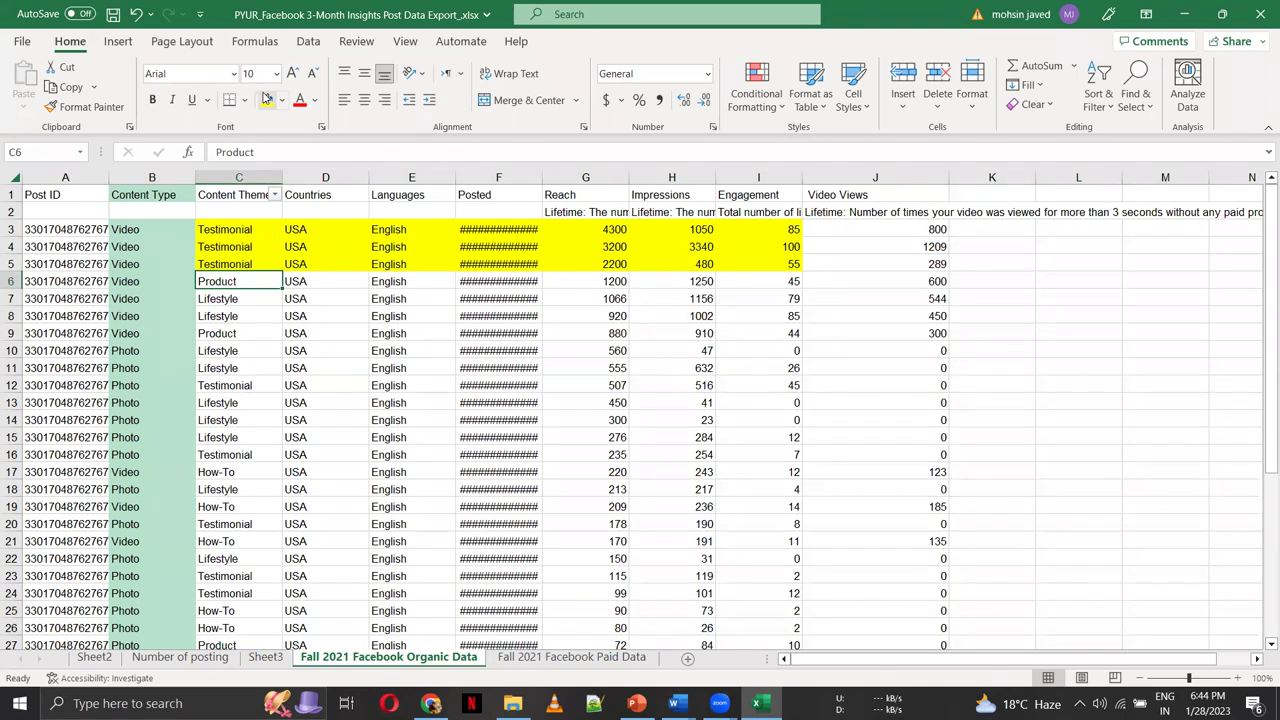
Compare the Historical Analysis slide in PowerPoint with the content themes listed below the Testimonial rows in Excel
key("alt+Tab")
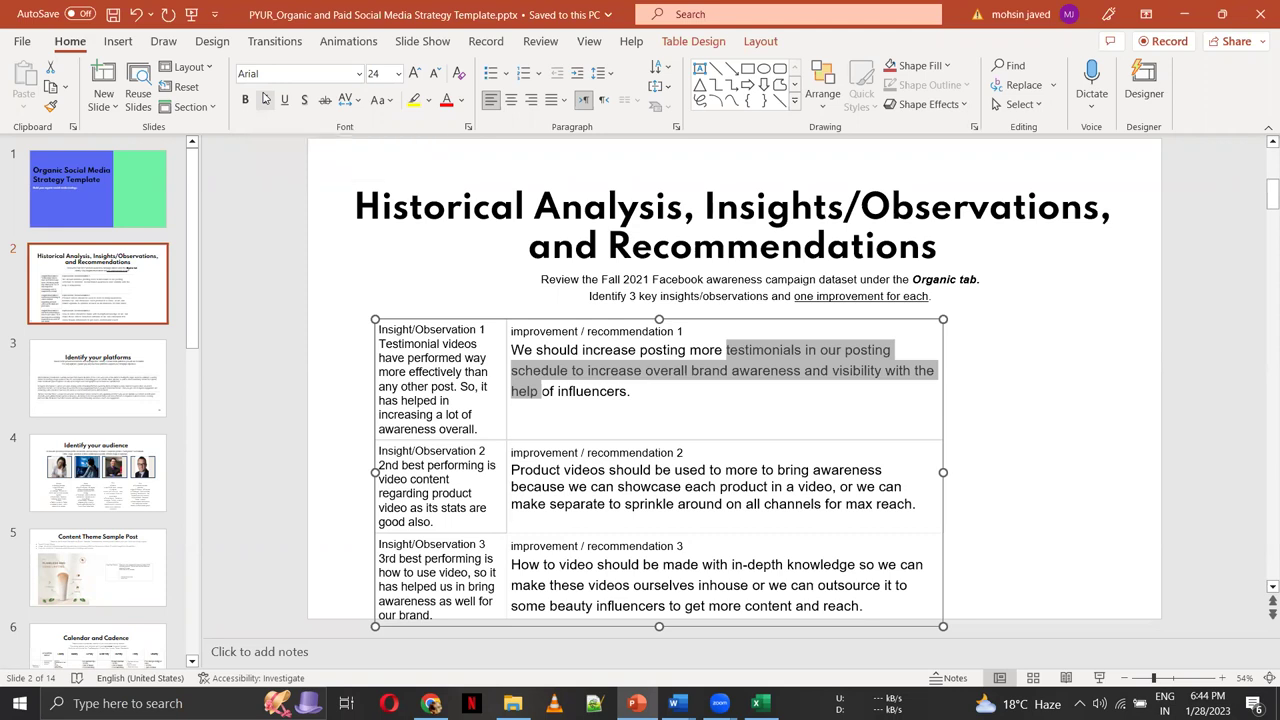
key("alt")
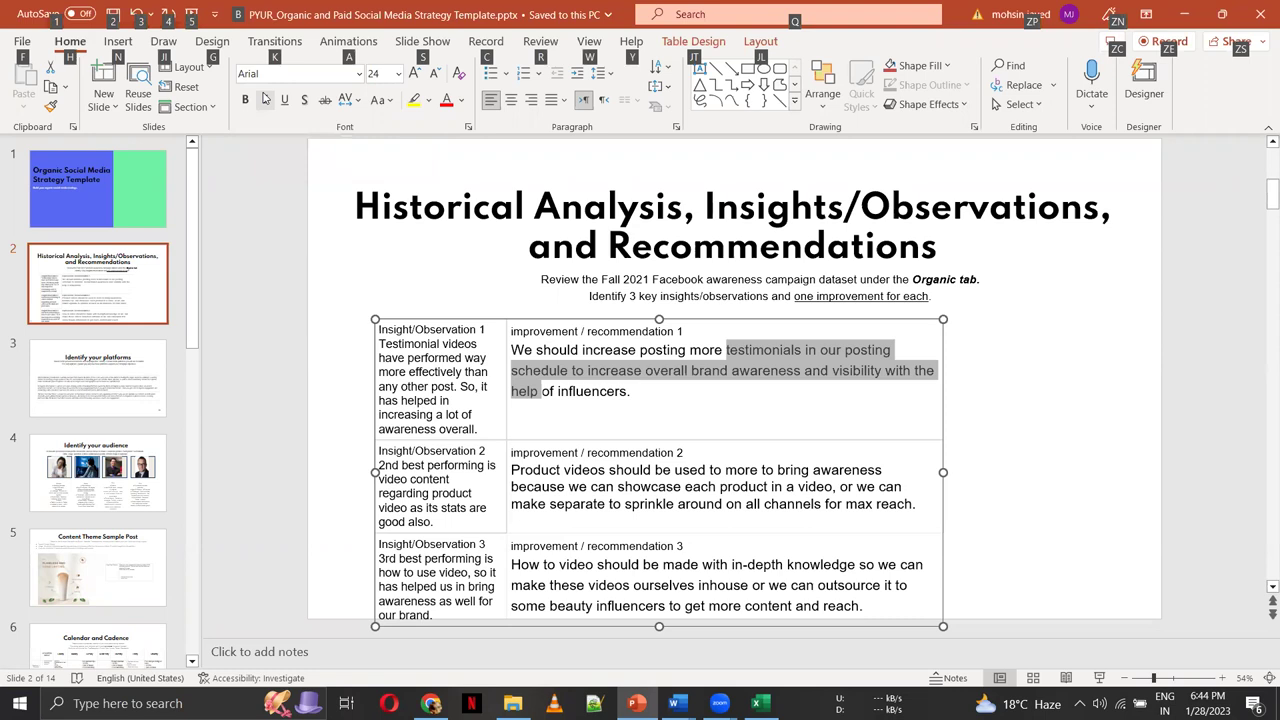
key("alt+Tab")
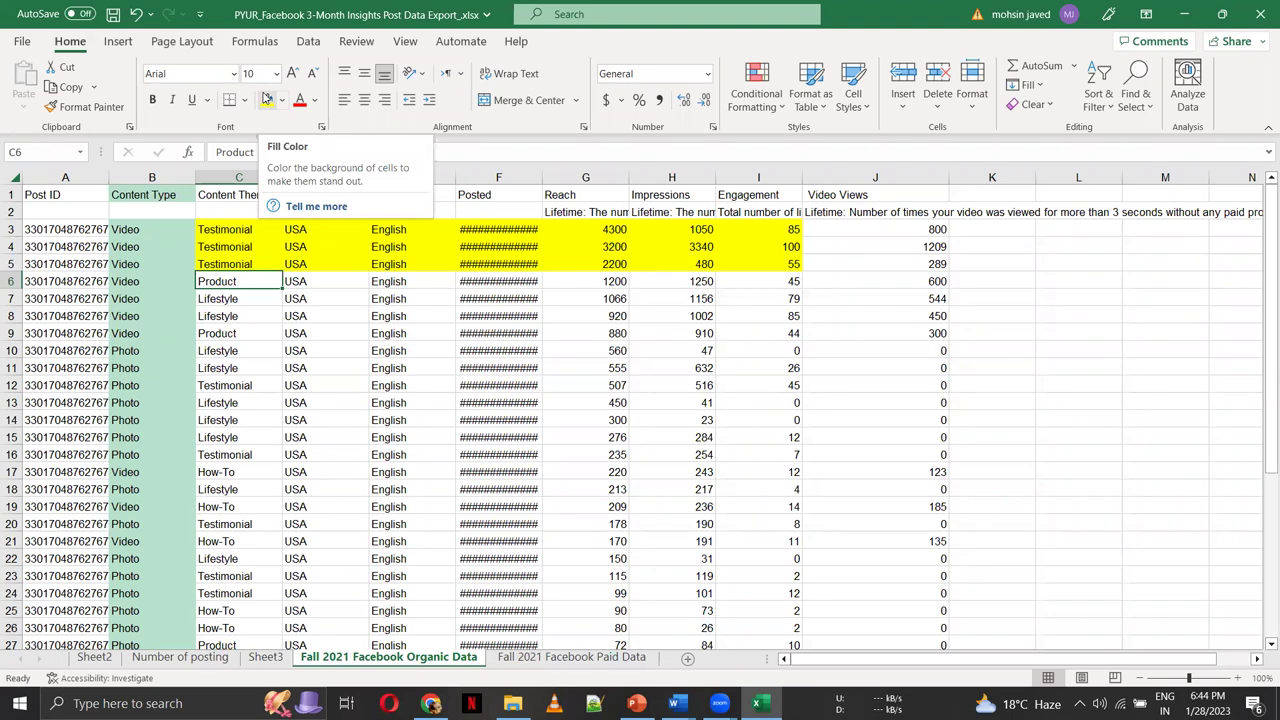
key("Down")
key("Down")
key("Down")
key("Down")
key("Down")
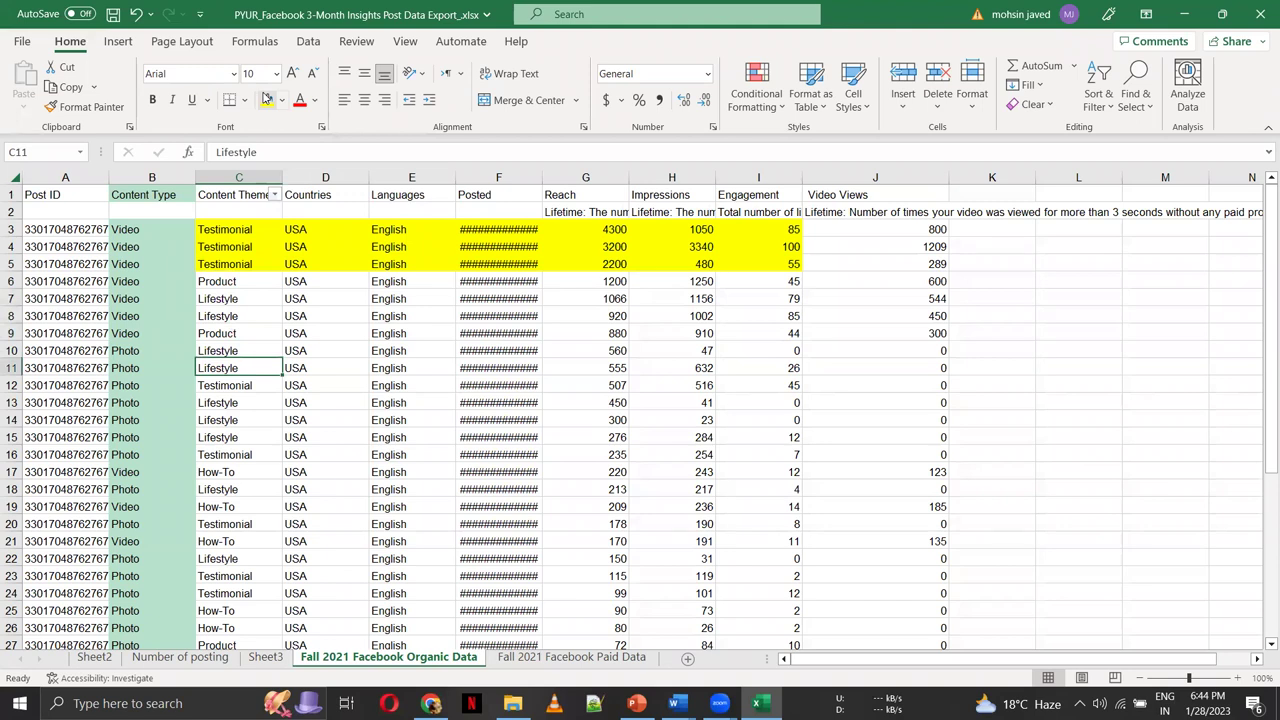
Switch to PowerPoint and review recommendation 3 on how-to videos against the Facebook organic data in Excel
key("alt+Tab")
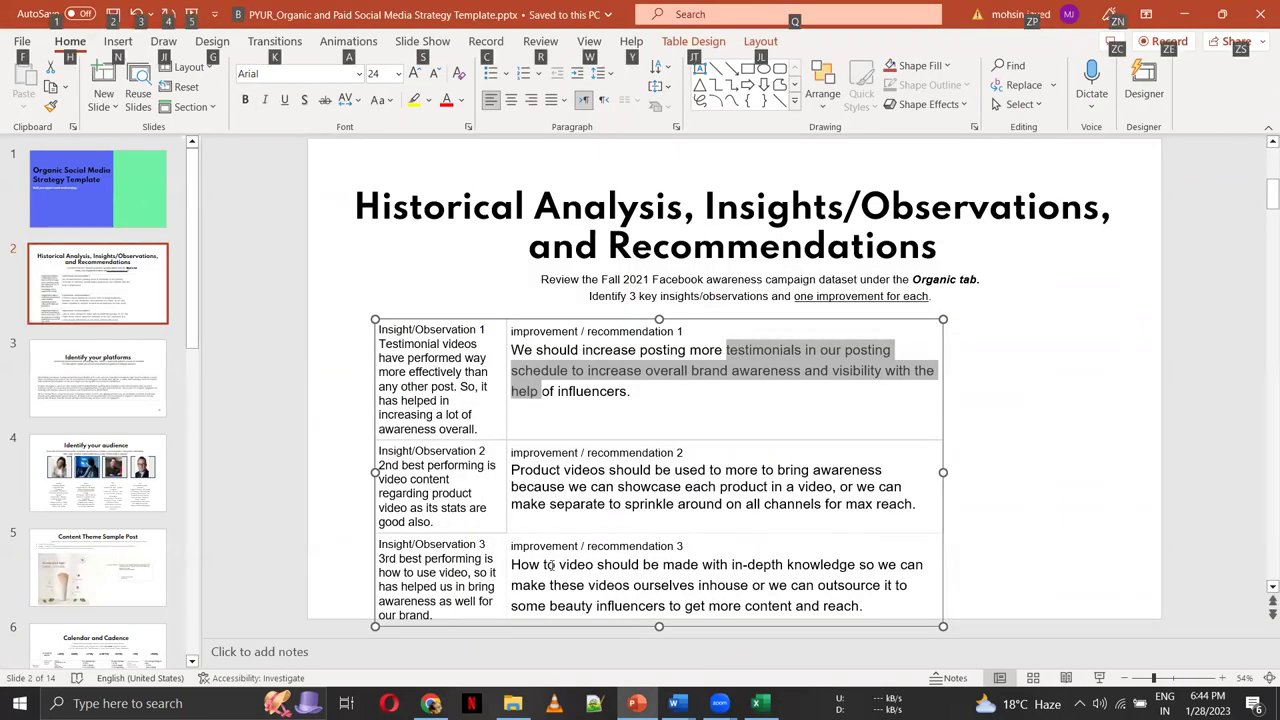
left_click(513, 564)
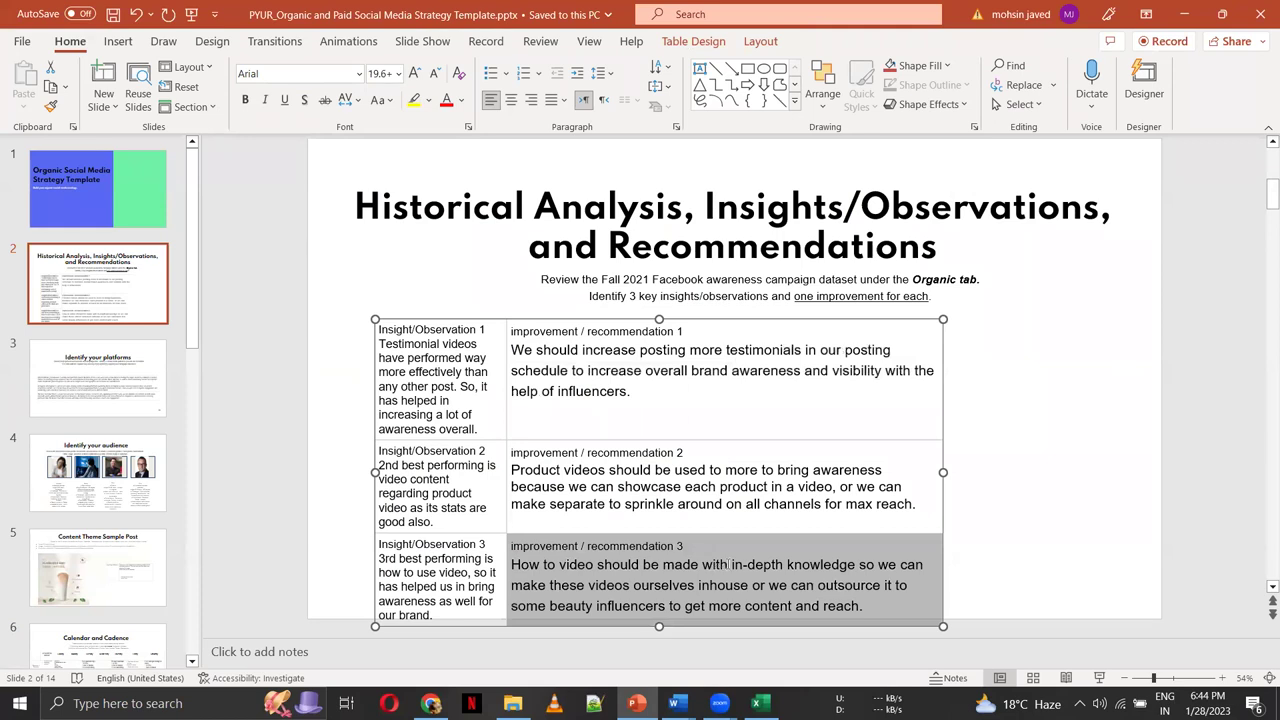
mouse_move(730, 563)
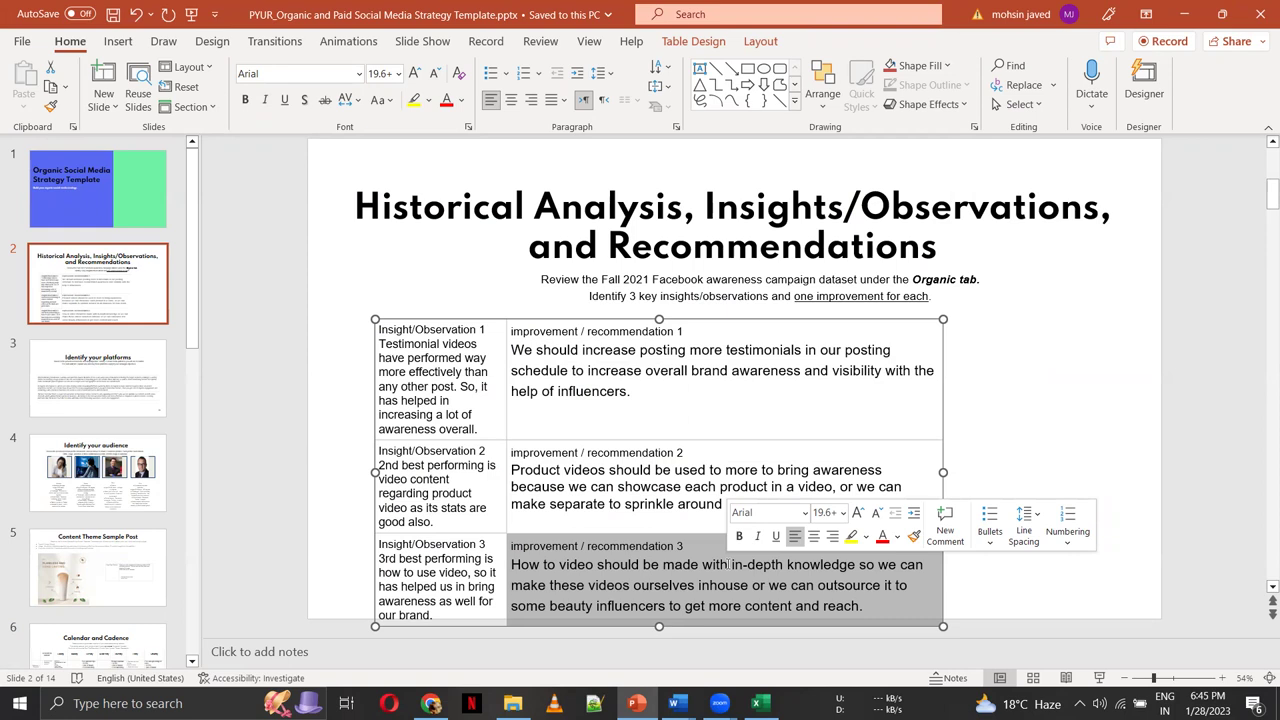
key("alt+Tab")
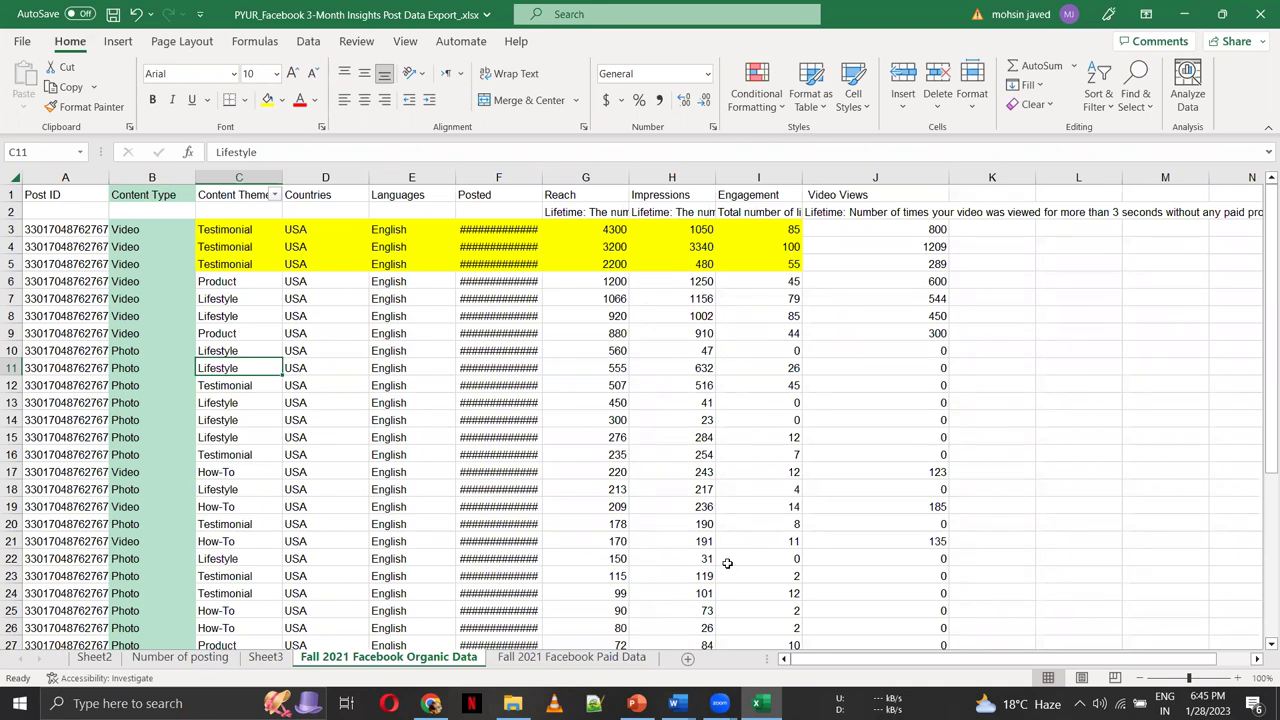
key("alt")
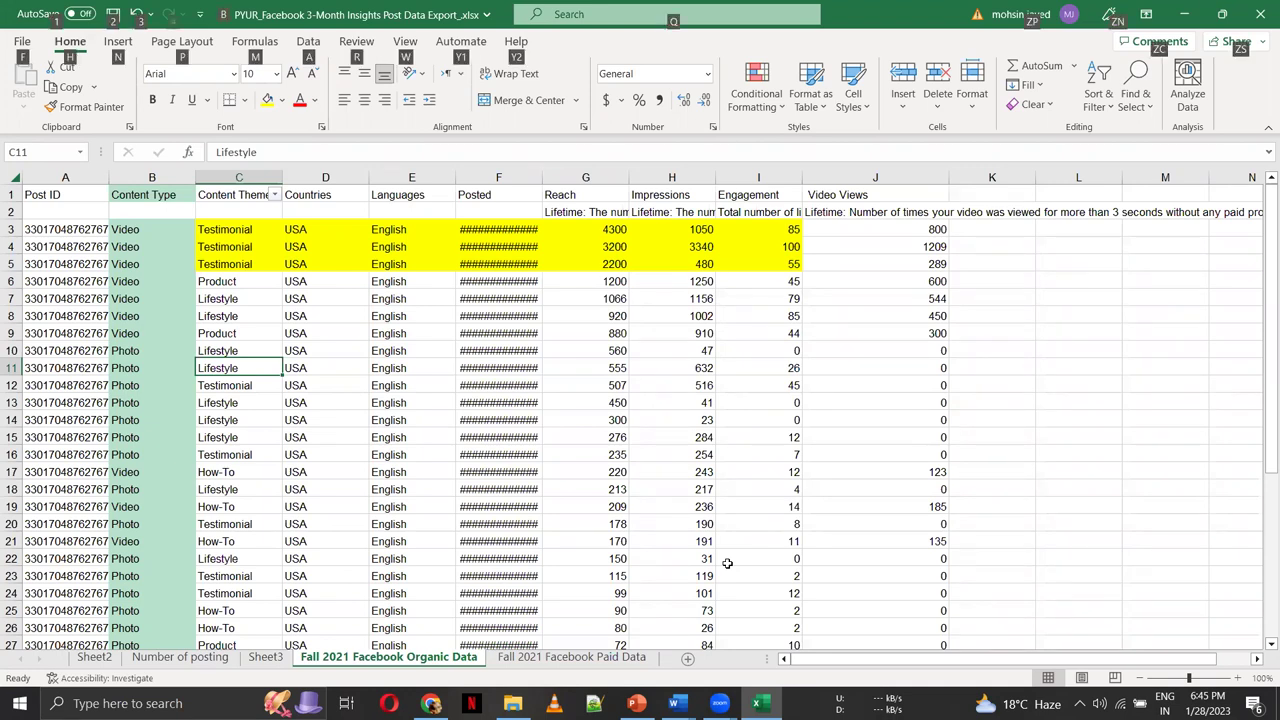
key("alt+Tab")
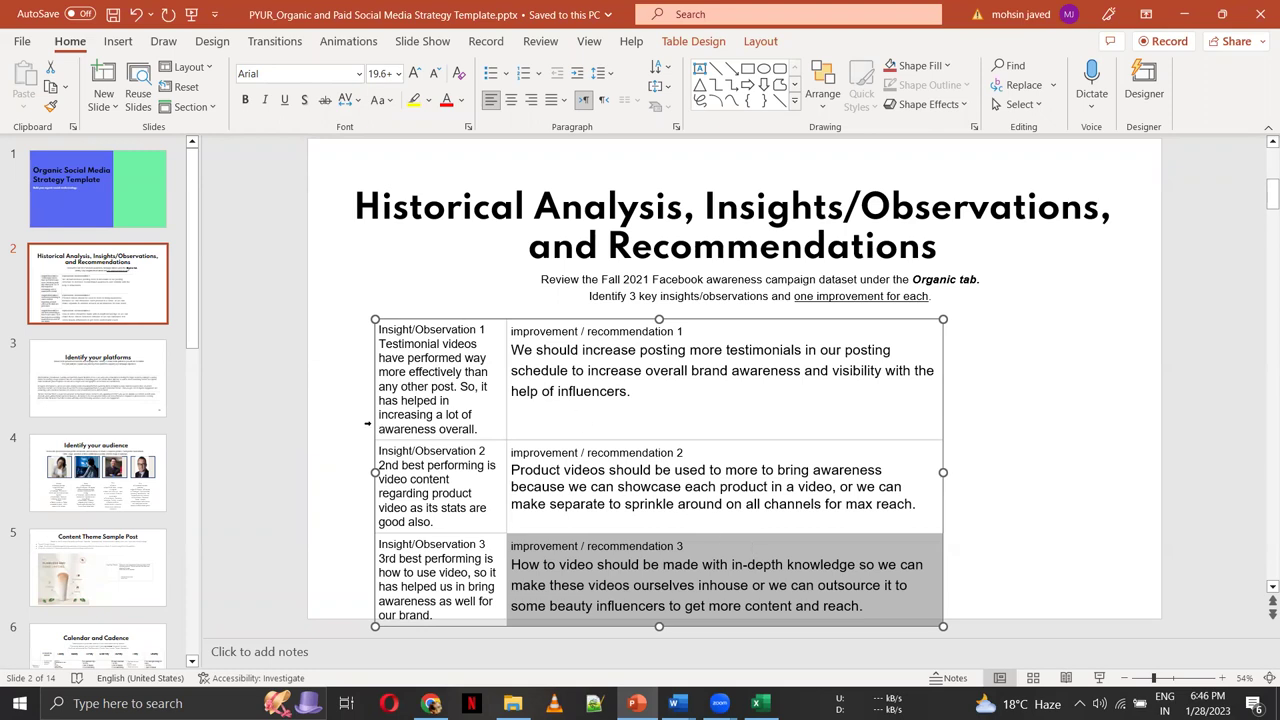
Open the Identify your platforms slide and review the reasons given for Facebook, Instagram and TikTok/YouTube Shorts
left_click(268, 372)
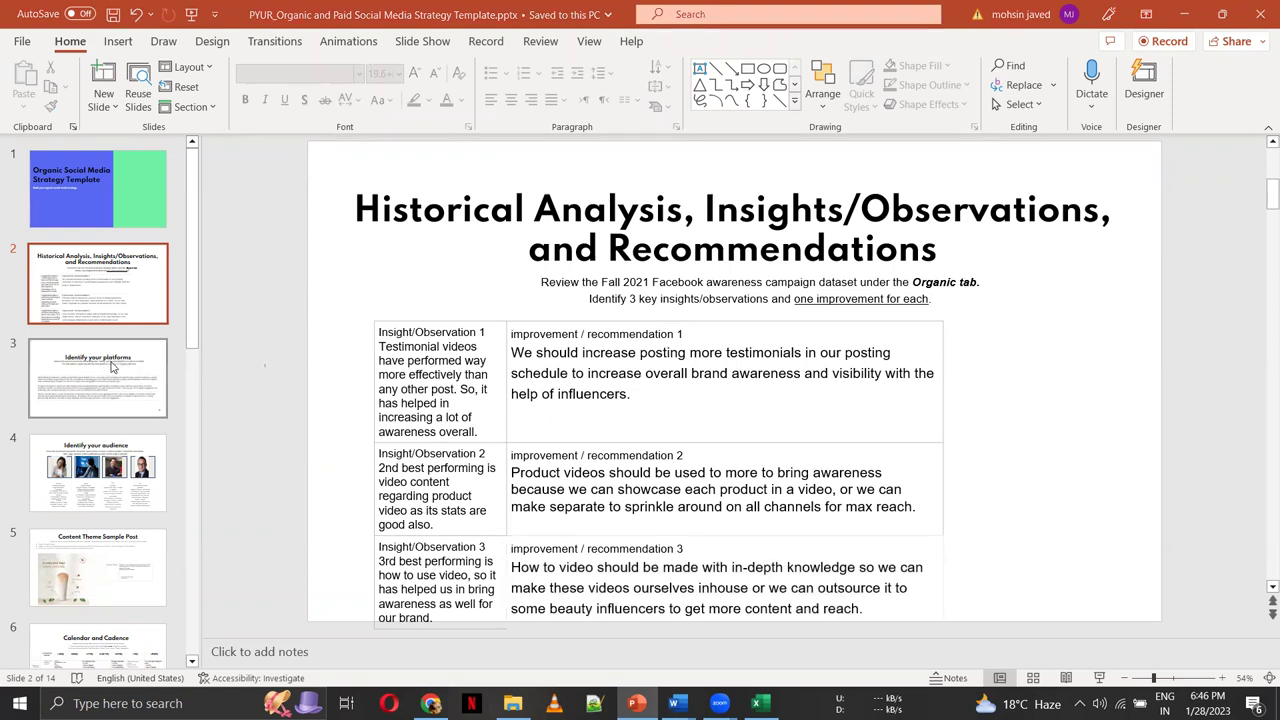
left_click(99, 392)
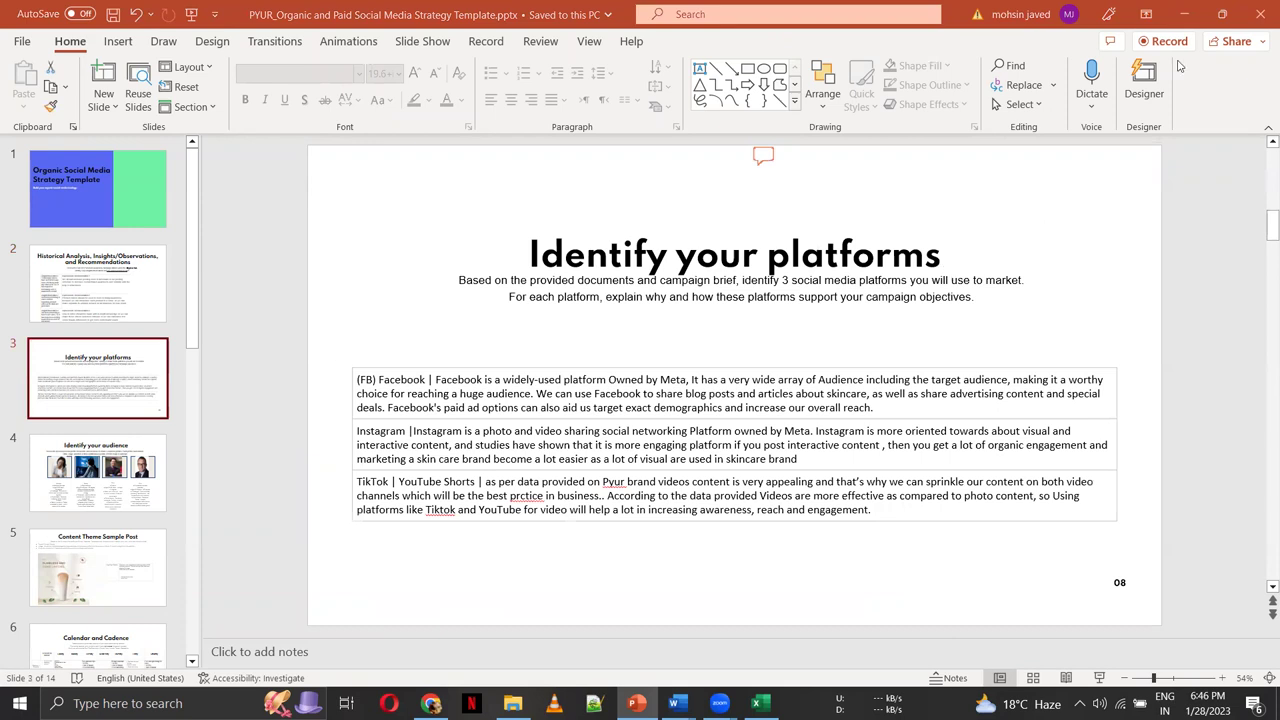
left_click(1200, 24)
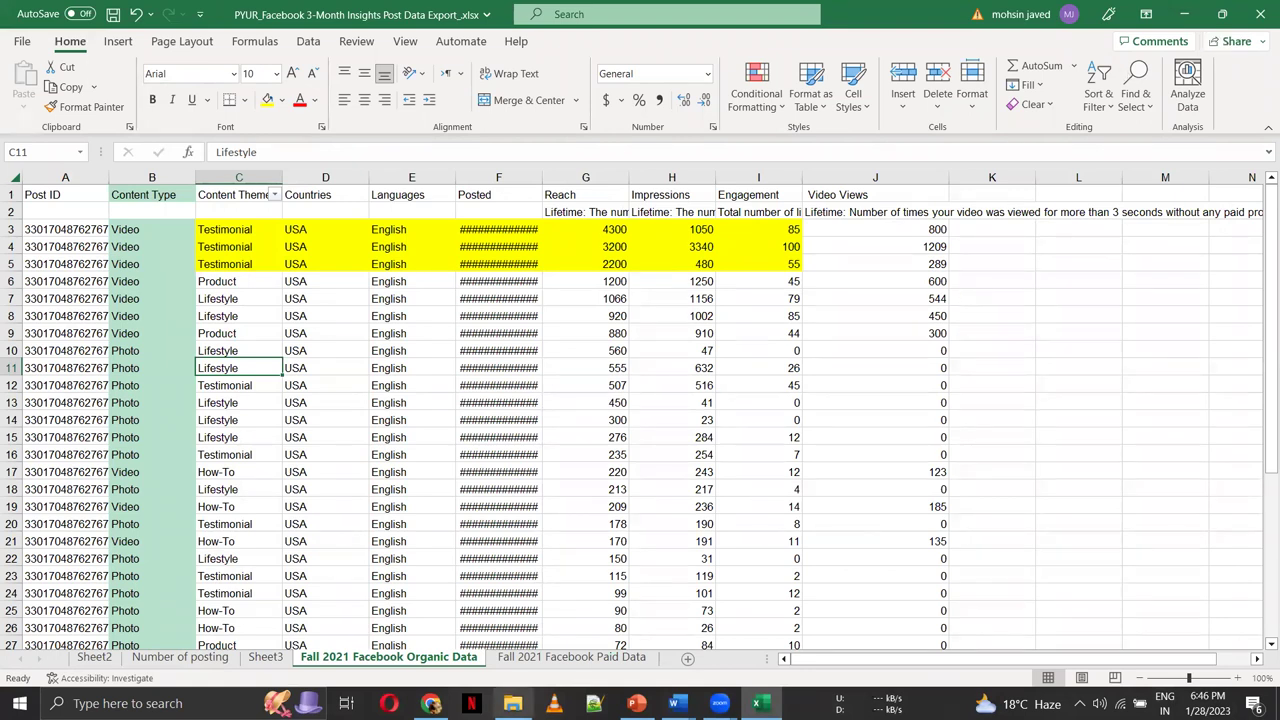
Switch to Chrome and search Google for "famous social media platforms" in a new tab
left_click(431, 703)
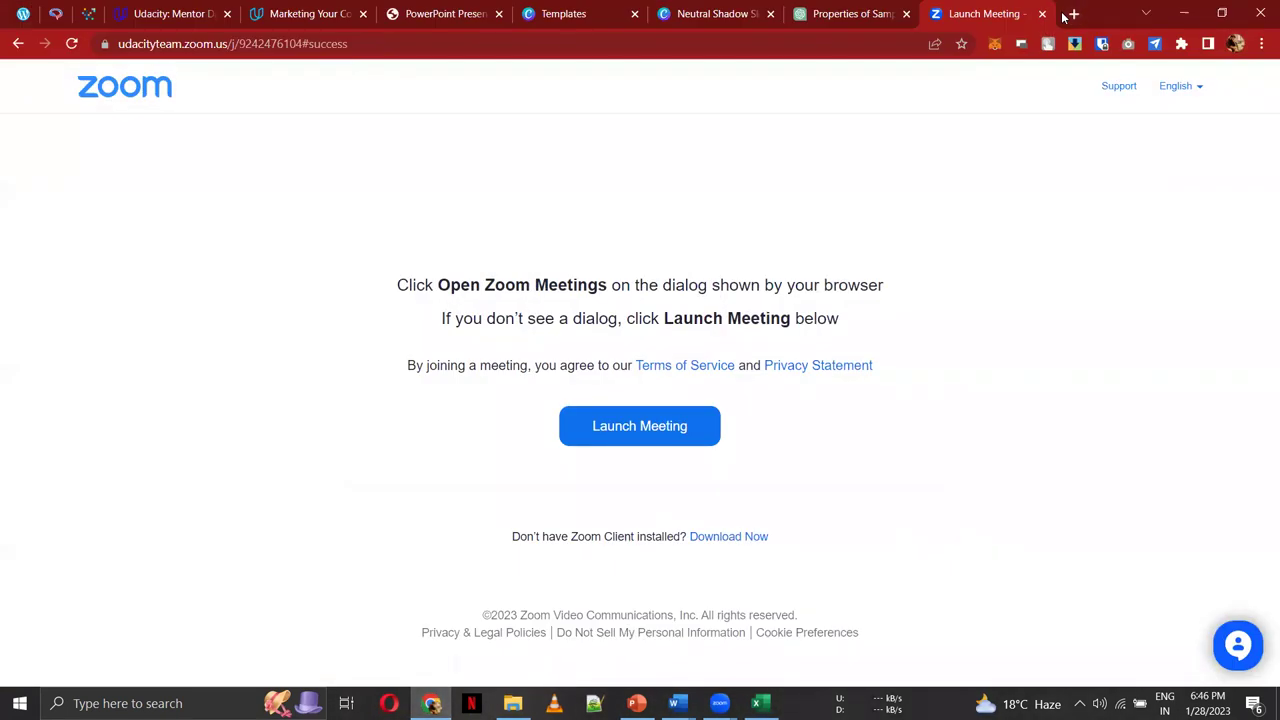
left_click(1073, 14)
type("famous sociial med")
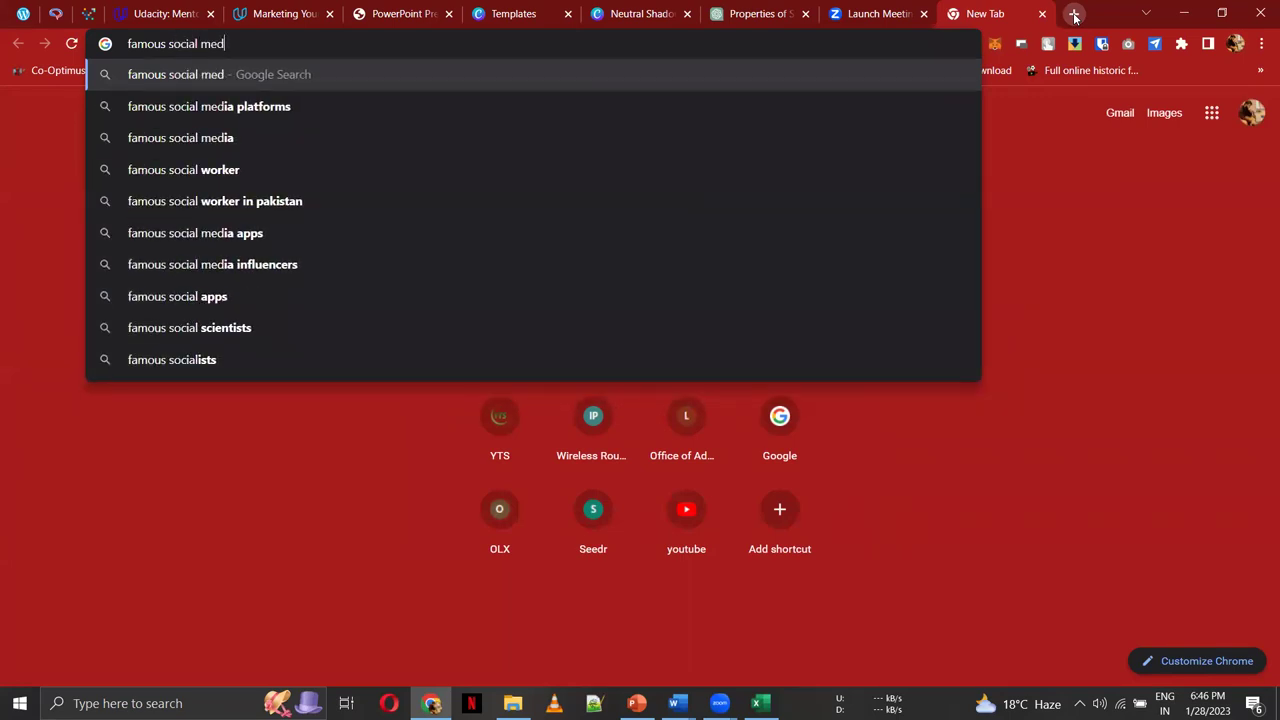
key("Down")
key("Down")
key("Return")
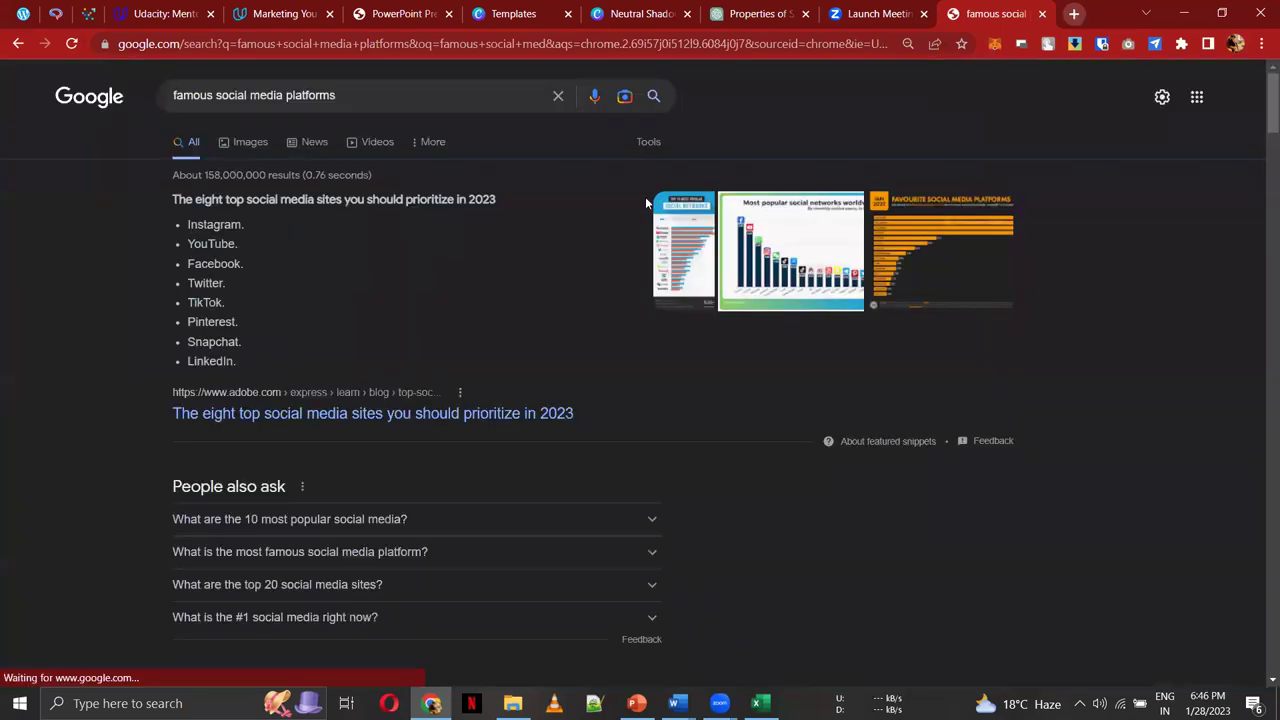
View WordStream's chart of the most popular social networks worldwide, enlarging it from the image results
left_click(765, 272)
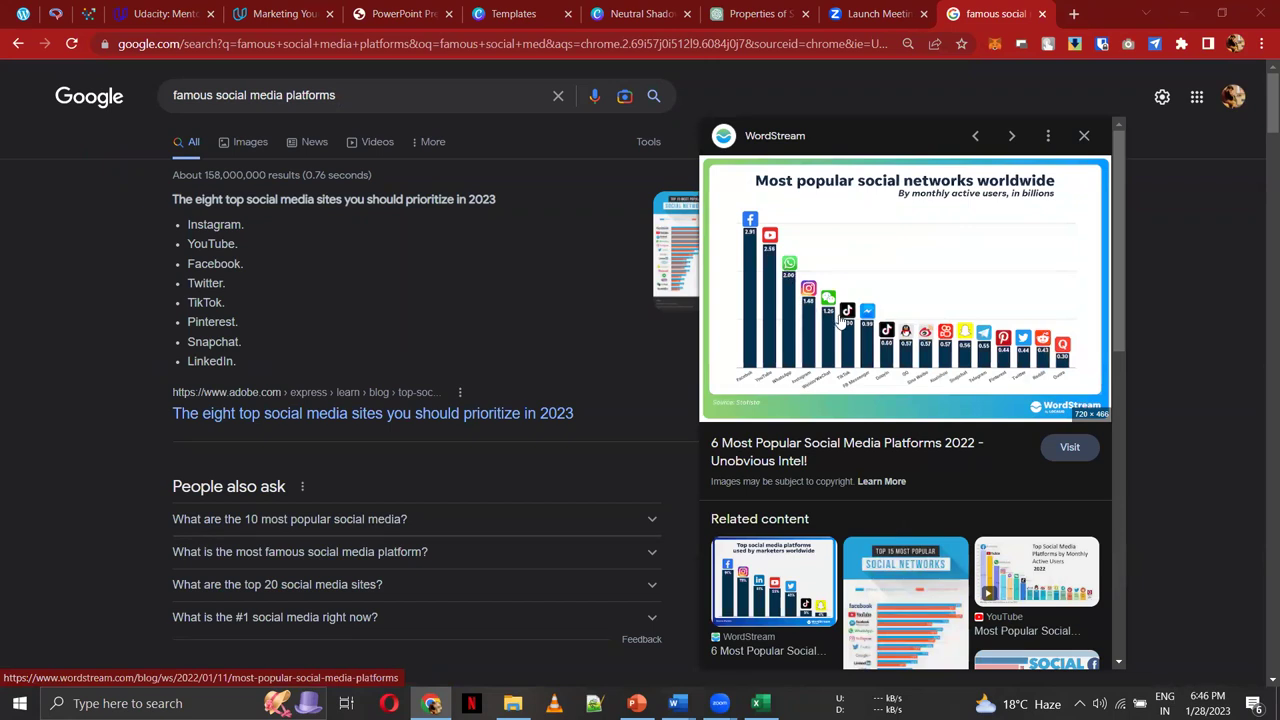
left_click(225, 143)
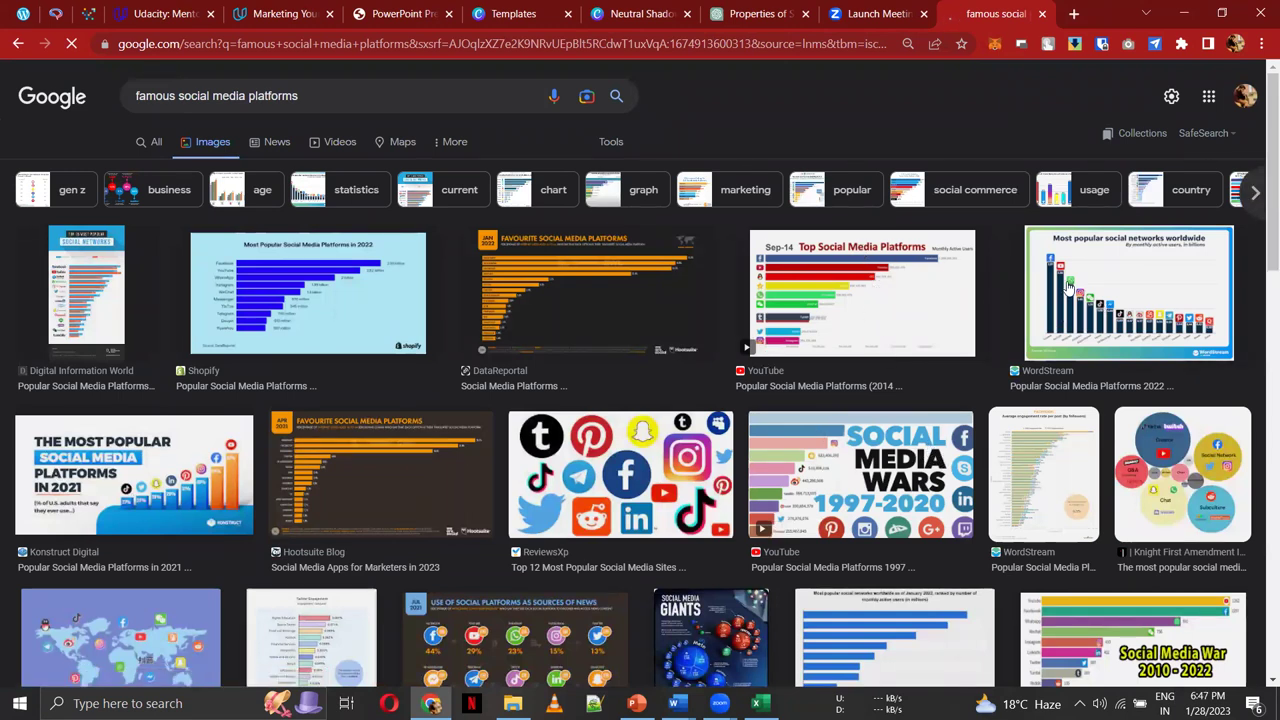
left_click(1034, 297)
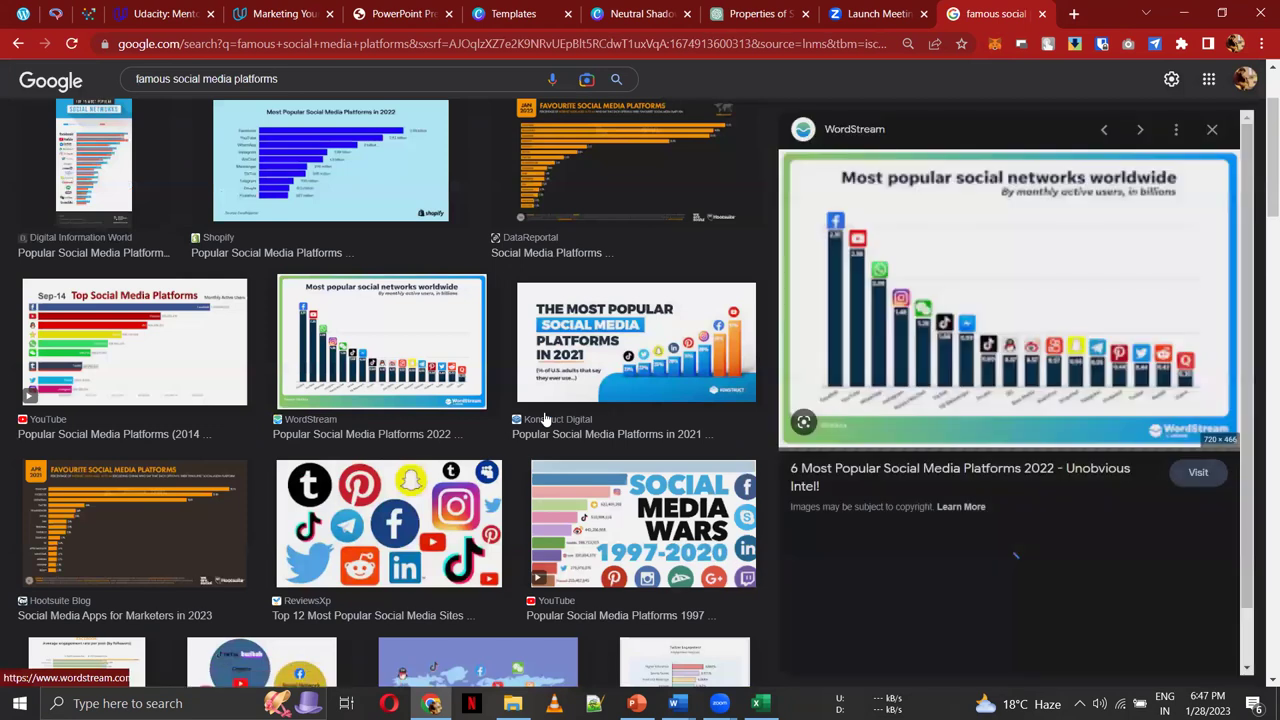
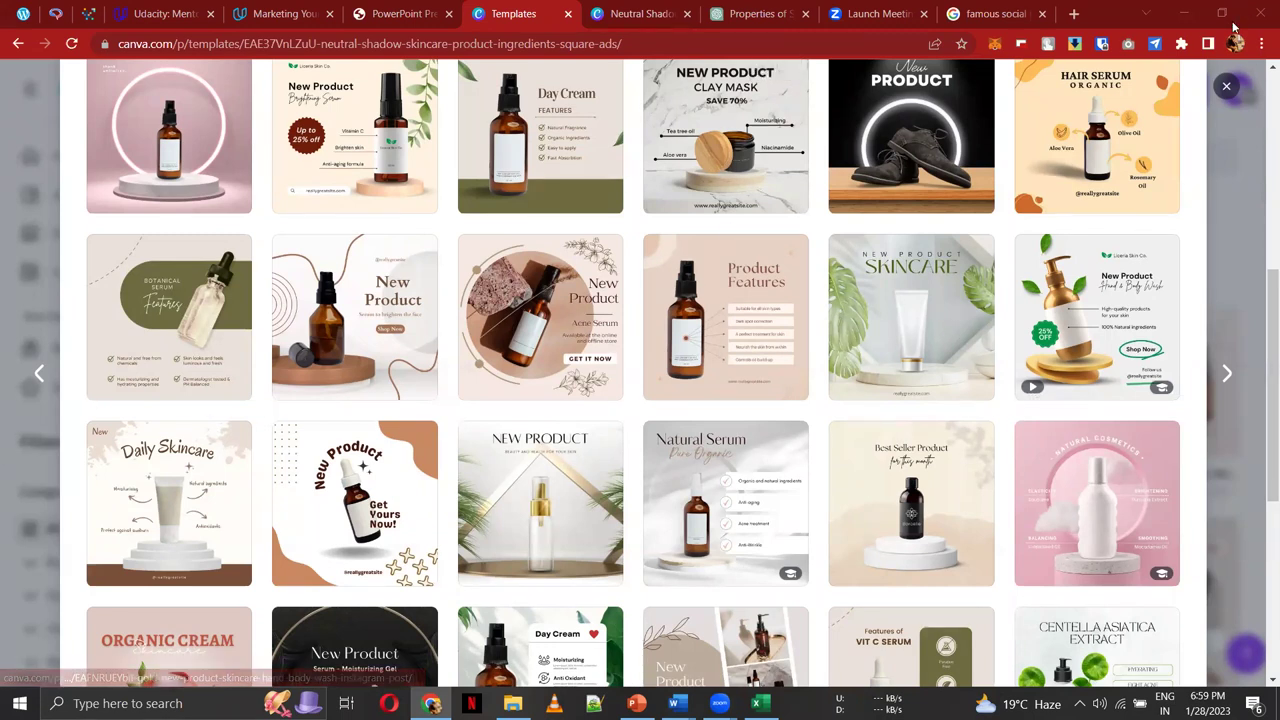
Leave the Canva template preview and, from the Canva home page, search templates for "Inclusive Skincare Instagram Post (Portrait)"
left_click(1226, 86)
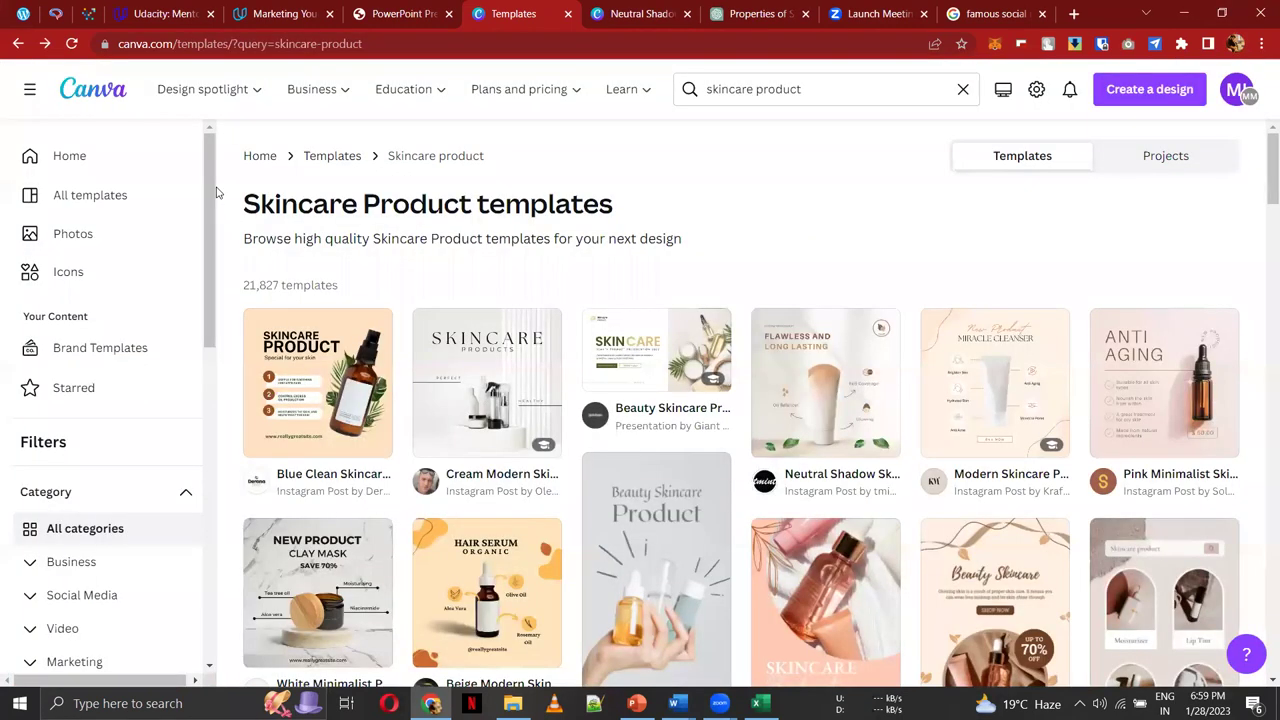
left_click(112, 91)
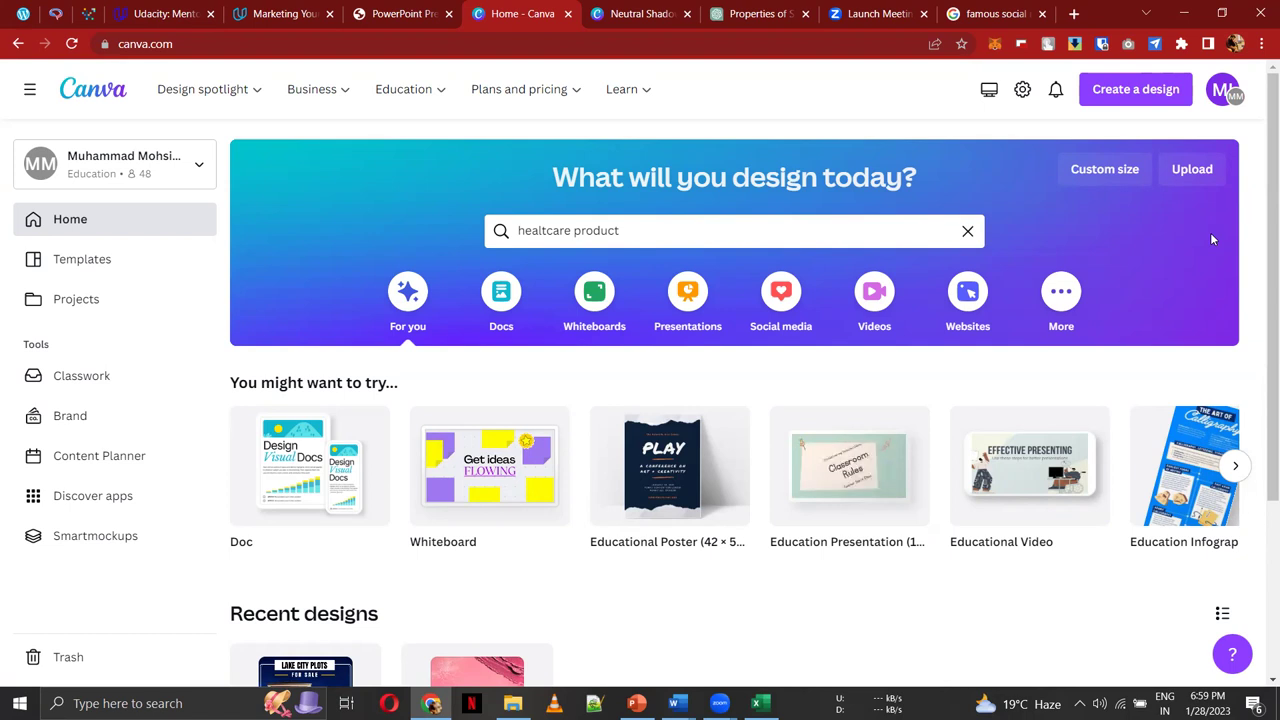
left_click(720, 244)
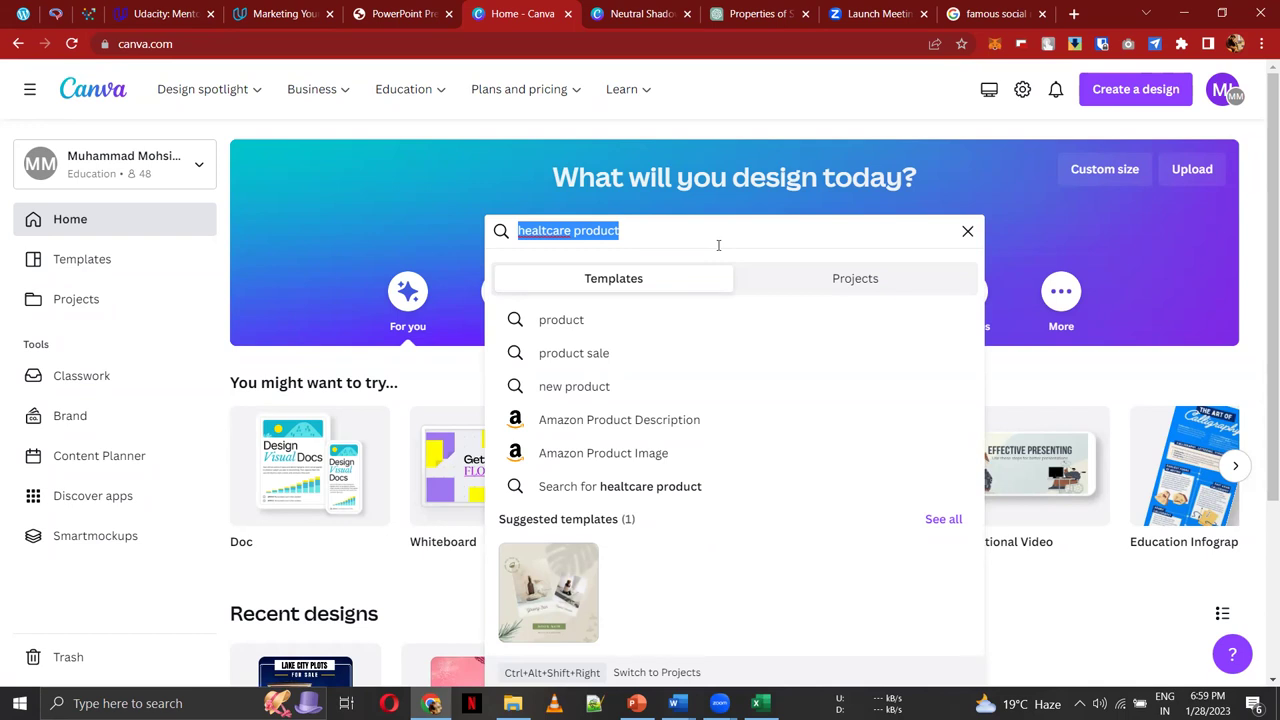
type("skincare")
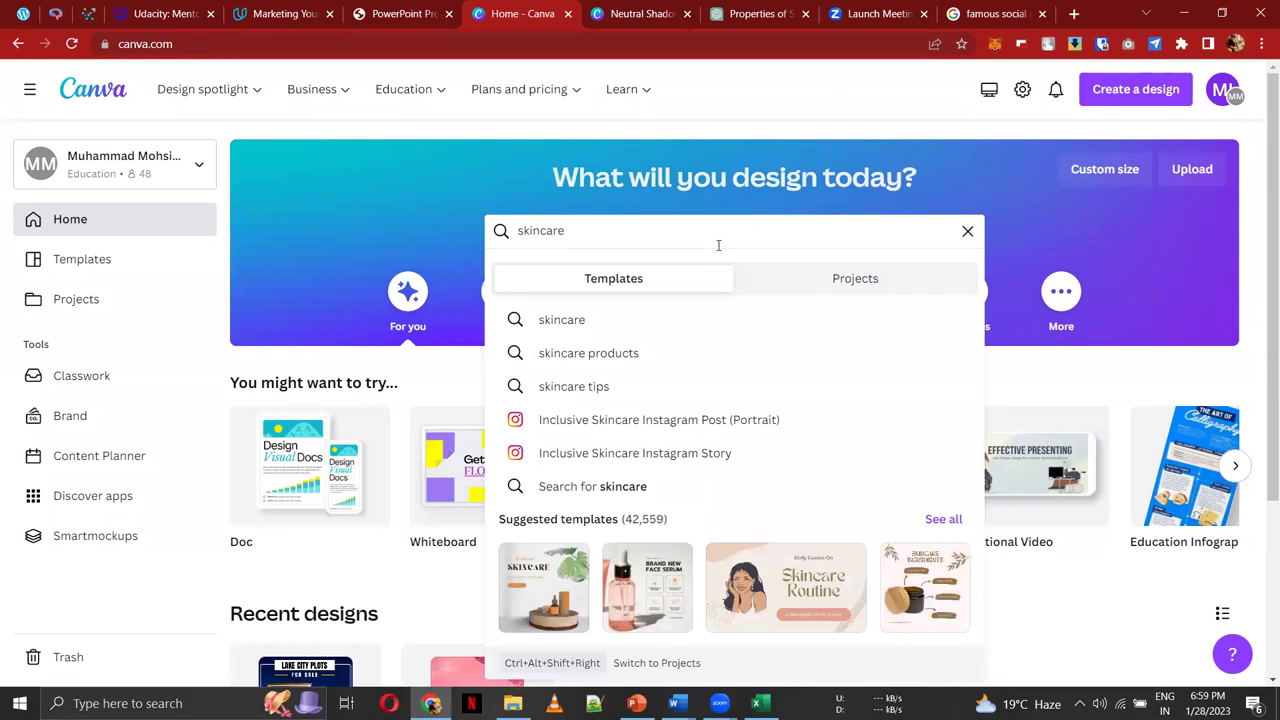
key("Down")
key("Down")
key("Down")
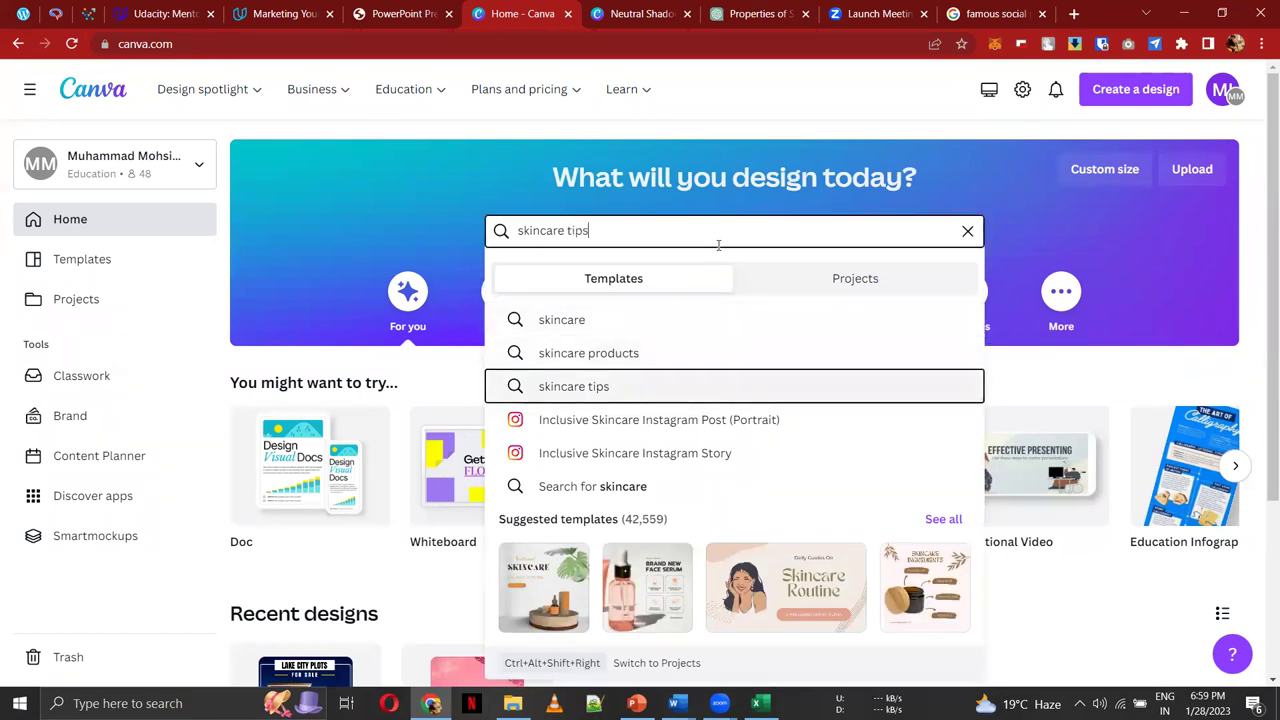
key("Down")
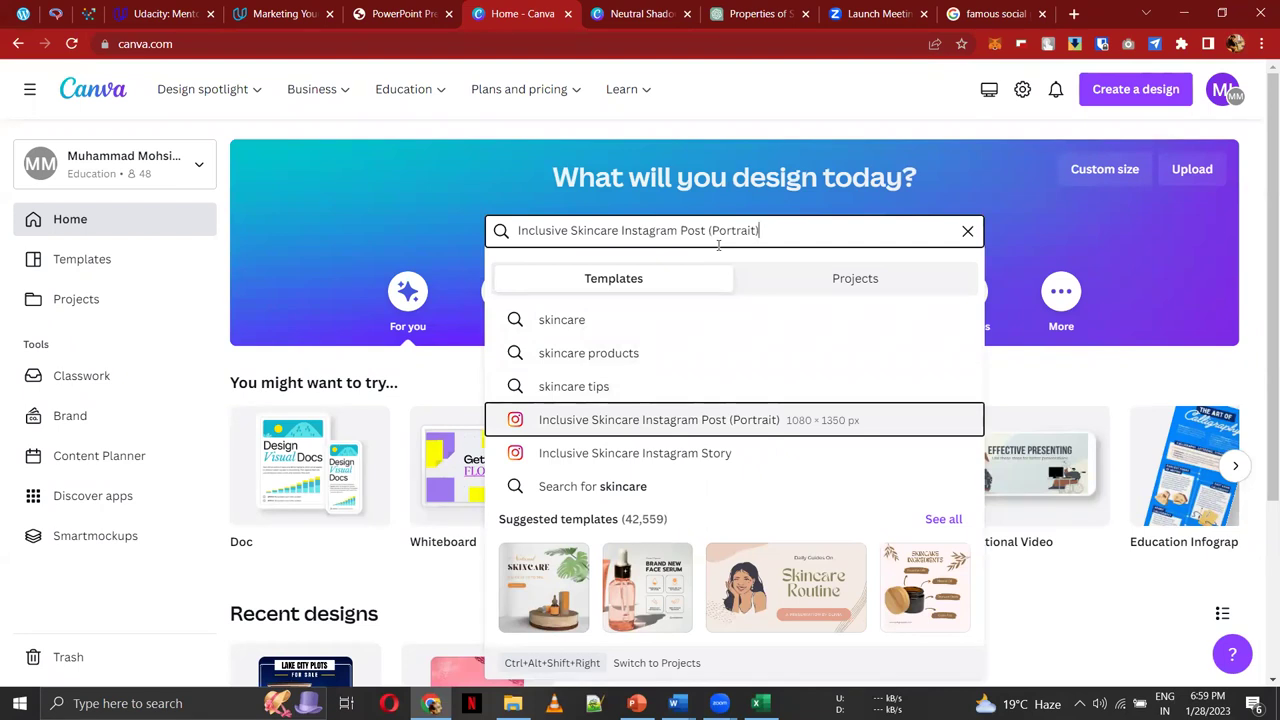
key("Return")
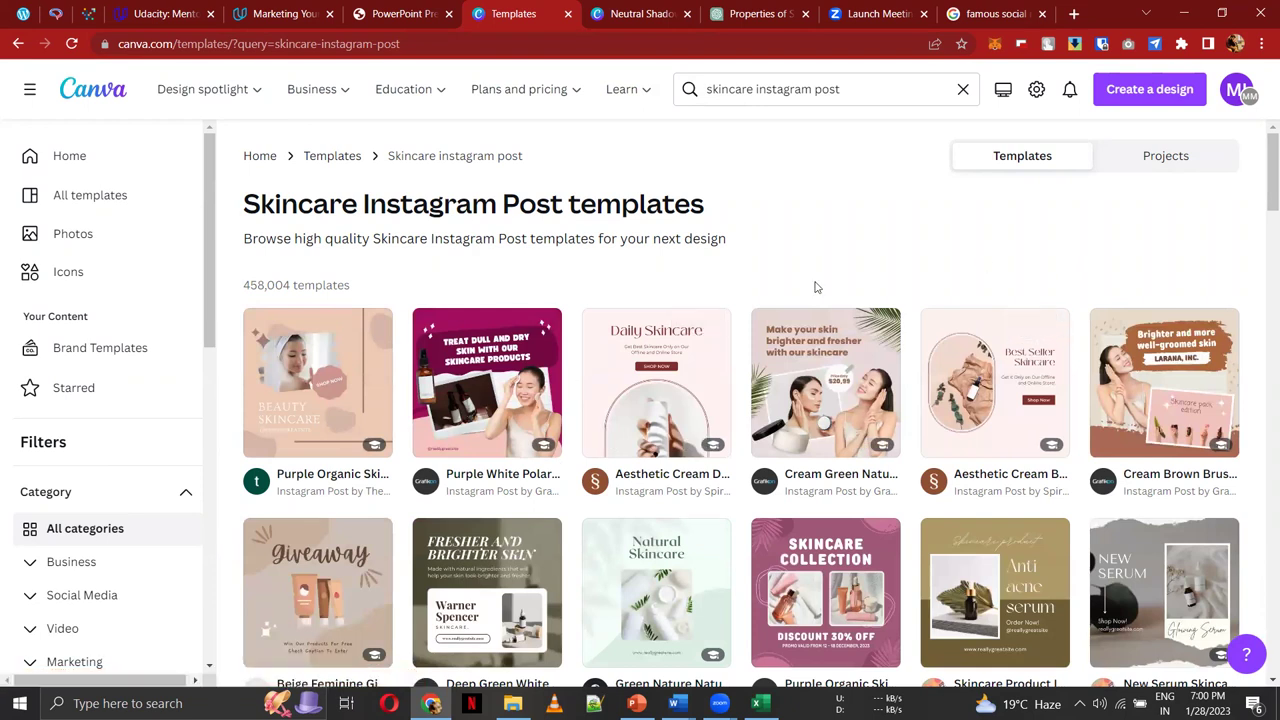
Start a new design from the "Aesthetic Cream Daily Skincare Instagram Post" template
left_click(645, 424)
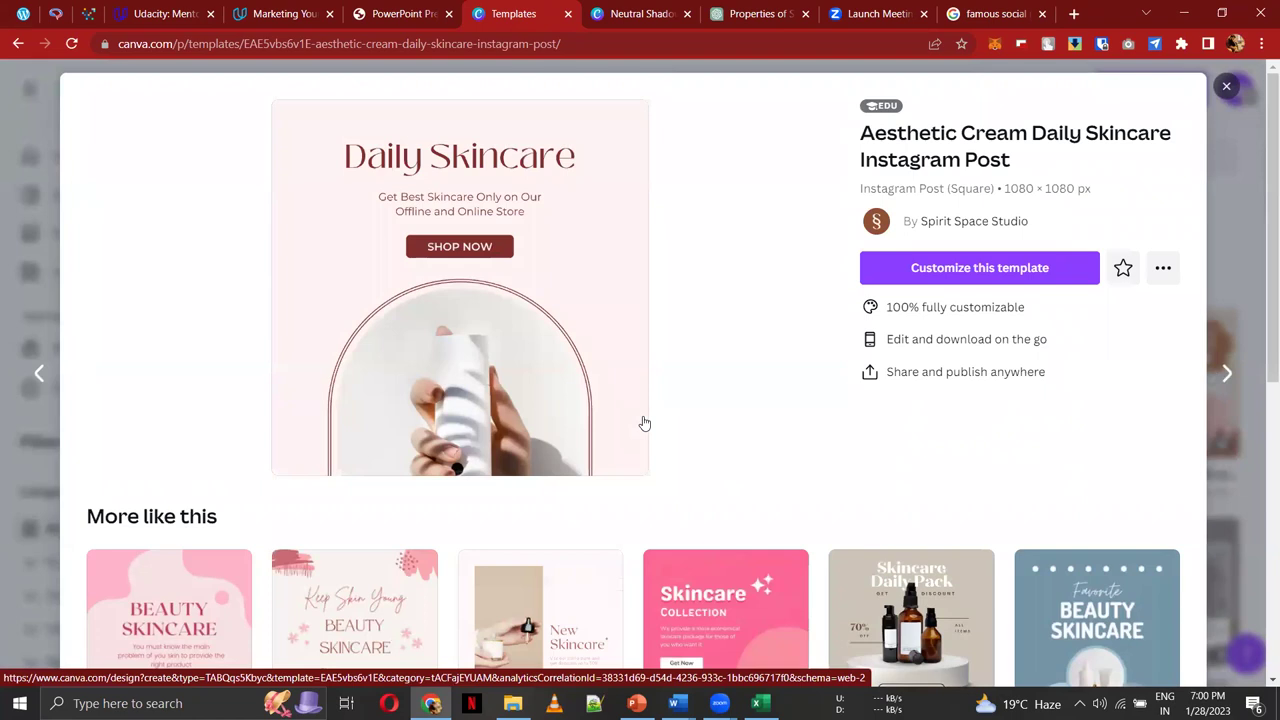
left_click(924, 266)
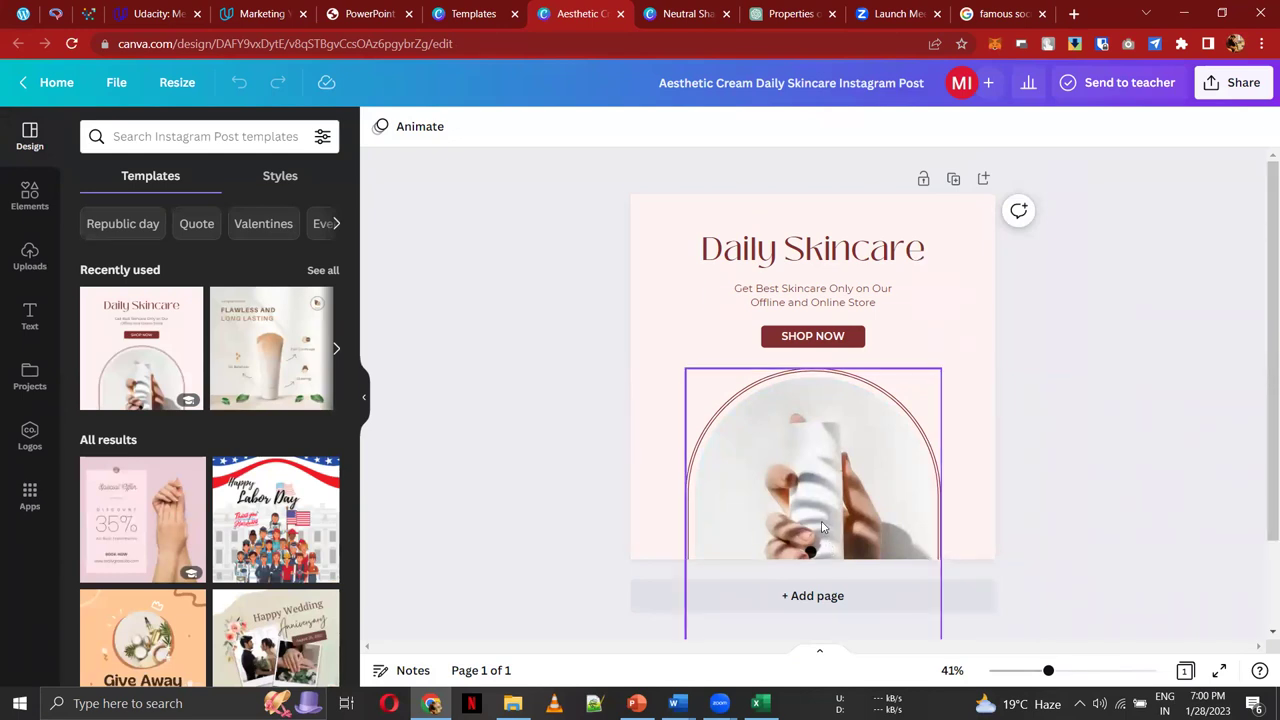
double_click(734, 289)
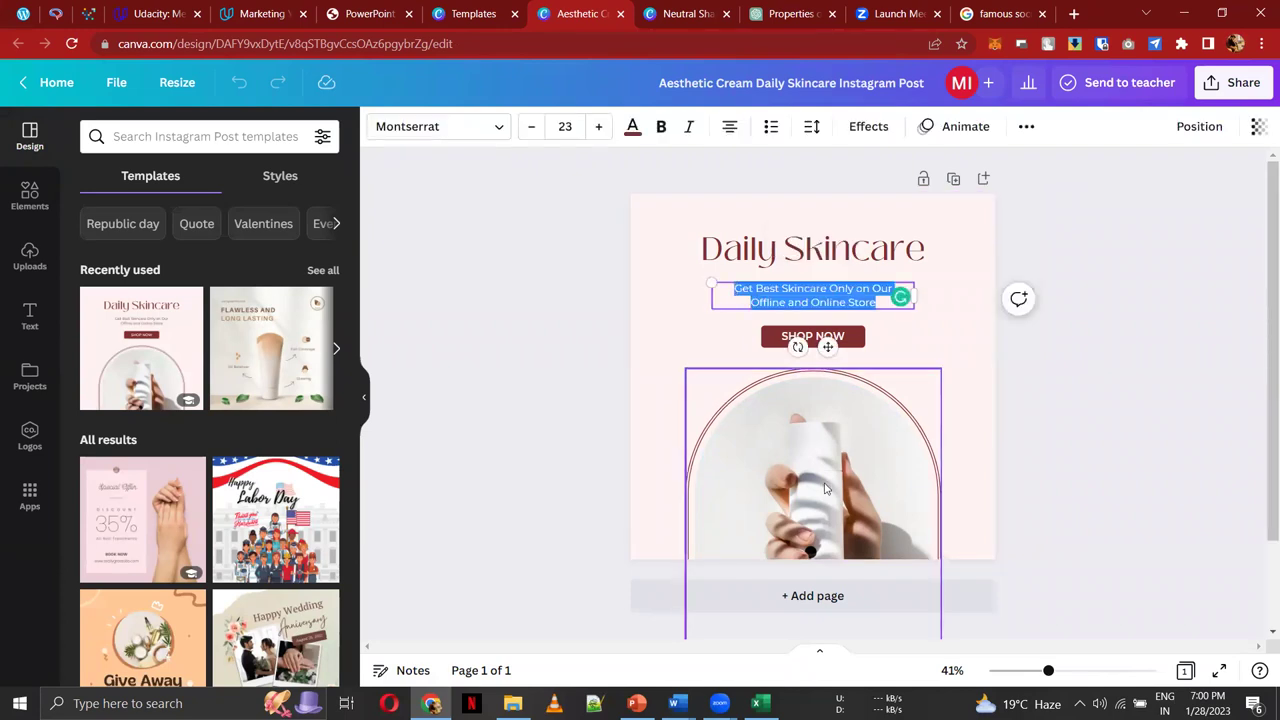
left_click(809, 543)
left_click(800, 294)
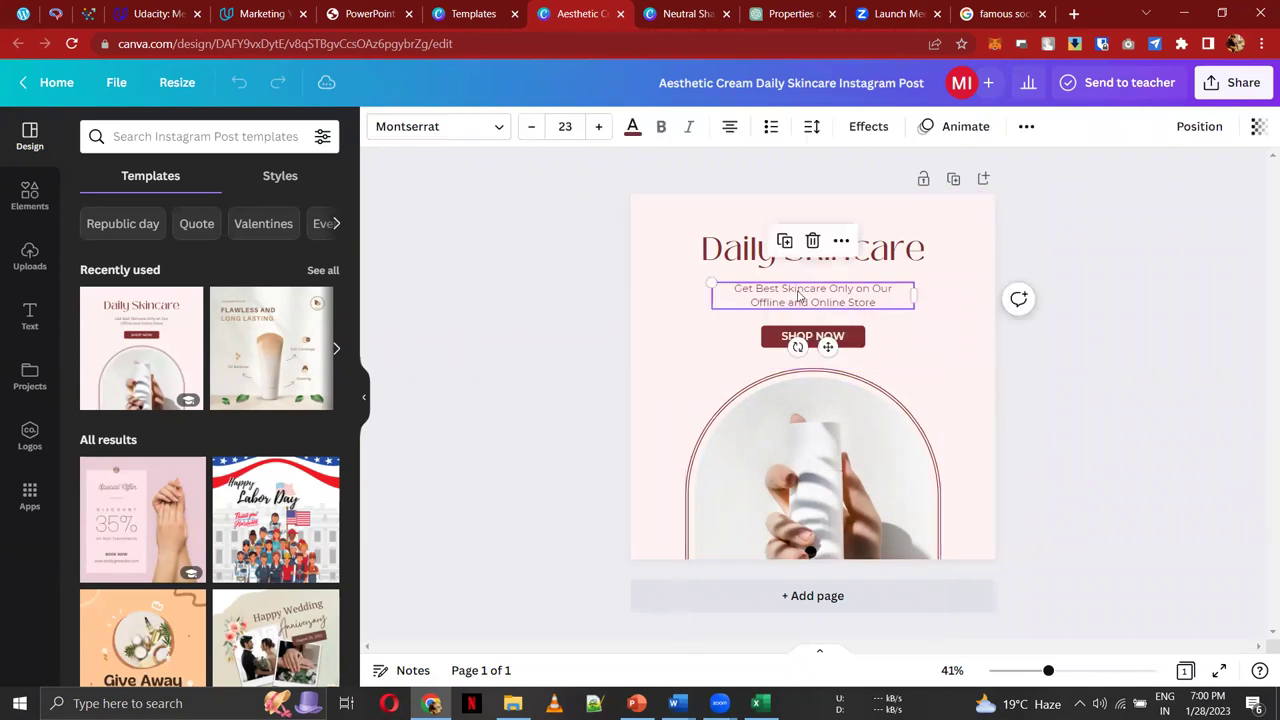
left_click(800, 294)
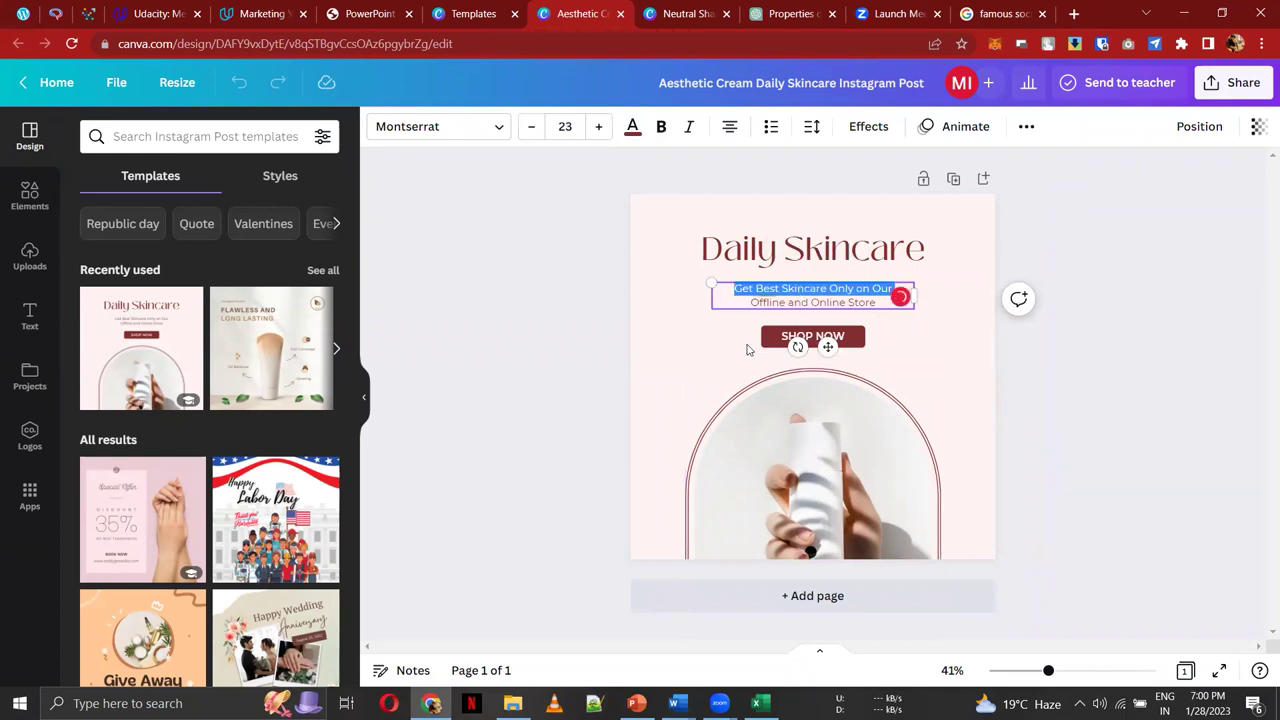
Replace the "Daily Skincare" headline with "Valentines Day Offer" and fit it on one line above the subtitle
left_click(740, 245)
key("Escape")
left_click(768, 245)
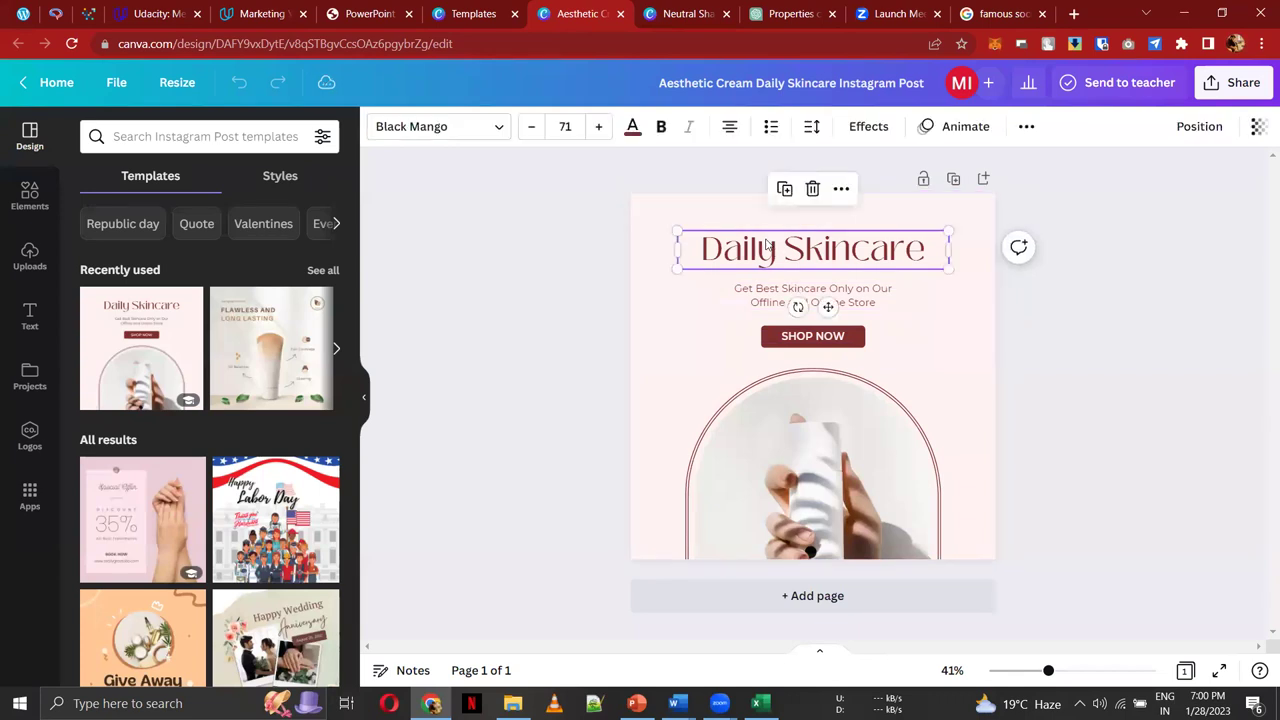
left_click(767, 242)
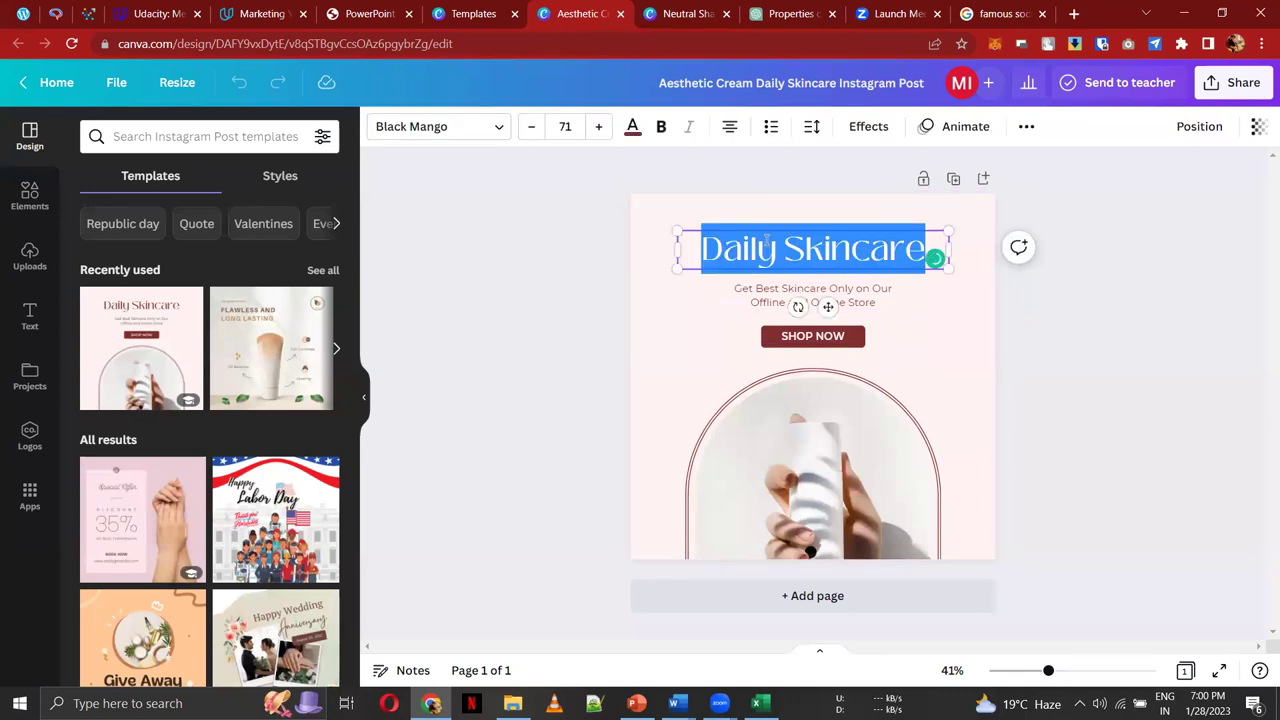
type("Val")
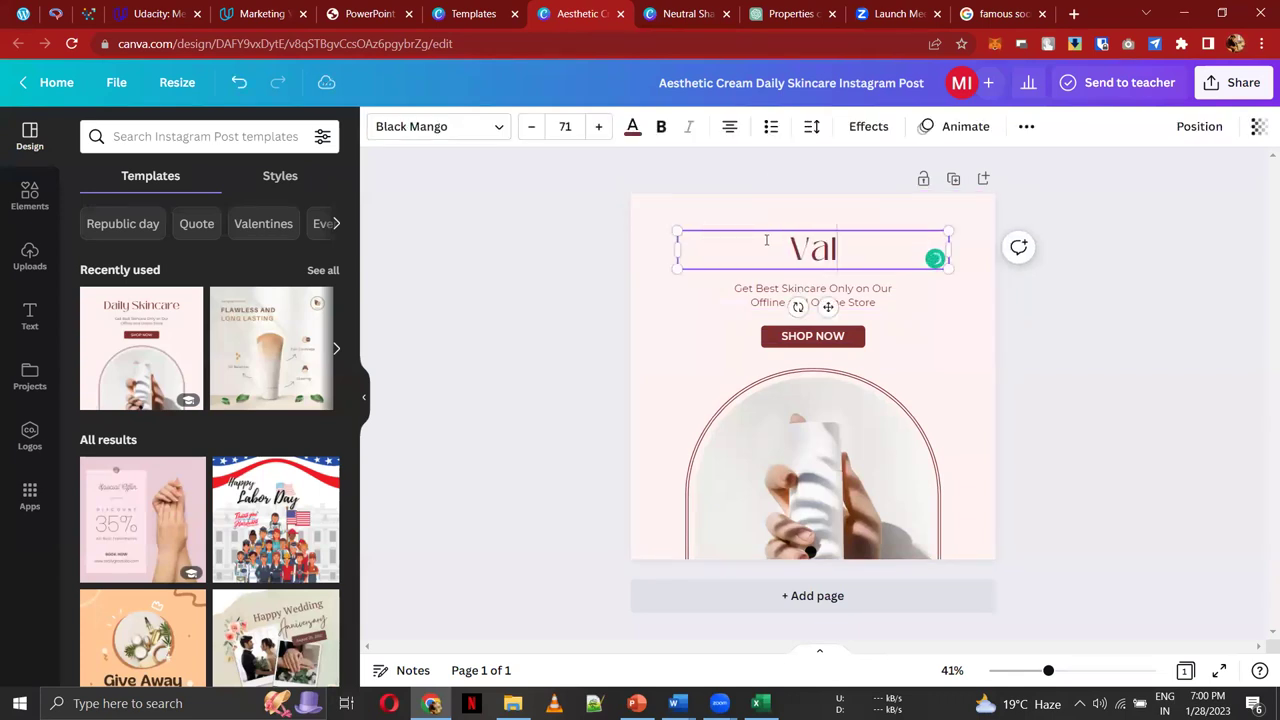
type("entines ")
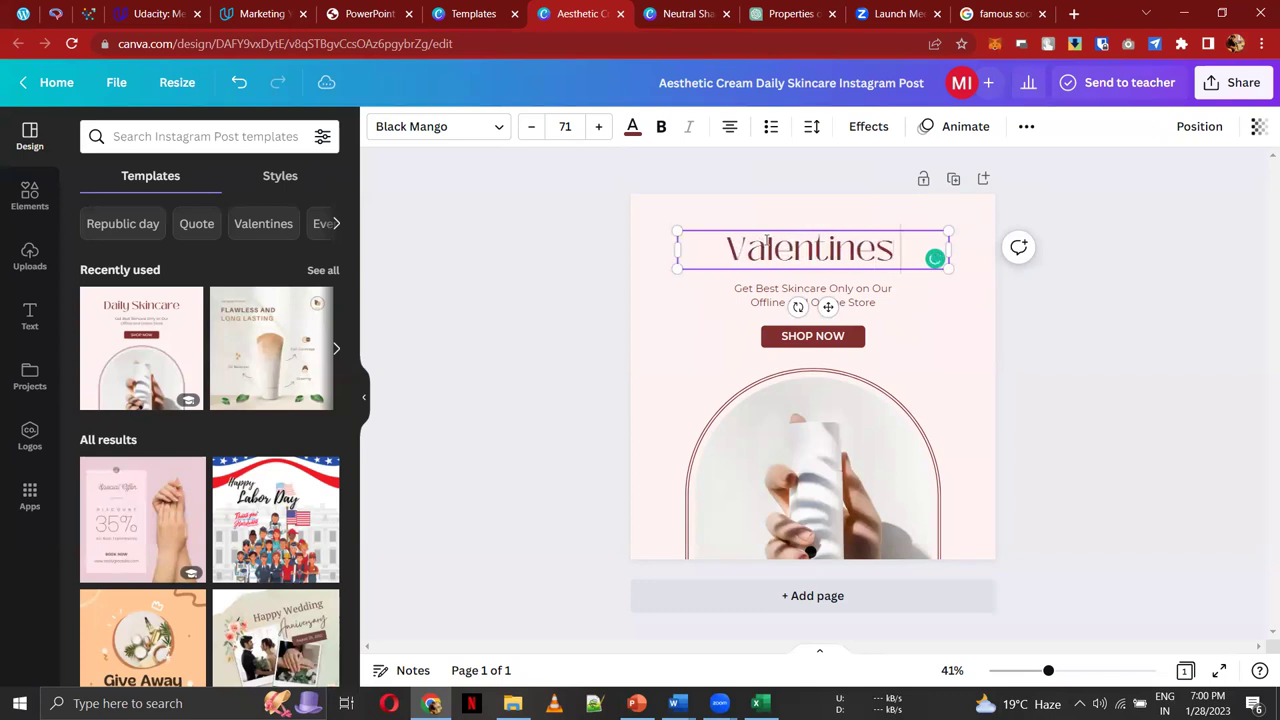
type("Day Offer")
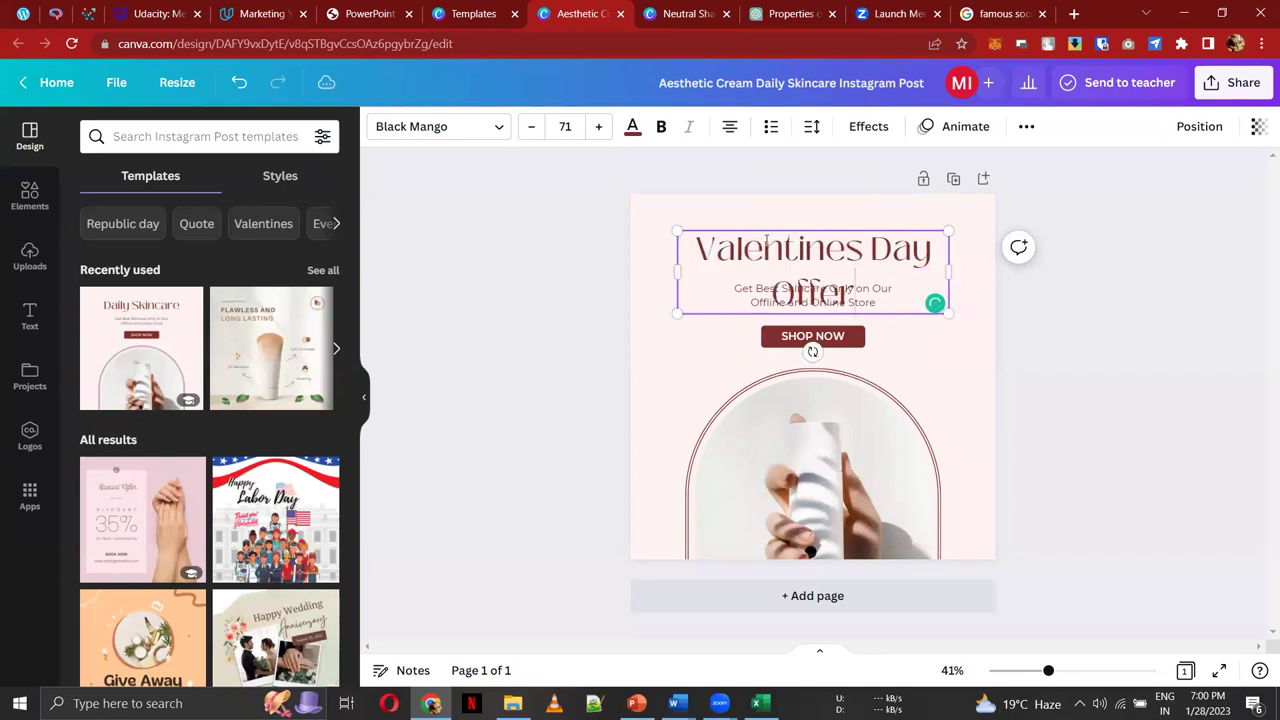
left_click(723, 331)
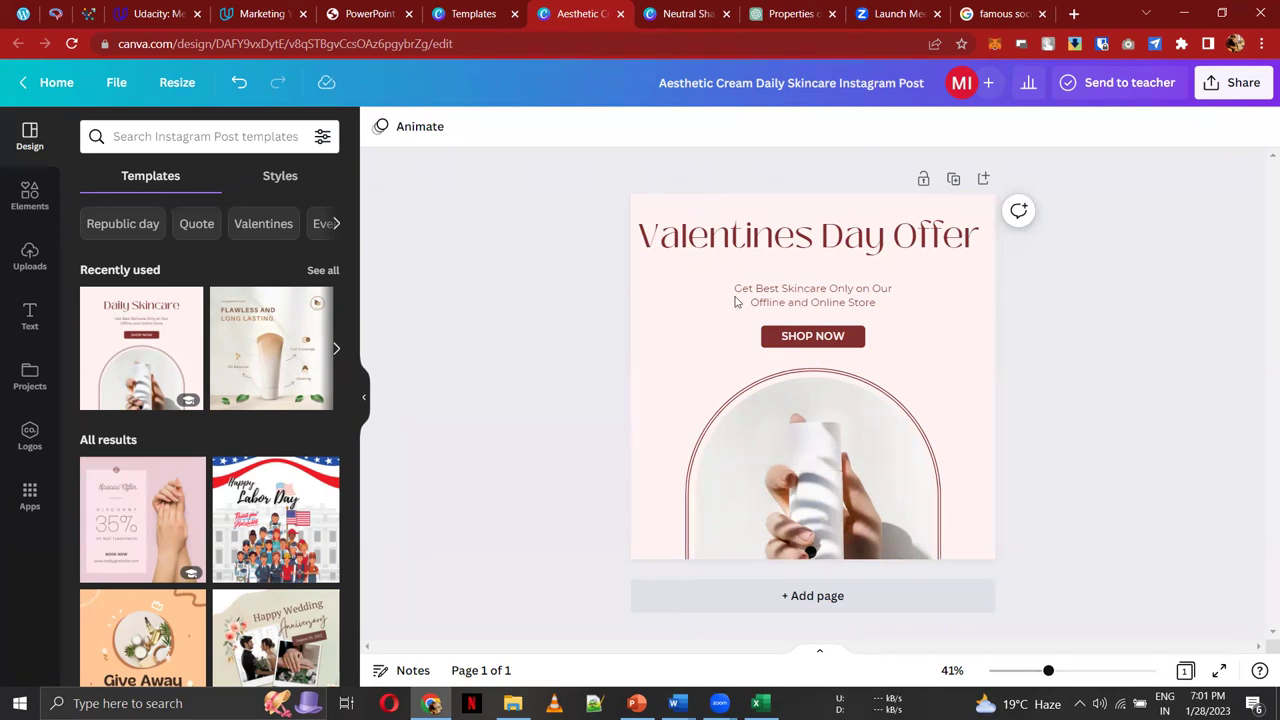
Change the call-to-action label on the post to "BUY NOW"
left_click(785, 338)
left_click(785, 338)
type("BUY NOW")
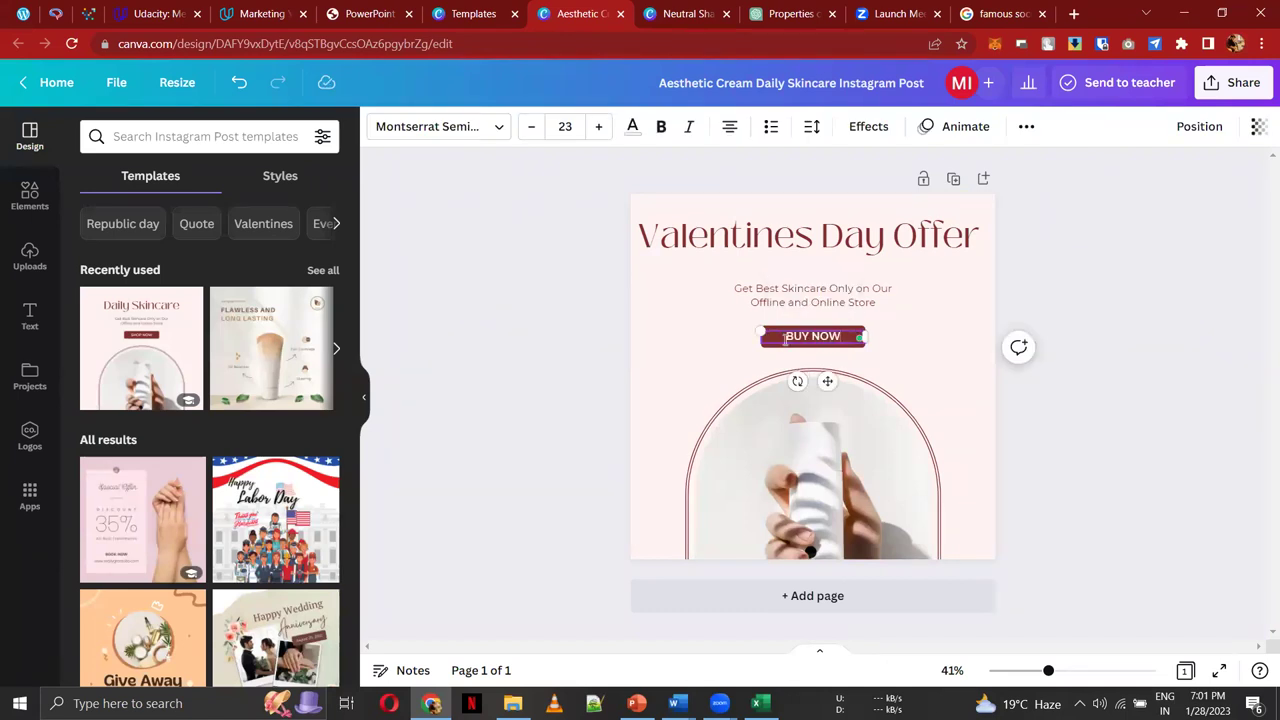
left_click(437, 363)
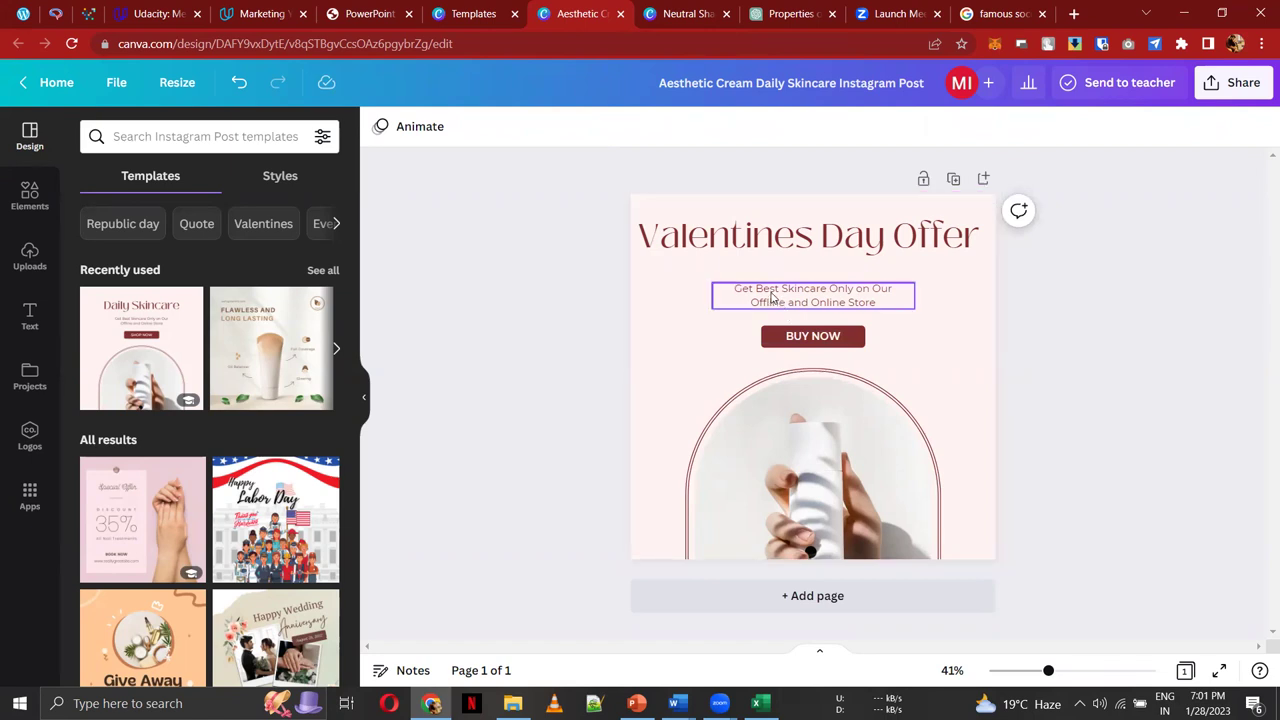
Rewrite the subtitle as "Get 20% Off on all Skincare Products Only on Our Online Store"
double_click(770, 290)
left_click(773, 290)
type("20% Off on all")
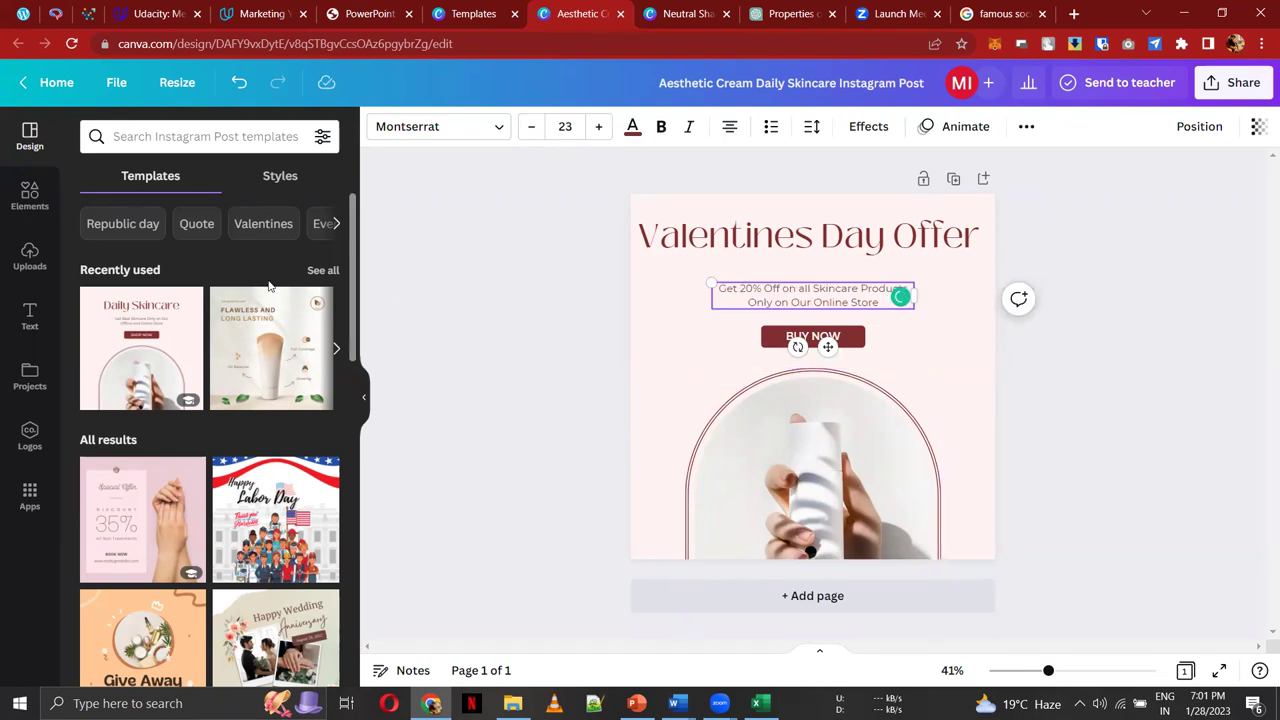
left_click(406, 332)
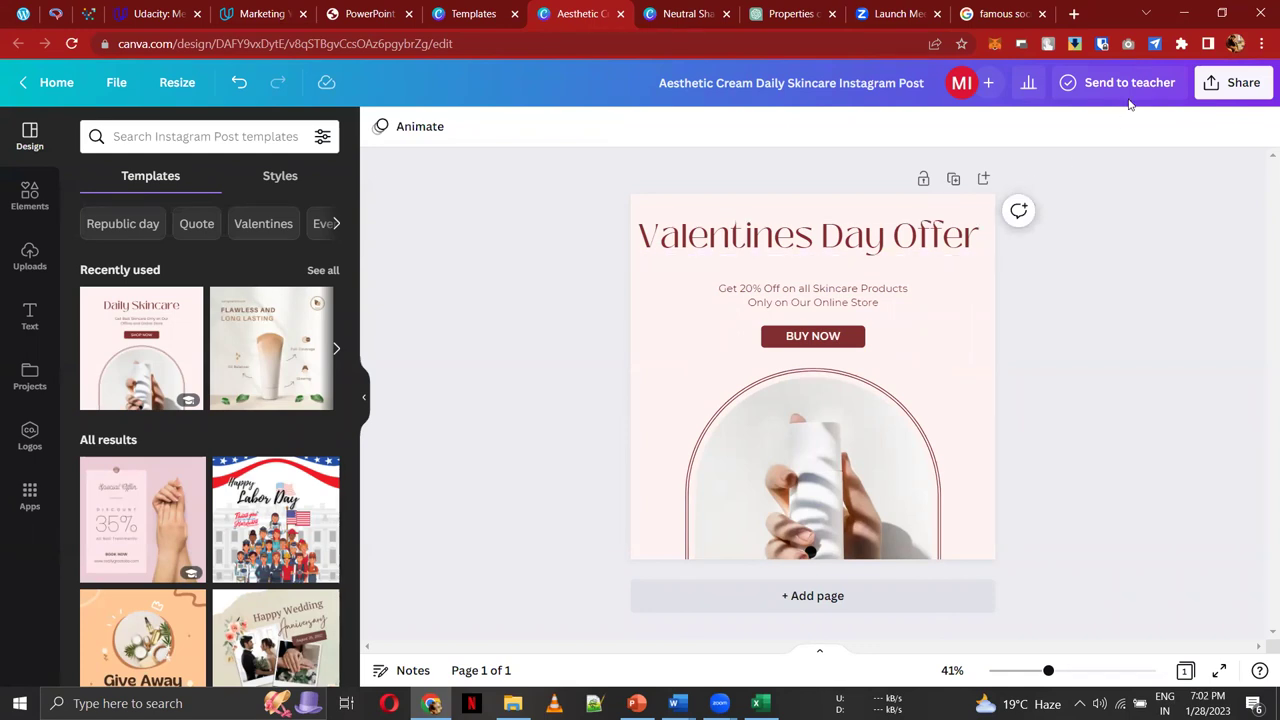
Review the download settings and the file types available for exporting the design
left_click(1200, 88)
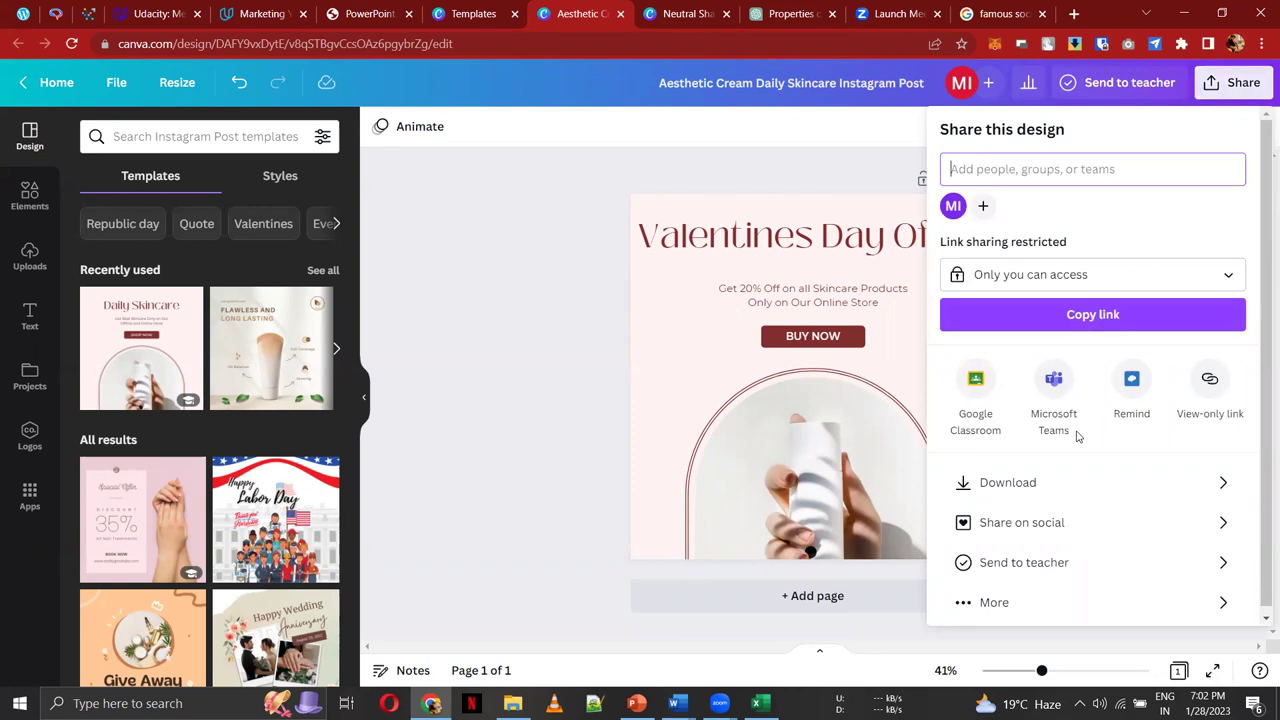
left_click(1045, 484)
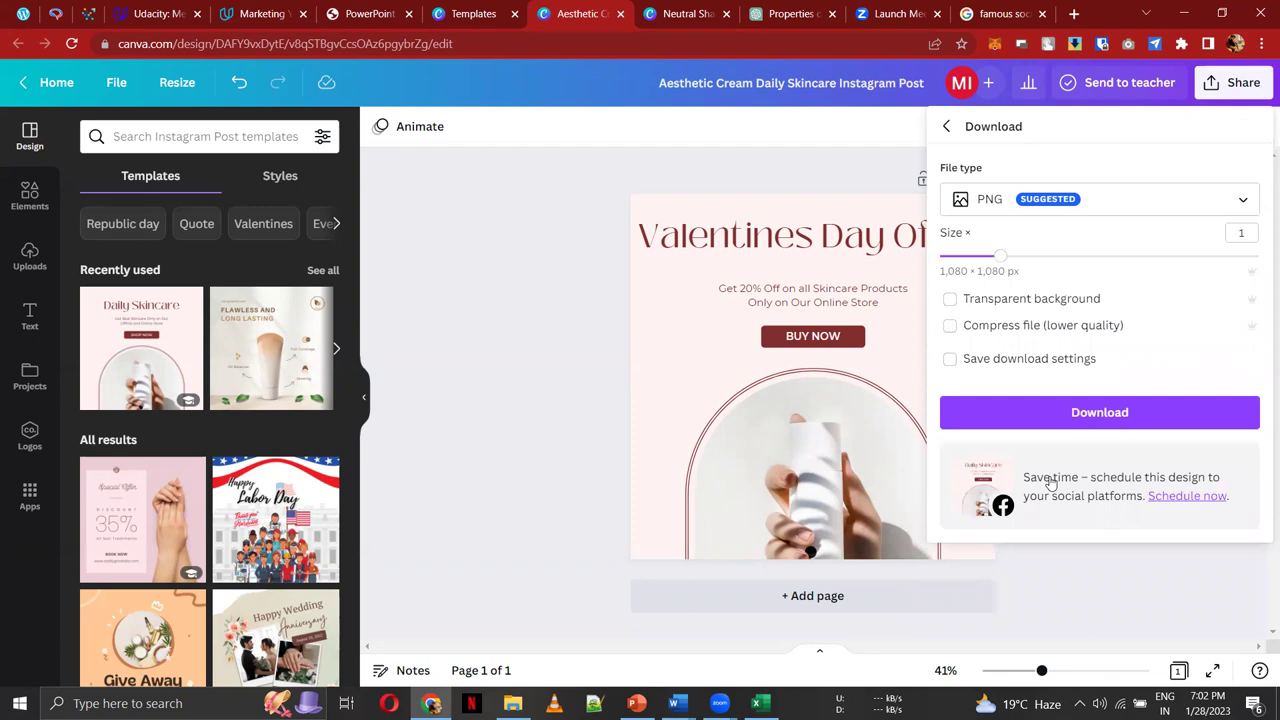
left_click(958, 410)
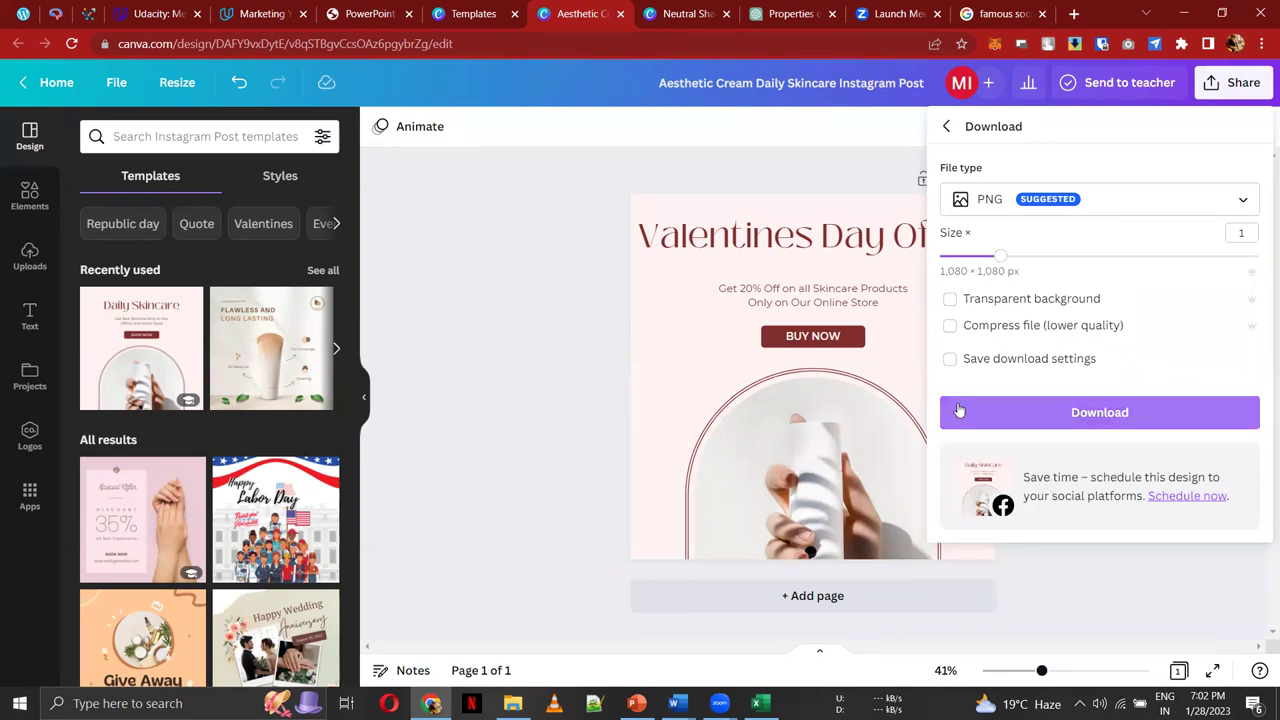
left_click(1027, 217)
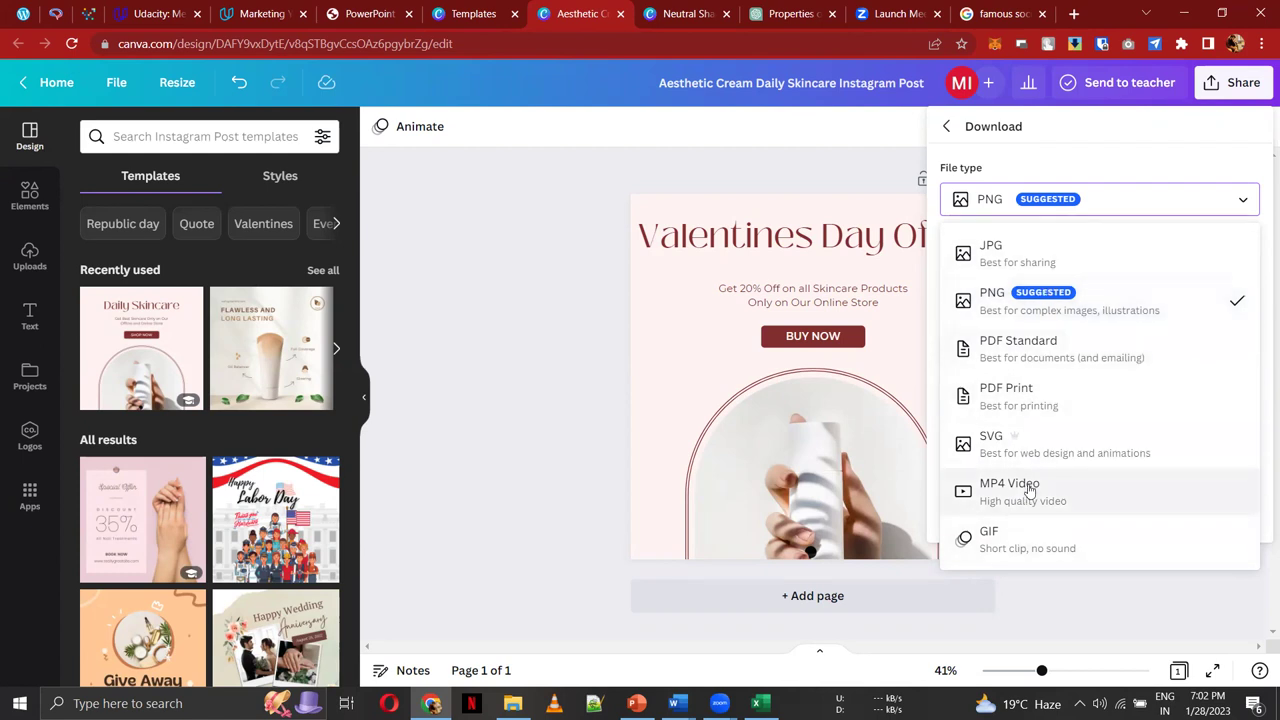
left_click(471, 189)
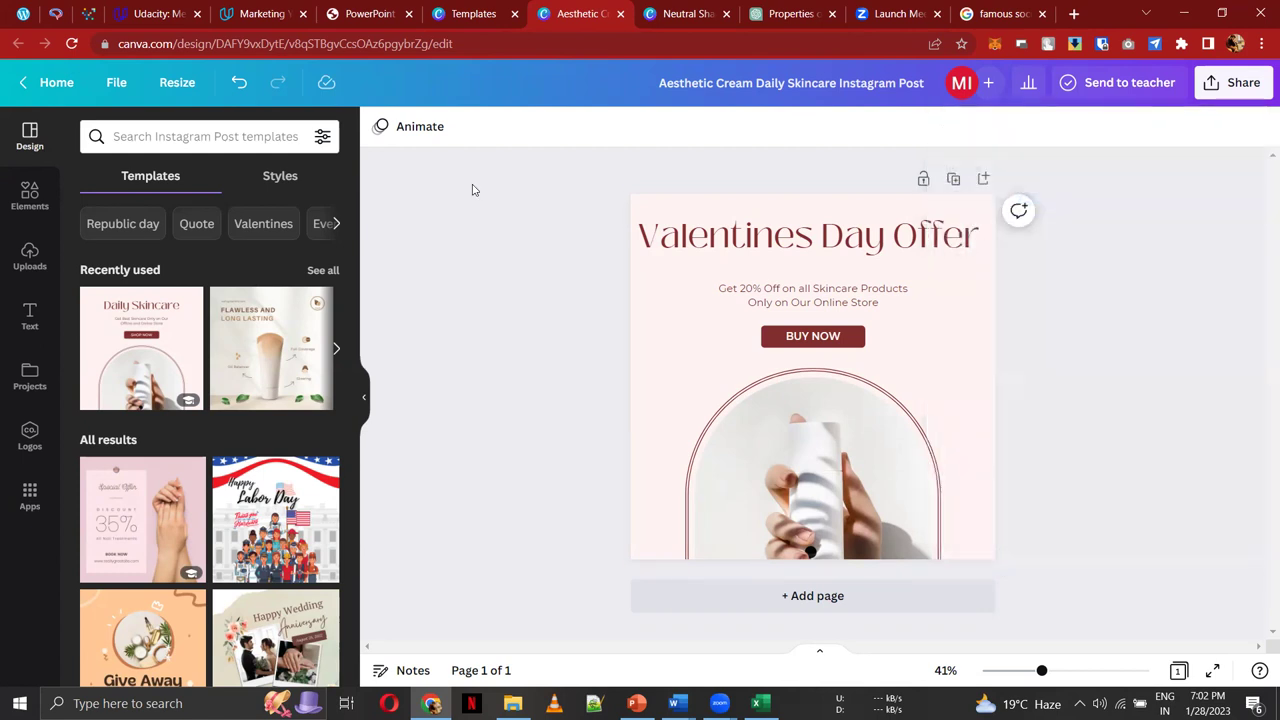
Apply the Sleek page animation to the post and preview it
left_click(412, 126)
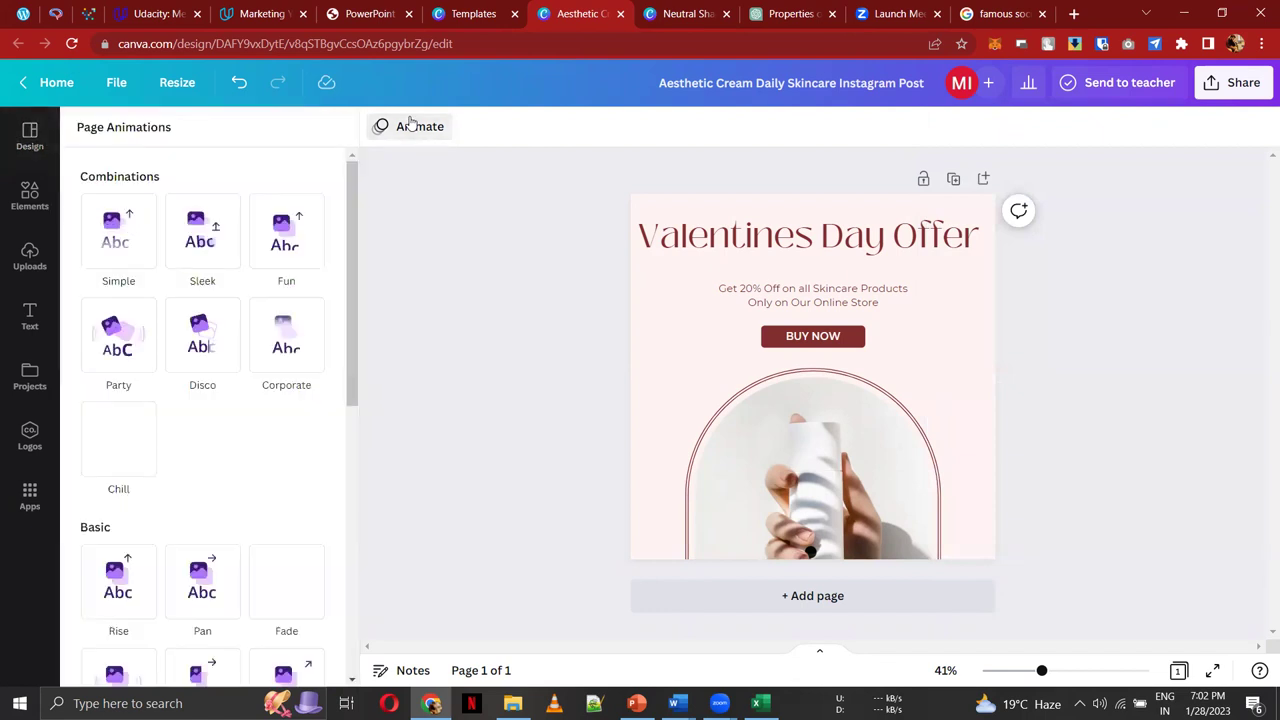
left_click(209, 265)
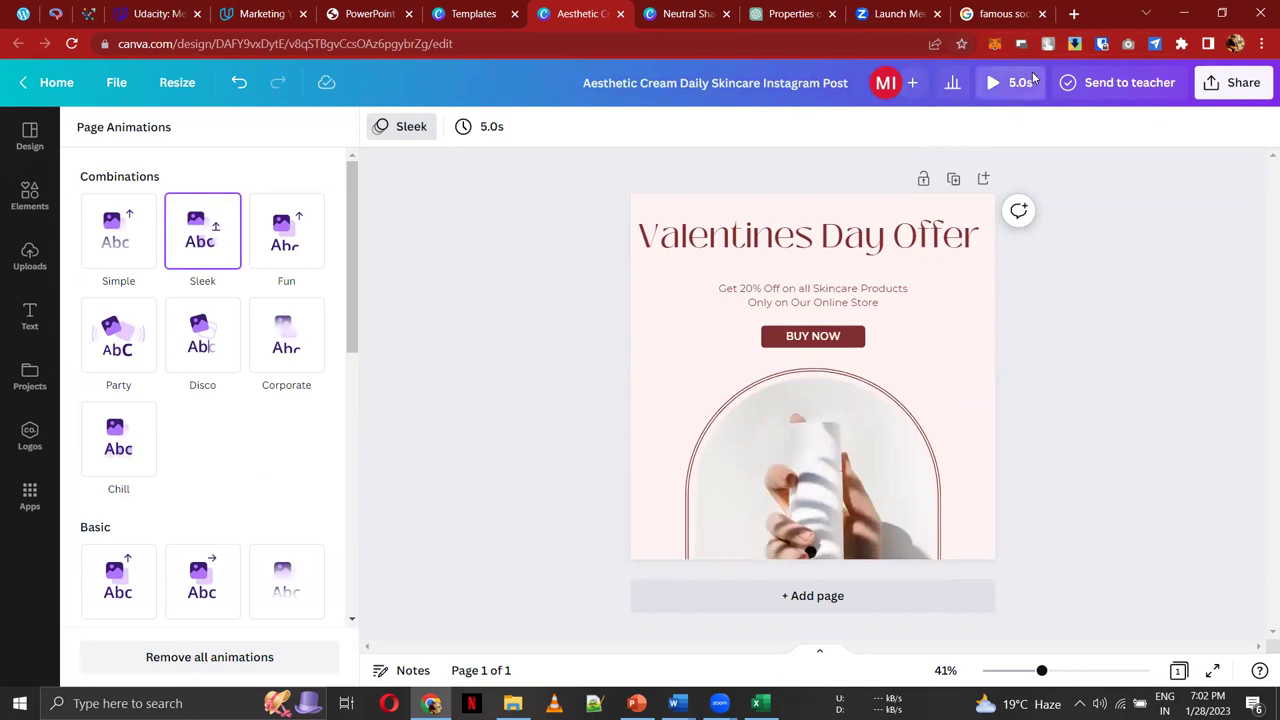
left_click(1022, 82)
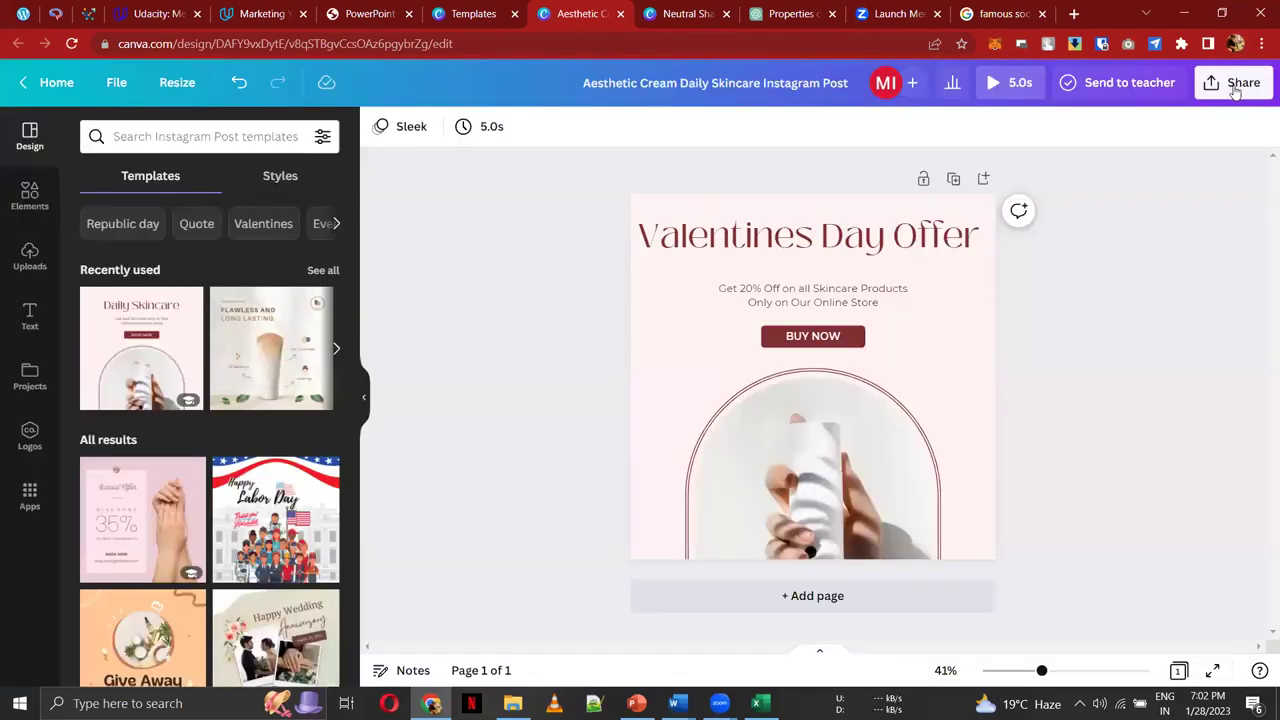
Choose PNG as the download file type for the animated post
left_click(1233, 84)
left_click(1099, 479)
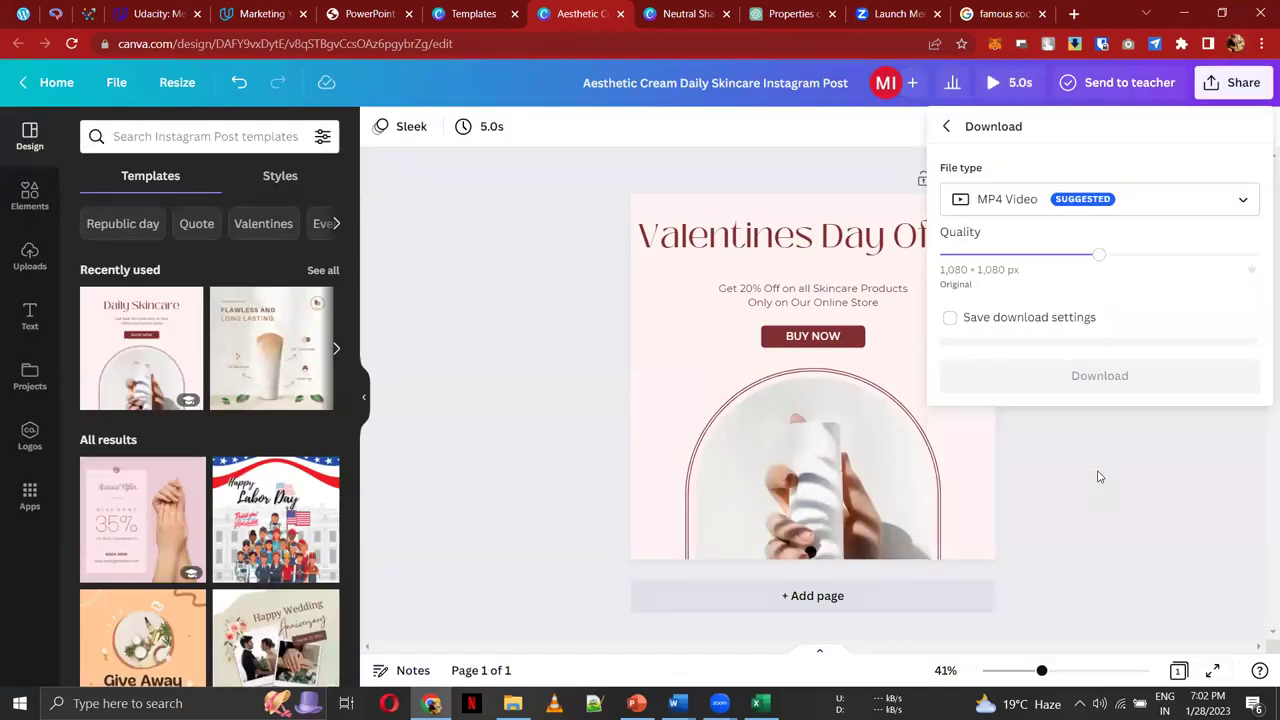
left_click(1120, 203)
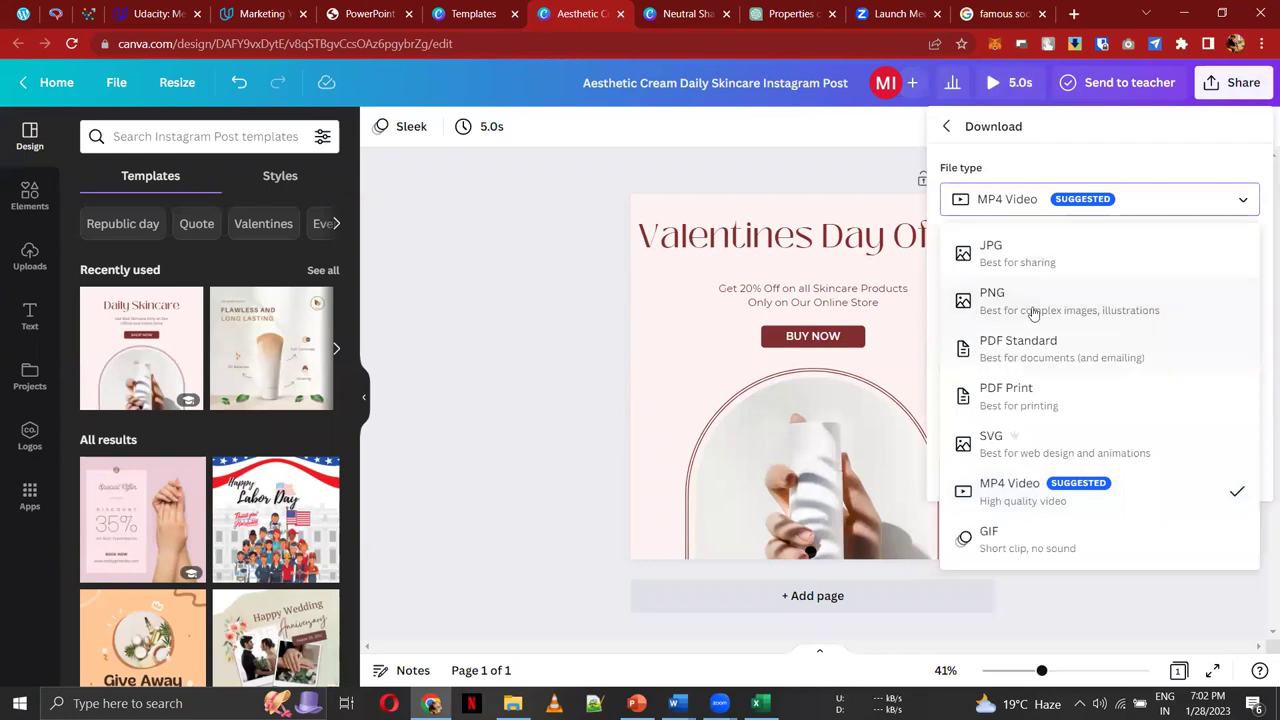
left_click(1036, 311)
Try a 0.875 export size, set it back to 1 (1,080 × 1,080 px), and download the PNG
mouse_move(998, 260)
left_mouse_down()
mouse_move(1258, 254)
mouse_move(986, 257)
mouse_move(1176, 280)
mouse_move(983, 257)
left_mouse_up()
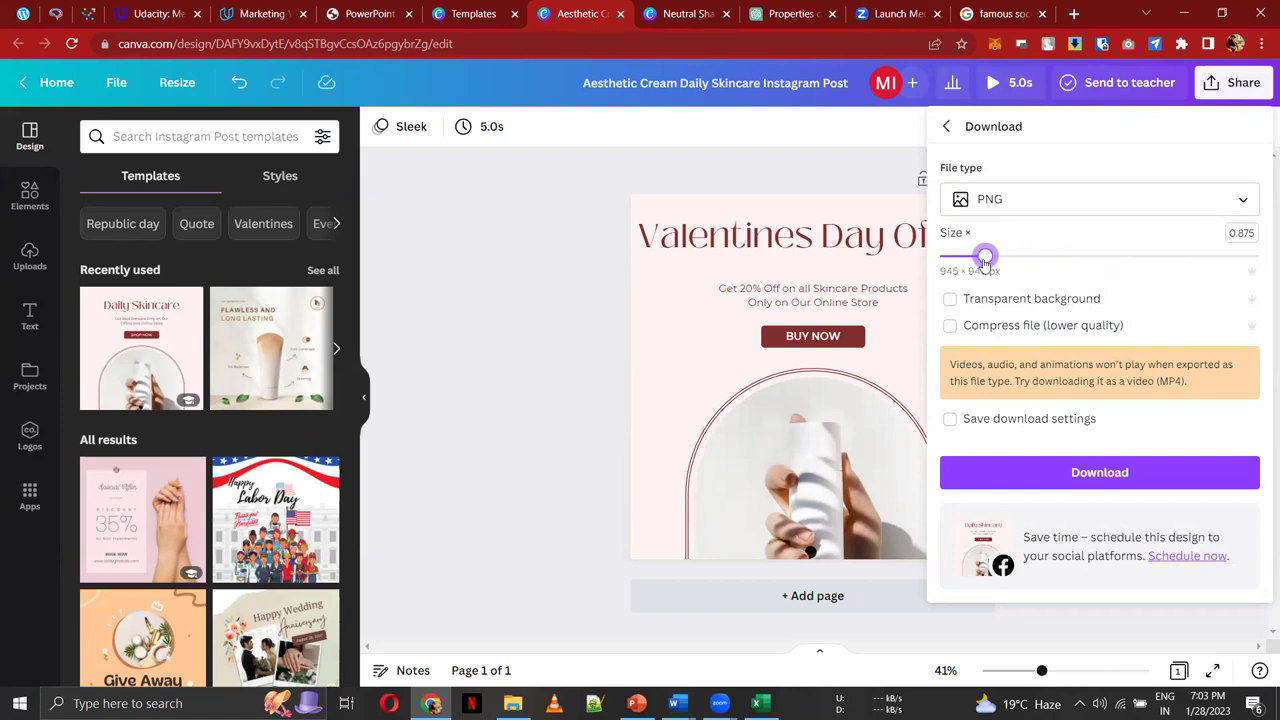
left_click(951, 300)
left_click(951, 325)
left_click(1243, 234)
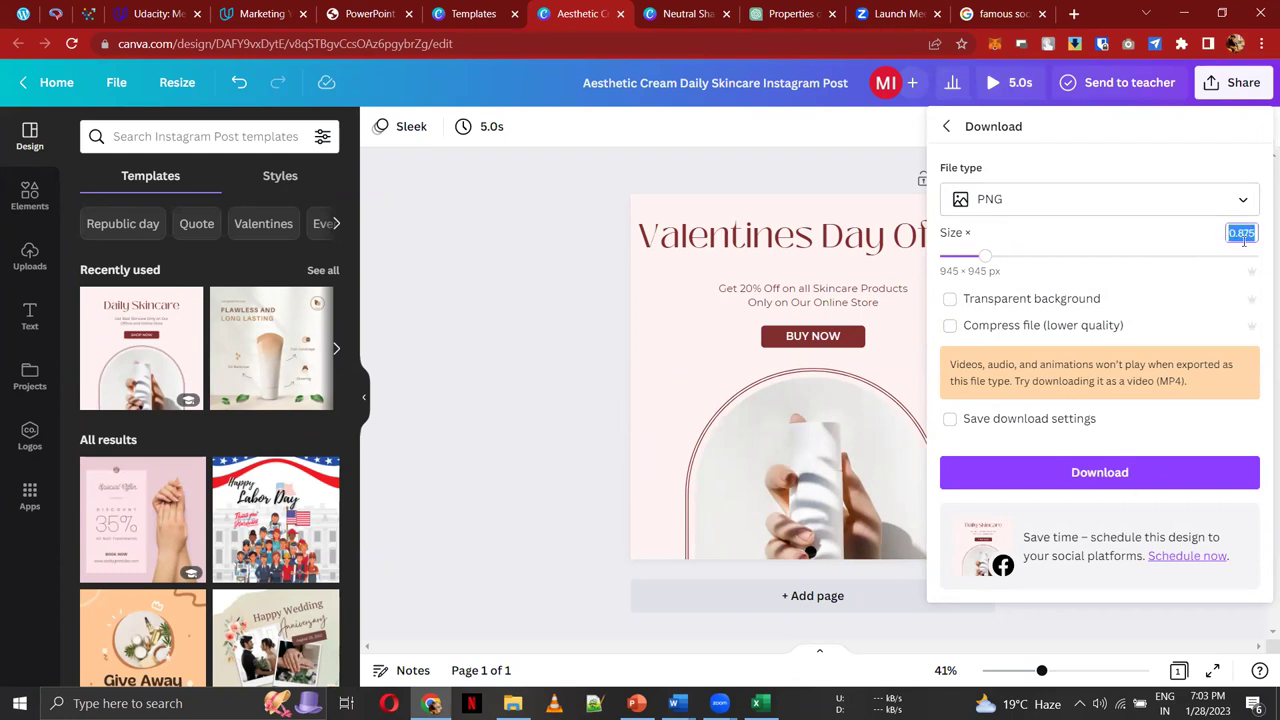
type("1")
left_click(1058, 448)
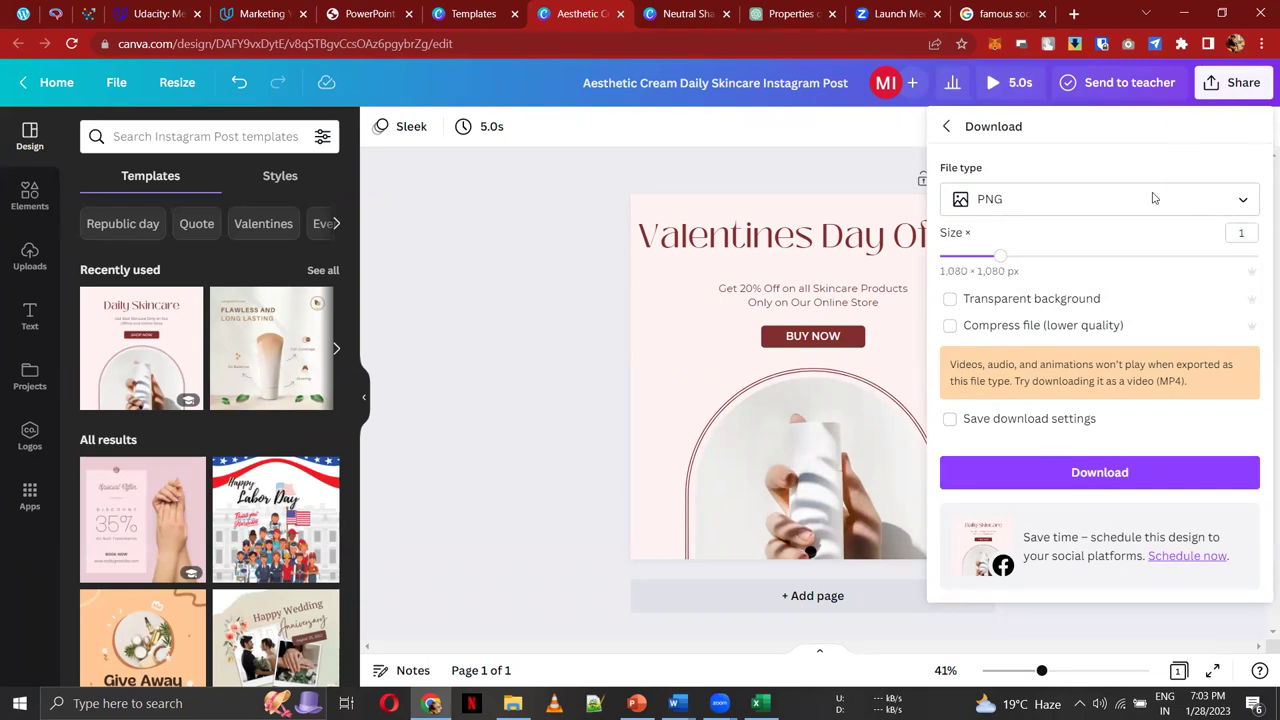
left_click(1044, 481)
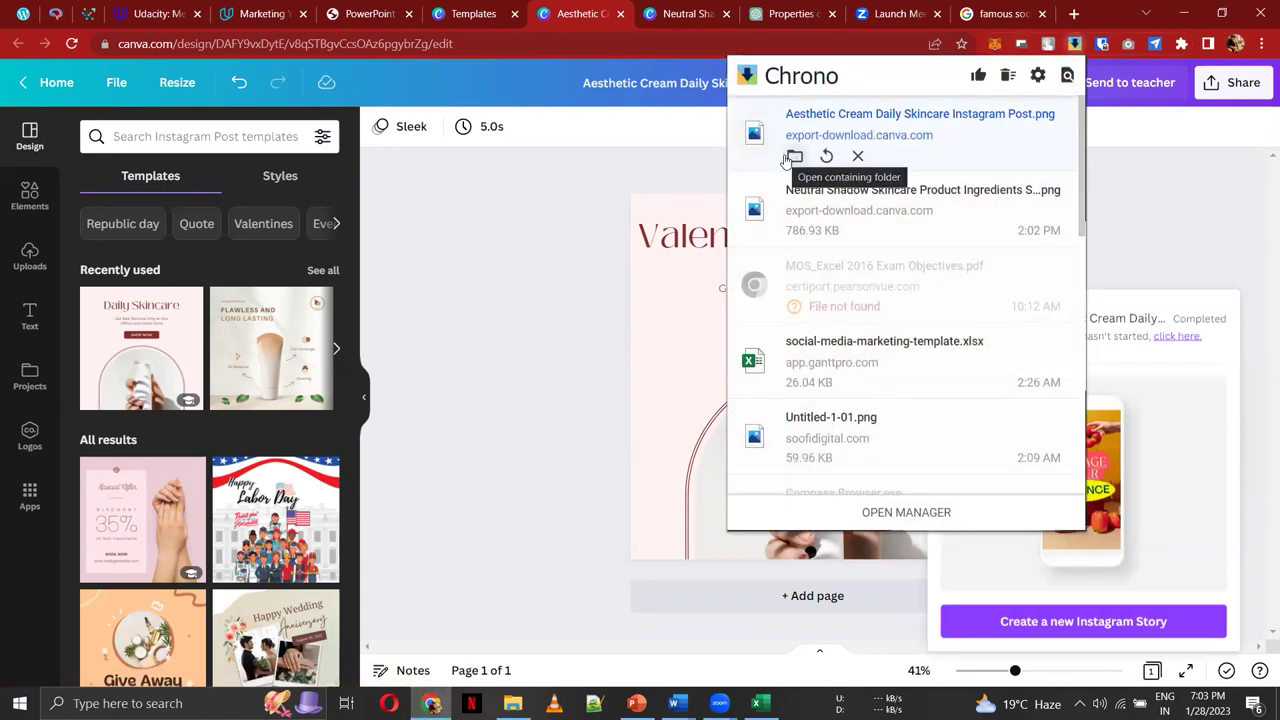
left_click(540, 254)
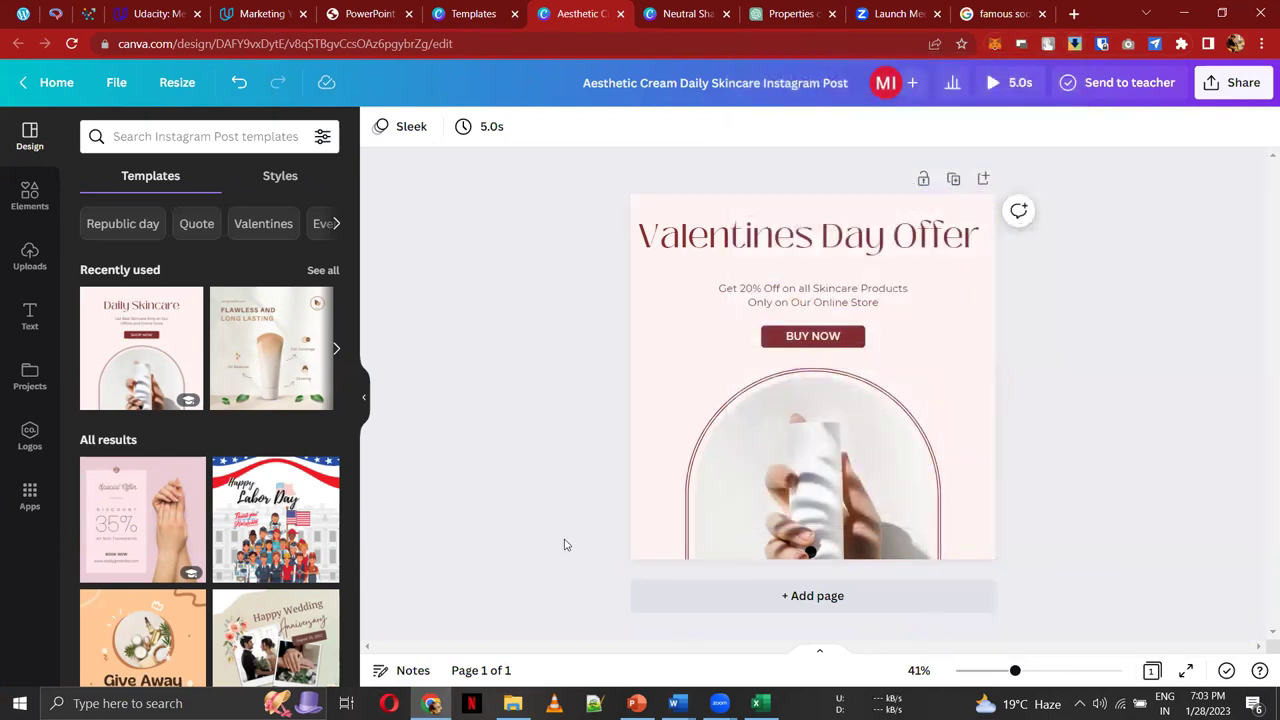
Switch to the PYUR social media strategy presentation in PowerPoint, on the Content Theme Sample Post slide
mouse_move(674, 703)
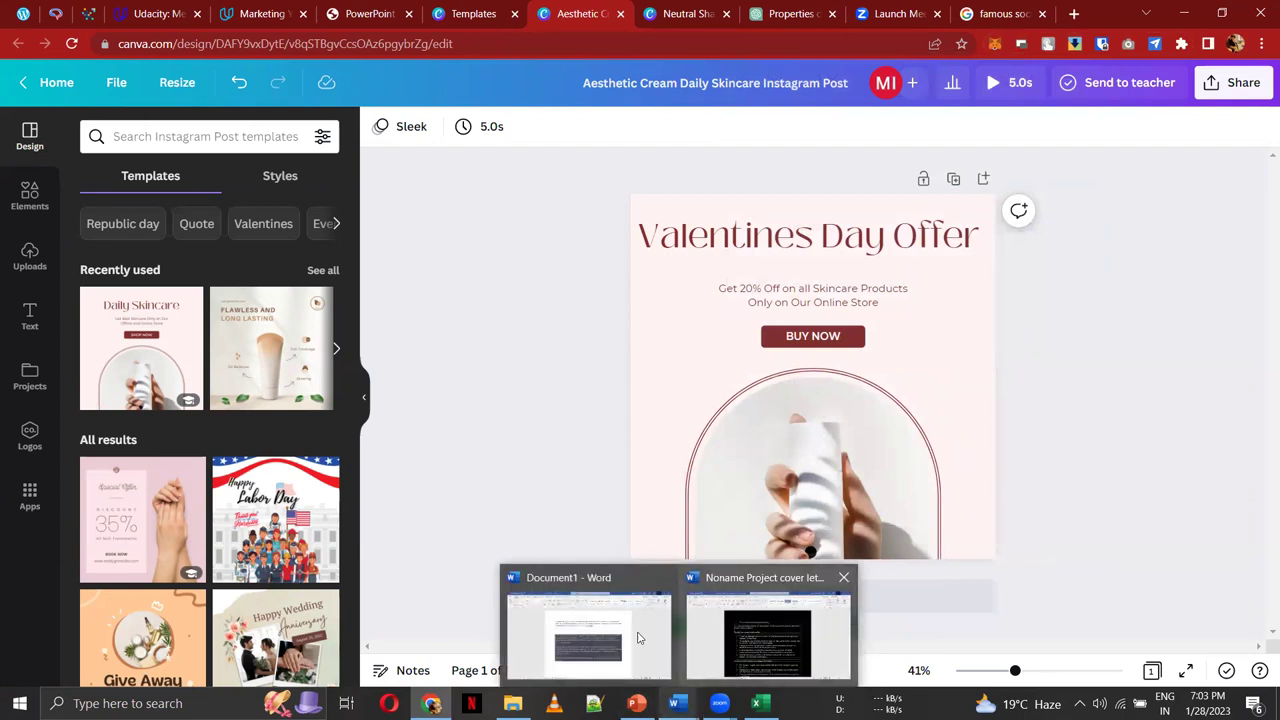
key("alt+Tab")
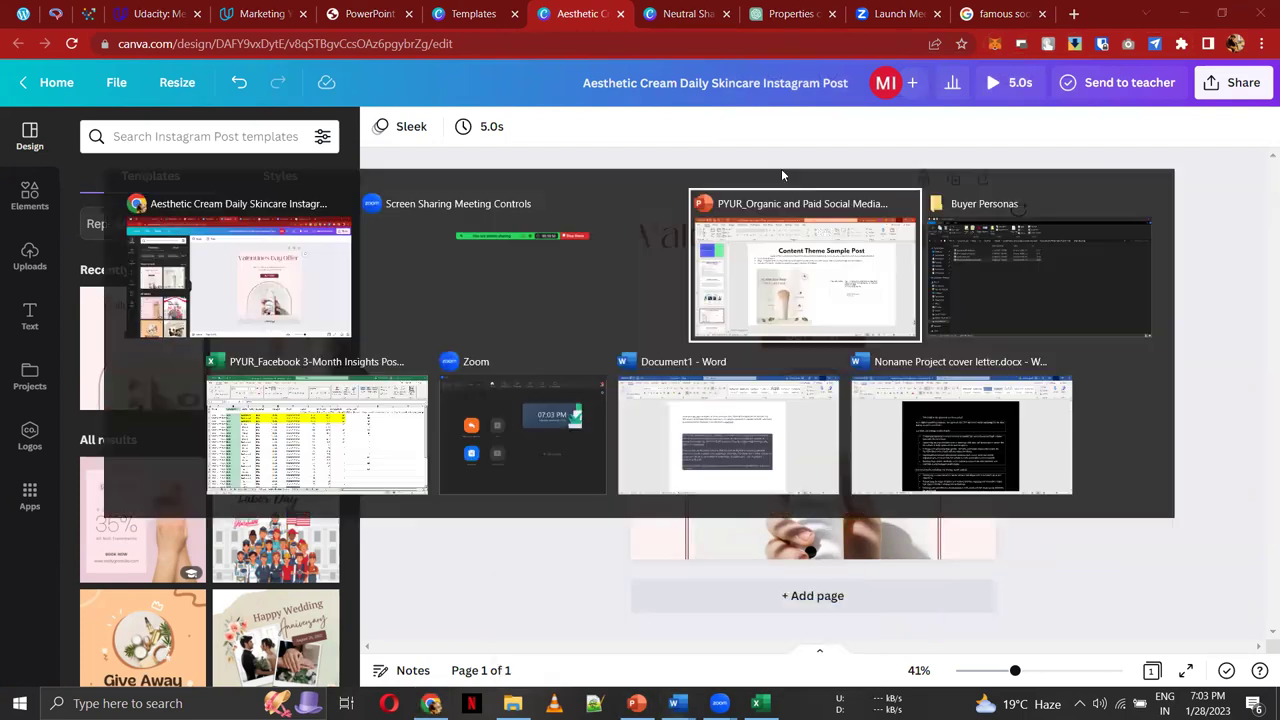
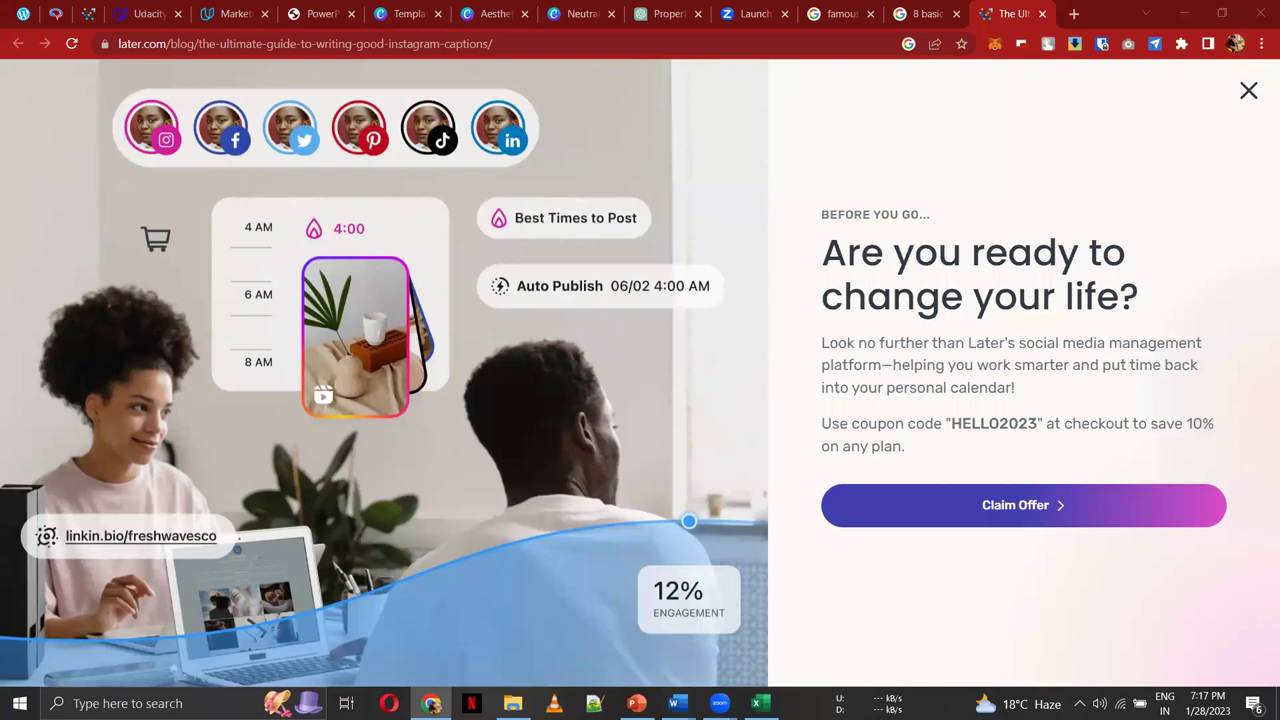
key("alt+Tab")
key("alt+Tab")
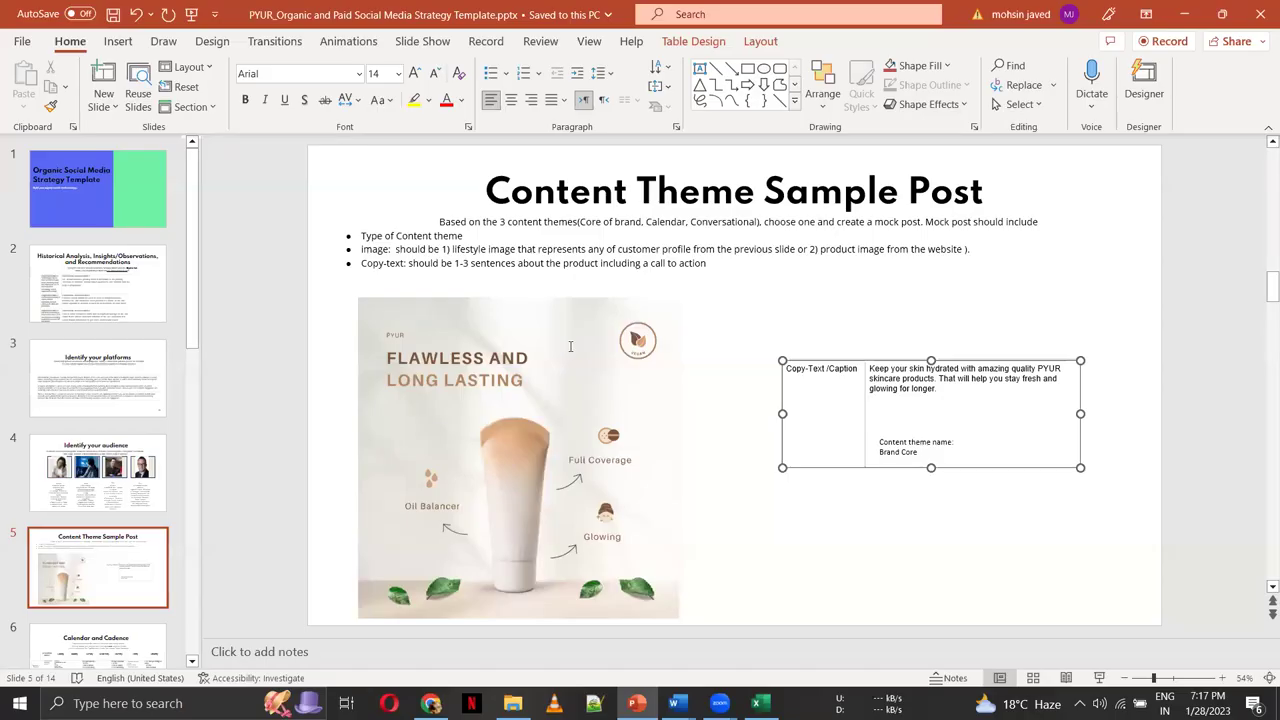
Switch to the PYUR Facebook 3-Month Insights workbook in Excel and open the Fall 2021 Facebook Paid Data sheet
key("alt+Tab")
key("Tab")
key("Tab")
key("Tab")
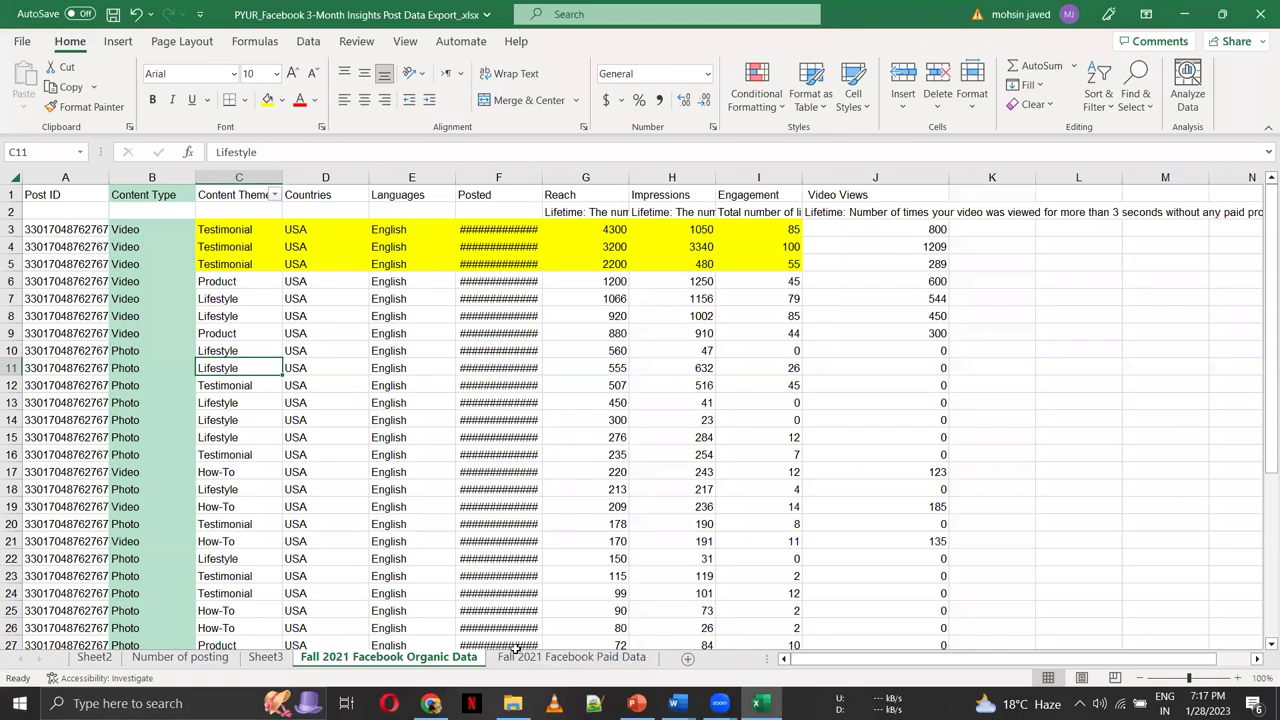
left_click(516, 646)
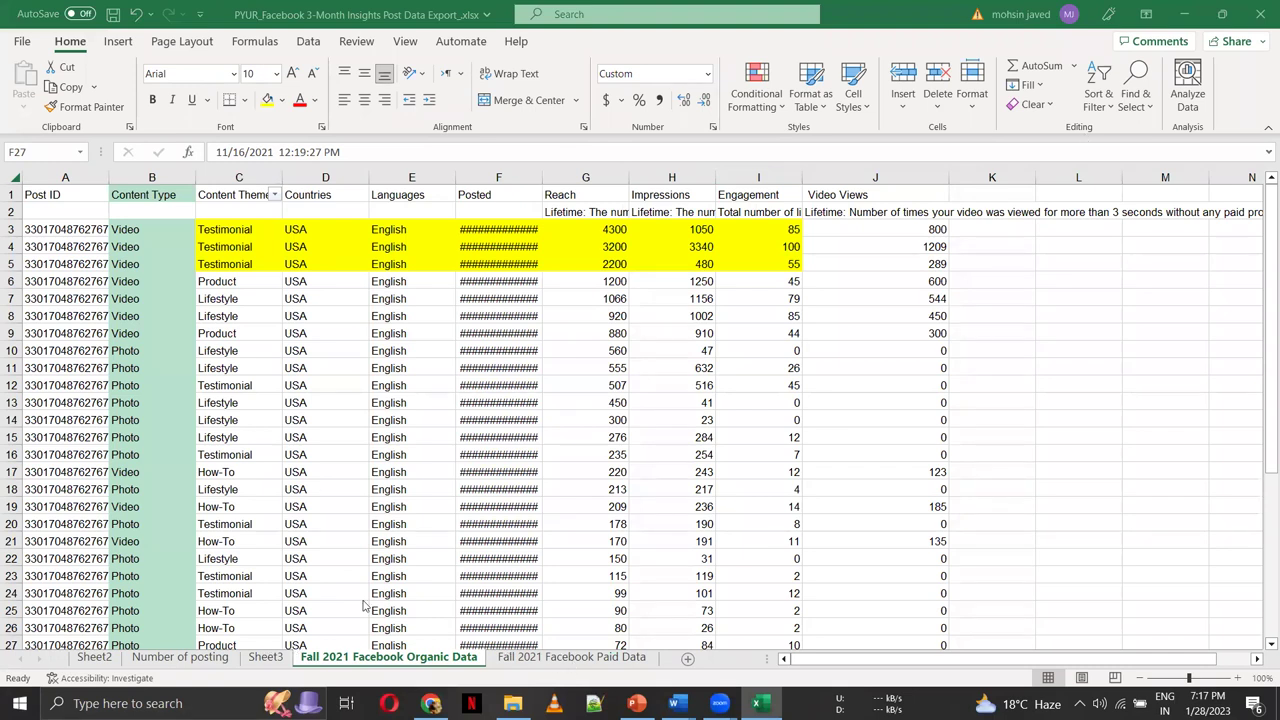
left_click(583, 655)
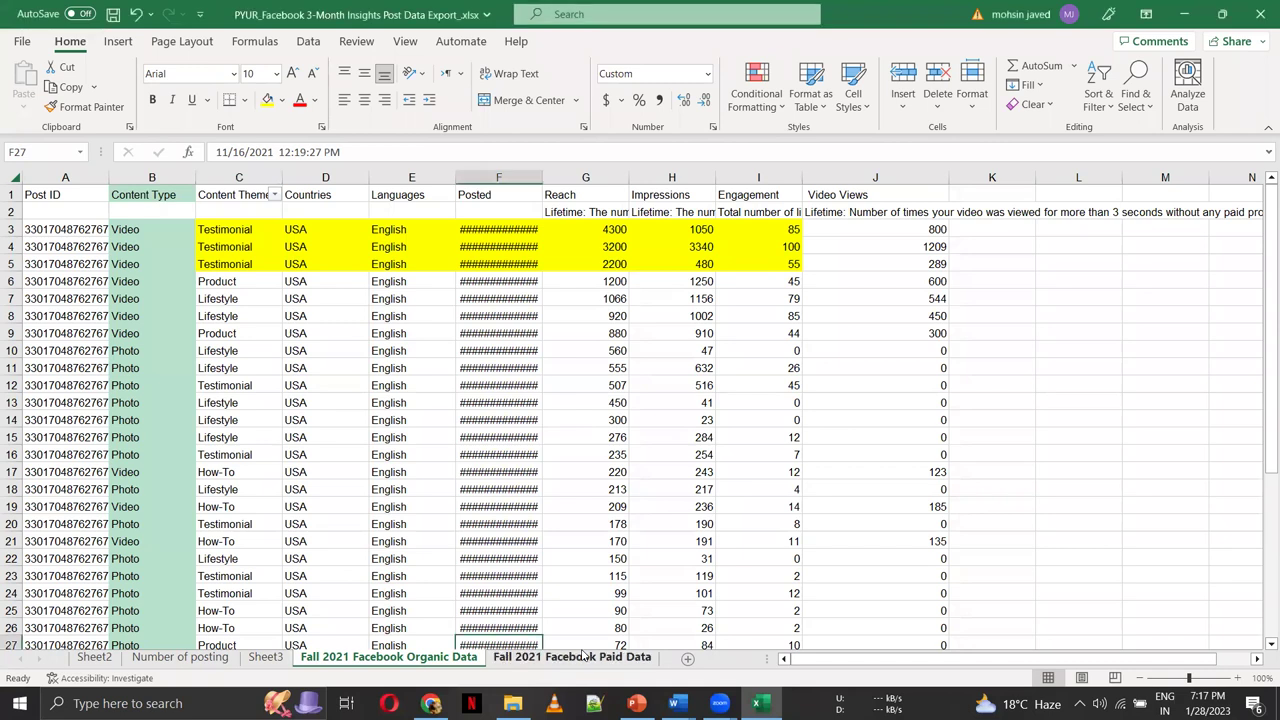
Open the Fall 2021 Facebook Paid Data sheet and go to the campaign table in its first rows
left_click(583, 658)
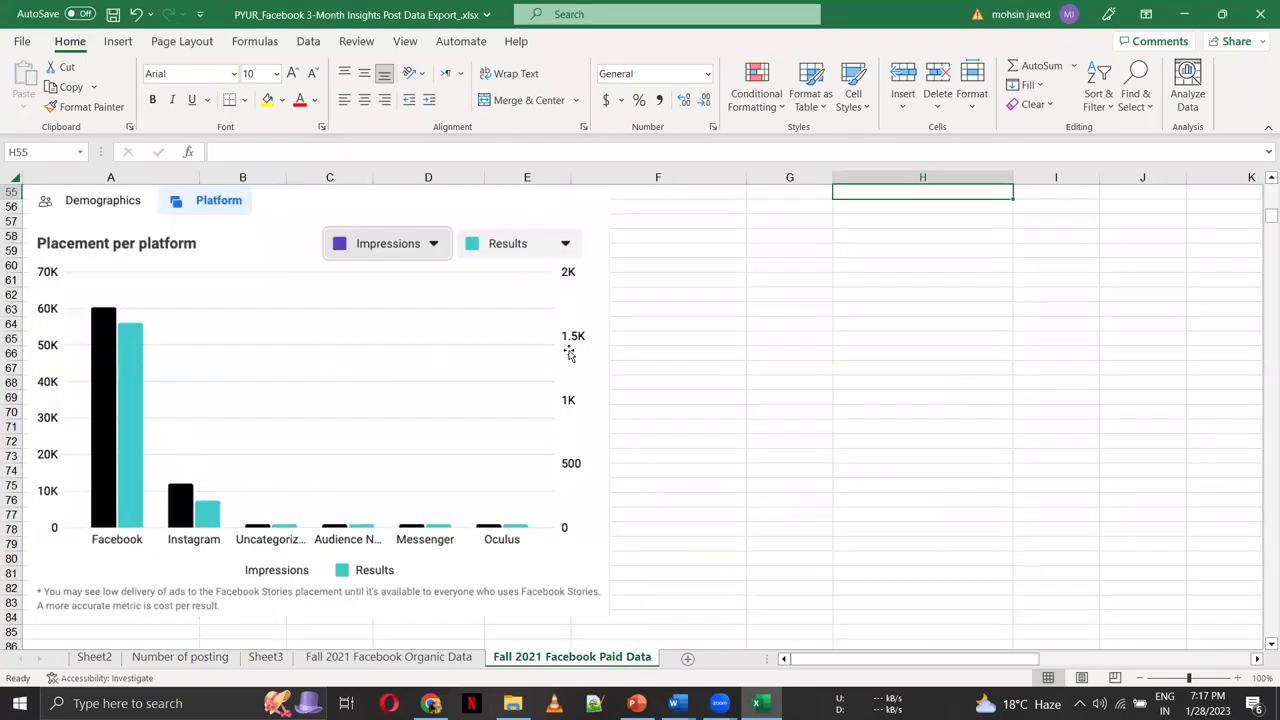
left_click(734, 337)
key("Up")
key("Up")
key("Up")
key("Up")
key("Up")
key("Up")
key("Up")
key("Up")
key("Up")
key("Up")
key("Up")
key("Up")
key("Up")
key("Up")
key("Up")
key("Up")
key("Up")
key("Up")
key("Up")
key("Up")
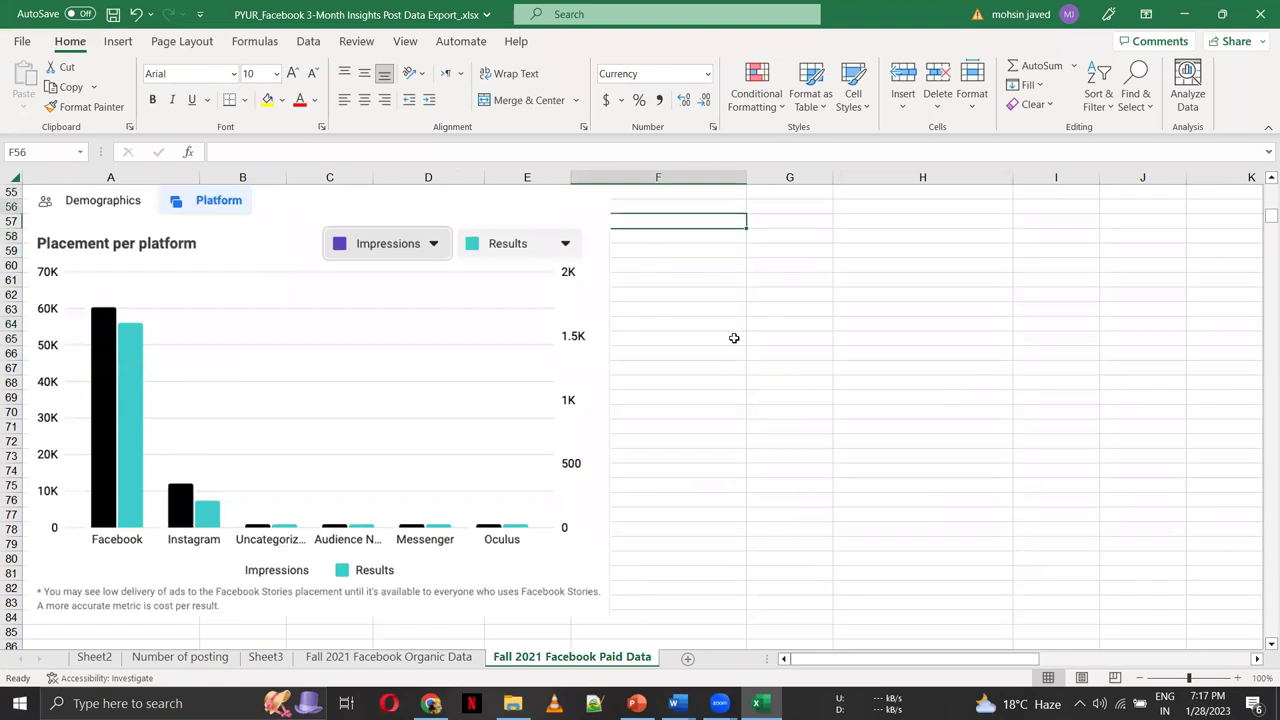
key("Up")
key("Up")
key("Up")
key("Up")
key("Up")
key("Up")
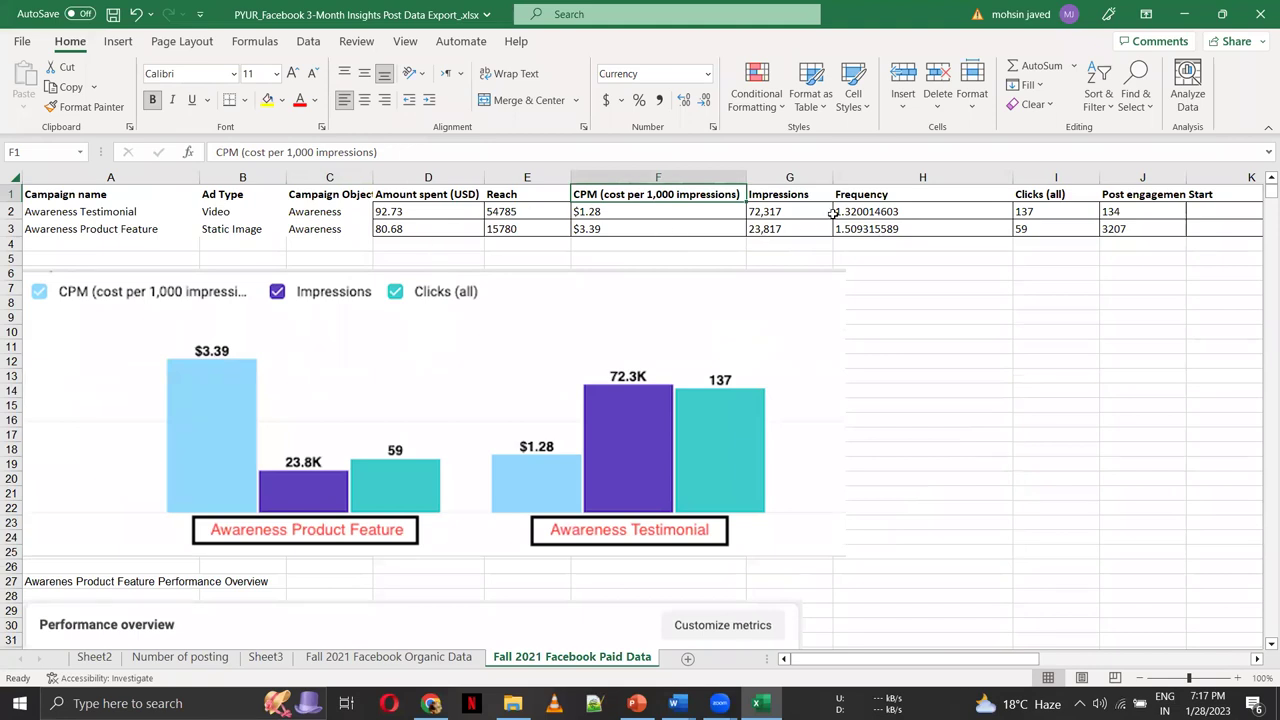
key("Down")
key("Down")
key("Down")
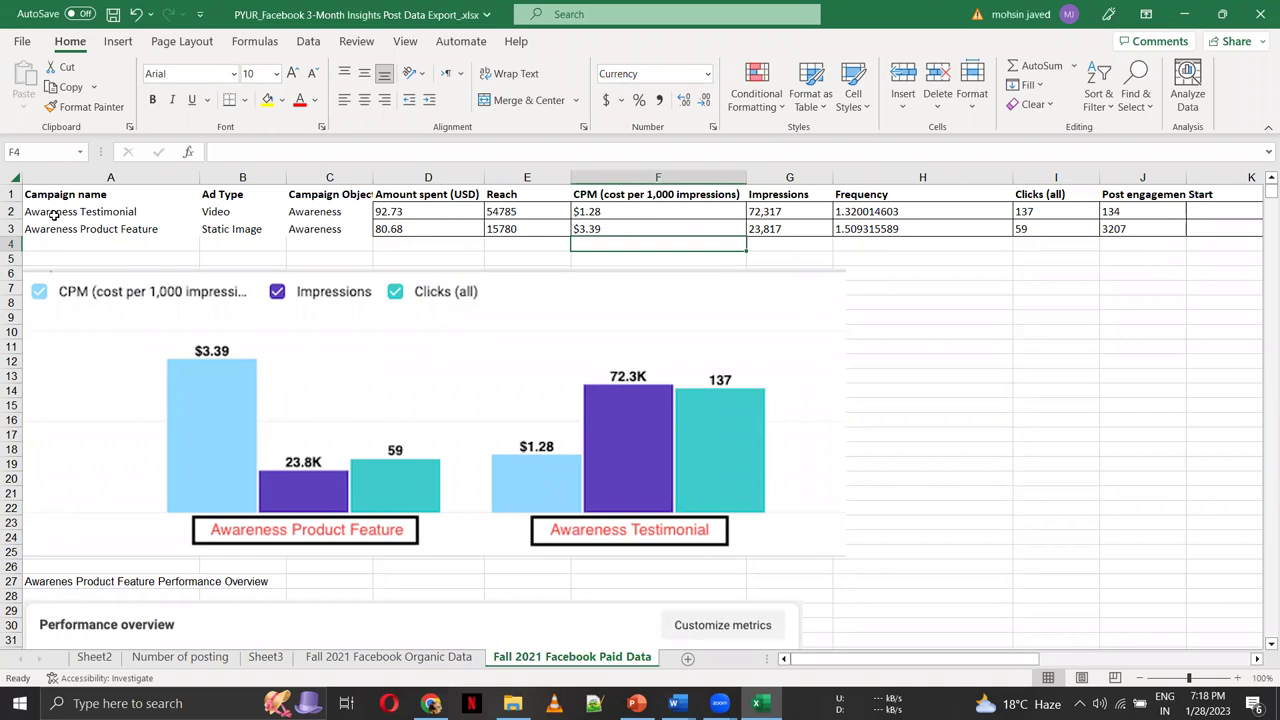
Examine the Awareness Testimonial campaign's name, ad type, objective and amount spent, enlarging the sheet for readability
key("Left")
key("Left")
key("Left")
key("Left")
key("Left")
key("Up")
key("Up")
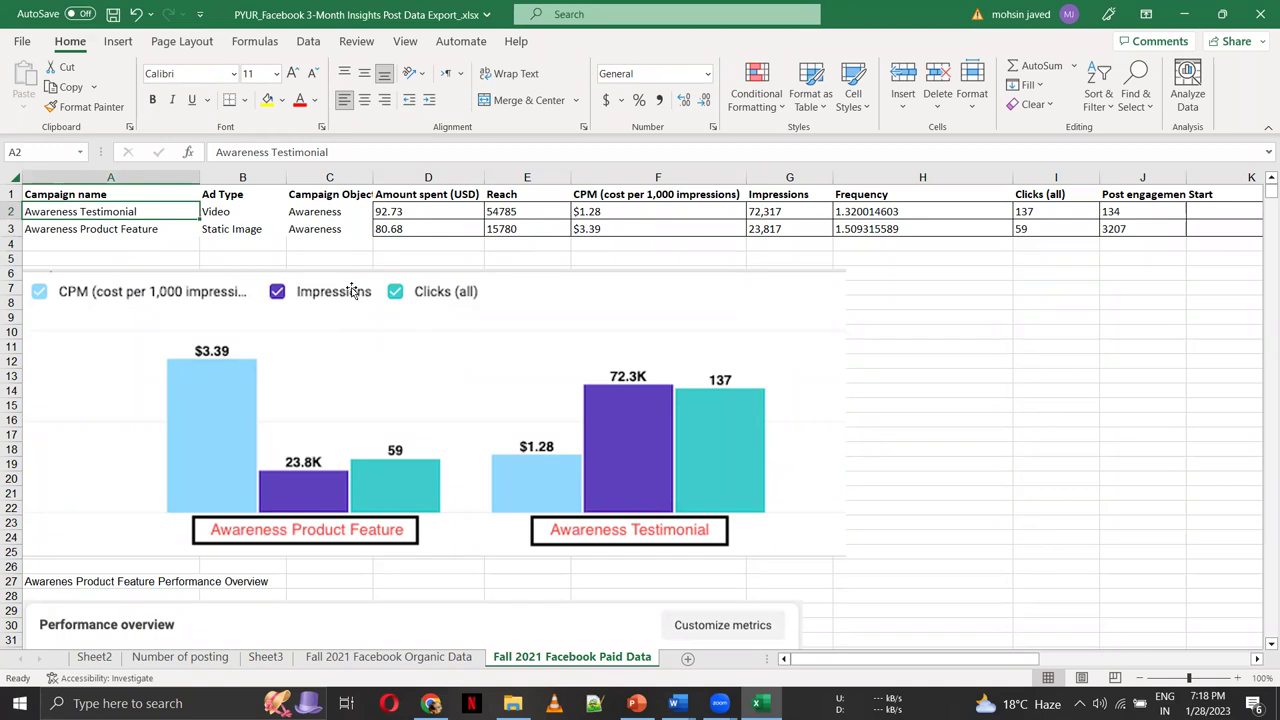
key("Right")
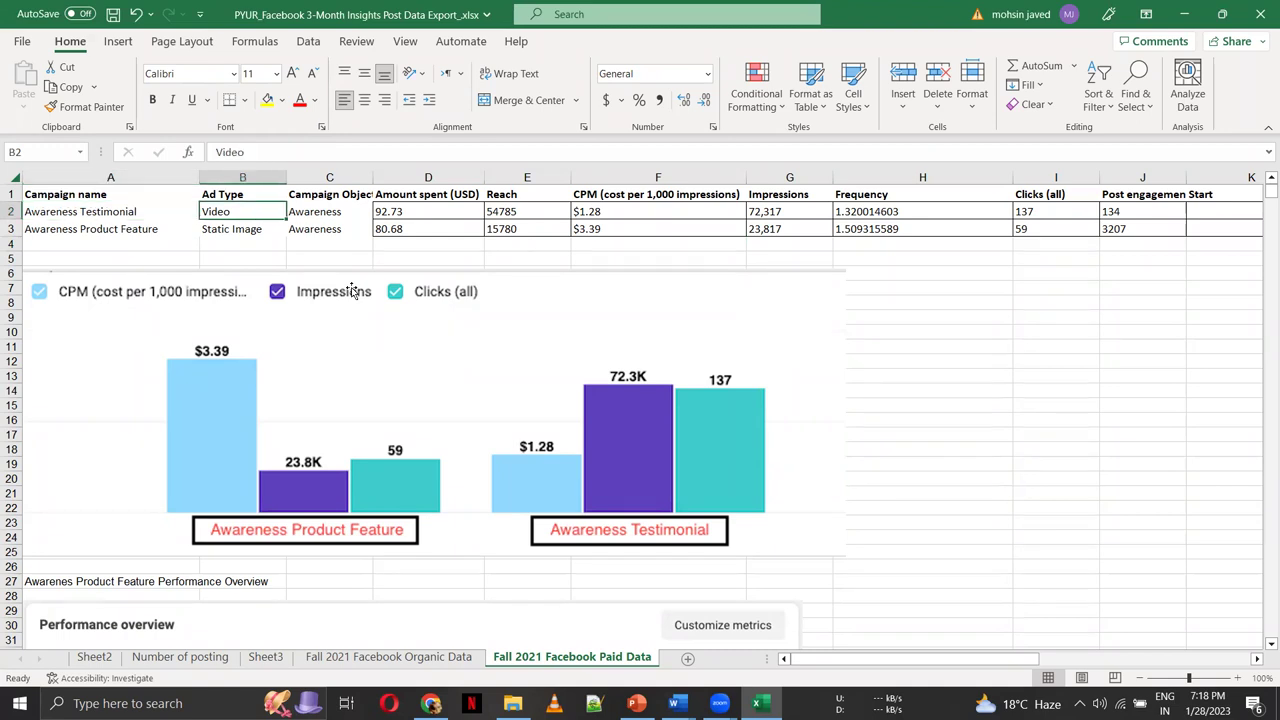
key("Right")
key("Right")
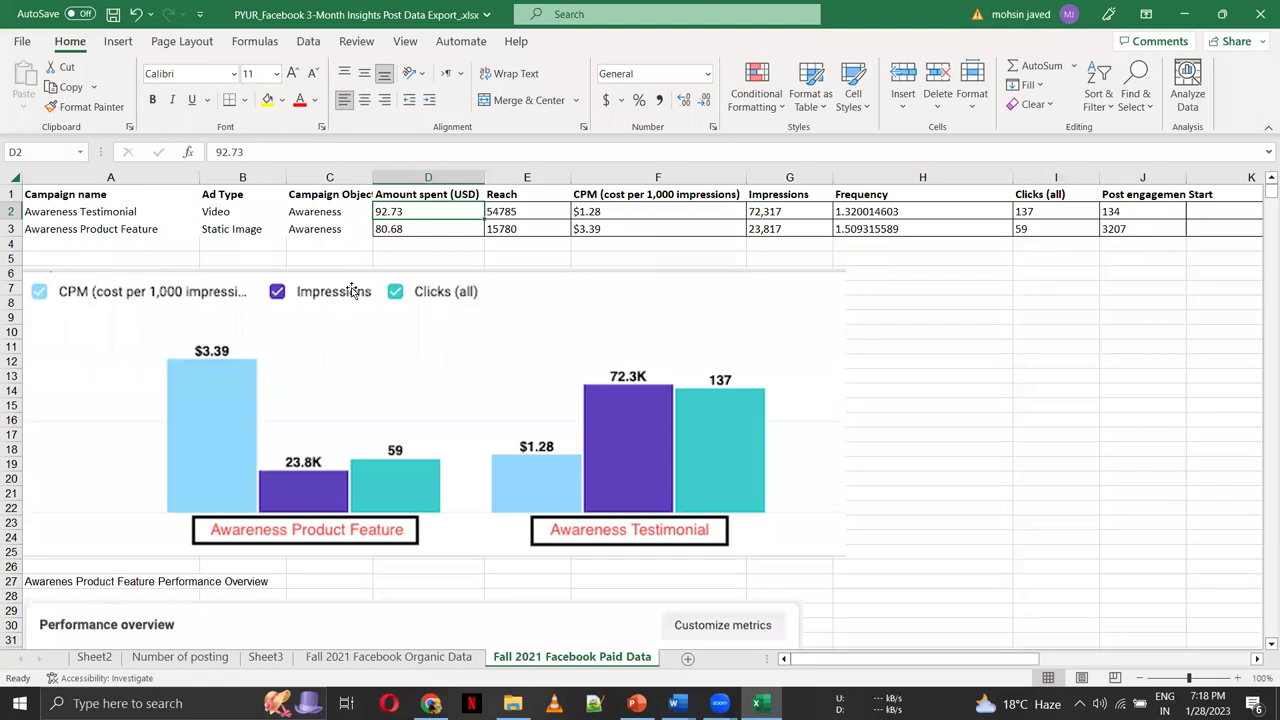
scroll(407, 250, "up", 1)
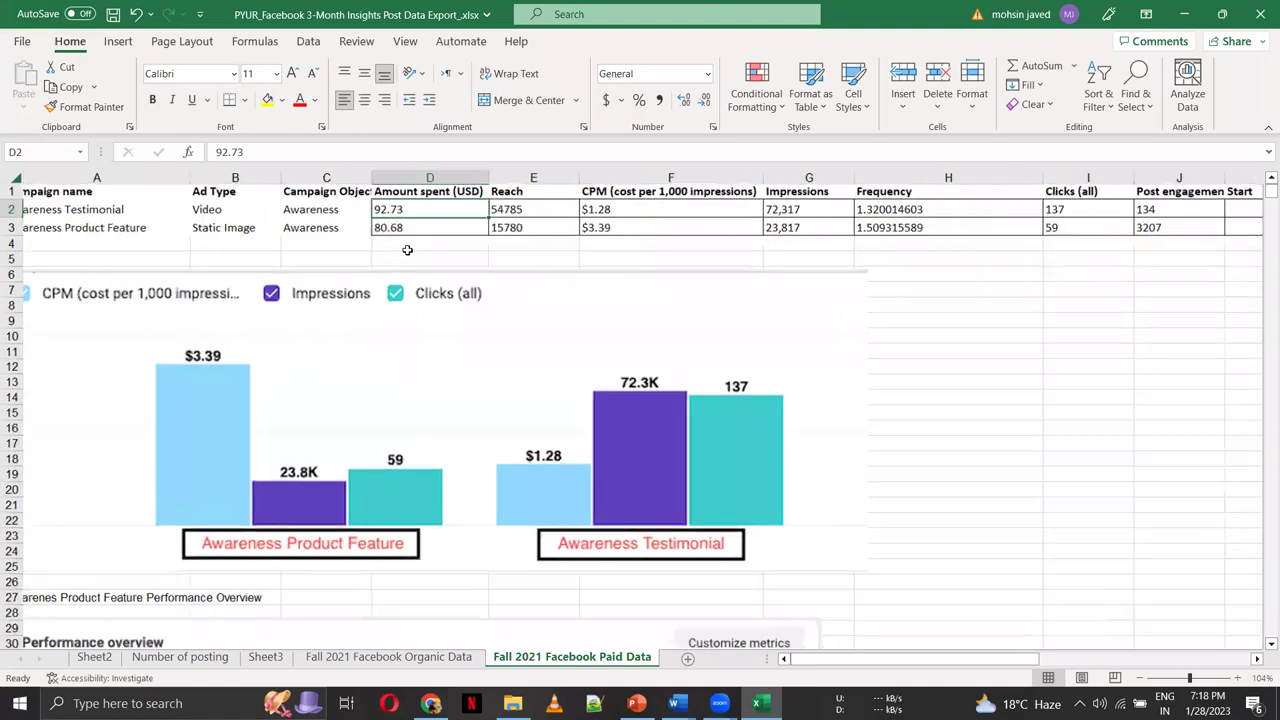
scroll(407, 250, "up", 4)
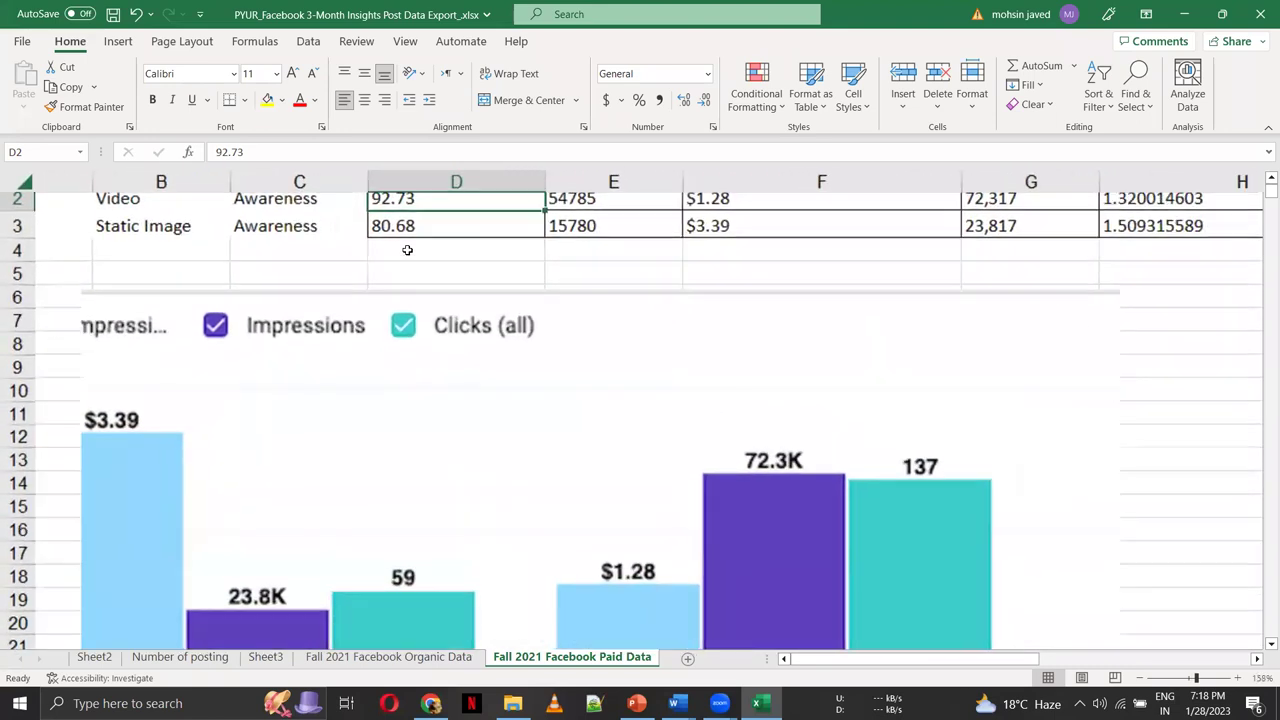
scroll(407, 250, "up", 1)
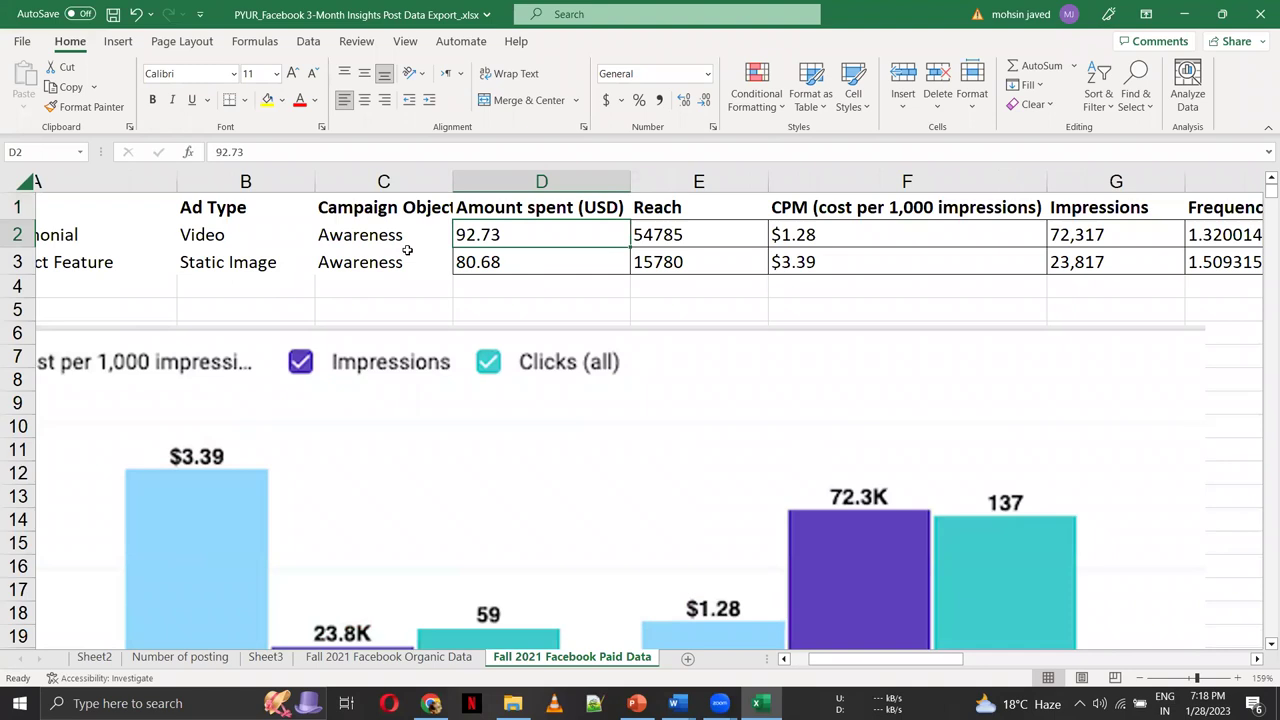
Review the Awareness Testimonial campaign's reach, CPM, impressions, frequency, clicks and post engagement
key("Right")
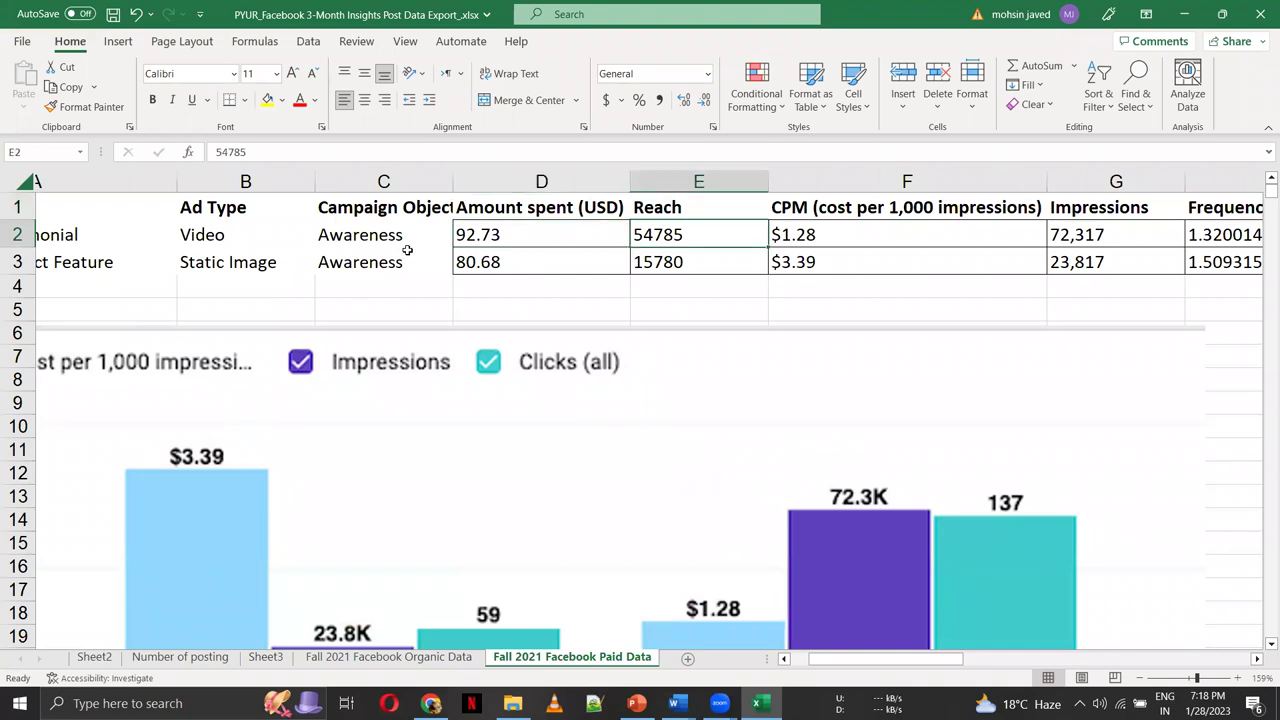
key("Right")
key("Right")
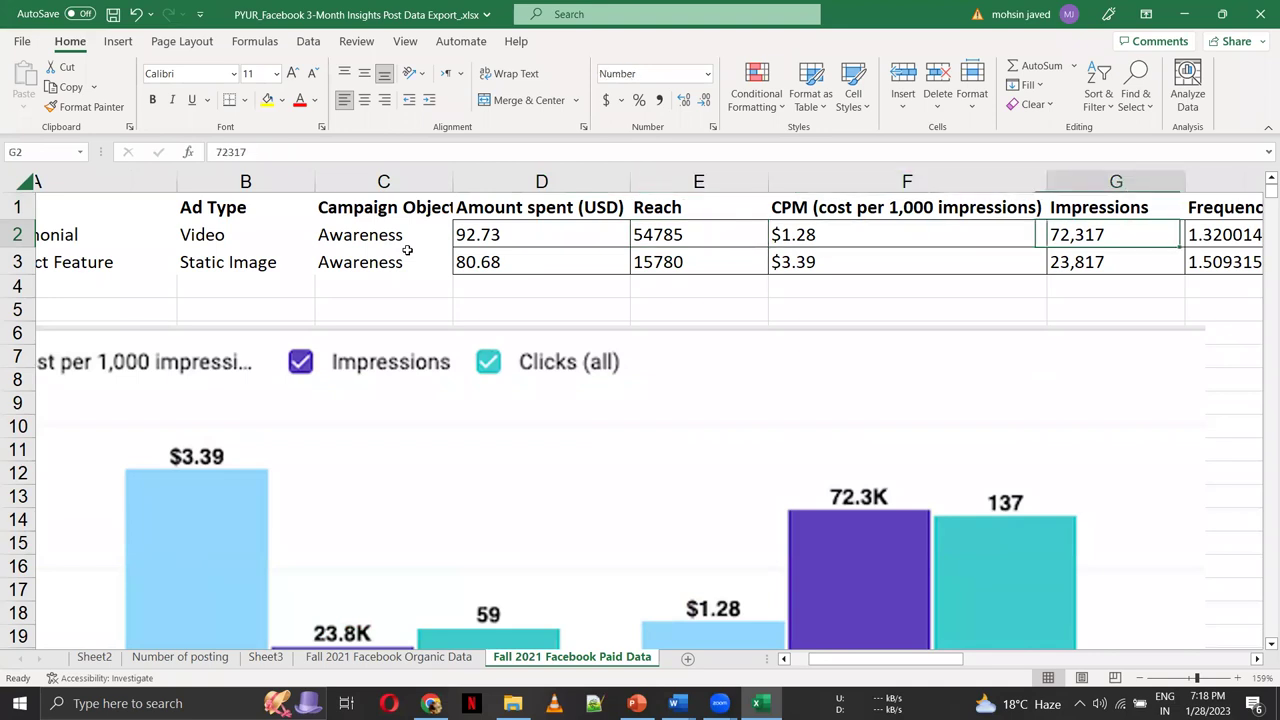
key("Right")
key("Right")
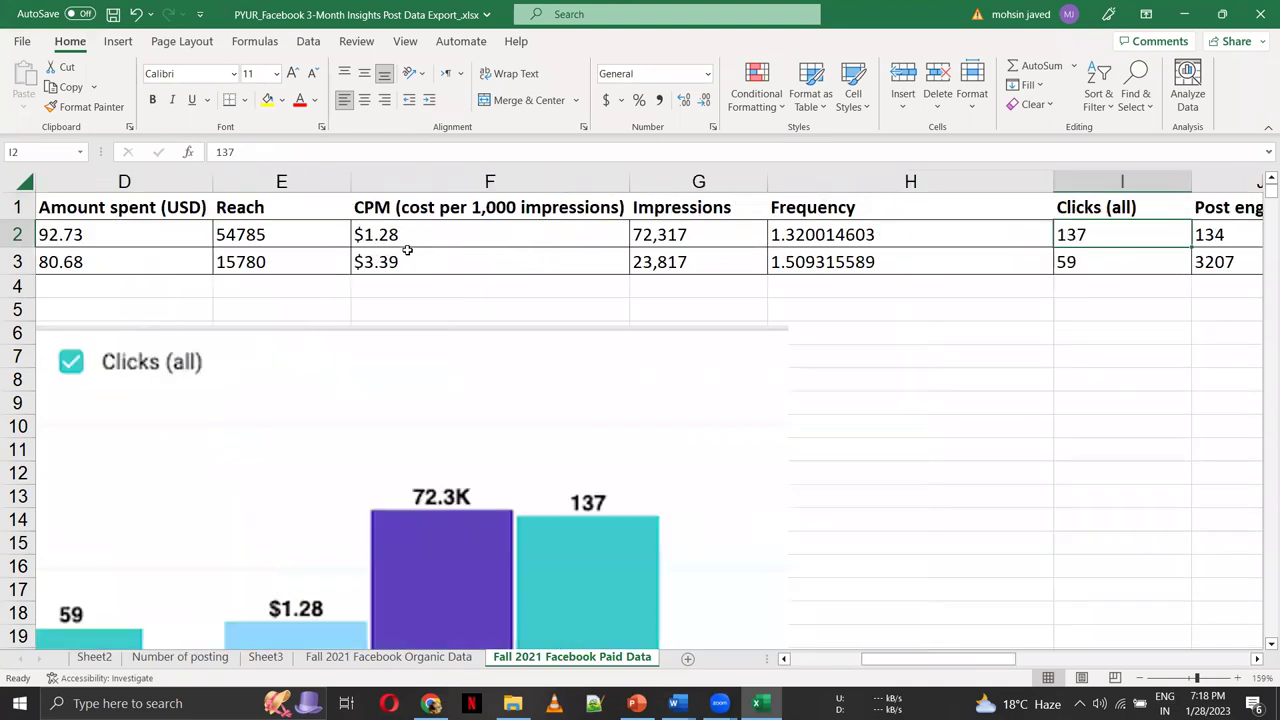
key("Left")
key("Left")
key("Left")
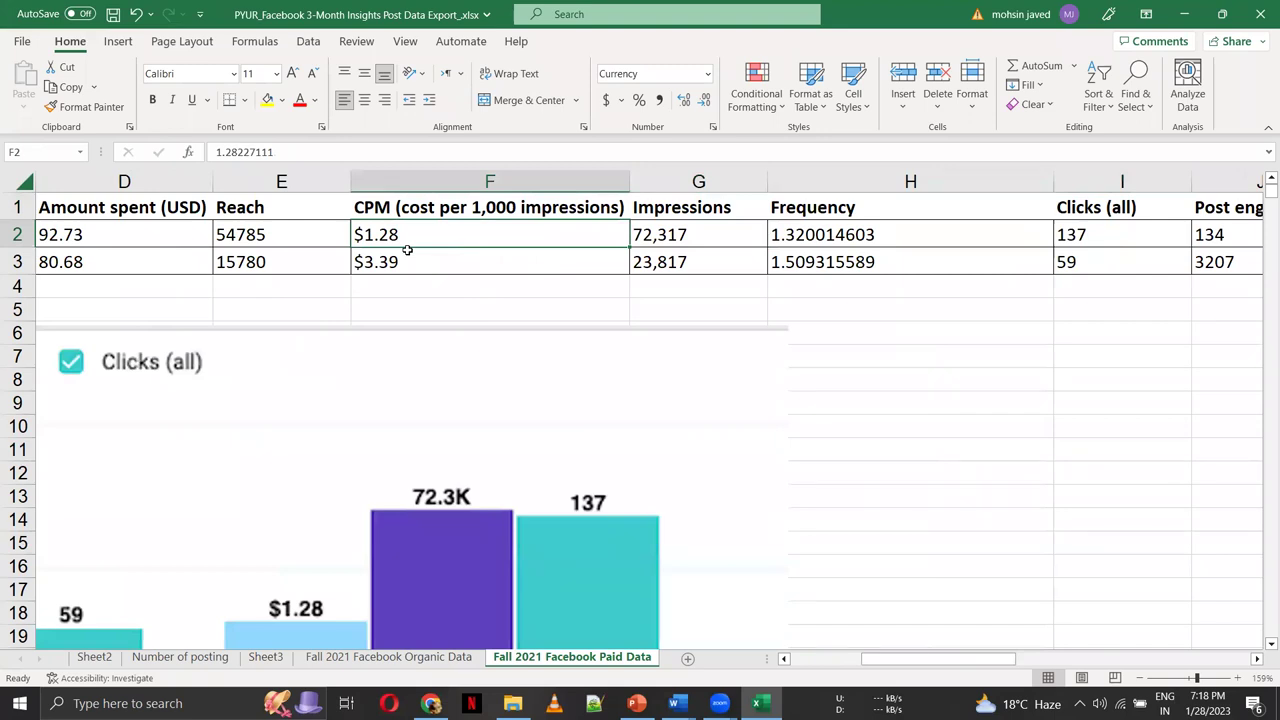
key("Right")
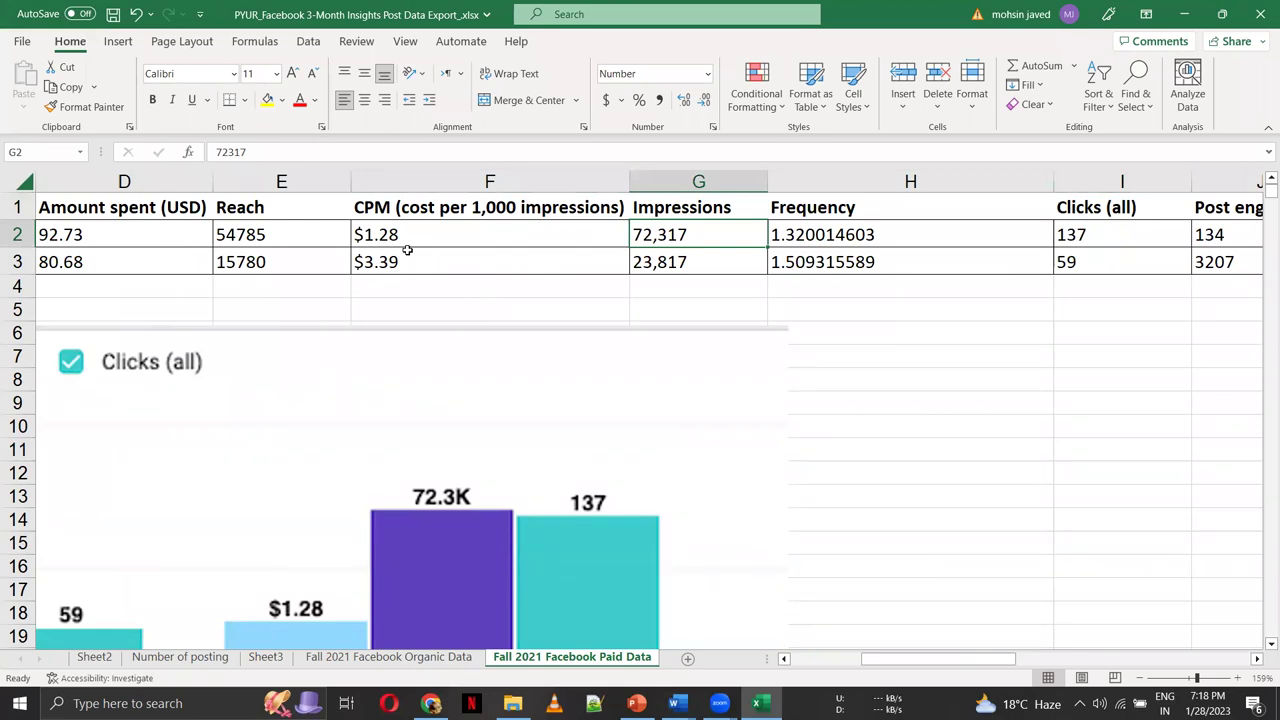
key("Right")
key("Right")
key("Right")
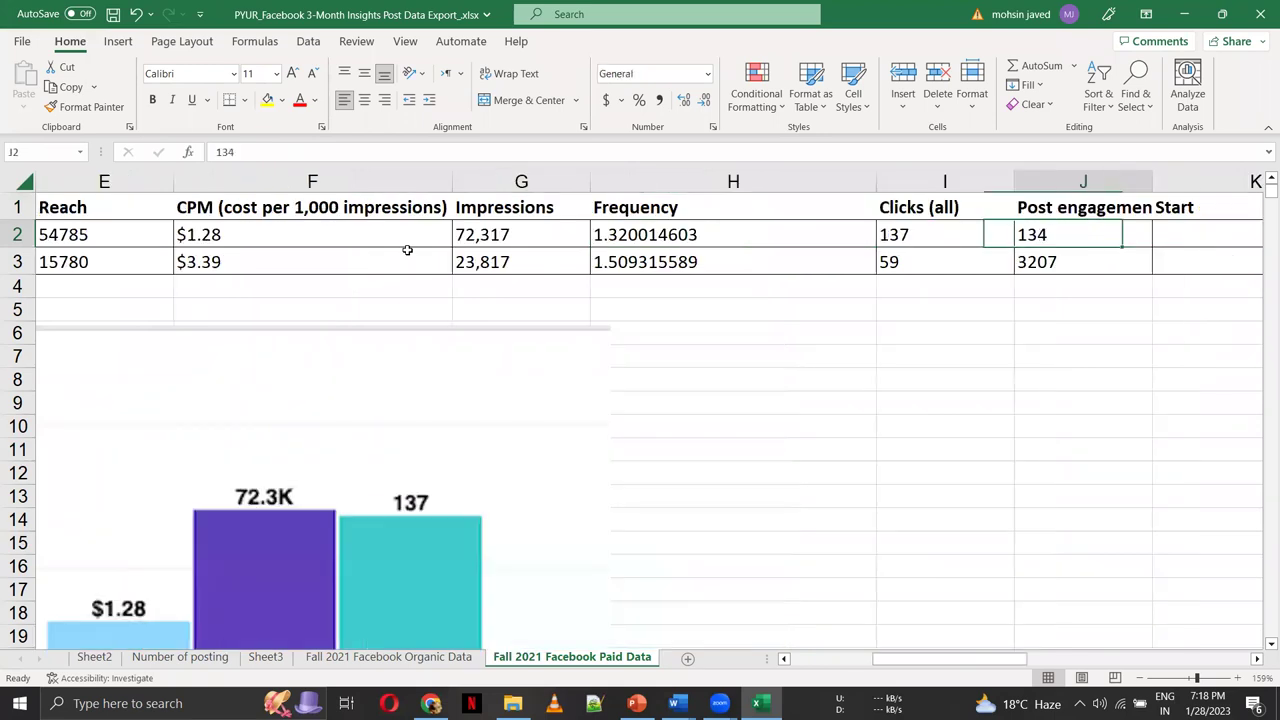
key("Left")
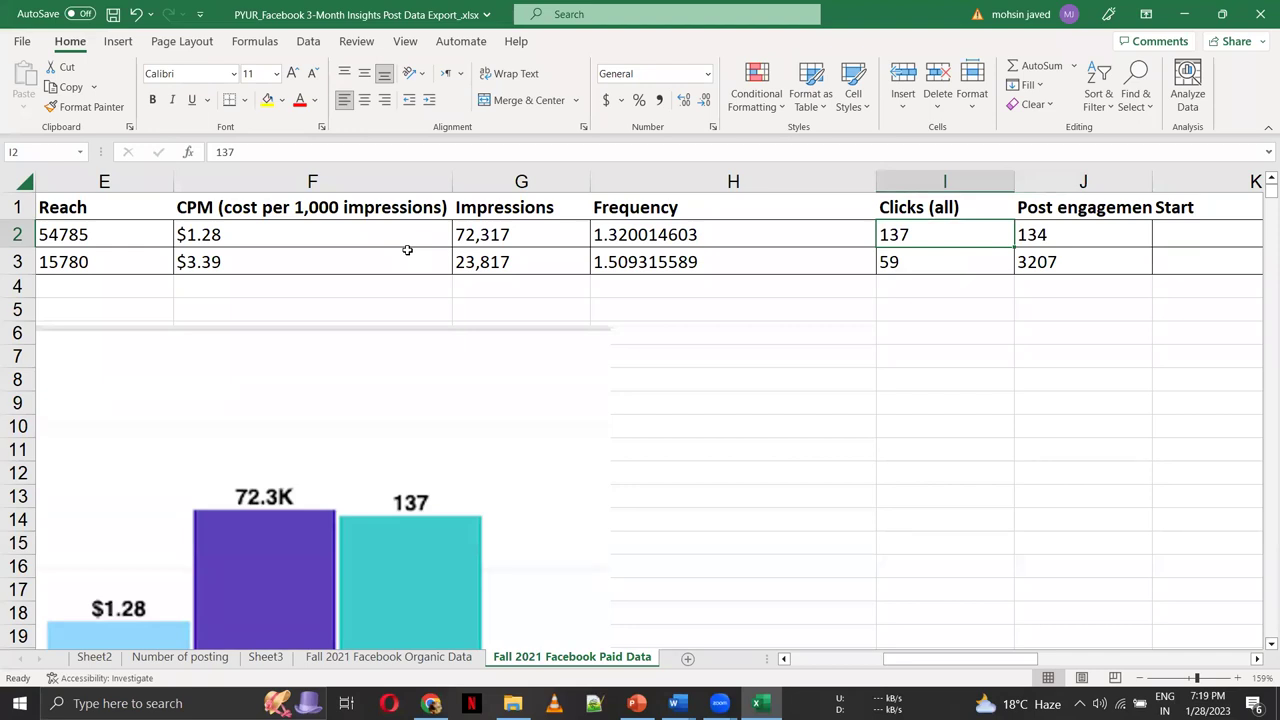
key("Right")
Return to the campaign names and examine the Awareness Product Feature campaign's ad type, objective and amount spent
key("Left")
key("Left")
key("Left")
key("Left")
key("Left")
key("Left")
key("Left")
key("Left")
key("Left")
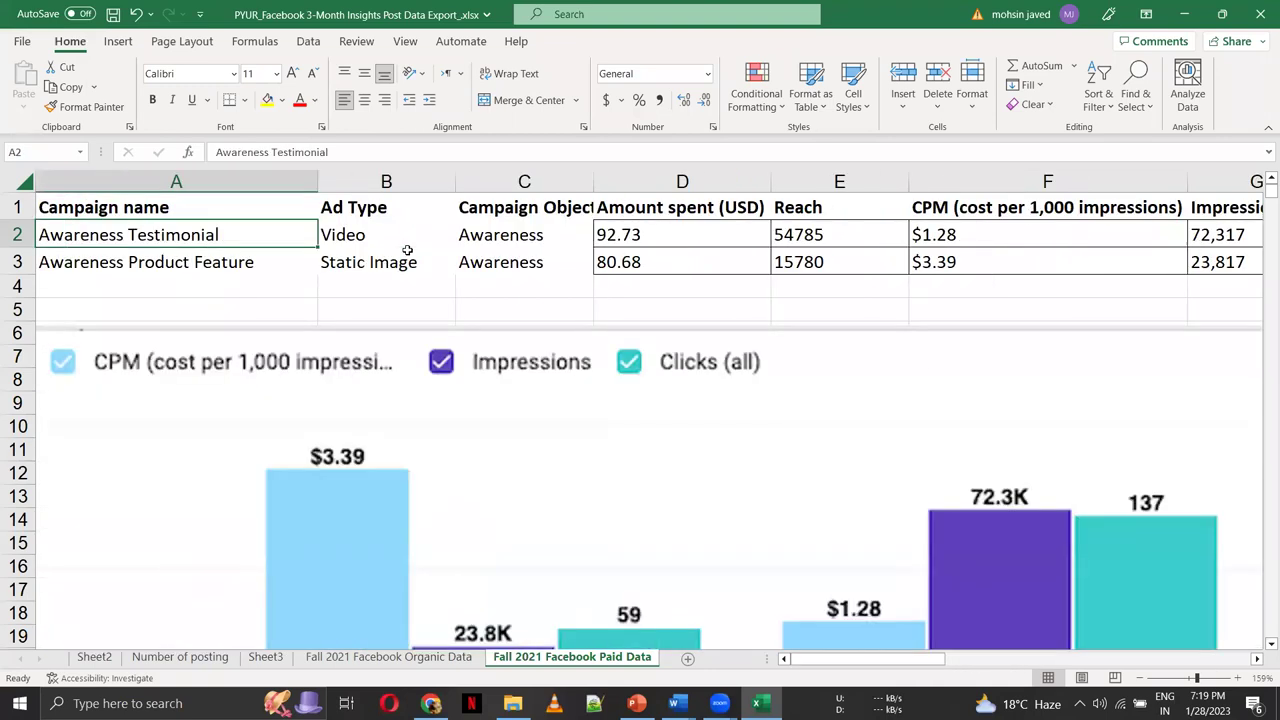
key("Down")
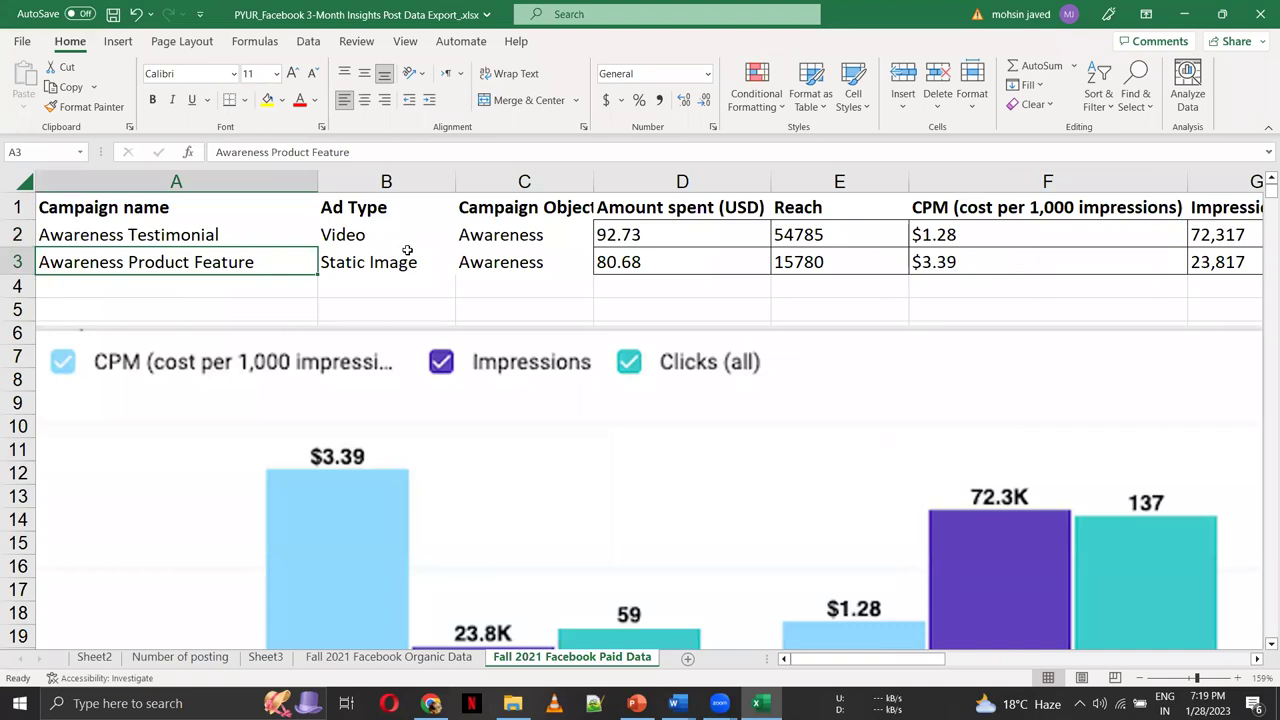
key("Right")
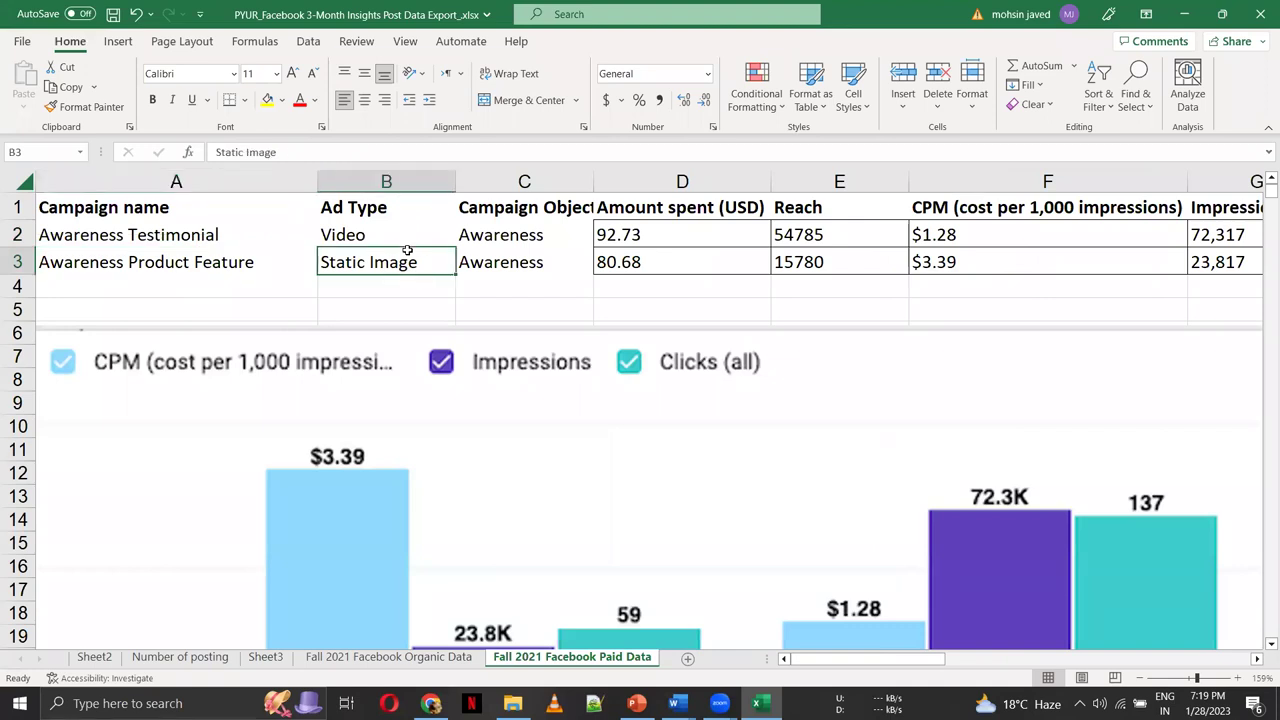
key("Right")
key("Right")
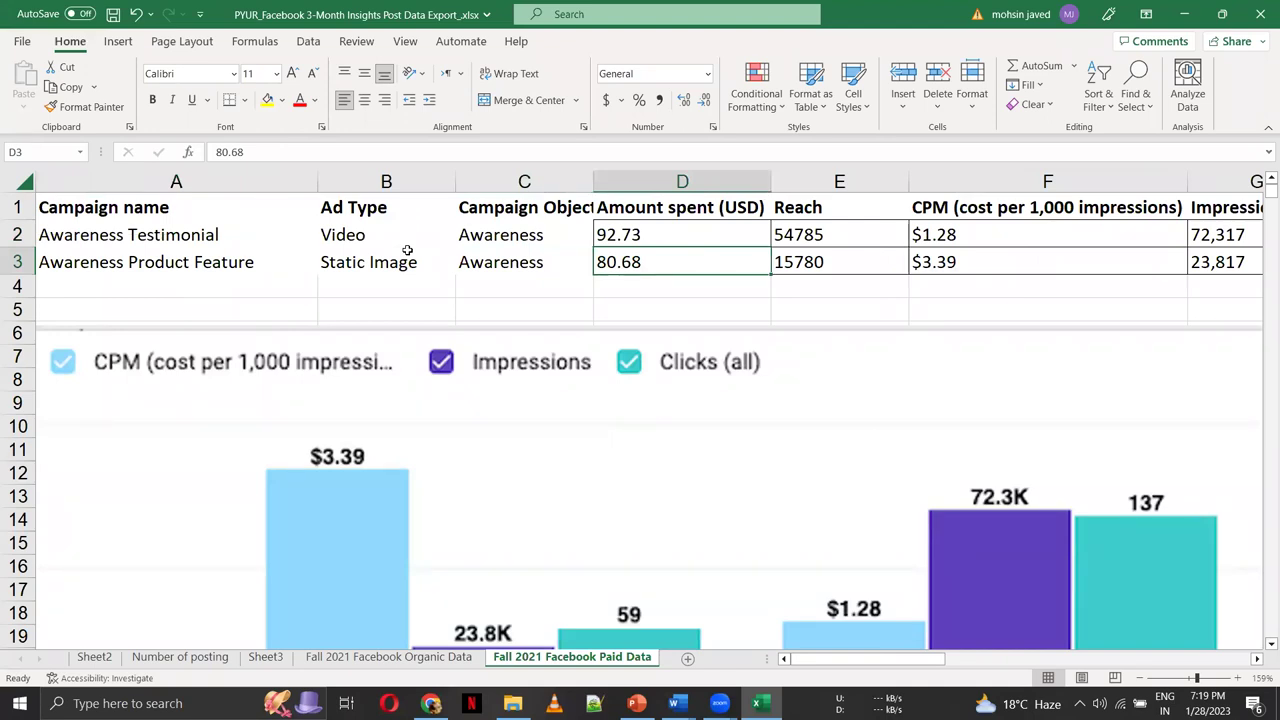
key("Left")
key("Left")
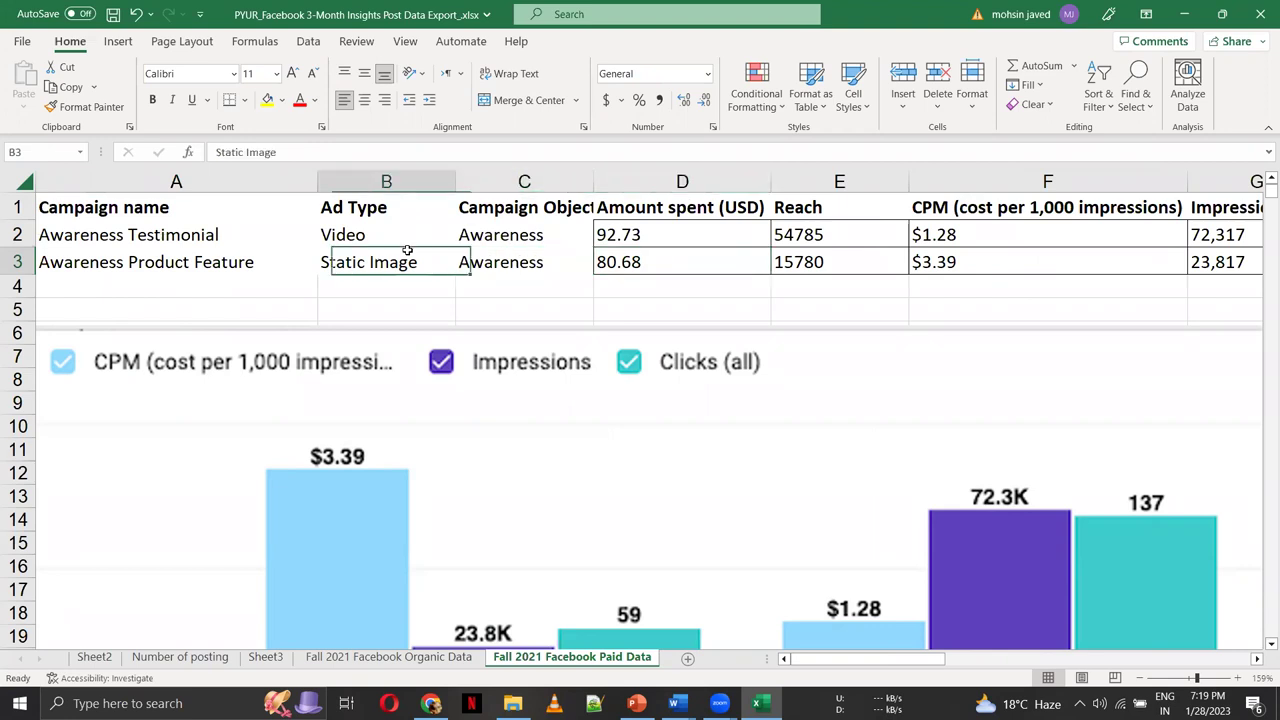
Compare the names and ad types of the Awareness Testimonial and Awareness Product Feature campaigns
key("Up")
key("Down")
key("Left")
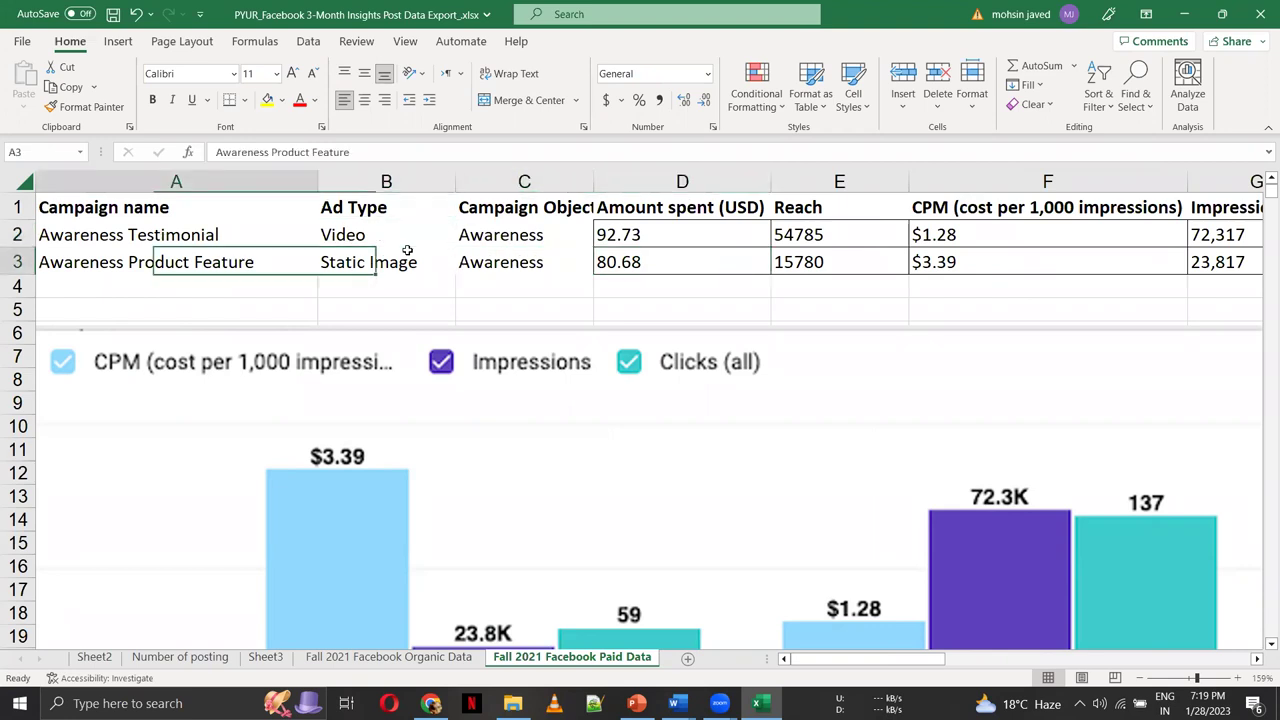
key("Up")
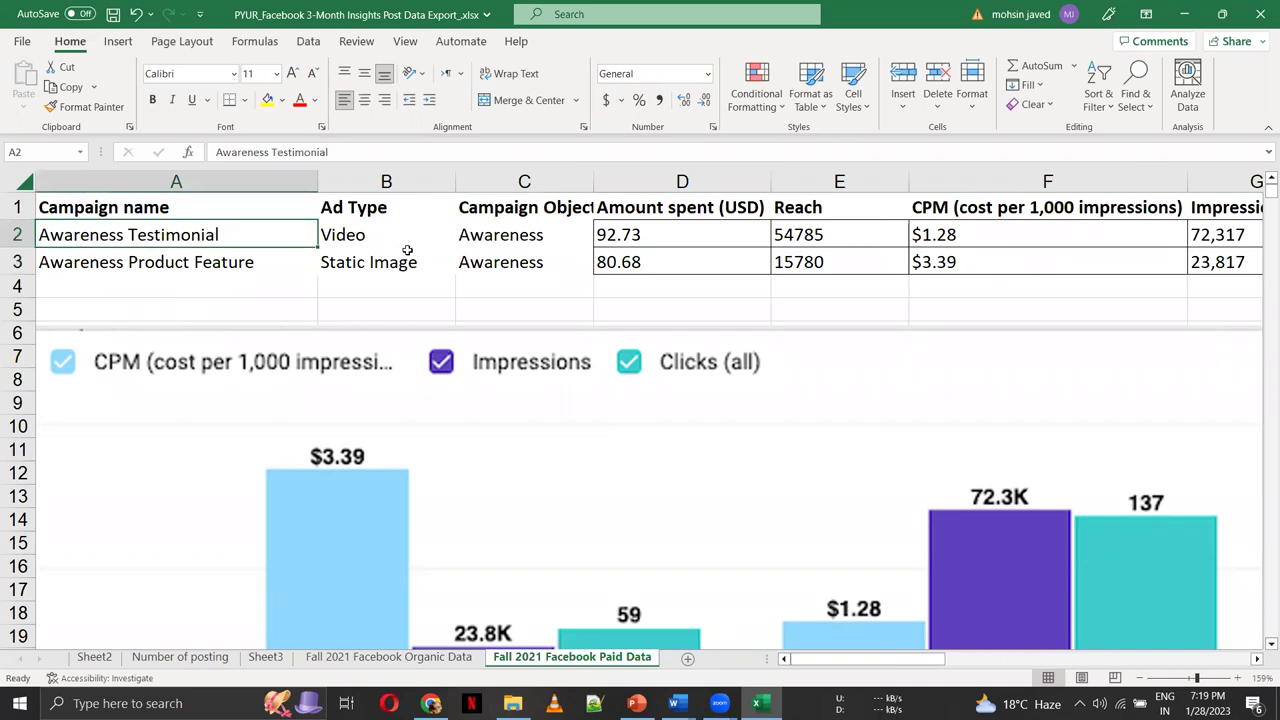
key("Down")
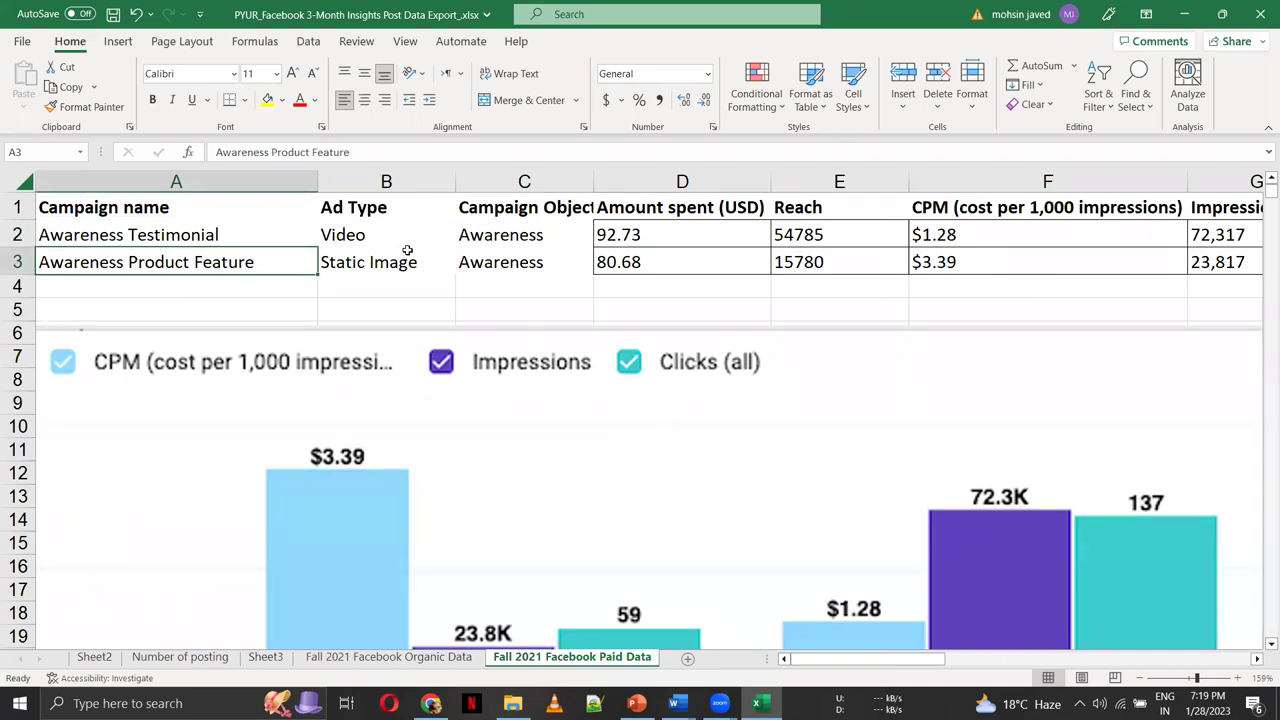
key("Right")
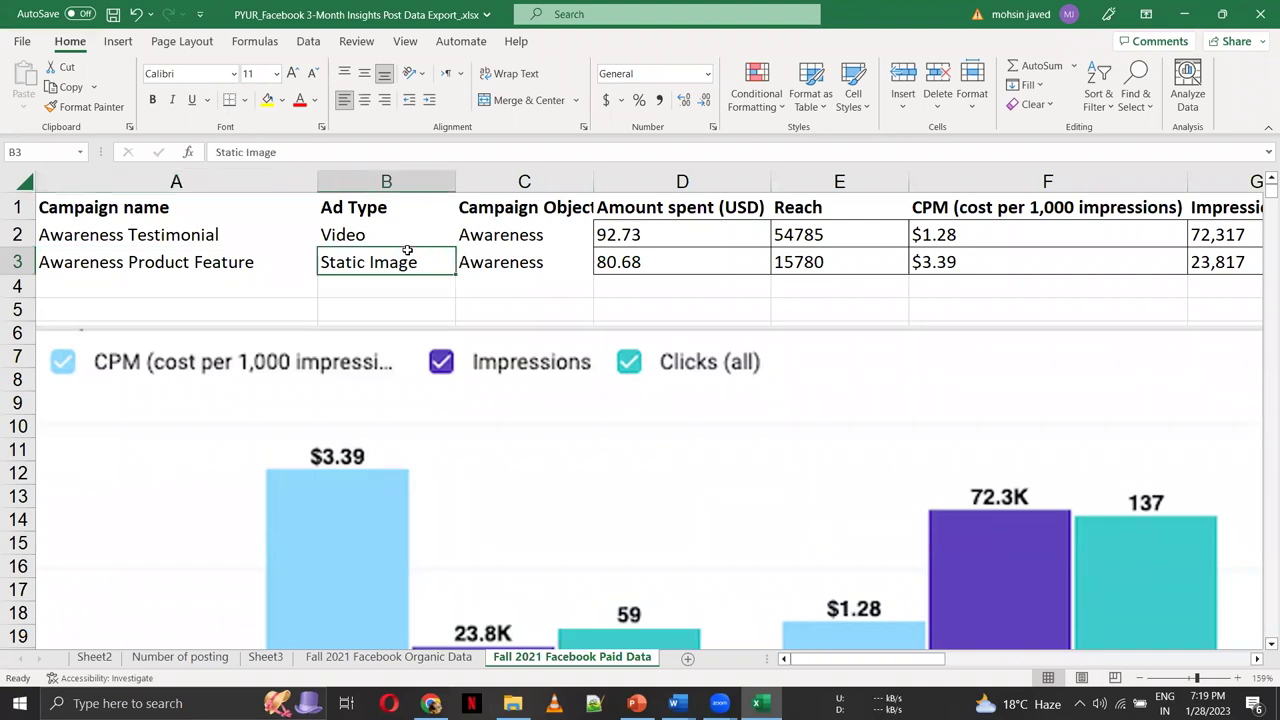
key("Up")
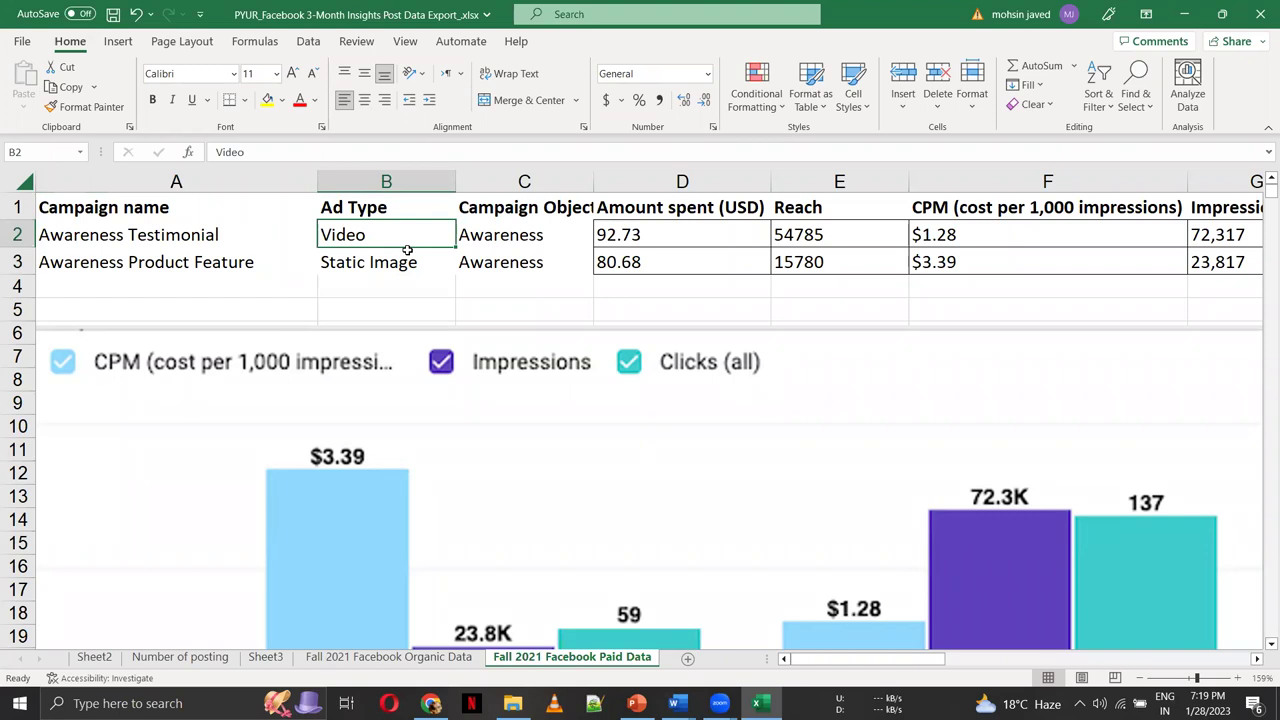
Check the Awareness Testimonial campaign's amount spent against its reach and CPM
key("Right")
key("Right")
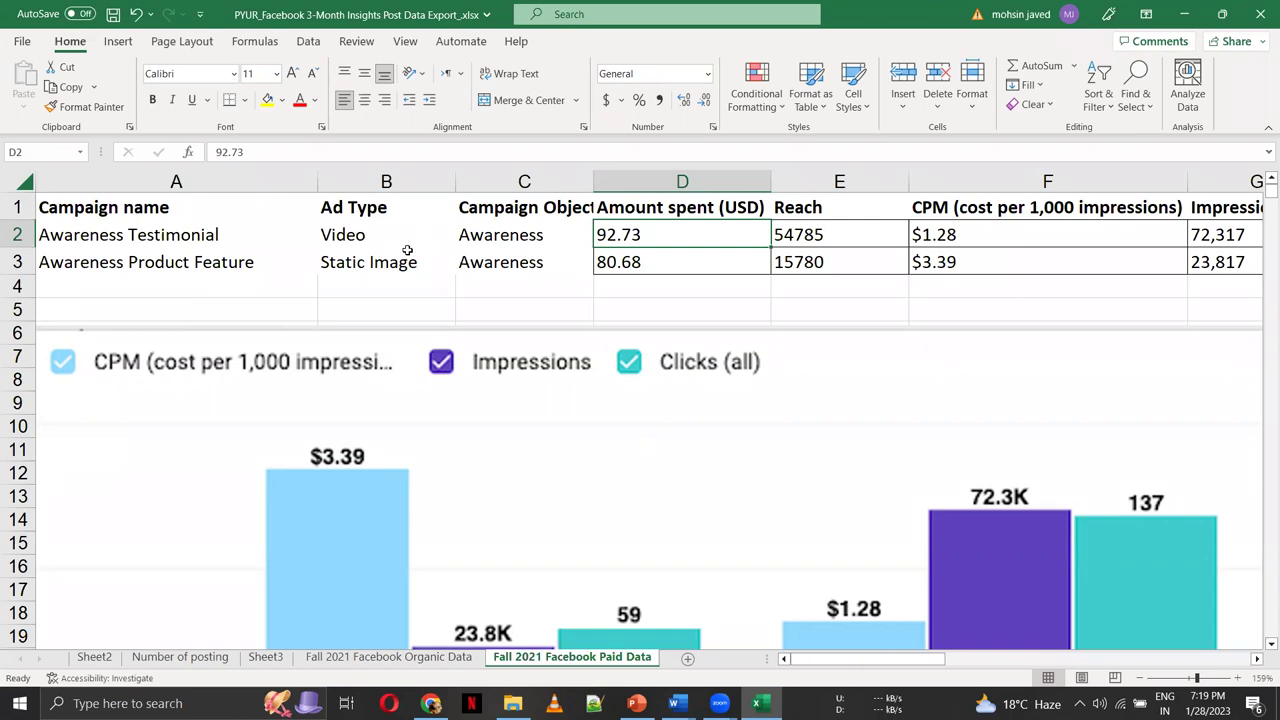
key("Right")
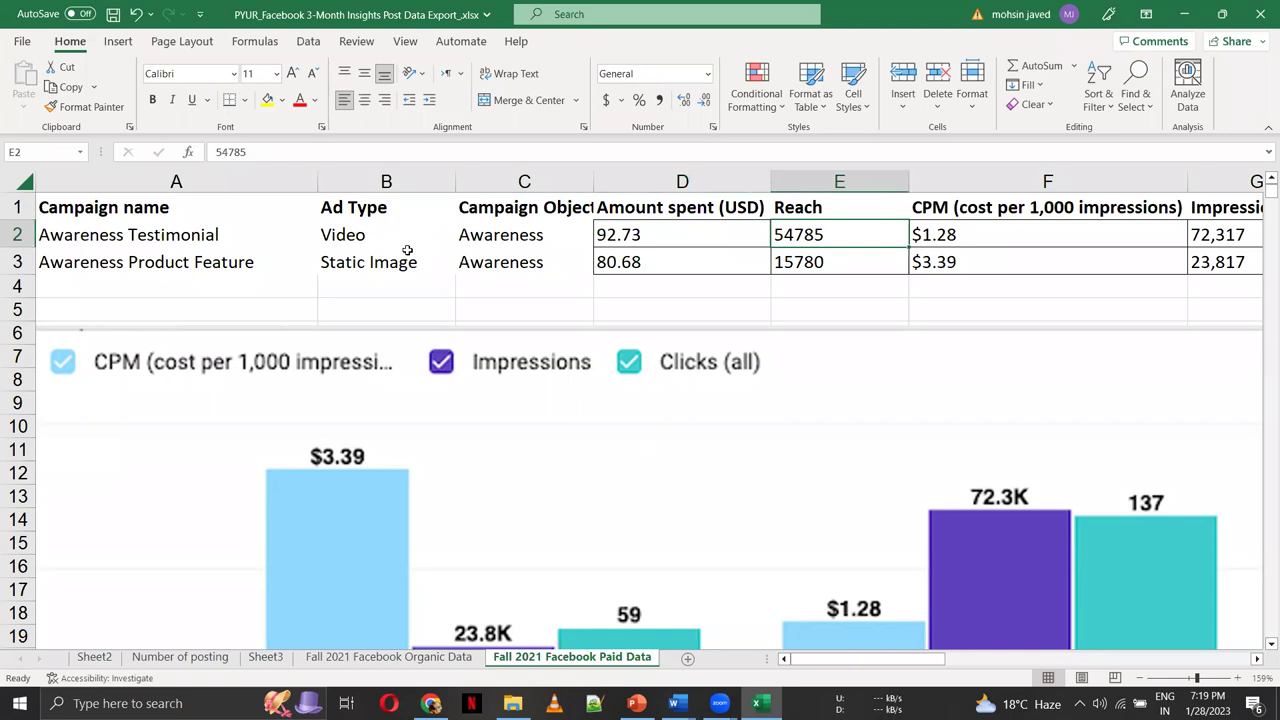
key("Right")
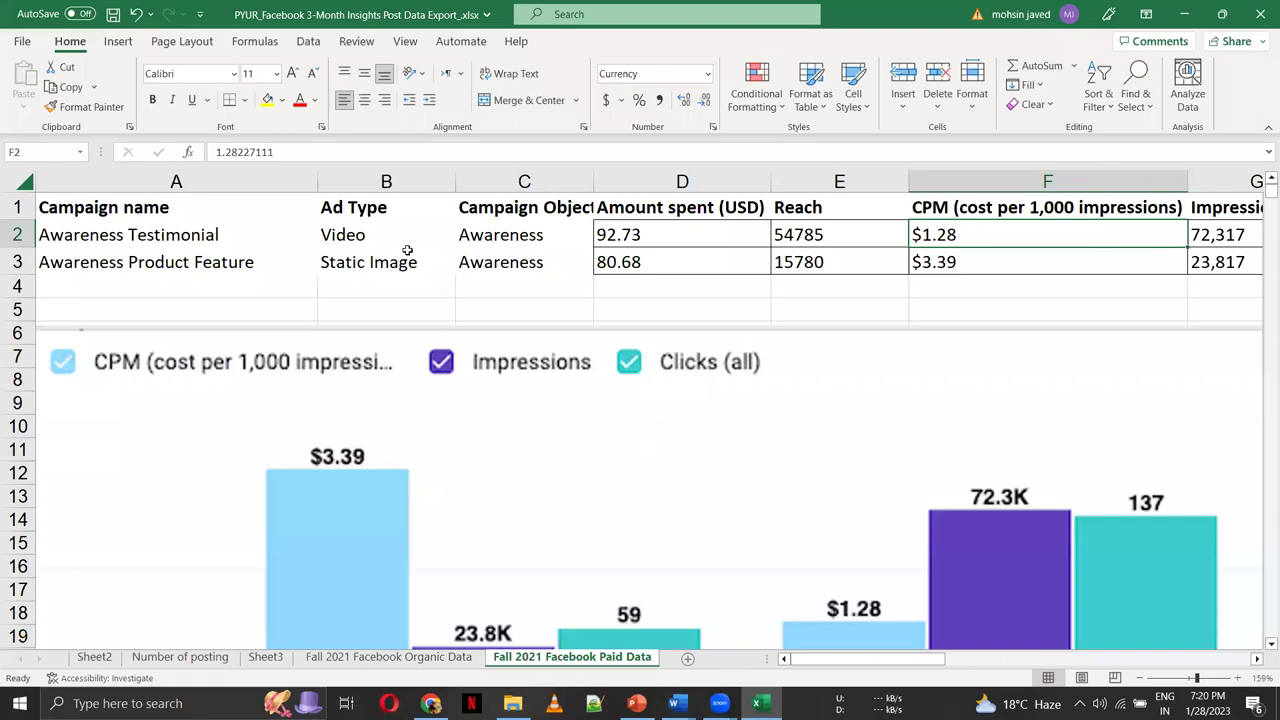
key("Left")
key("Right")
key("Left")
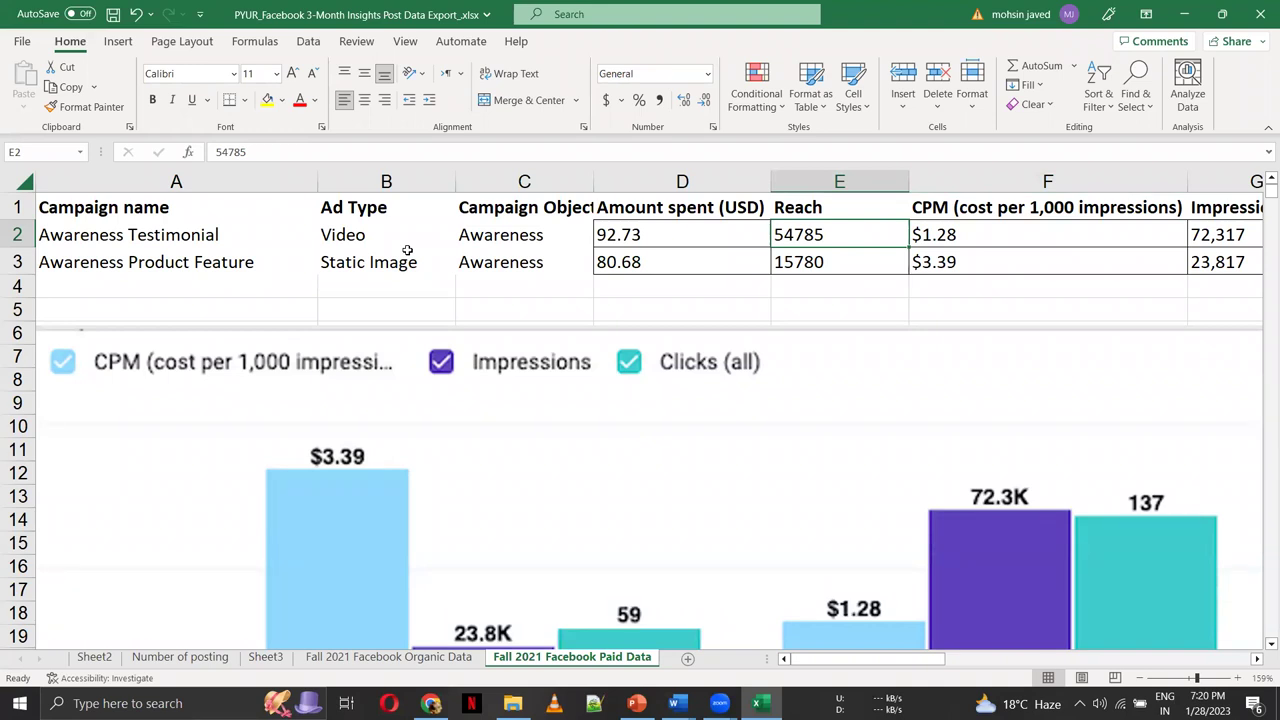
key("Right")
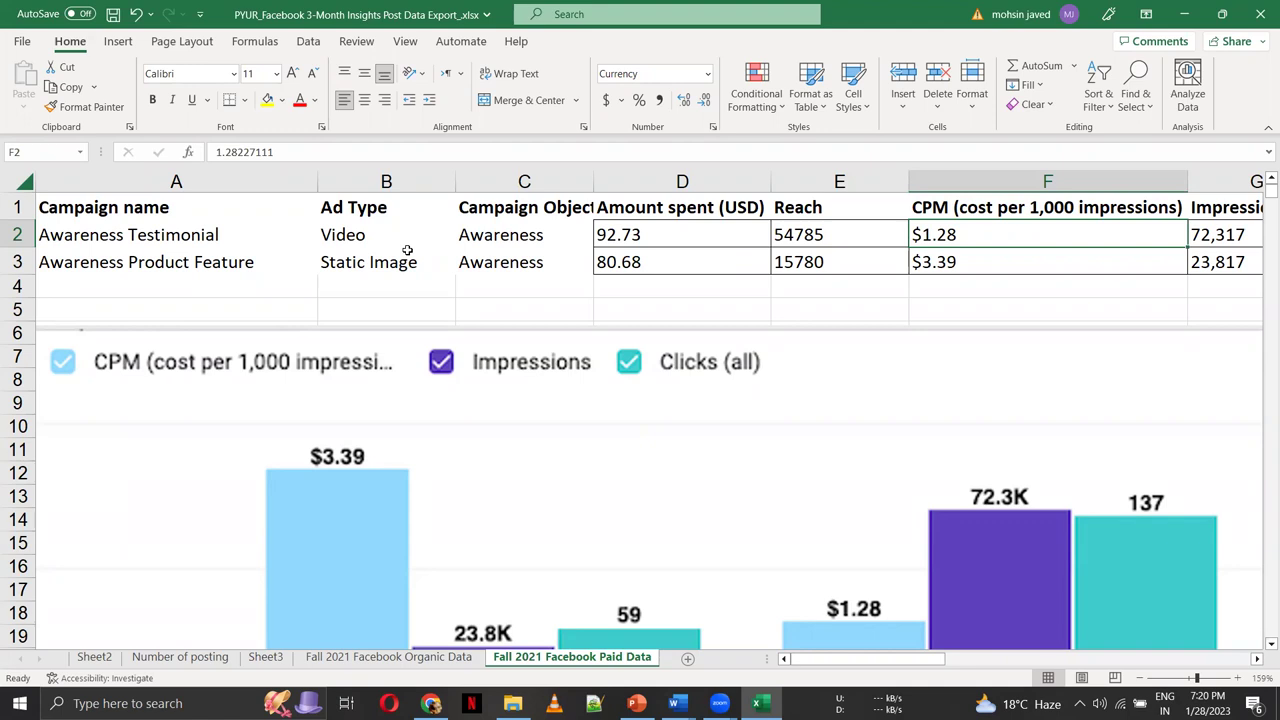
Compare the CPM (cost per 1,000 impressions) of the two awareness campaigns
key("Down")
key("Down")
key("Up")
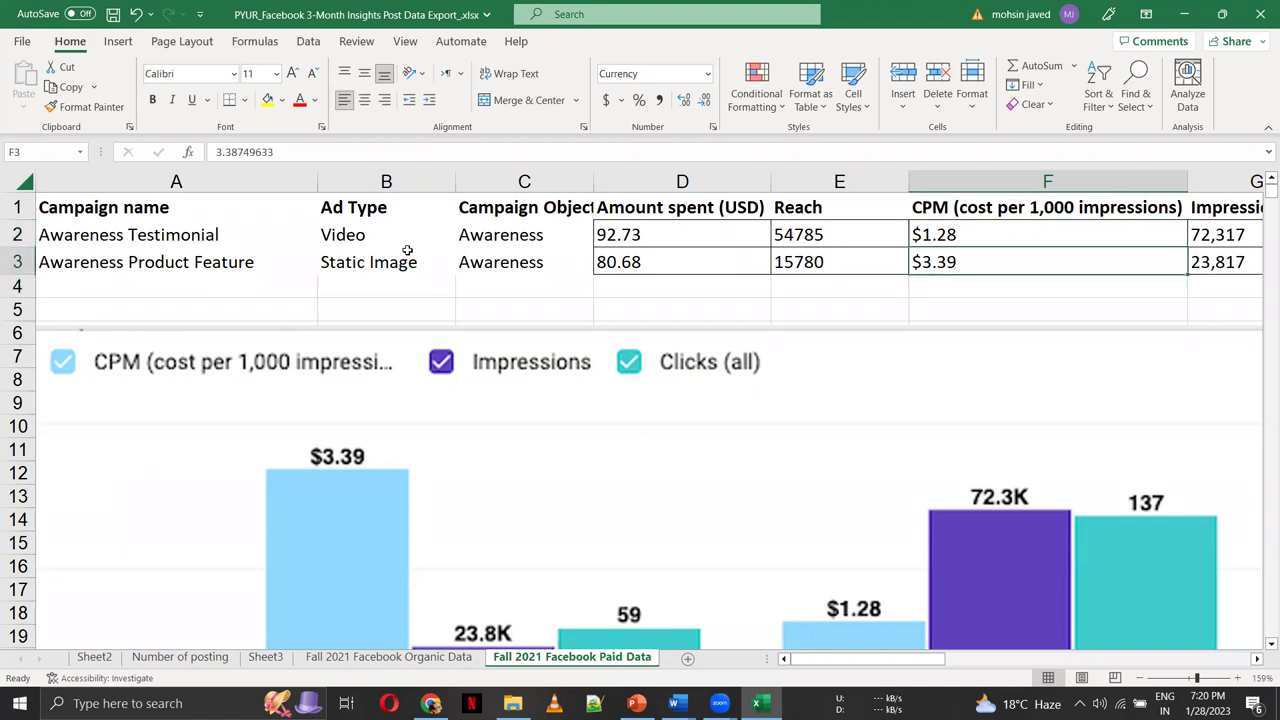
key("Up")
key("Down")
key("Up")
key("Down")
key("Up")
key("Down")
key("Up")
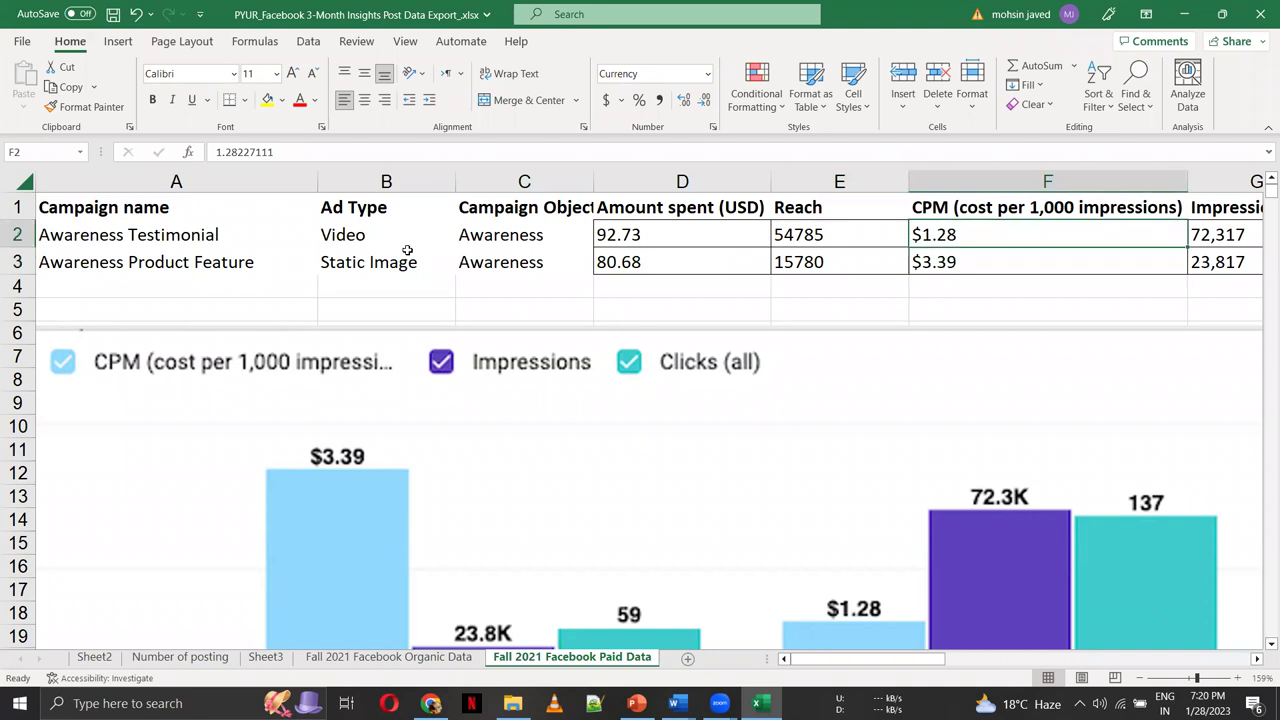
Compare the impressions of the two awareness campaigns
key("Right")
key("Down")
key("Up")
key("Up")
key("Down")
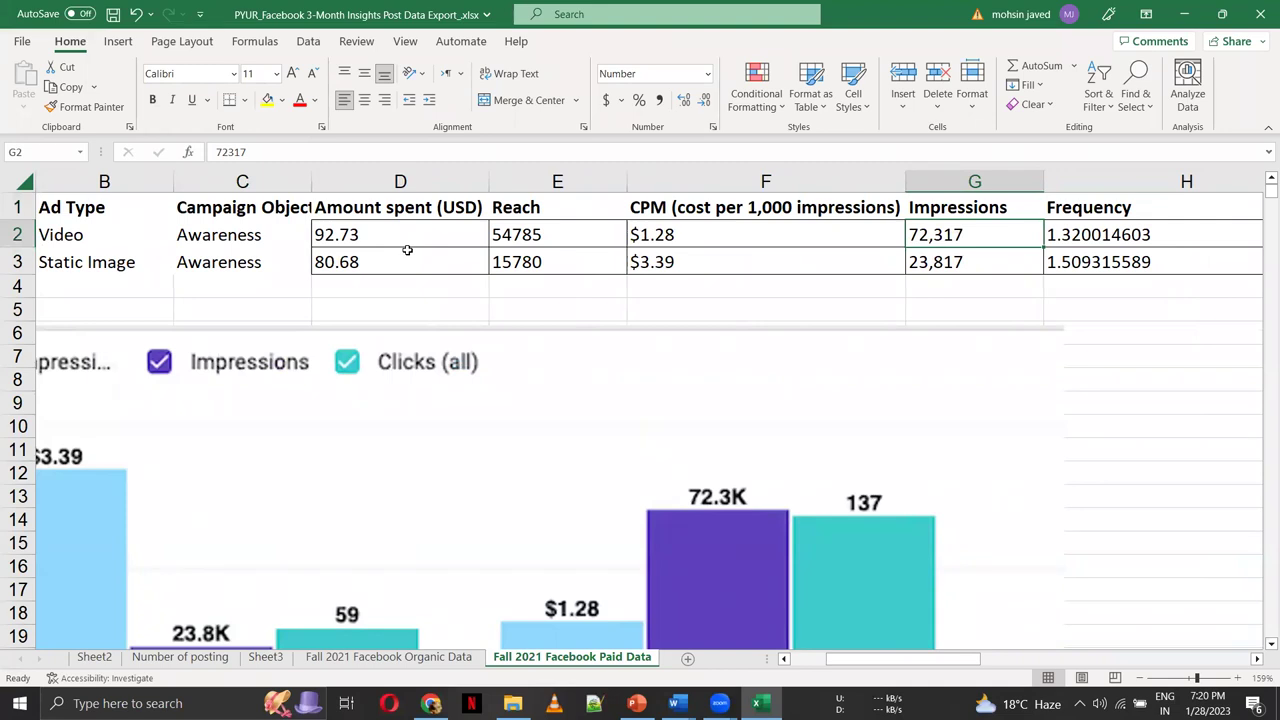
Compare the clicks and post engagement of the two awareness campaigns
key("Right")
key("Right")
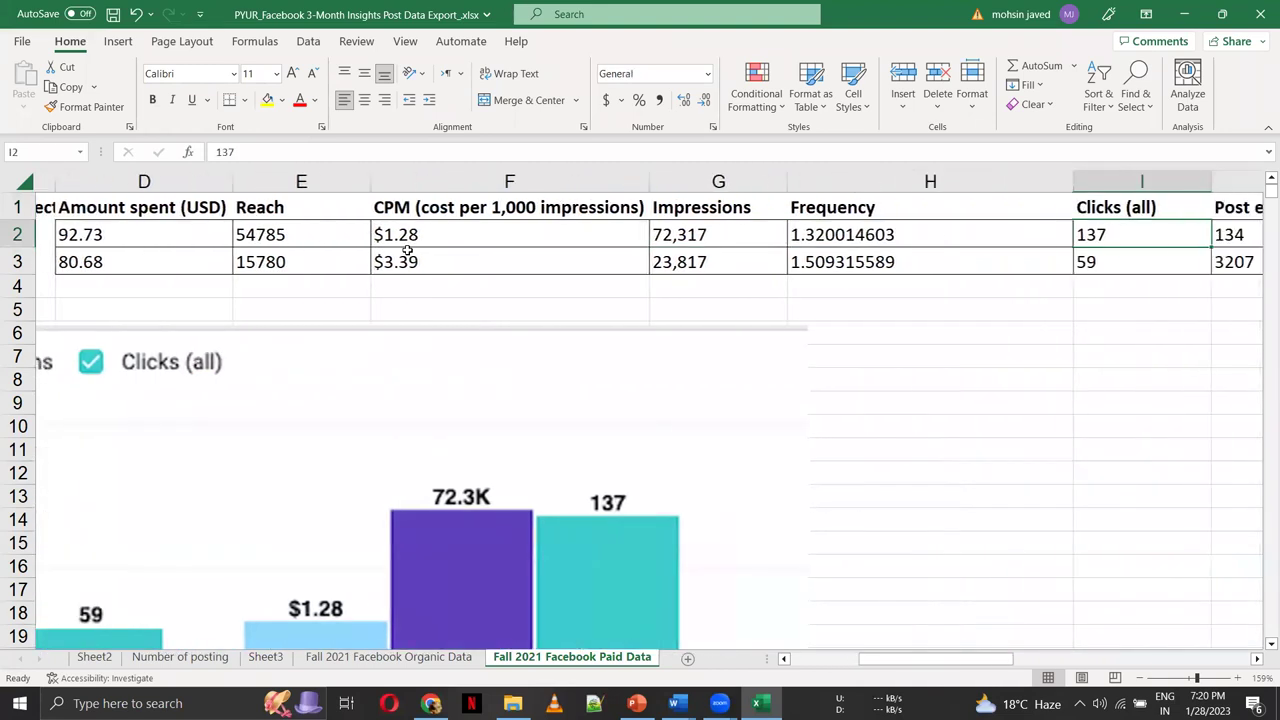
scroll(407, 250, "right", 2)
key("Left")
key("Right")
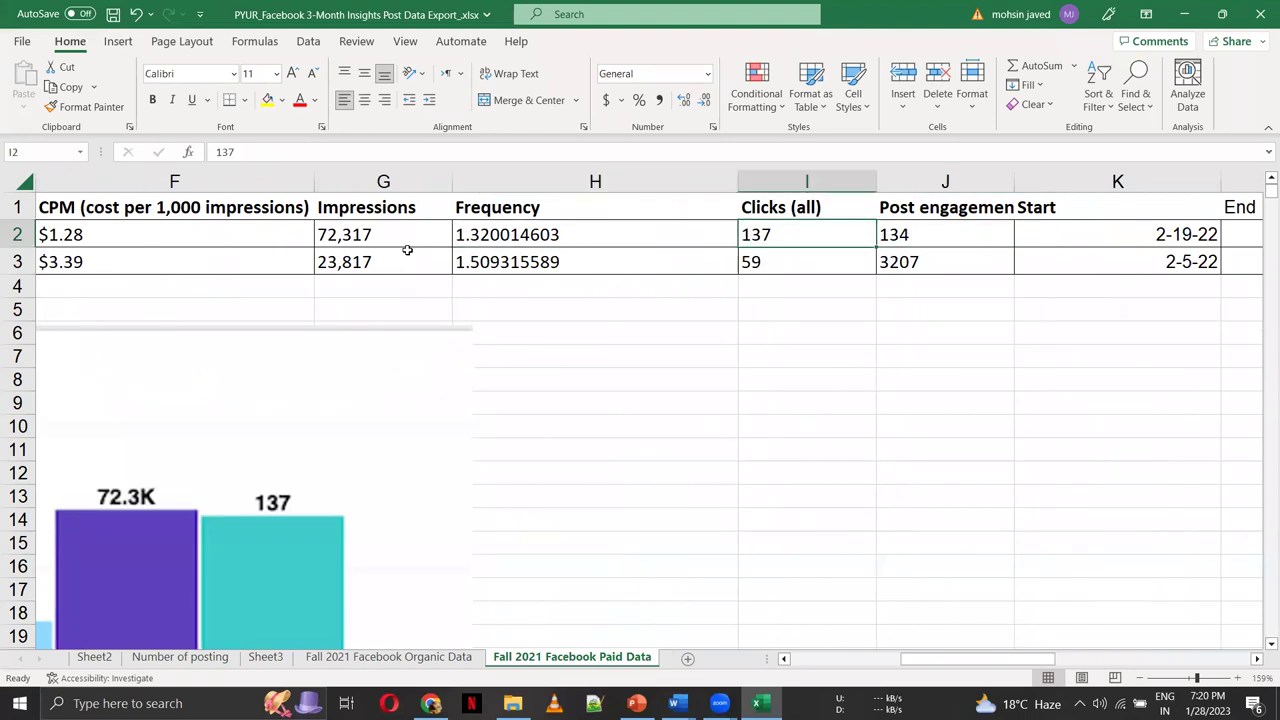
key("Right")
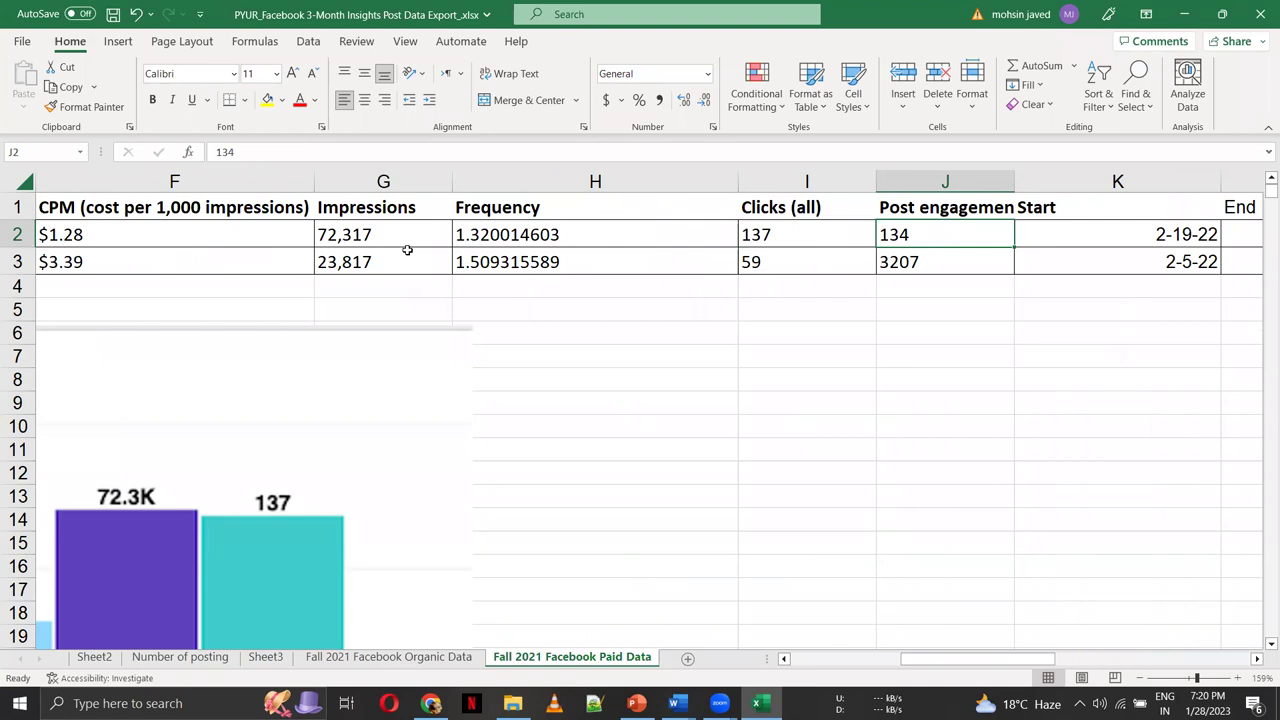
Examine the bar chart comparing CPM, impressions and clicks for the Awareness Product Feature and Awareness Testimonial campaigns
key("Left")
key("Left")
key("Left")
key("Left")
key("Down")
key("Down")
key("Down")
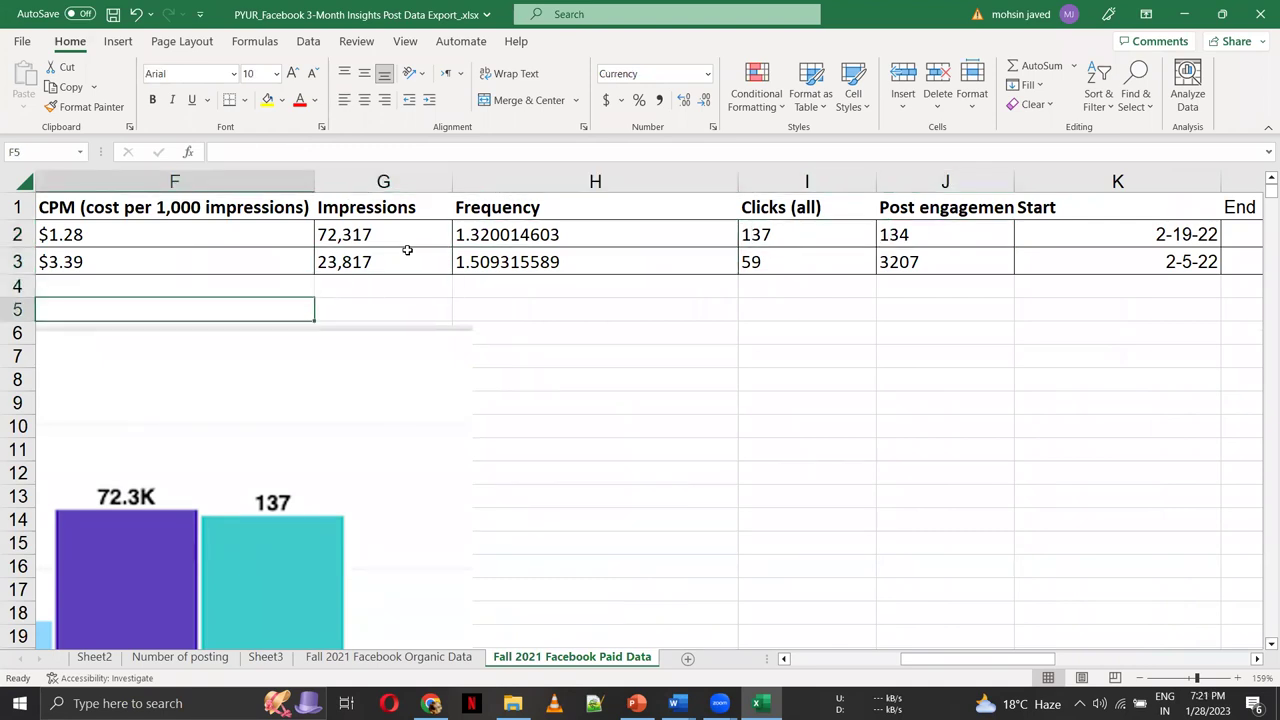
key("Left")
key("Left")
key("Left")
key("Left")
key("Left")
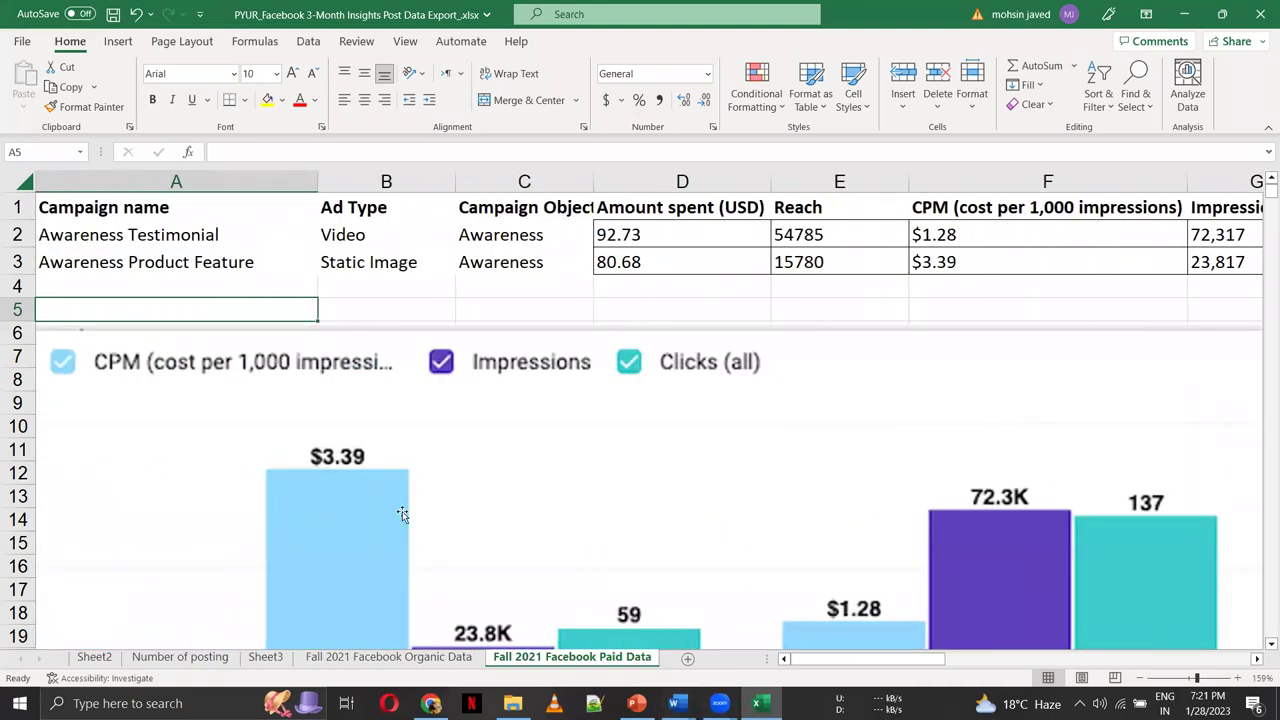
left_click(250, 461)
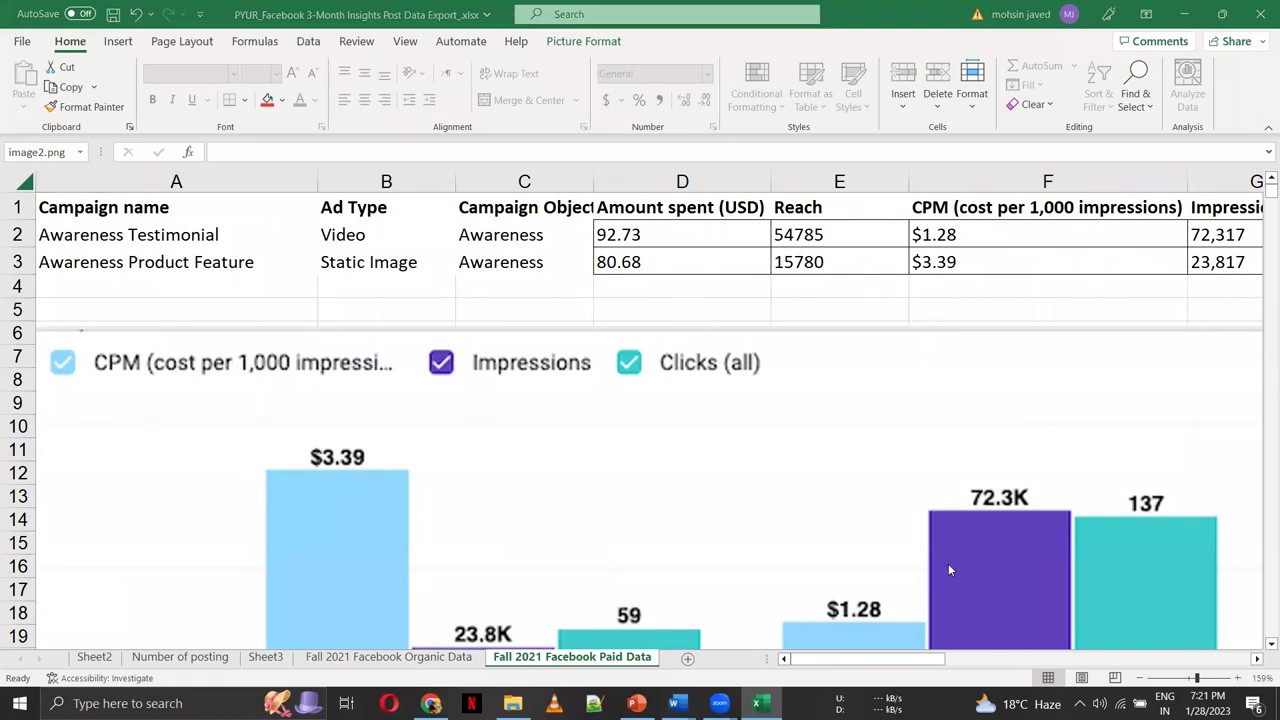
scroll(868, 566, "down", 6, "ctrl")
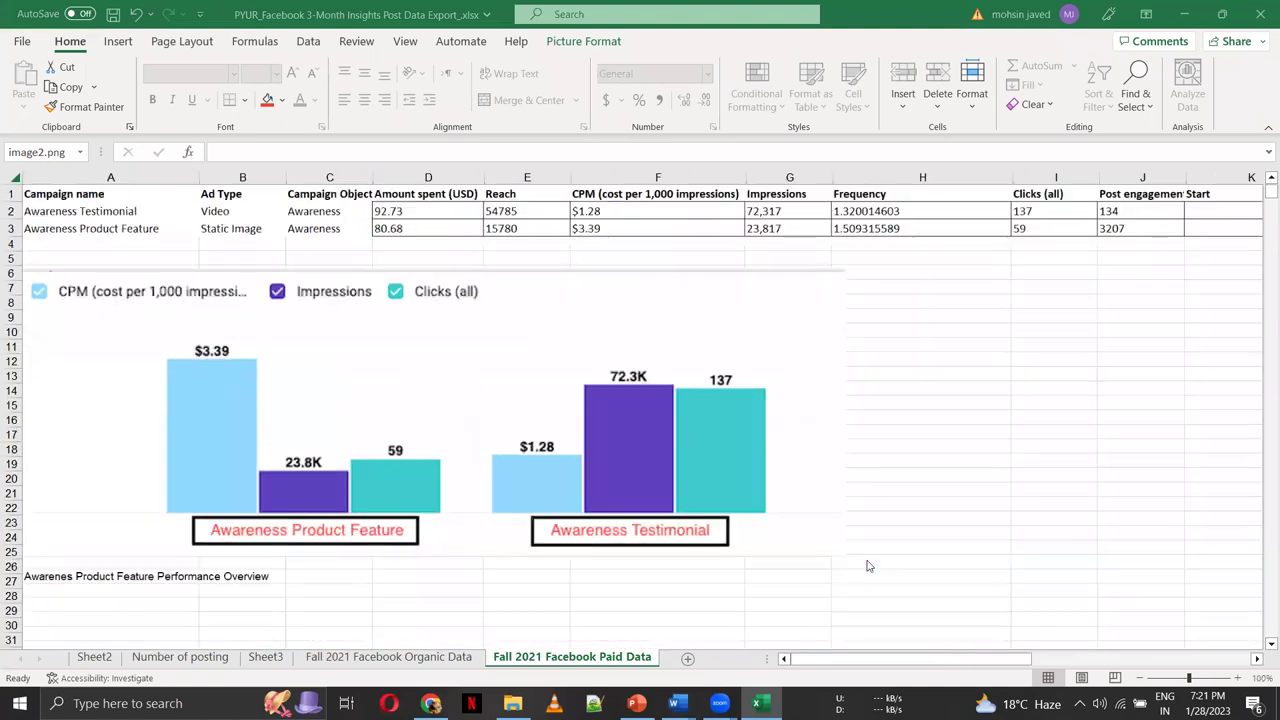
scroll(868, 566, "up", 3, "ctrl")
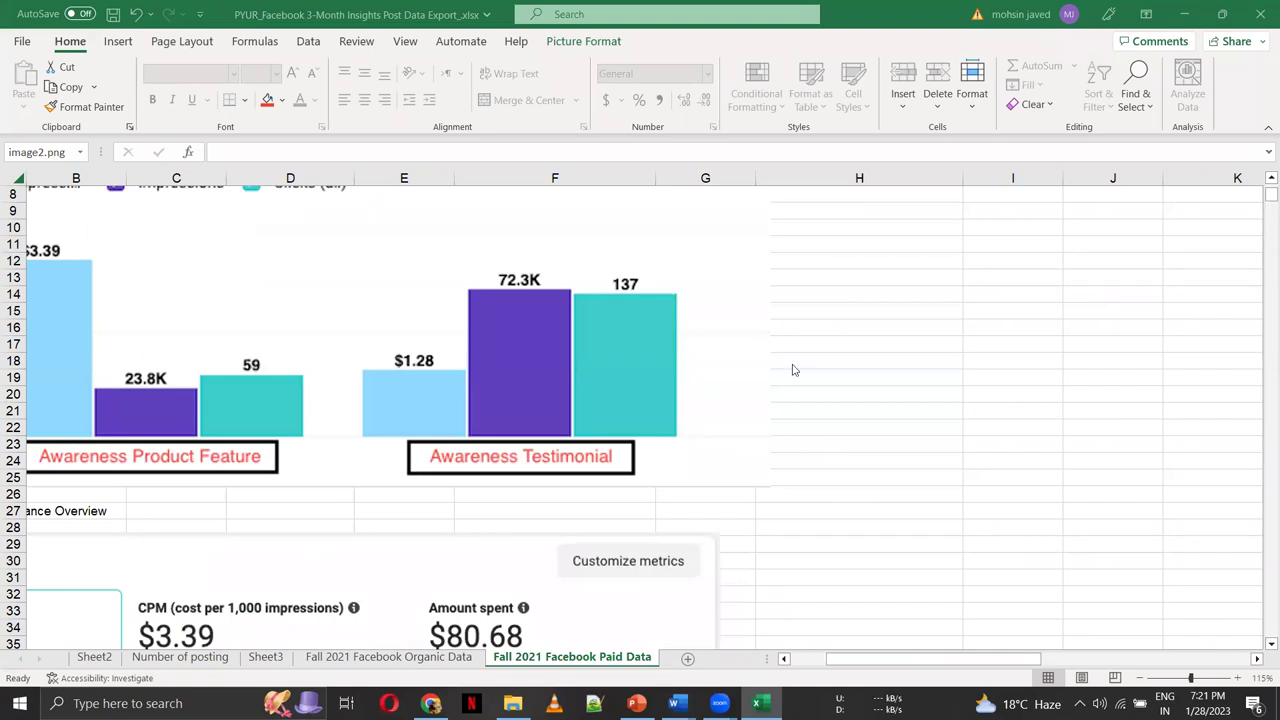
key("Escape")
key("Up")
key("Up")
key("Up")
key("Up")
key("Up")
key("Up")
key("Up")
key("Up")
key("Up")
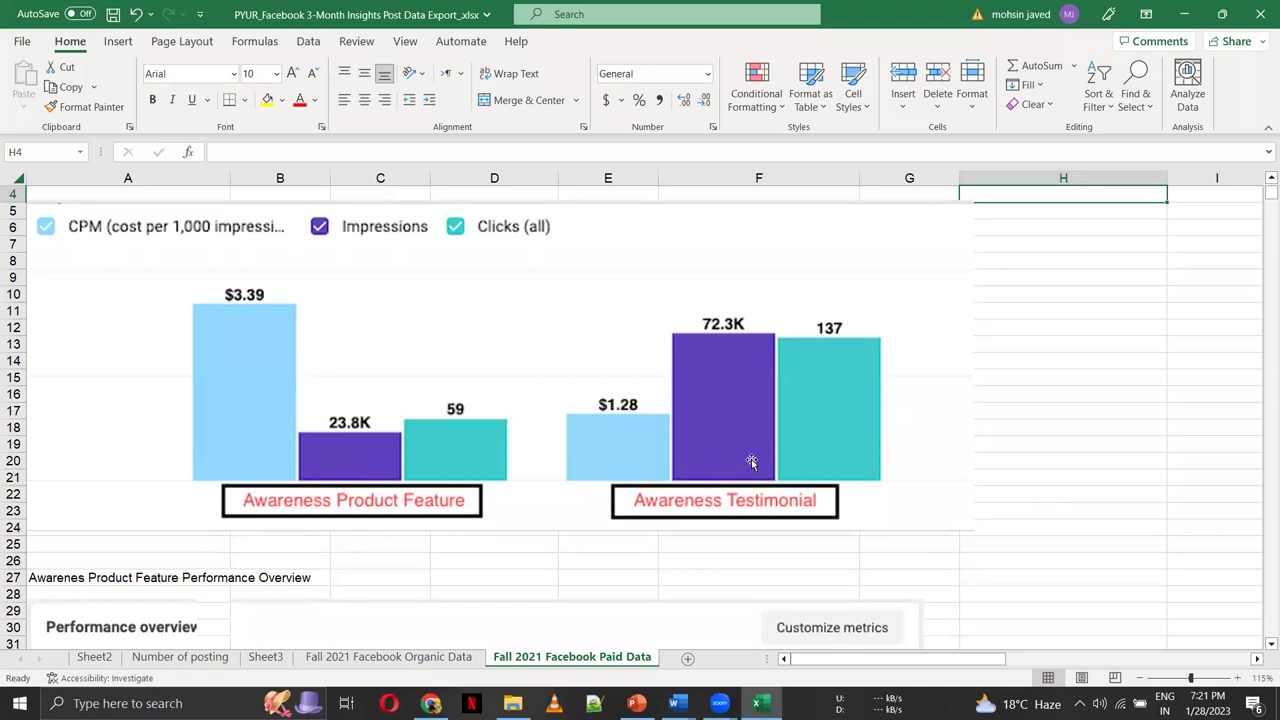
Examine the Awareness Product Feature performance overview, including impressions over time, CPM and amount spent
key("Down")
key("Down")
key("Down")
key("Down")
key("Down")
key("Down")
key("Down")
key("Down")
key("Down")
key("Down")
key("Down")
key("Down")
key("Down")
key("Down")
key("Down")
key("Down")
key("Down")
key("Down")
key("Down")
key("Down")
key("Down")
key("Down")
key("Down")
key("Down")
key("Down")
key("Down")
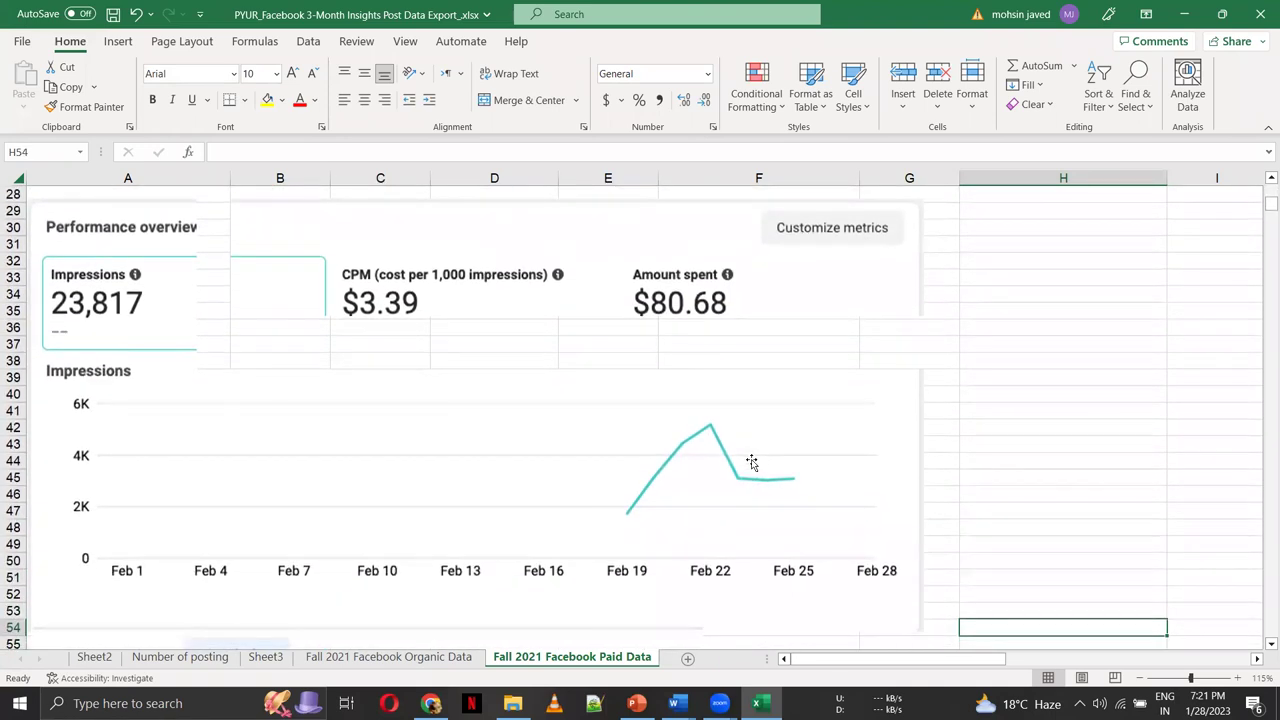
key("Down")
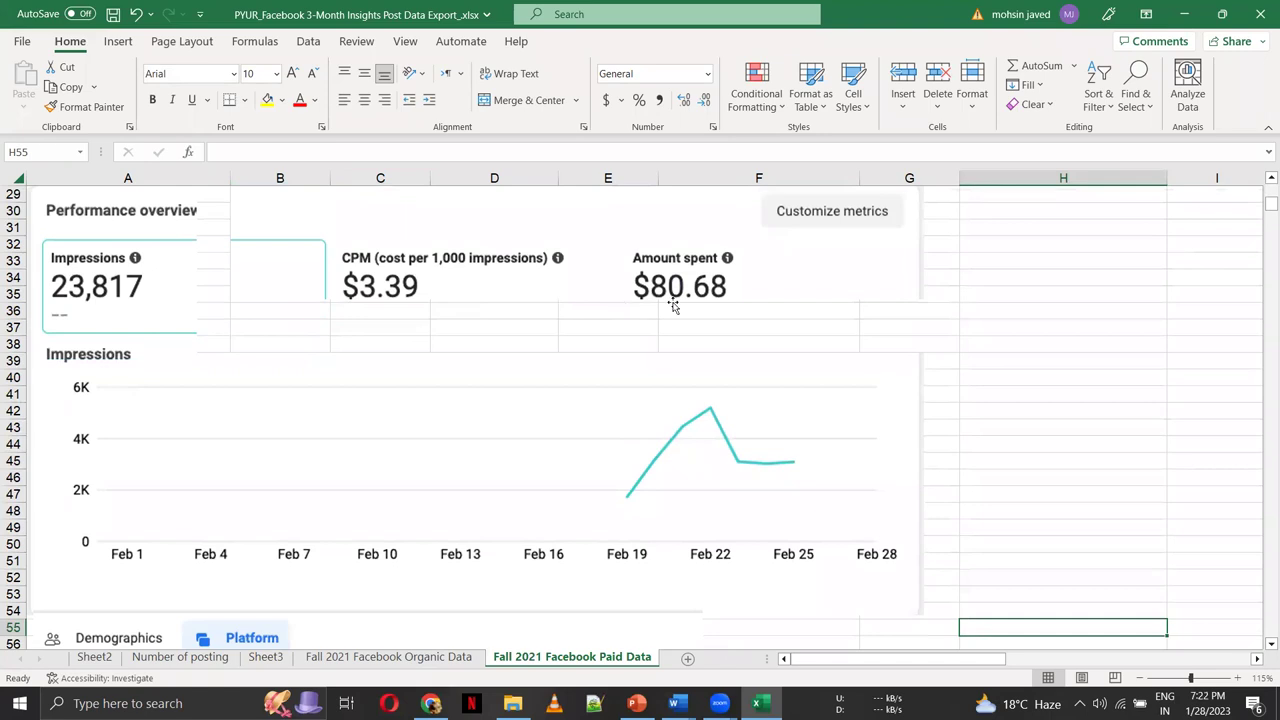
Examine the placement per platform chart of impressions and results below the performance overview
key("Down")
key("Down")
key("Down")
key("Down")
key("Down")
key("Down")
key("Down")
key("Down")
key("Down")
key("Down")
key("Down")
key("Down")
key("Down")
key("Down")
key("Down")
key("Down")
key("Down")
key("Down")
key("Down")
key("Down")
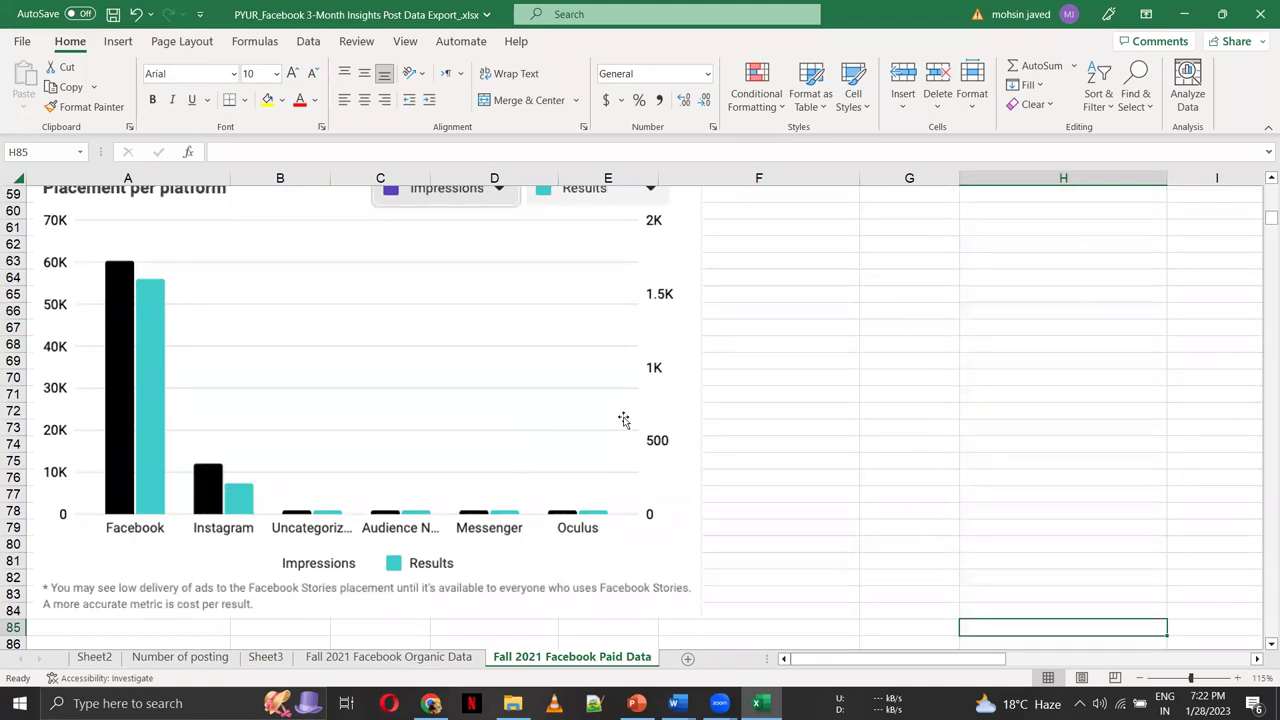
Check the rows below the placement chart for further data, and return to the campaign table at the start of the sheet
key("Down")
key("Down")
key("Down")
key("Down")
key("Down")
key("Down")
key("Down")
key("Down")
key("Down")
key("Down")
key("Down")
key("Down")
key("Down")
key("Down")
key("Down")
key("Down")
key("Down")
key("Up")
key("Up")
key("Up")
key("Up")
key("Up")
key("Up")
key("Up")
key("Up")
key("Up")
key("Up")
key("Up")
key("Up")
key("Up")
key("Up")
key("Up")
key("Up")
key("Up")
key("Up")
key("Up")
key("Up")
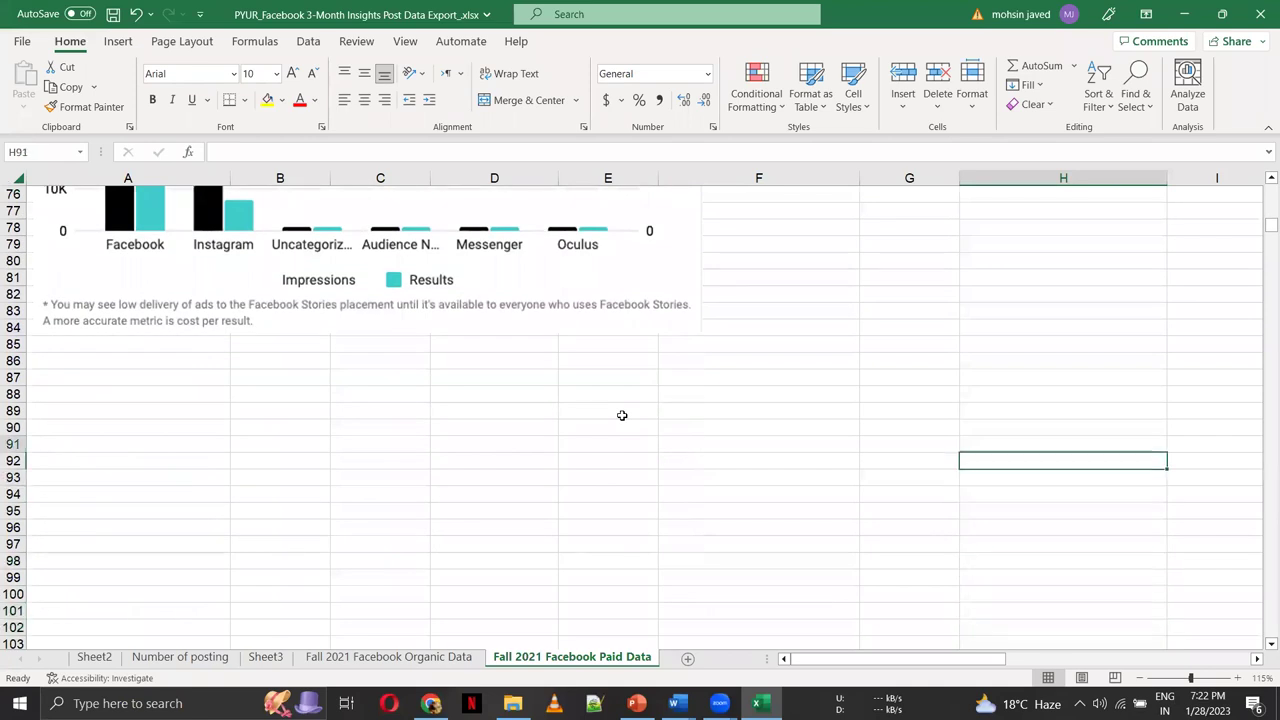
key("Up")
key("Up")
key("Up")
key("Up")
key("Up")
key("Up")
key("Up")
key("Up")
key("Up")
key("Up")
key("Up")
key("Up")
key("Up")
key("Up")
key("Up")
key("Up")
key("Up")
key("Up")
key("Up")
key("Up")
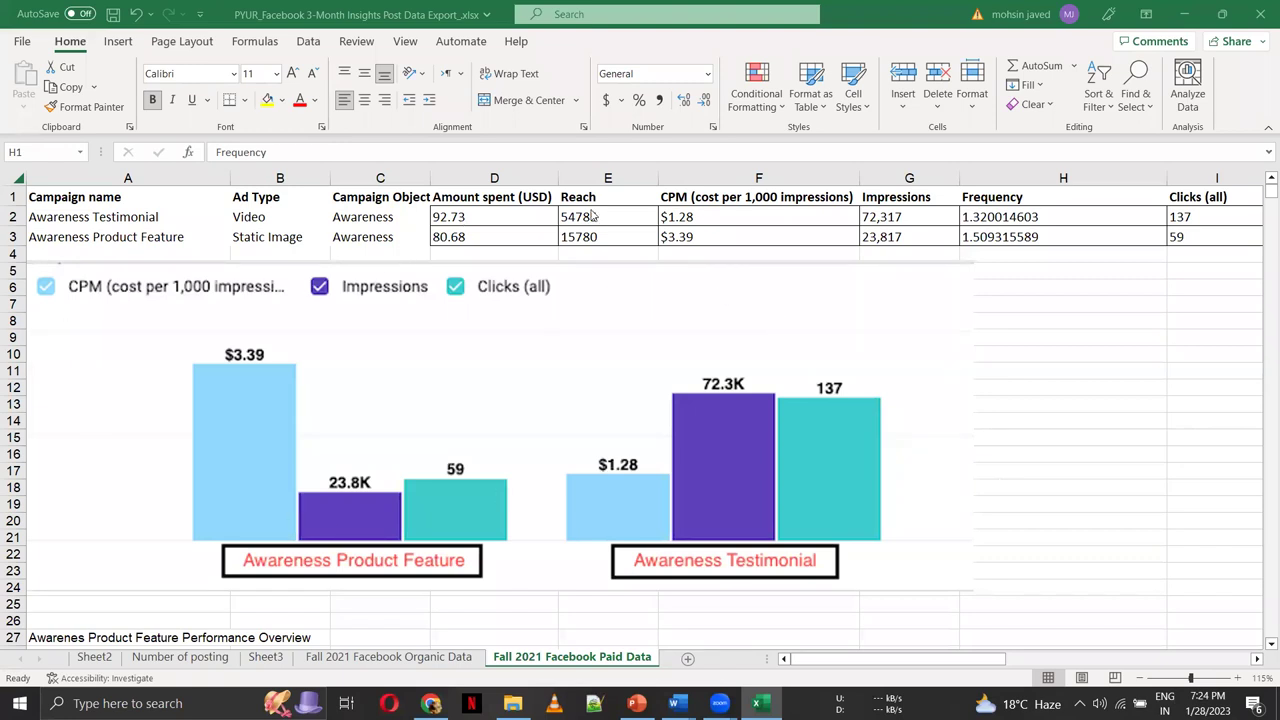
Switch to the Later blog guide on writing Instagram captions in Chrome and dismiss its promotional offer
left_click(1175, 17)
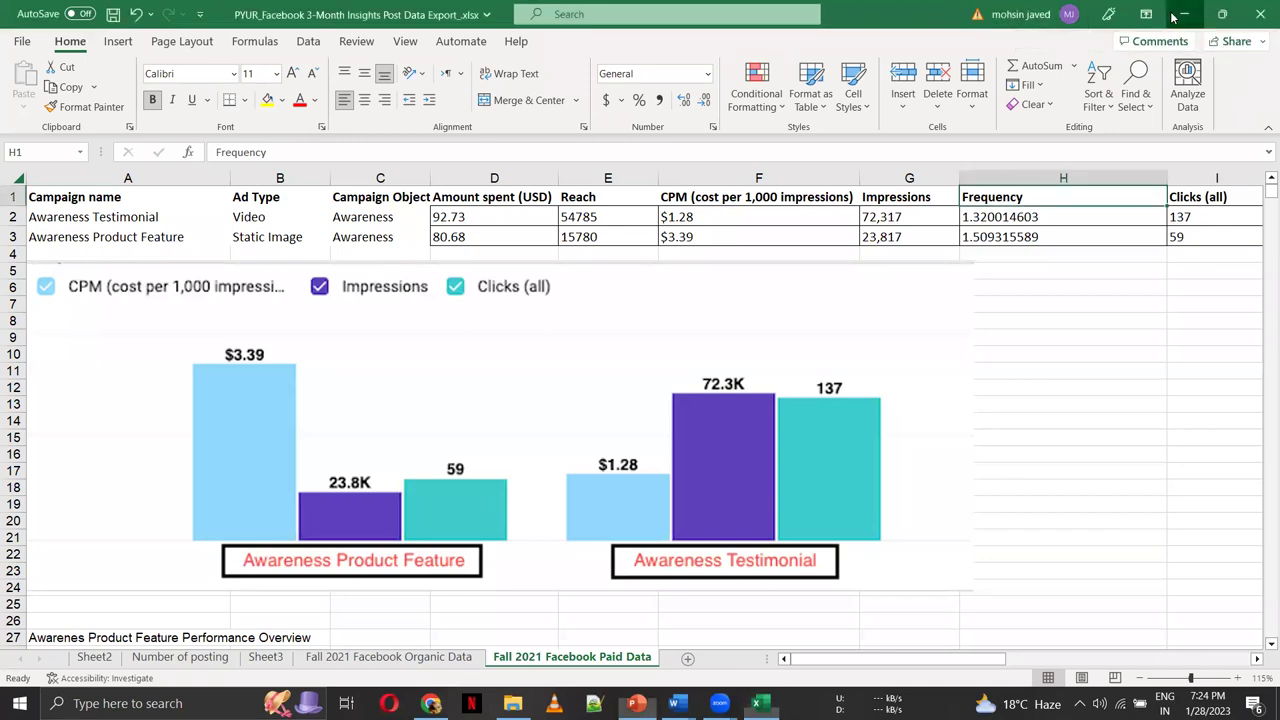
left_click(1174, 14)
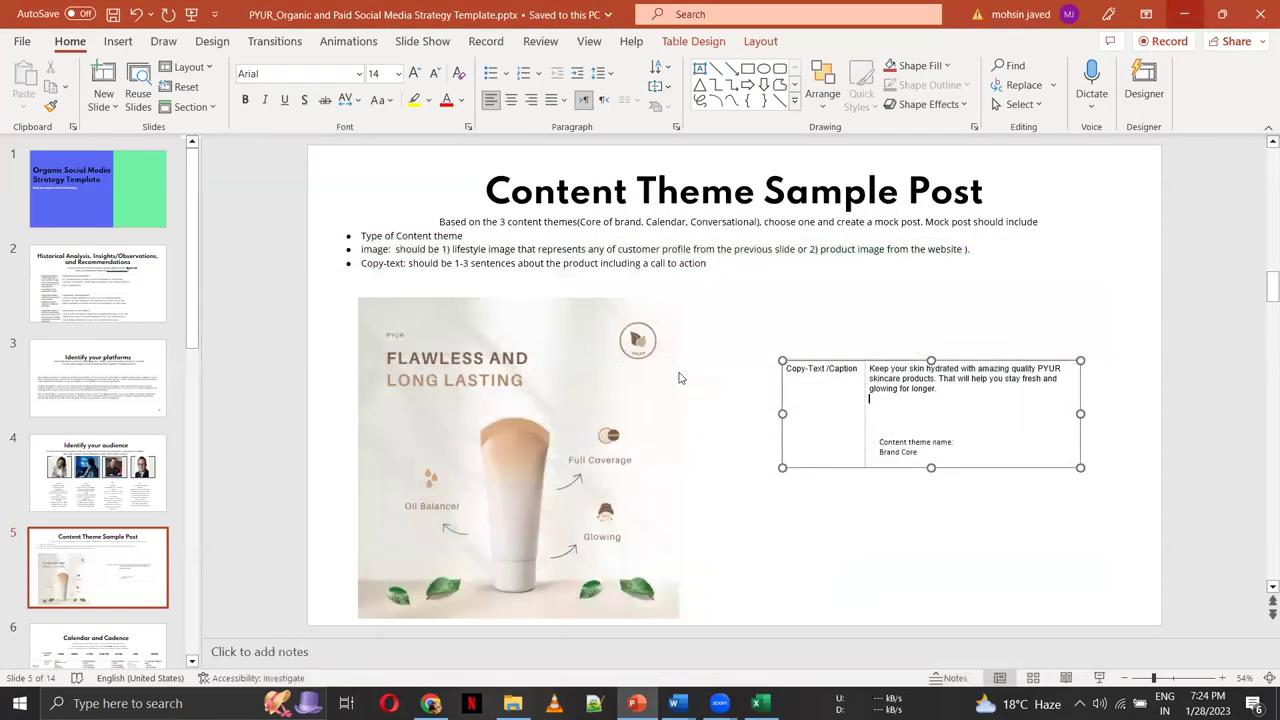
left_click(1174, 14)
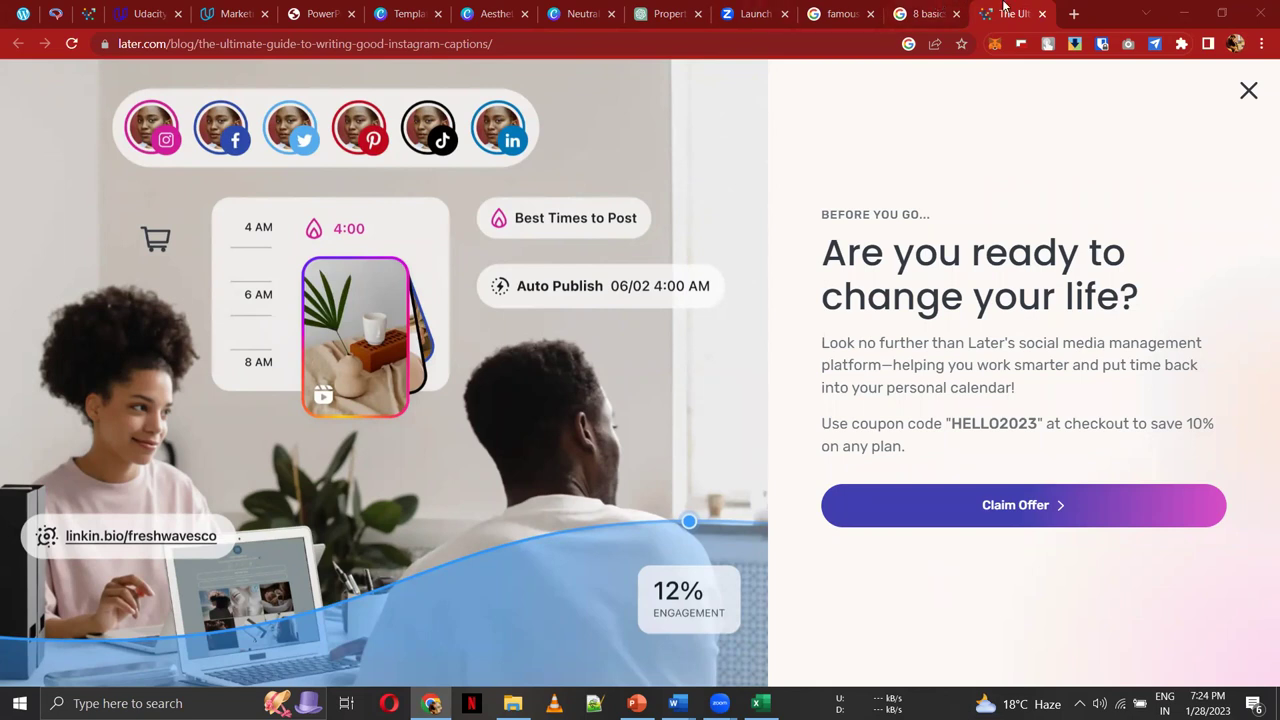
left_click(1248, 92)
Read the introduction and caption-writing steps in the "How to Write Engaging Instagram Captions" infographic
scroll(434, 523, "down", 2)
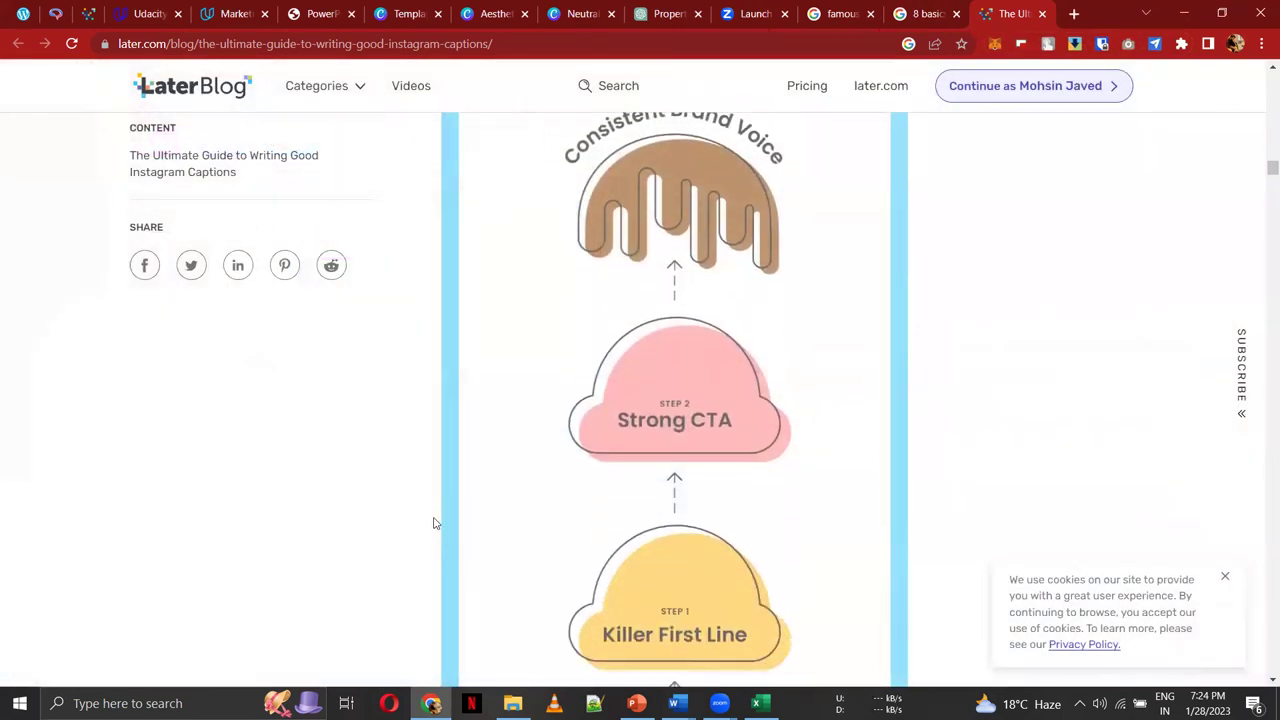
scroll(434, 523, "up", 3)
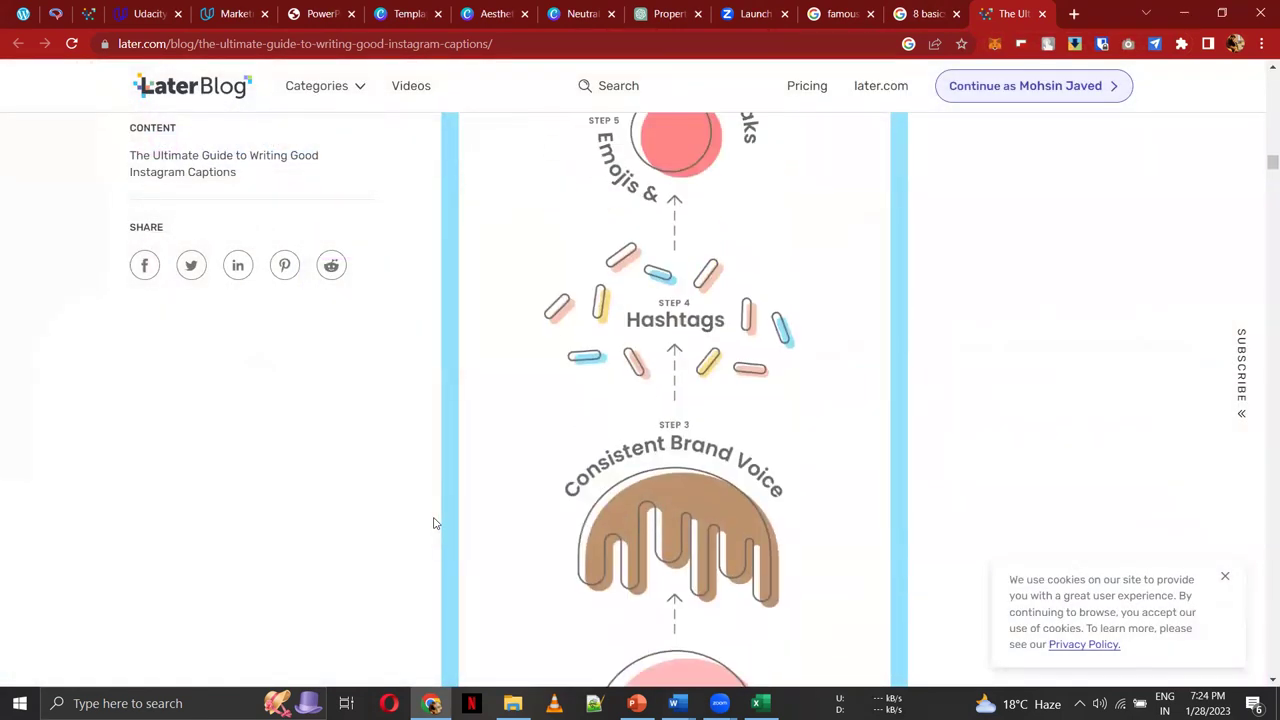
scroll(434, 523, "up", 2)
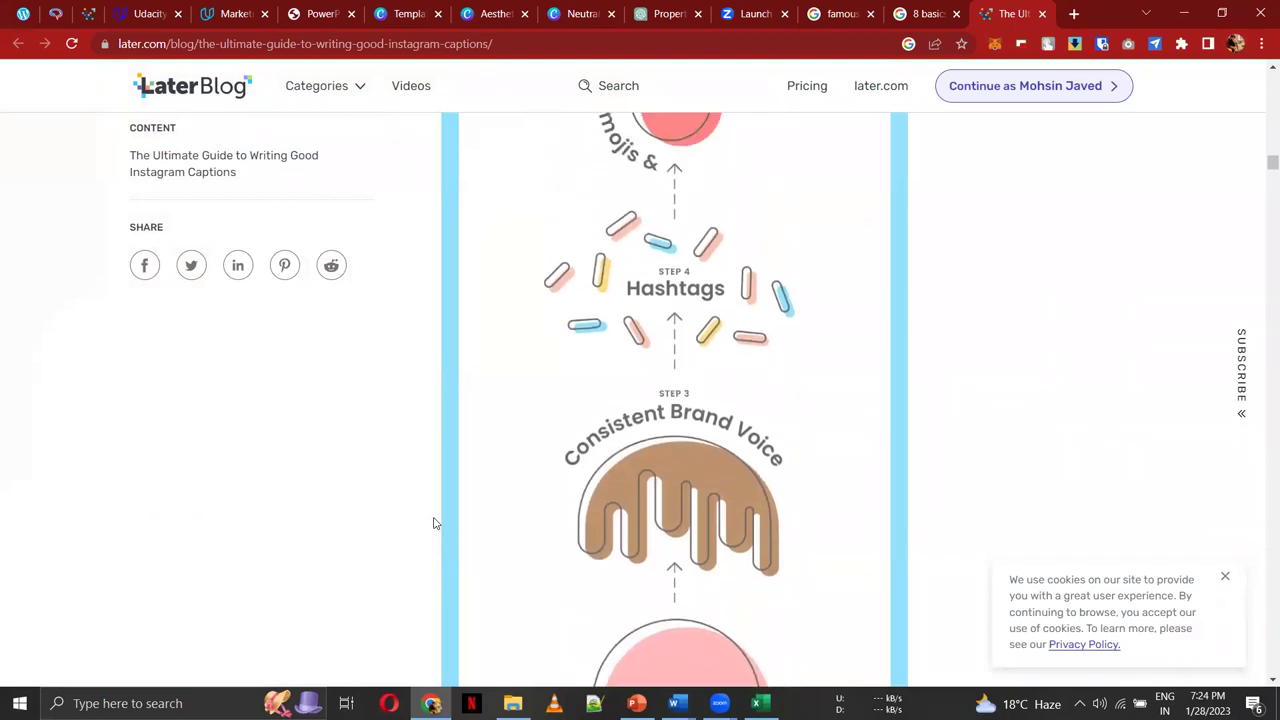
scroll(434, 523, "up", 2)
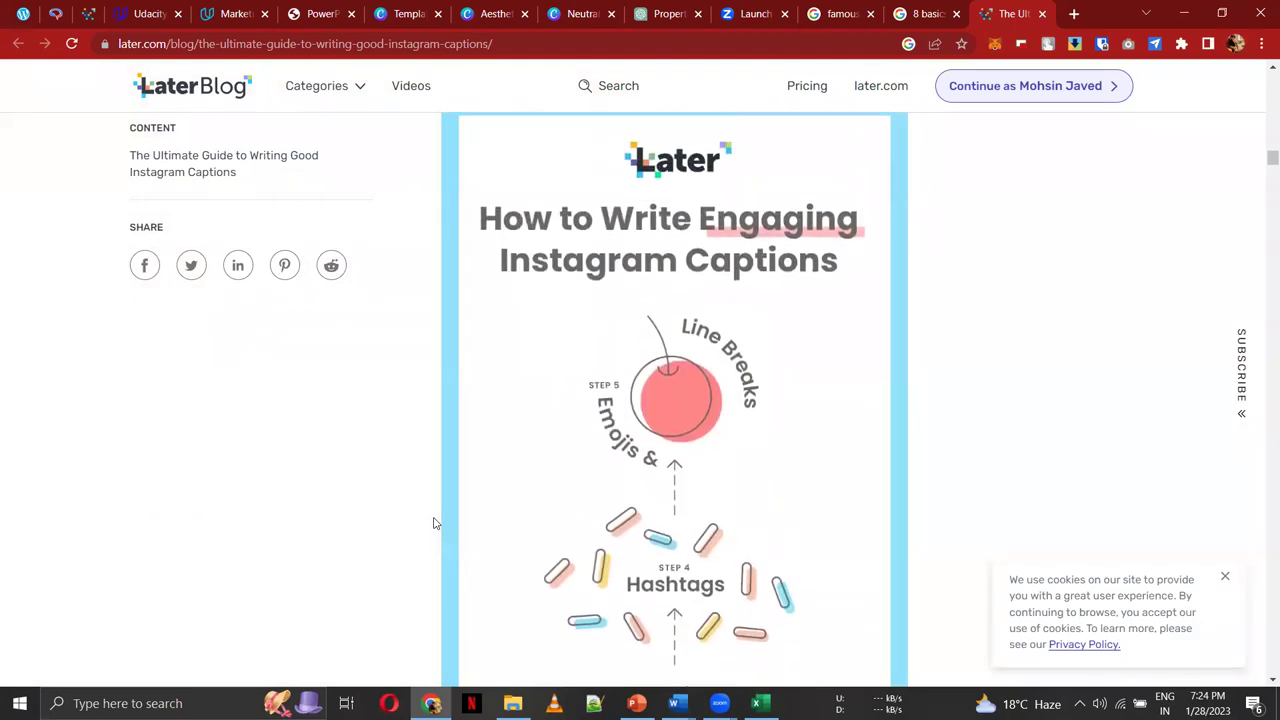
scroll(434, 523, "up", 2)
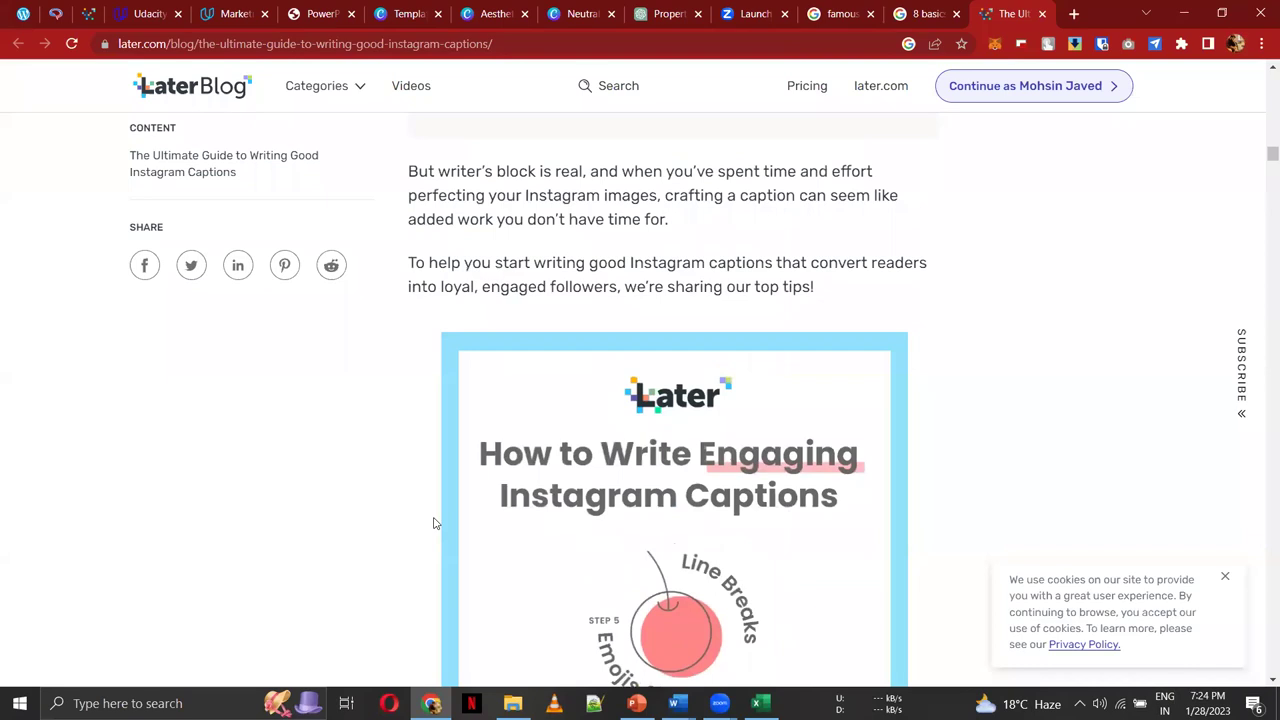
scroll(434, 523, "down", 2)
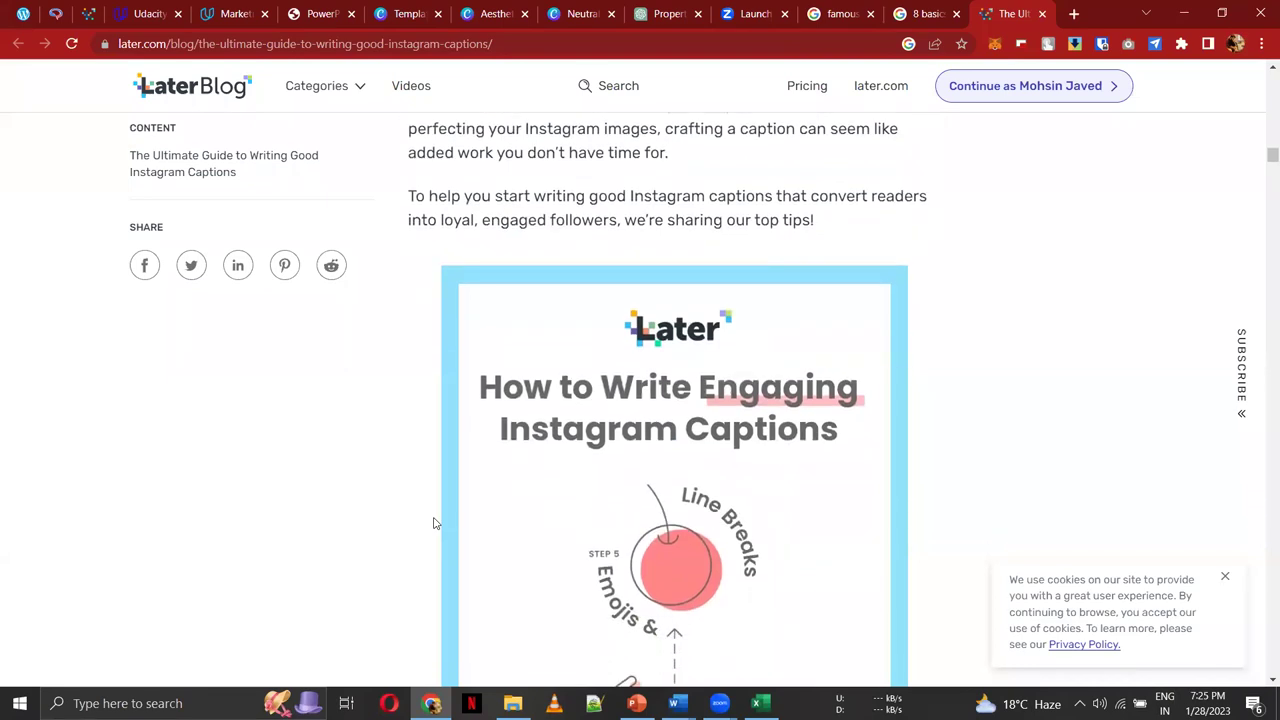
scroll(434, 523, "down", 2)
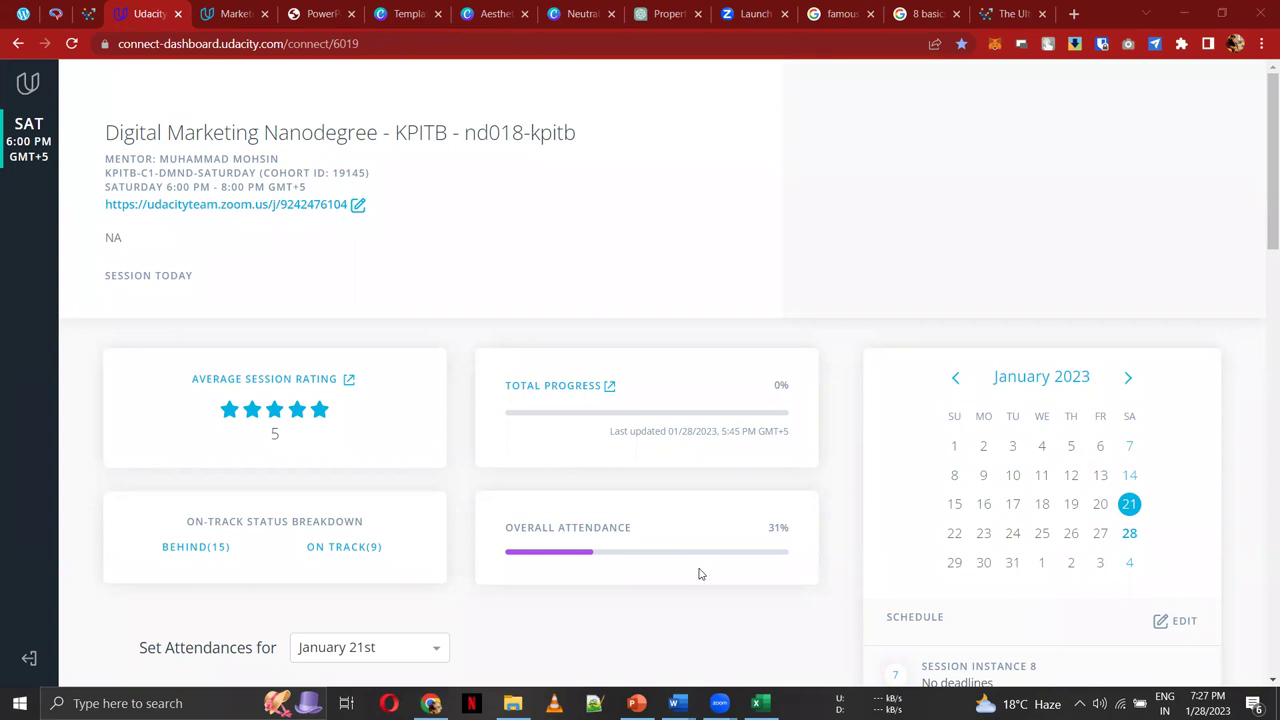
Reopen the Later caption guide and review the infographic's steps from Hashtags down to Killer First Line
left_click(1002, 10)
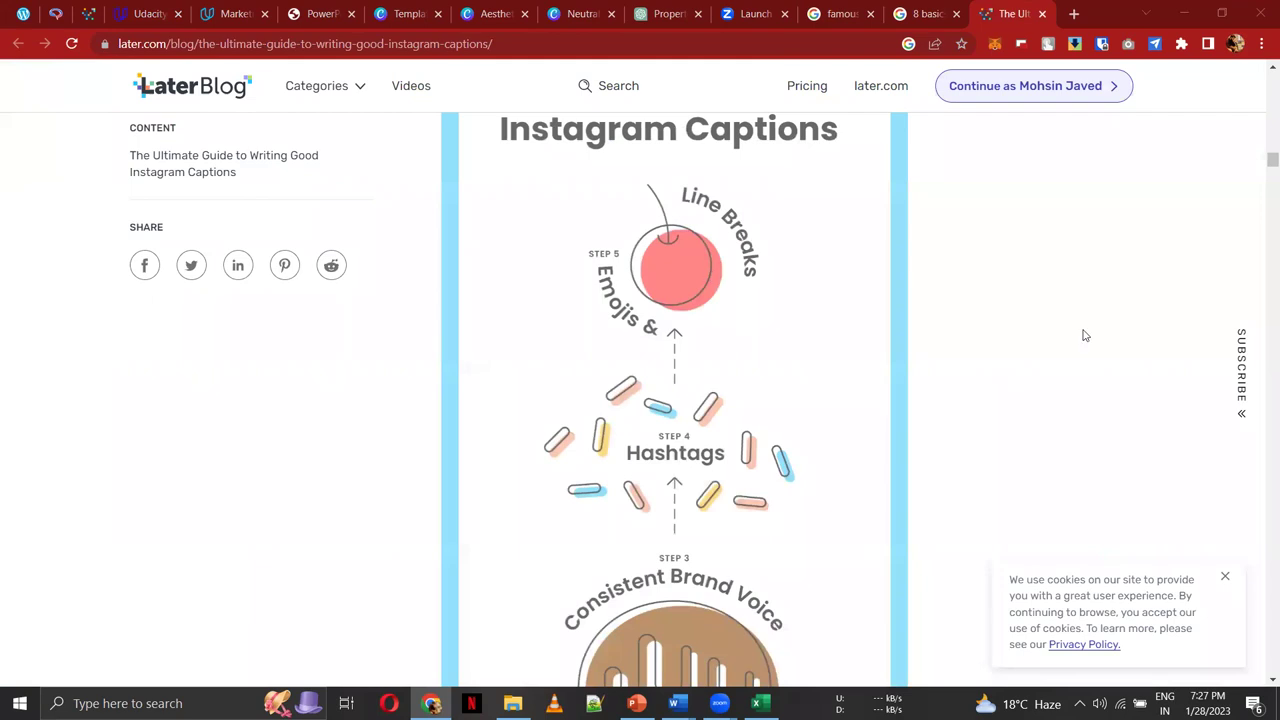
scroll(1085, 335, "down", 5)
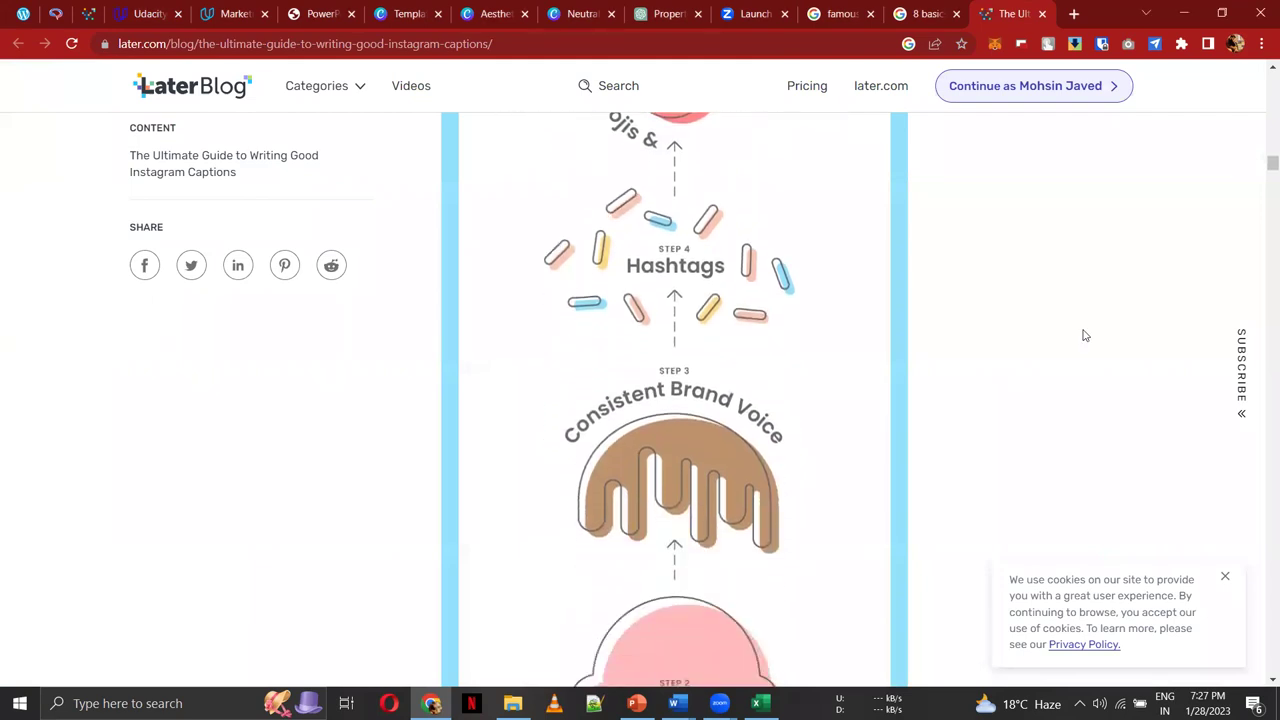
scroll(1085, 335, "down", 1)
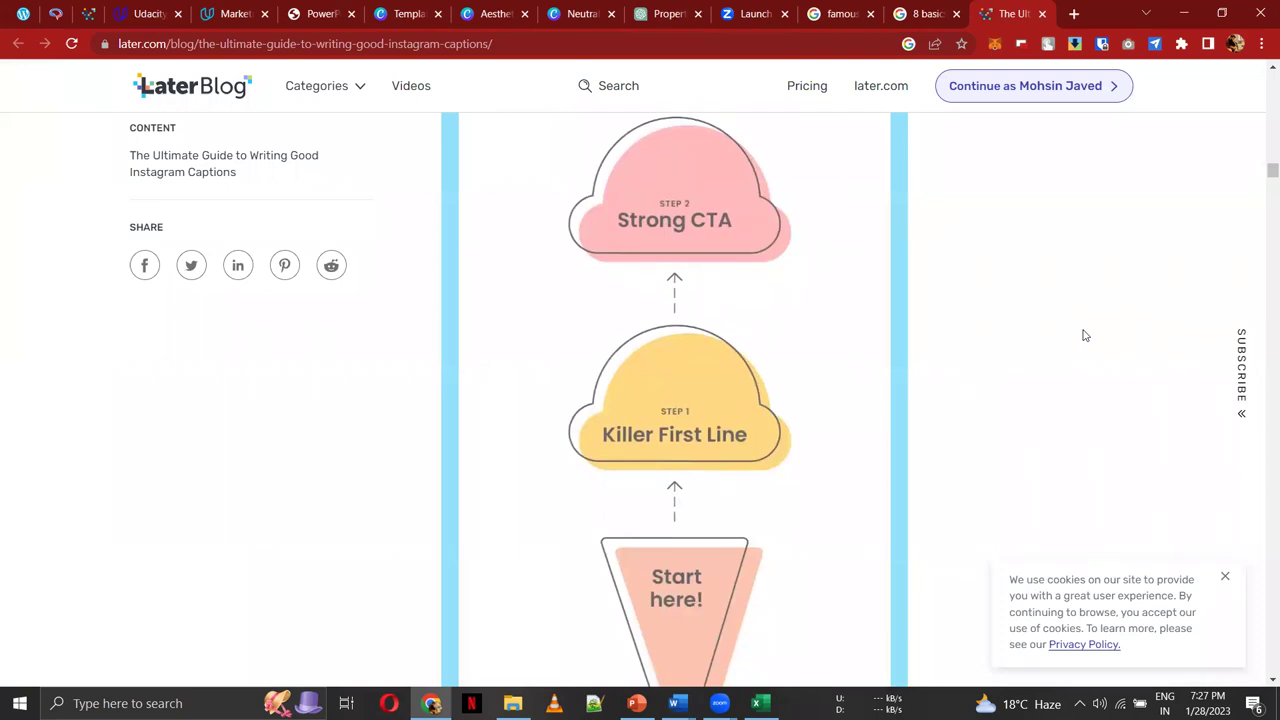
scroll(1085, 335, "down", 1)
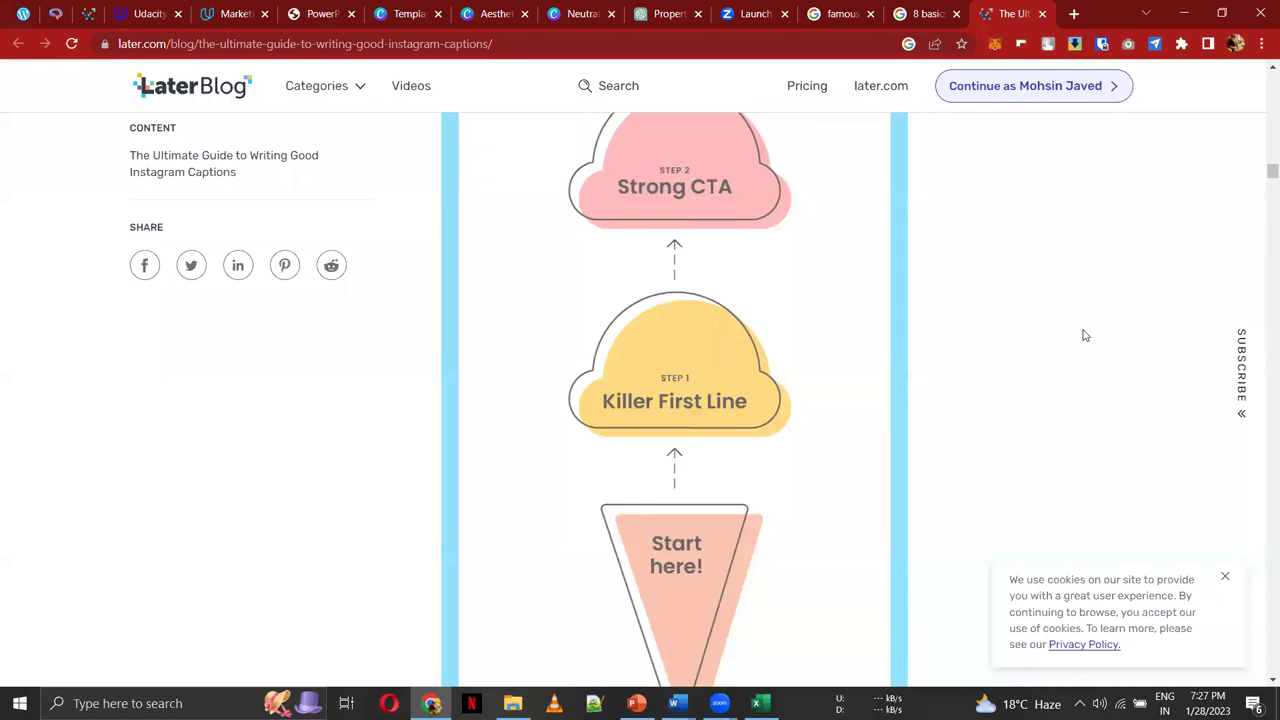
scroll(1085, 335, "down", 1)
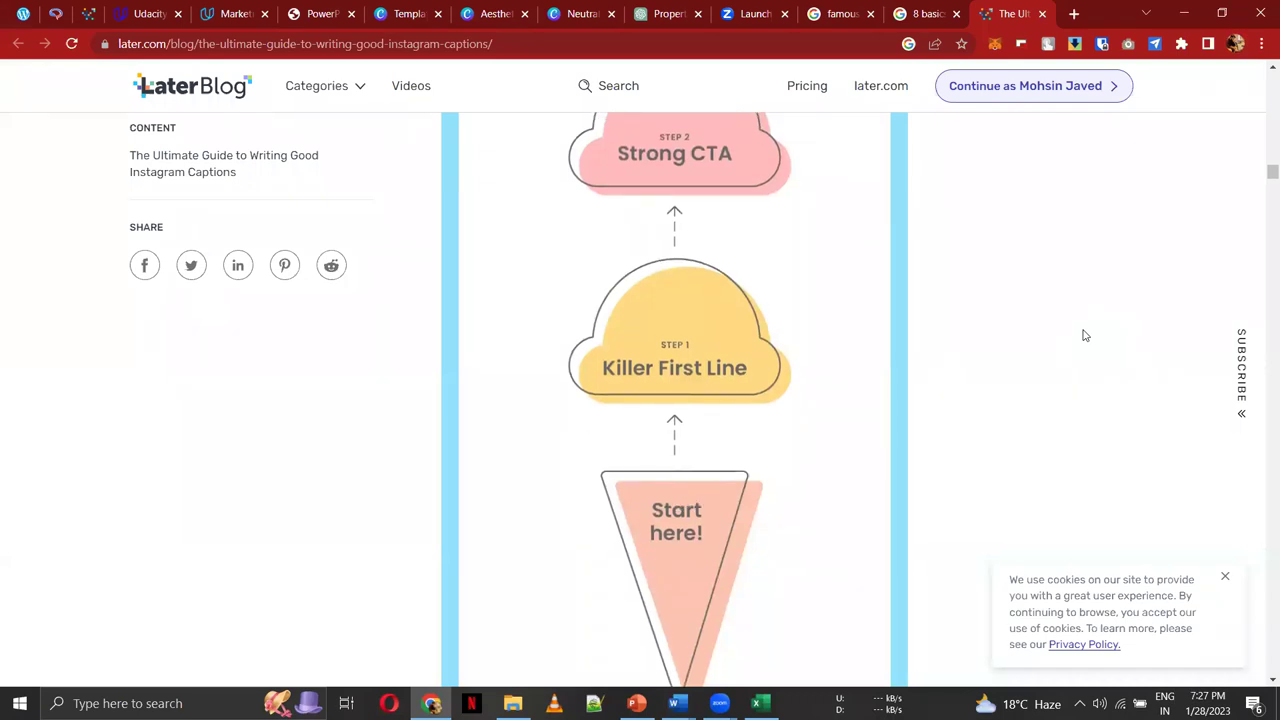
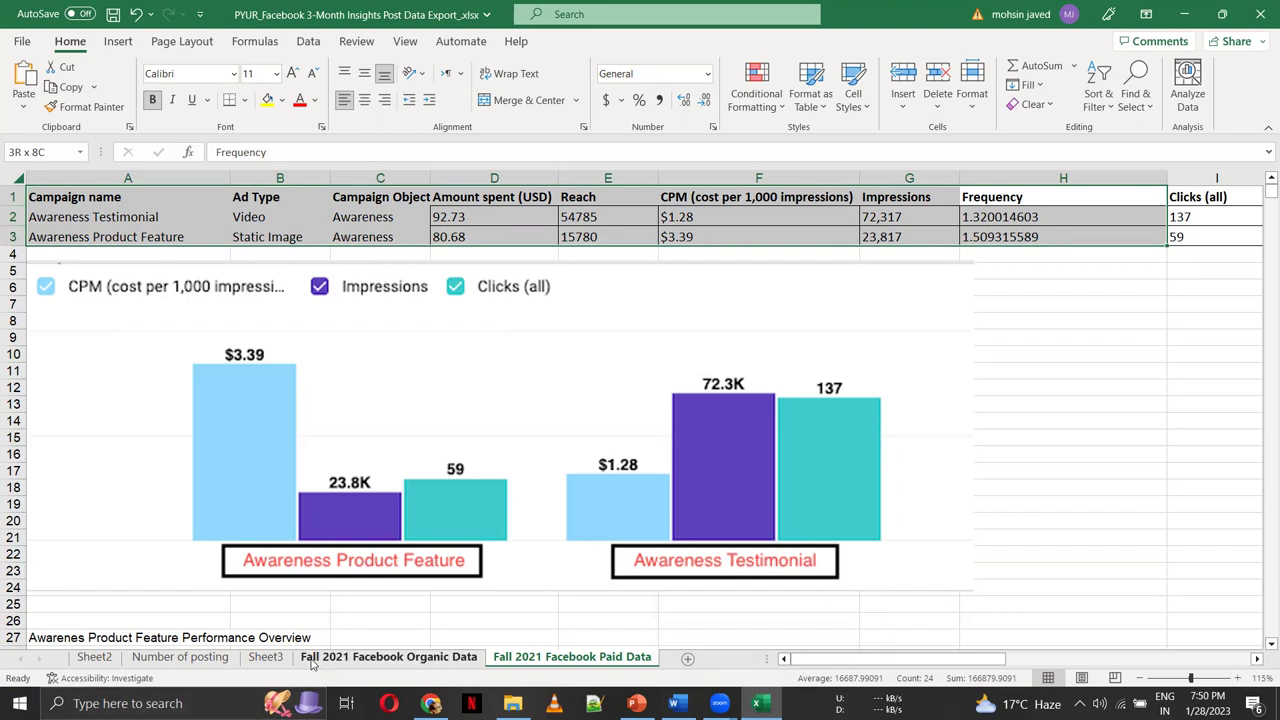
Open the Fall 2021 Facebook Organic Data sheet in Excel and select all post rows from 3 to 41
left_click(320, 658)
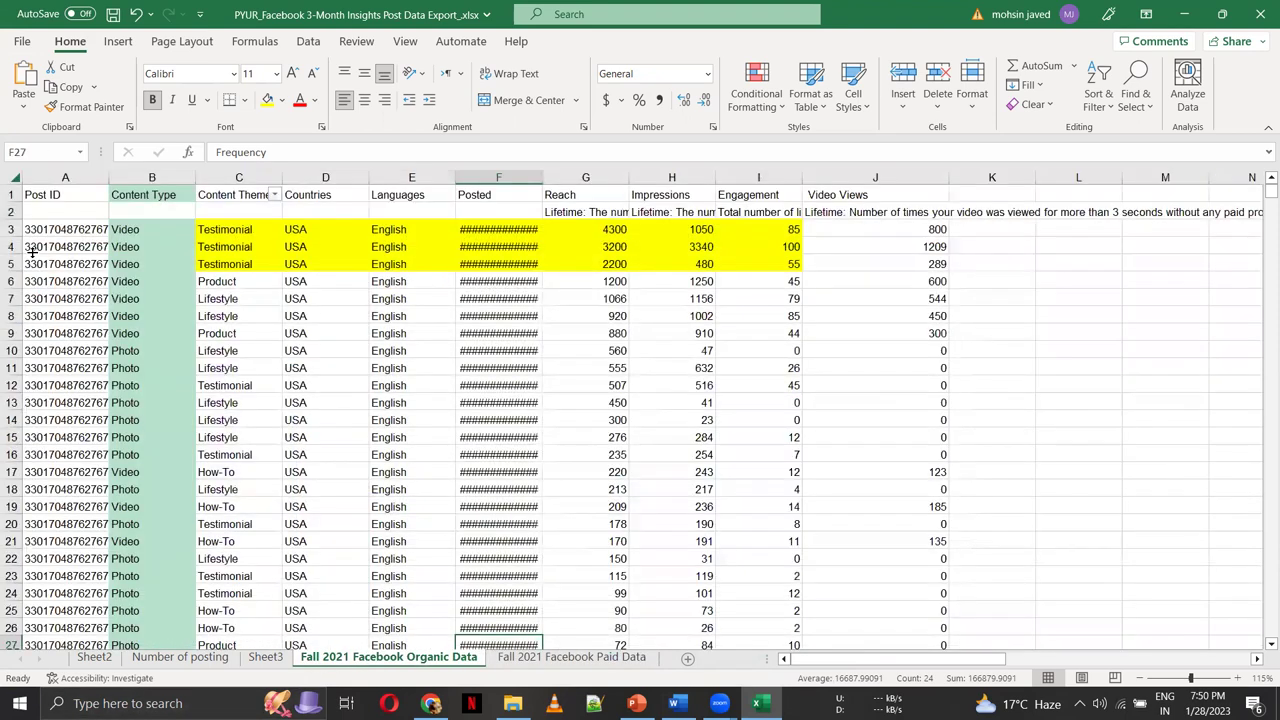
left_click(15, 229)
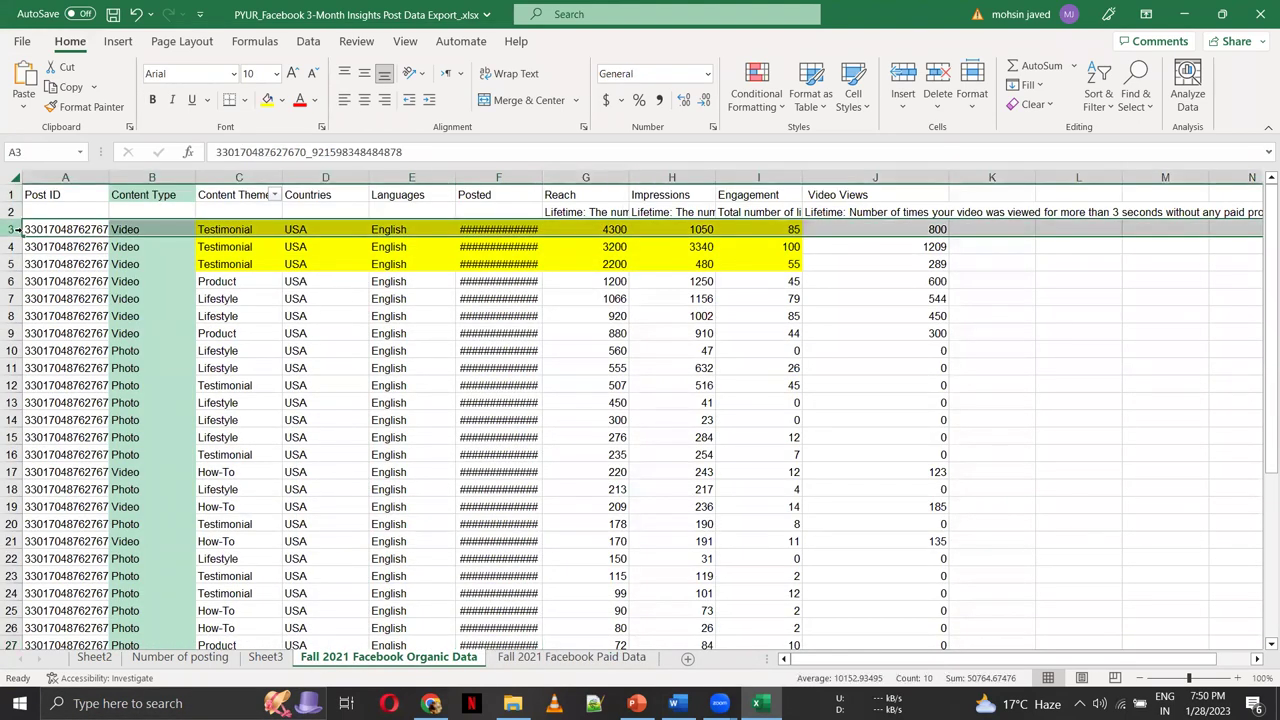
left_click_drag(15, 229, 12, 378)
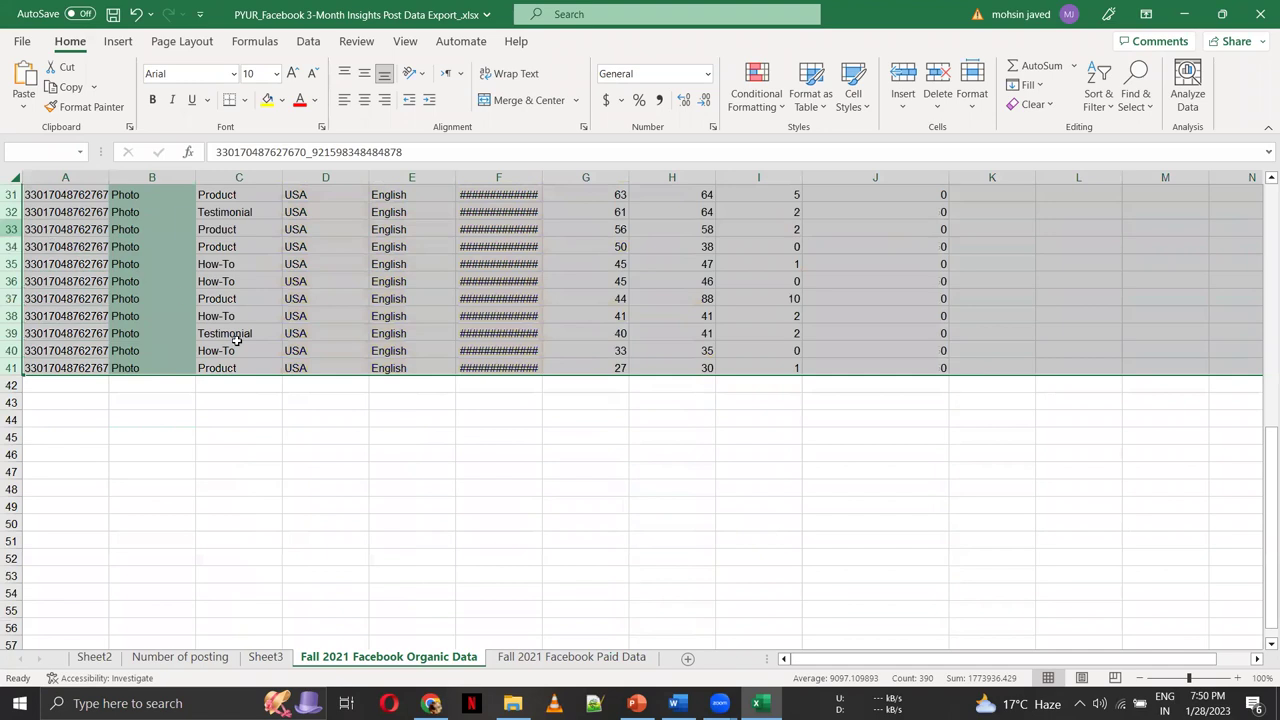
Return to the Fall 2021 Facebook Paid Data sheet and check the Awareness Testimonial campaign's details from its name through reach
left_click(588, 664)
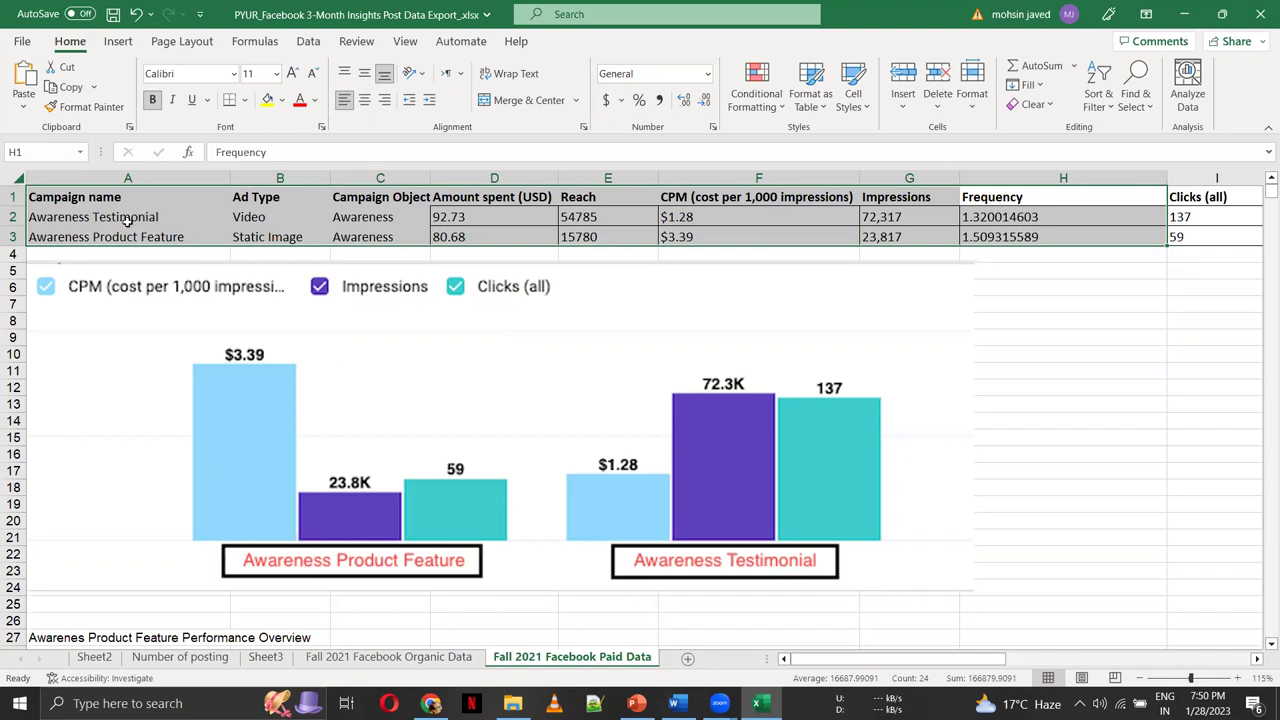
left_click(44, 224)
key("Right")
key("Right")
key("Right")
key("Right")
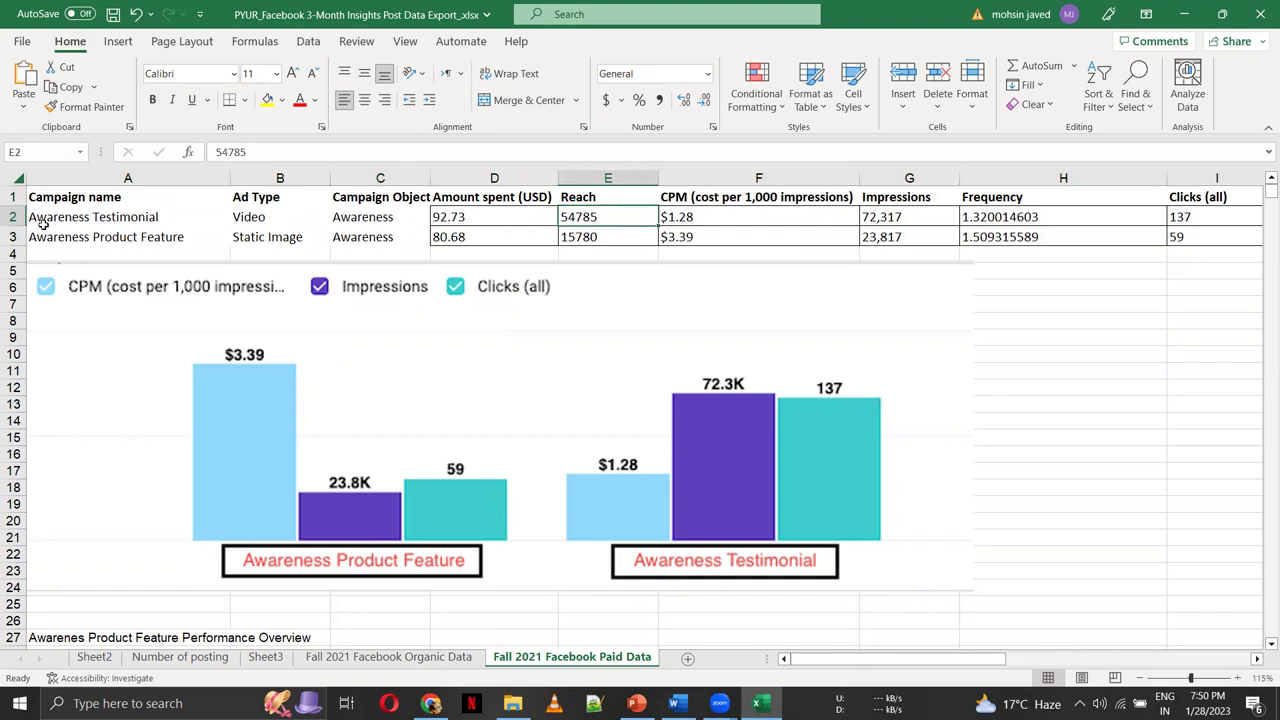
Review the Awareness Testimonial row's remaining metrics from reach through post engagement, ending back at the campaign name
key("Right")
key("Right")
key("Right")
key("Right")
key("Right")
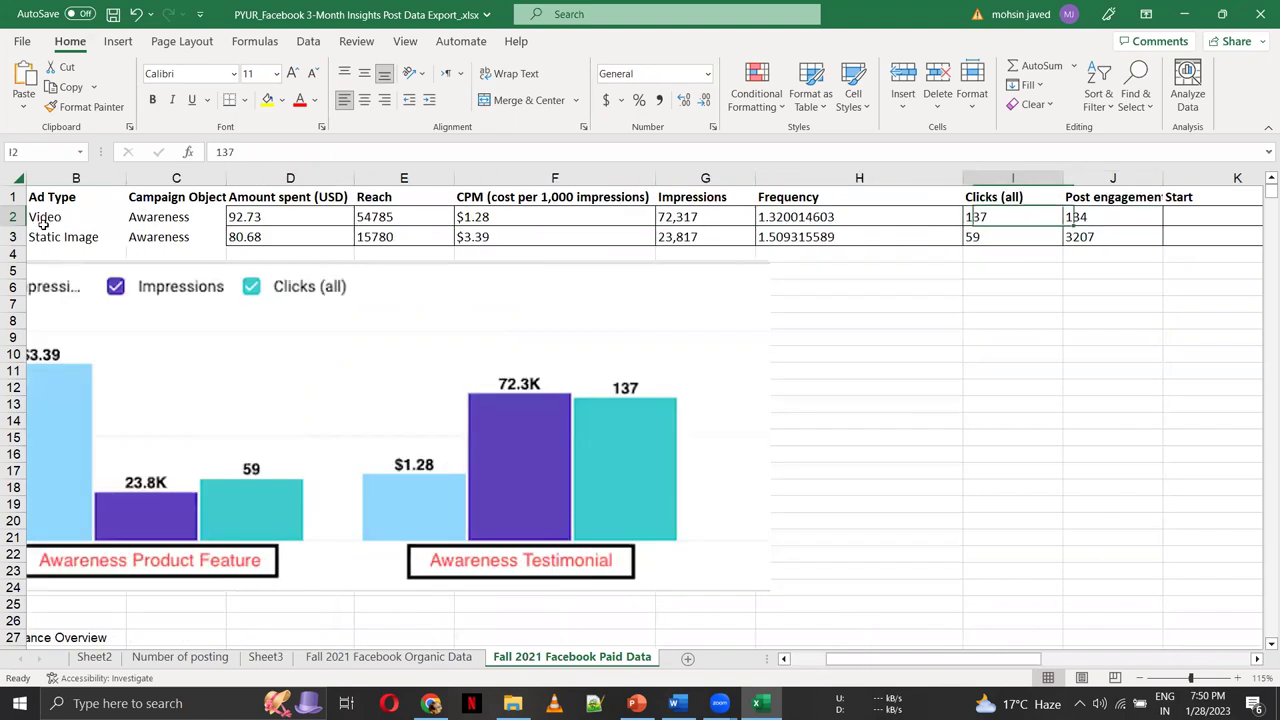
key("Left")
key("Left")
key("Left")
key("Left")
key("Left")
key("Left")
key("Left")
key("Left")
key("Left")
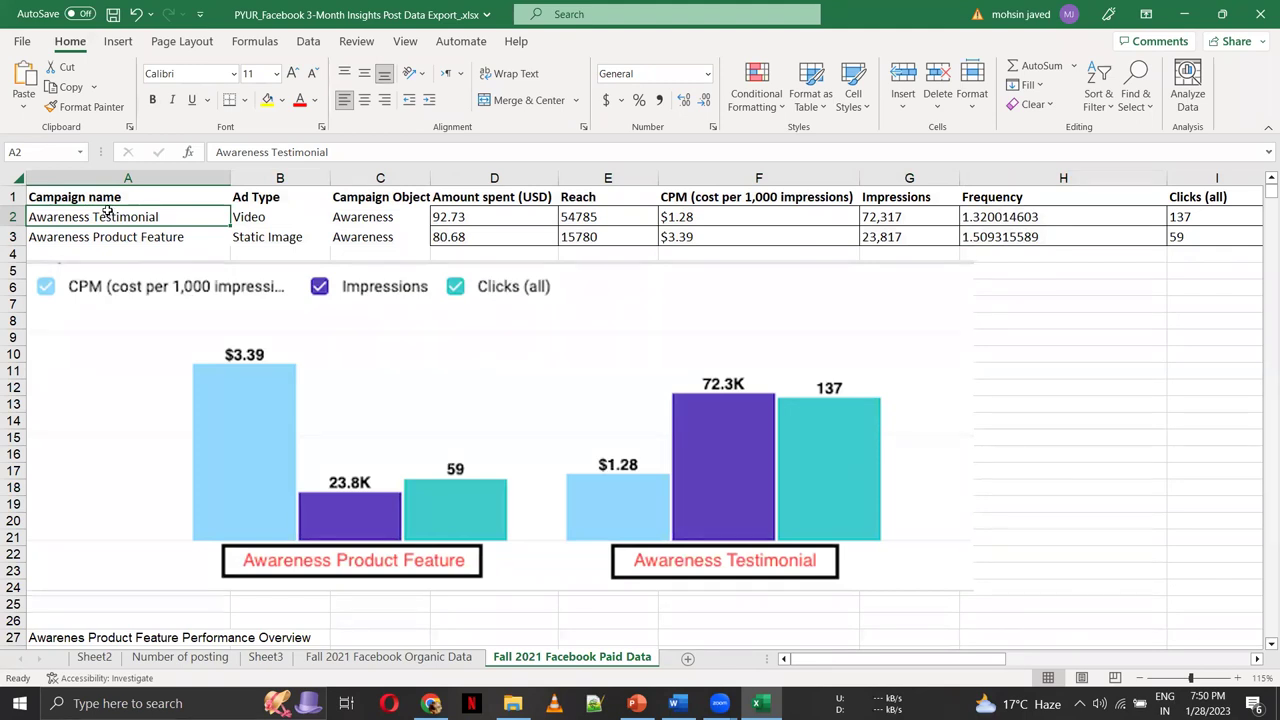
Compare the Awareness Testimonial and Awareness Product Feature entries in the paid data's campaign name column
key("Down")
key("Up")
key("Down")
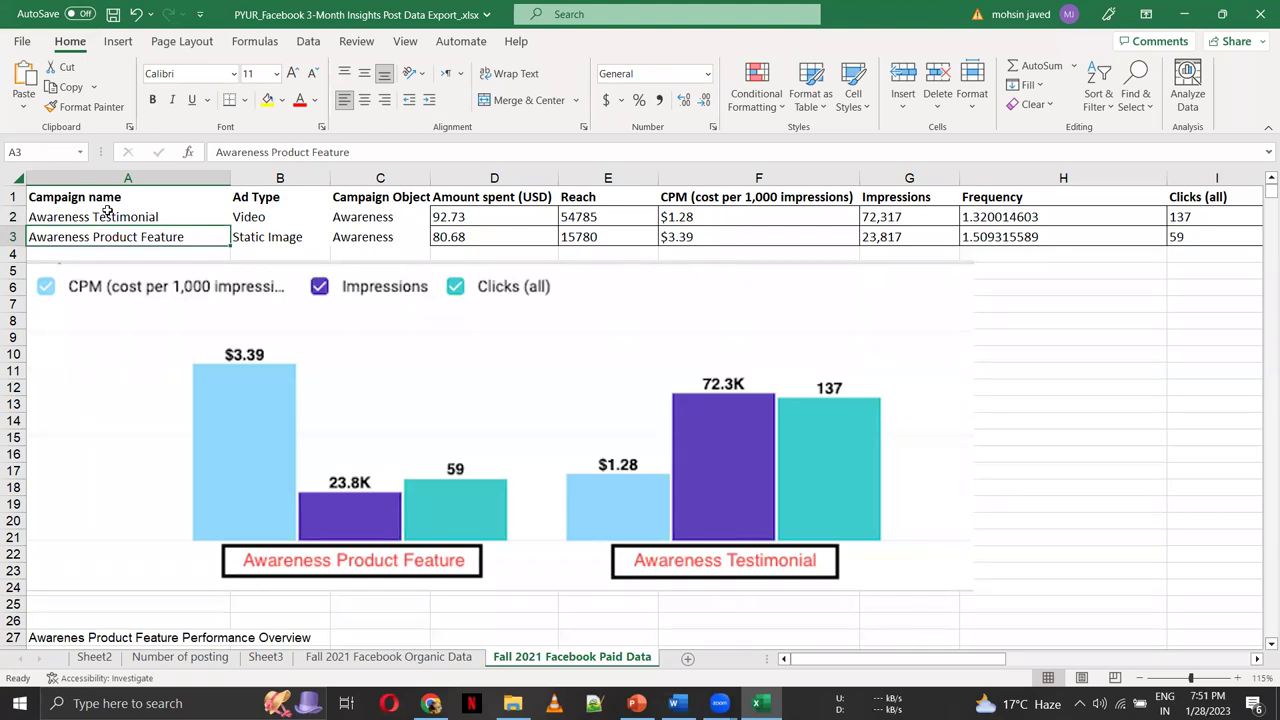
scroll(107, 210, "up", 5)
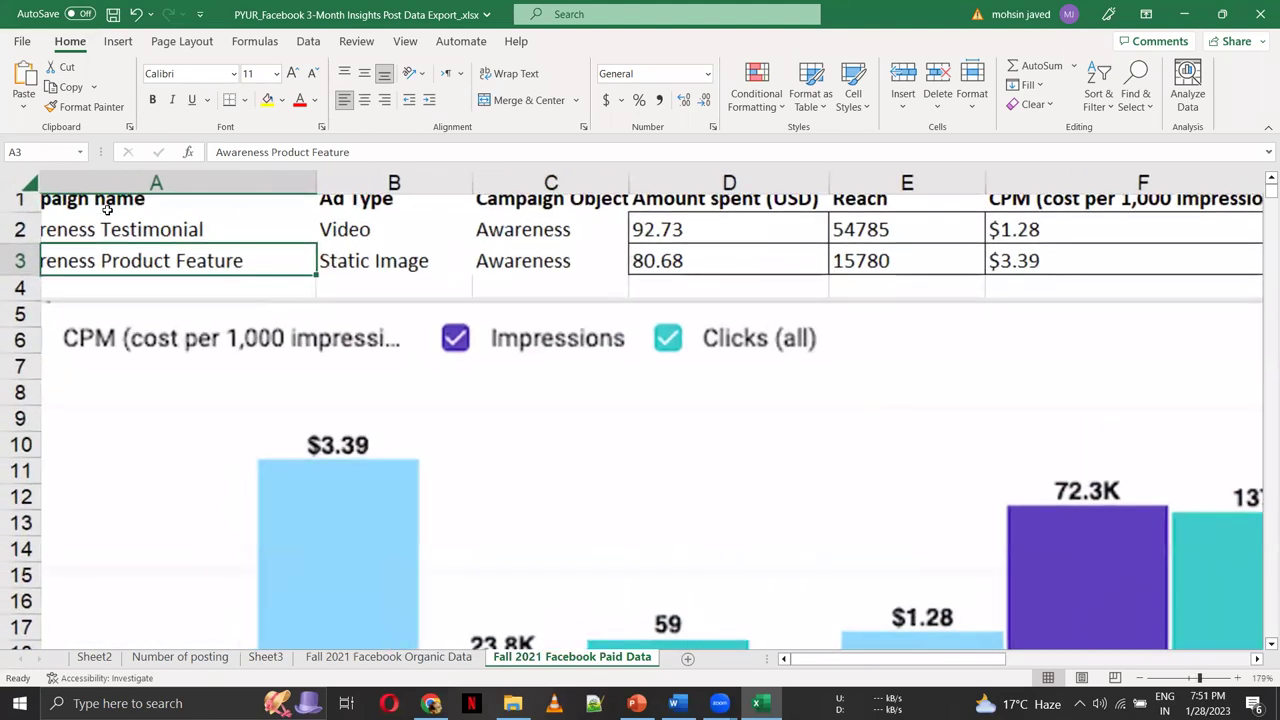
scroll(107, 209, "down", 5)
scroll(107, 209, "up", 6)
key("Up")
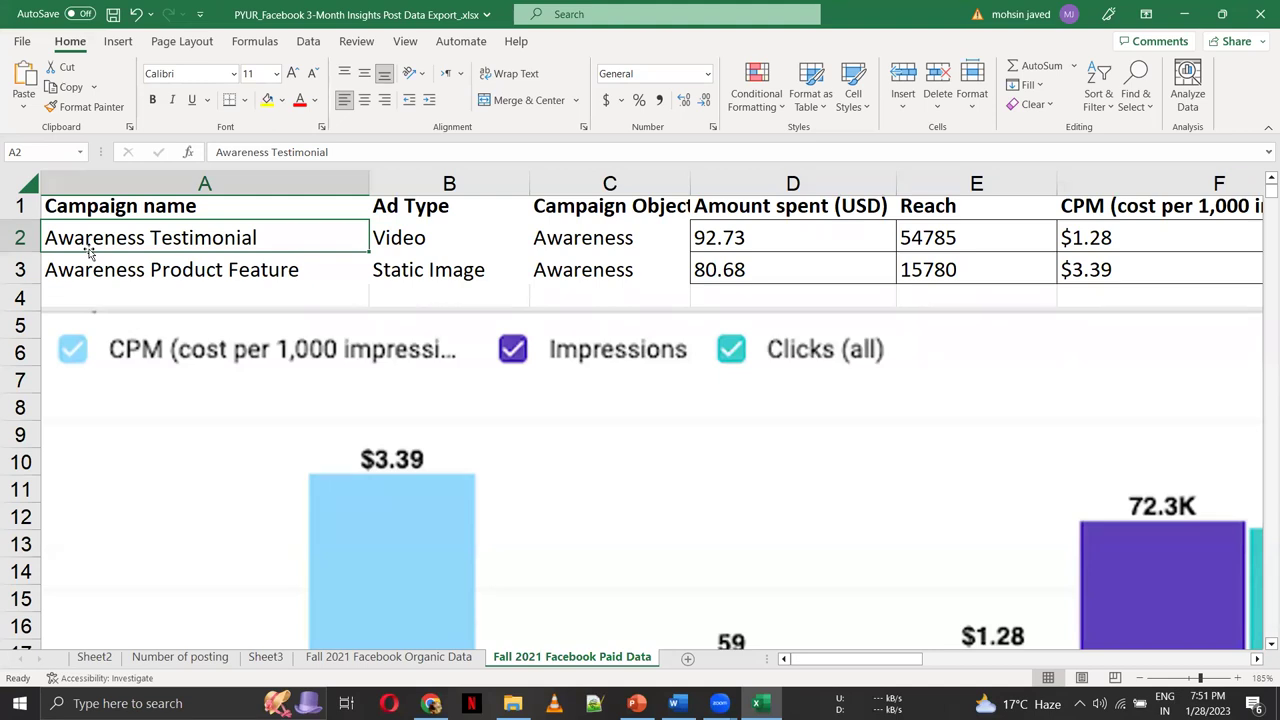
key("Down")
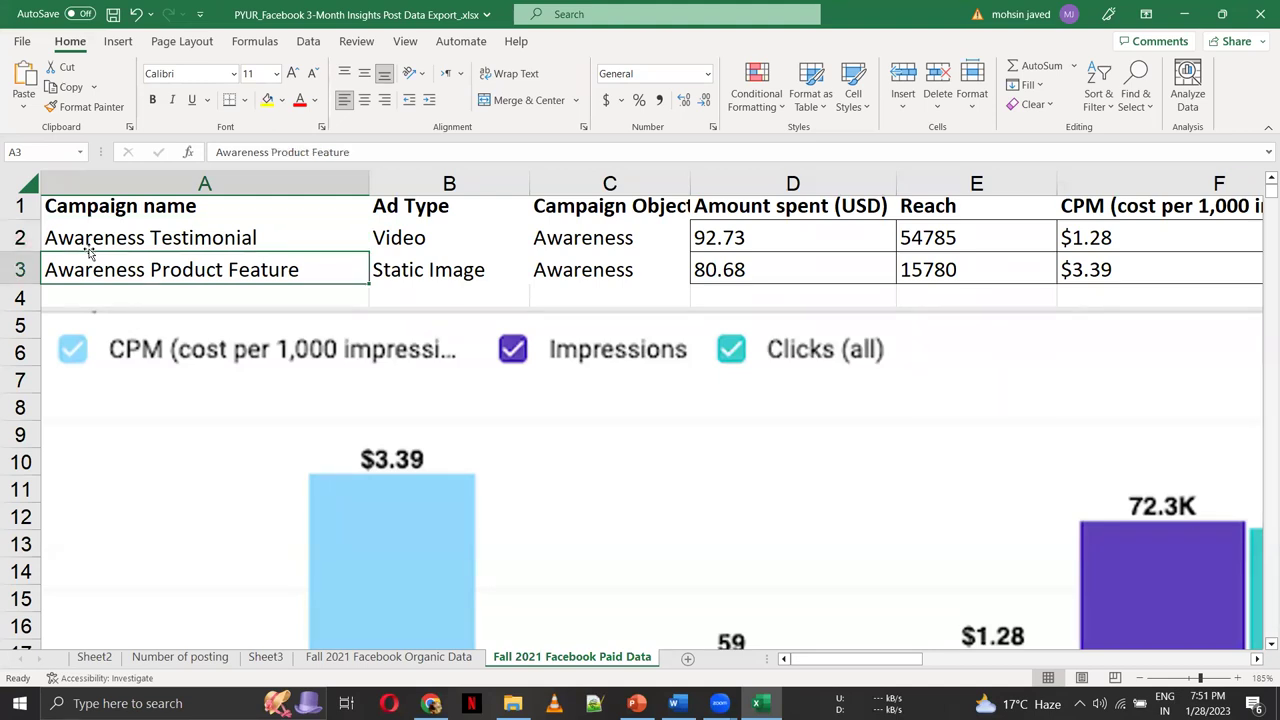
key("Up")
key("Down")
key("Up")
key("Down")
key("Up")
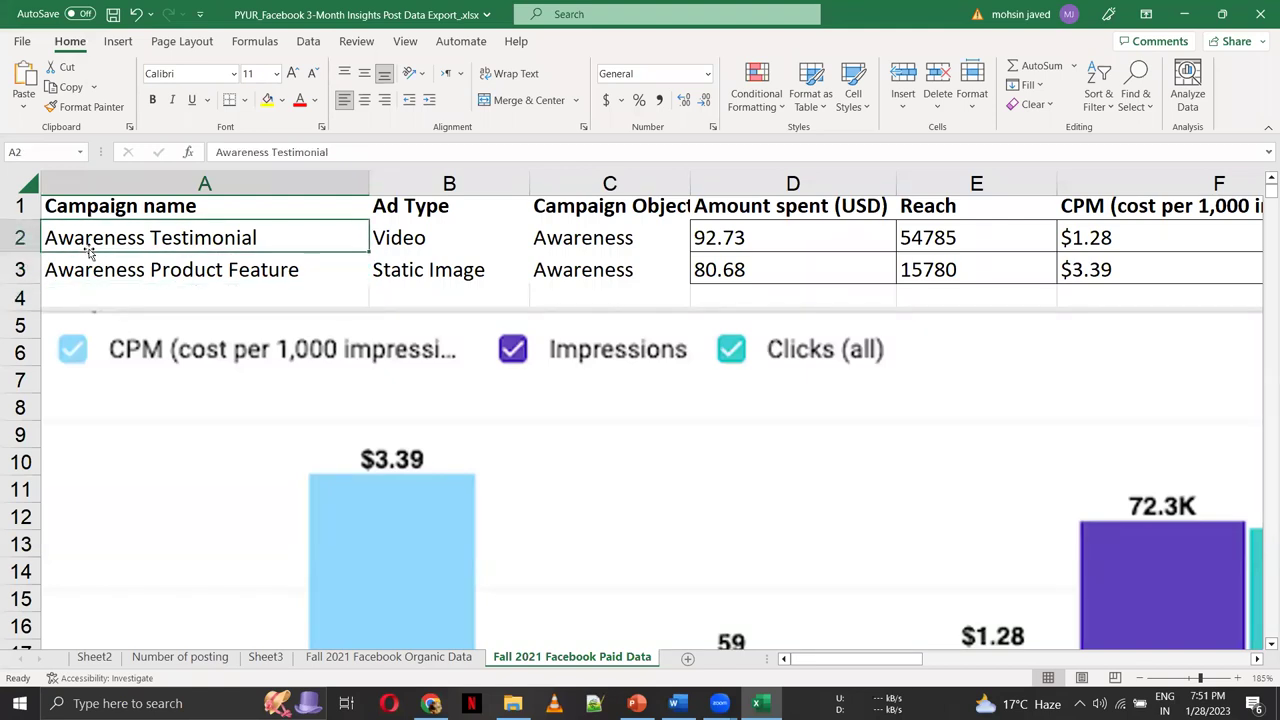
key("Down")
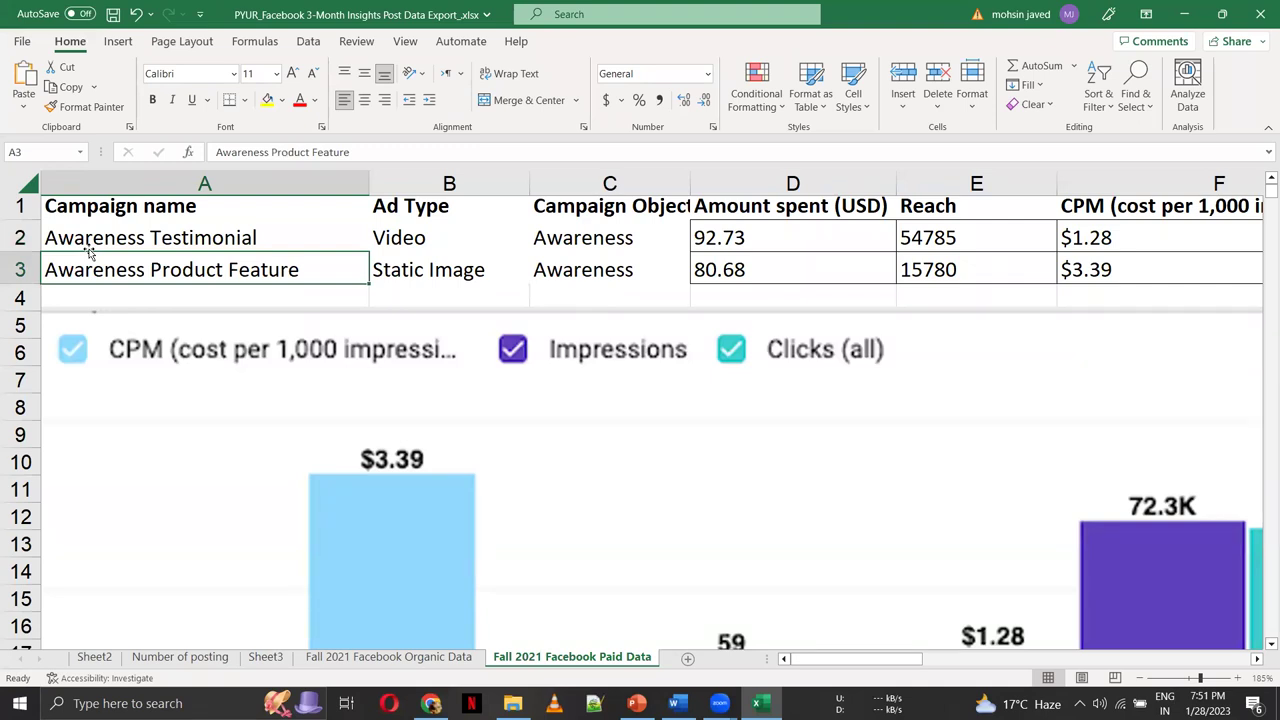
Compare the two paid campaigns' ad types and check the Awareness Product Feature campaign's objective
key("Right")
key("Up")
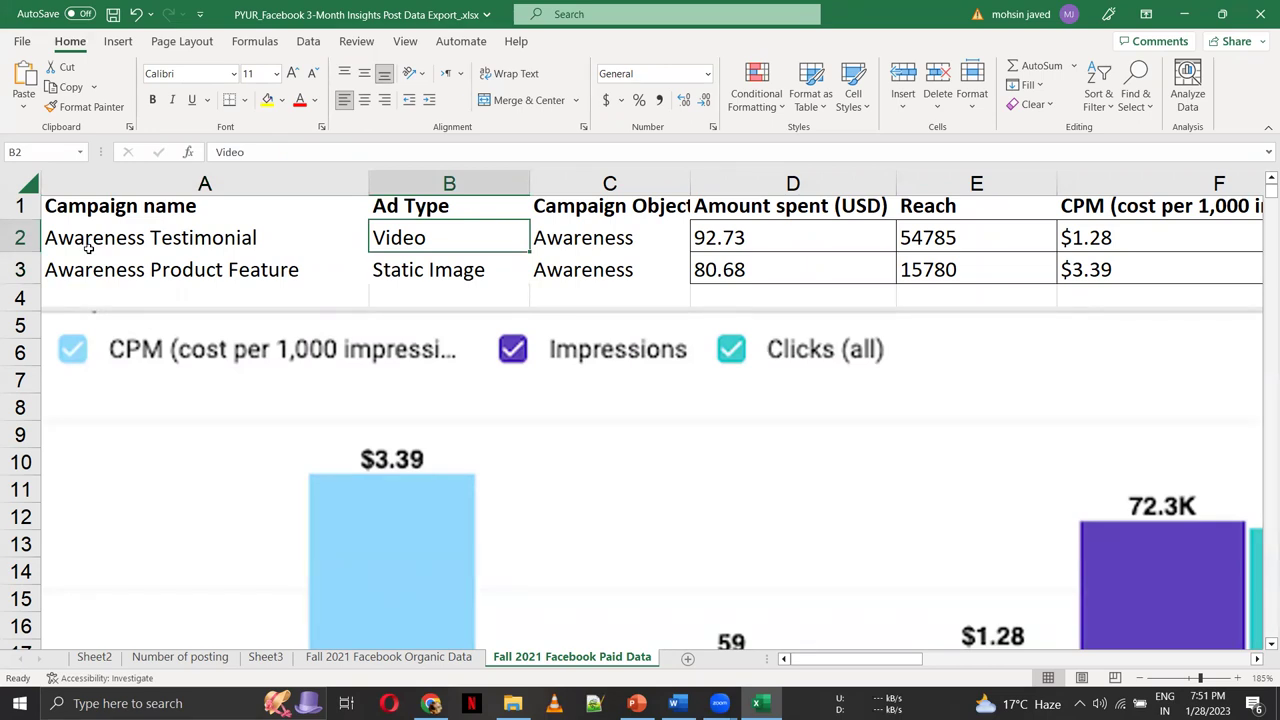
key("Down")
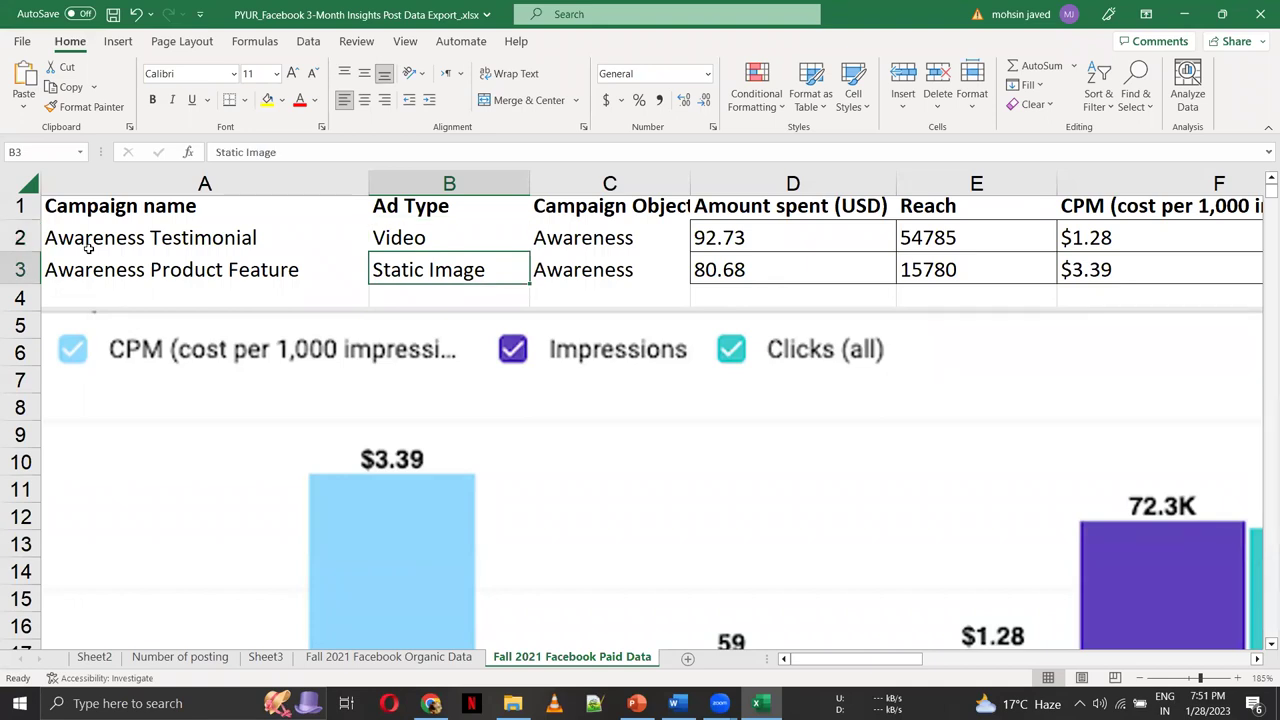
key("Right")
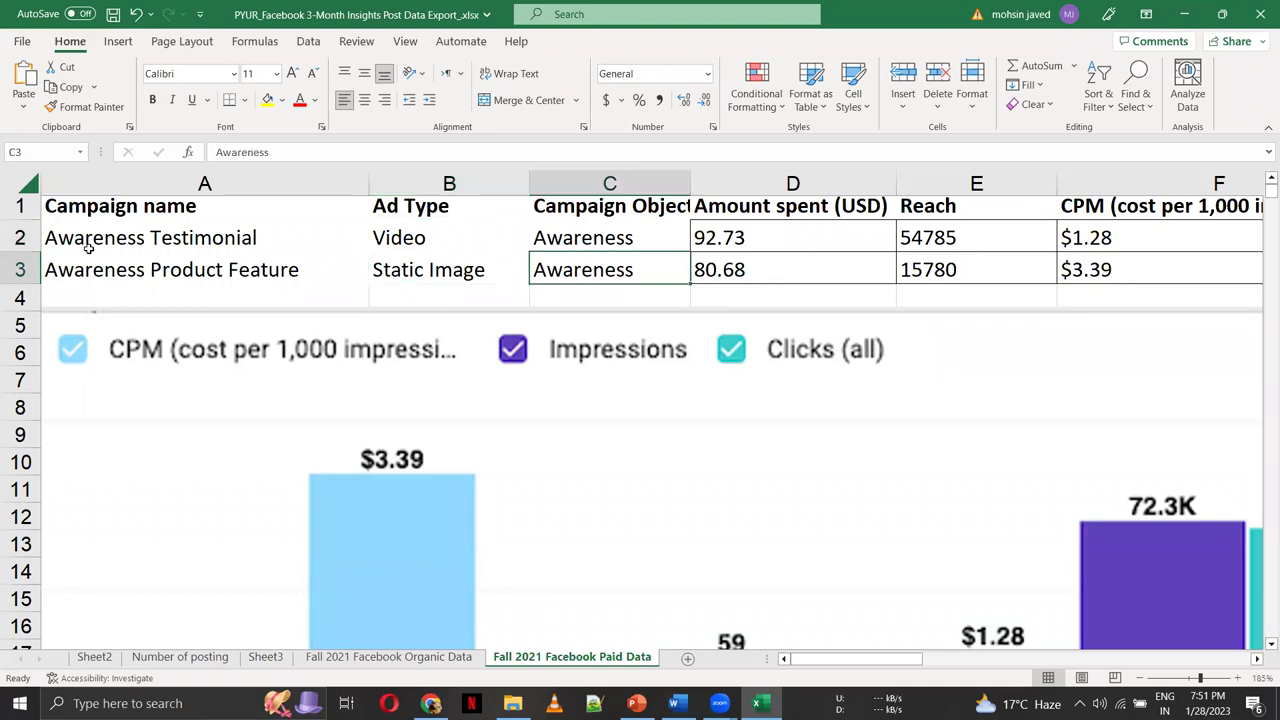
key("ctrl+c")
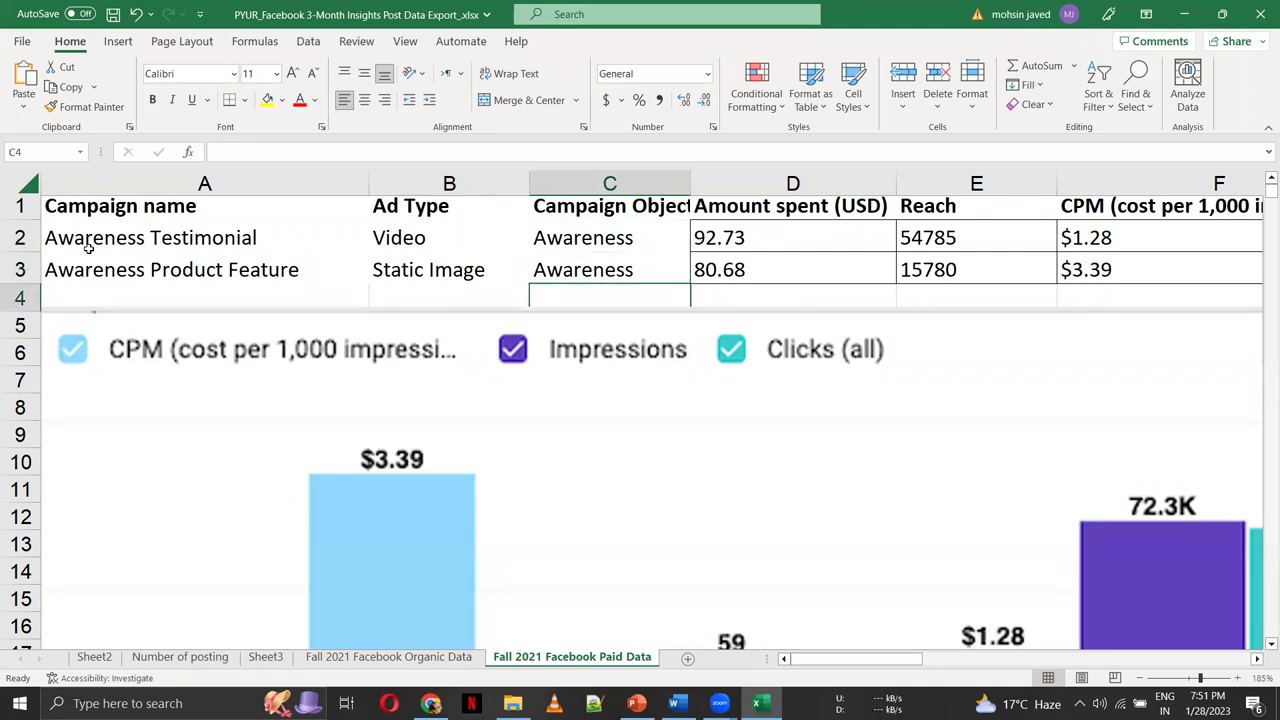
key("Escape")
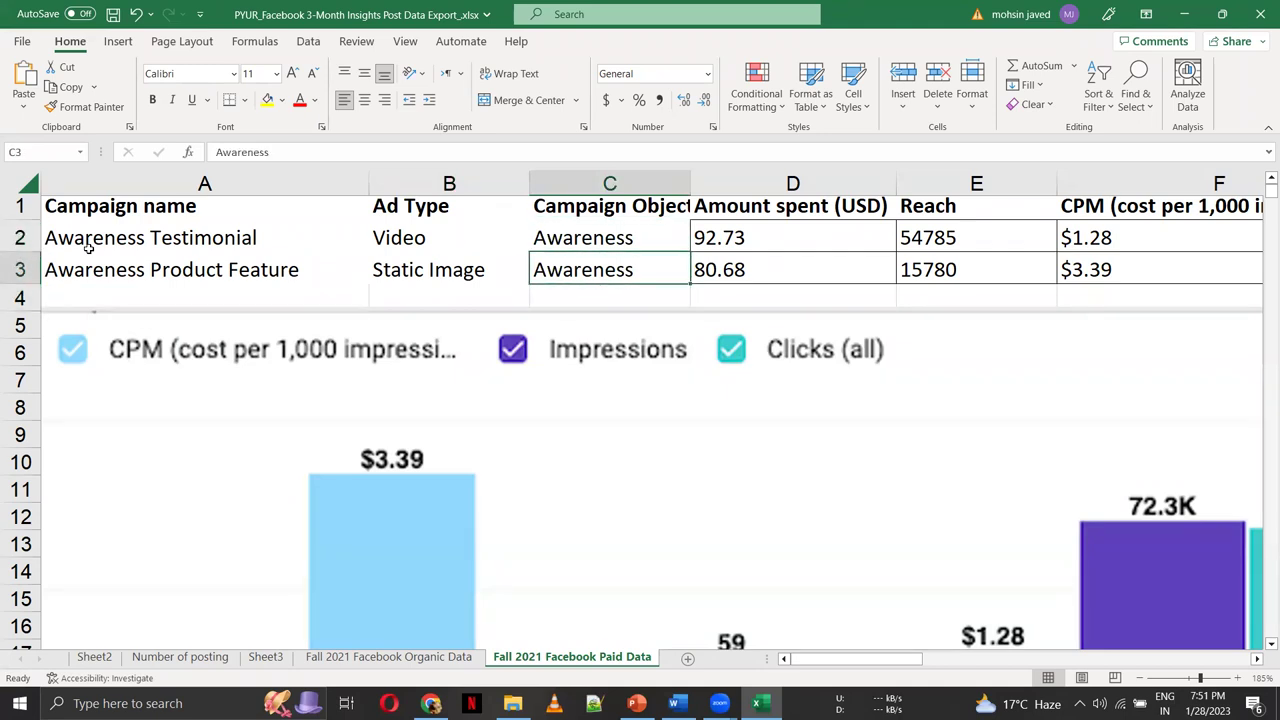
Compare the amount spent in USD on the Awareness Testimonial and Awareness Product Feature campaigns
key("Right")
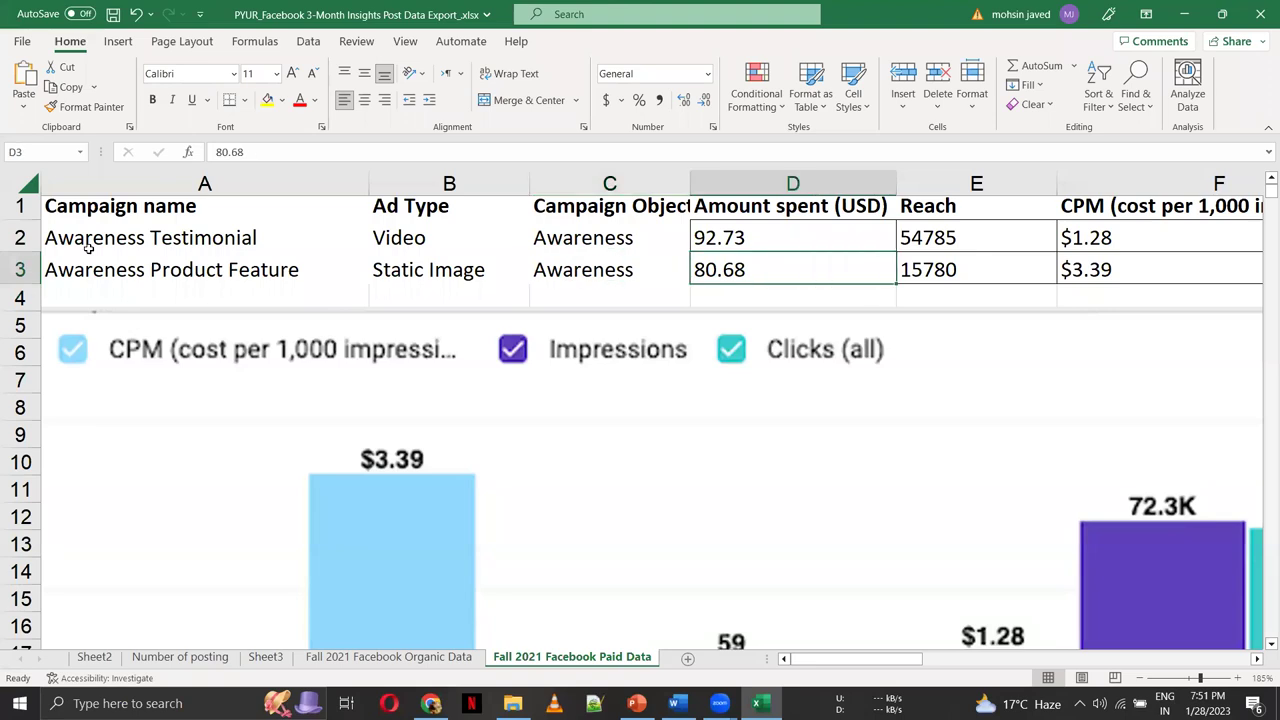
scroll(89, 248, "right", 2)
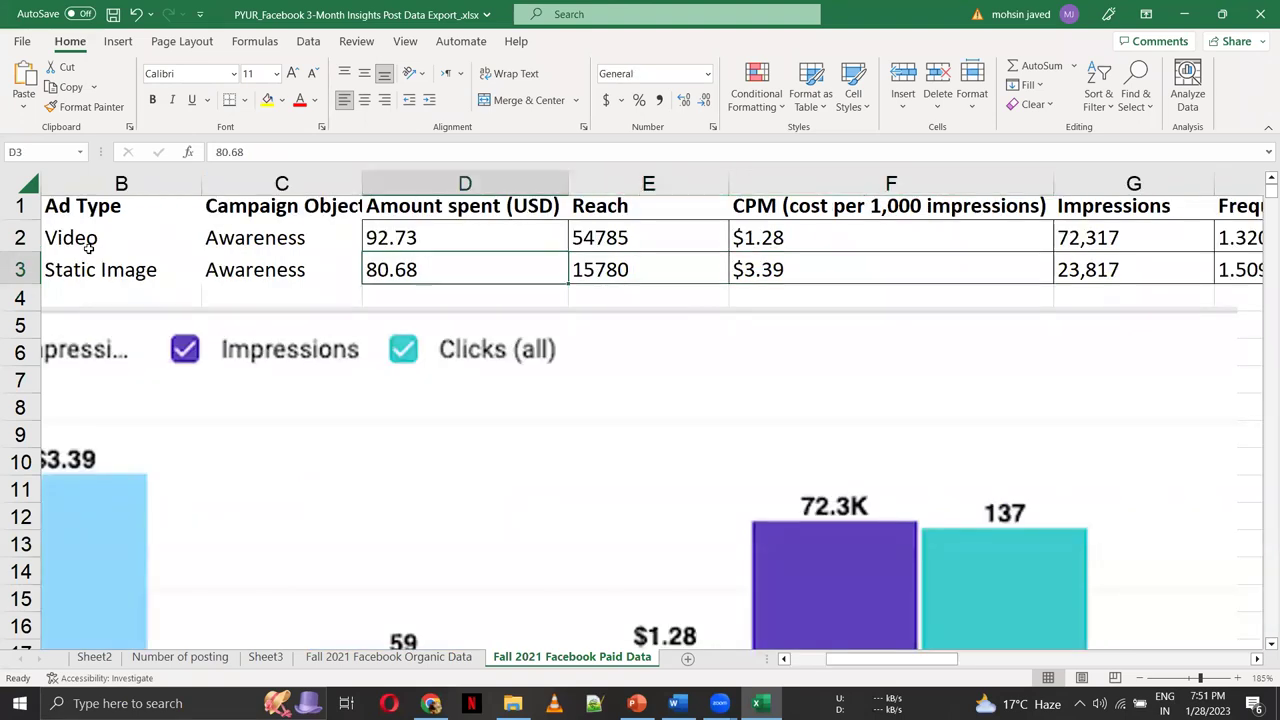
key("Up")
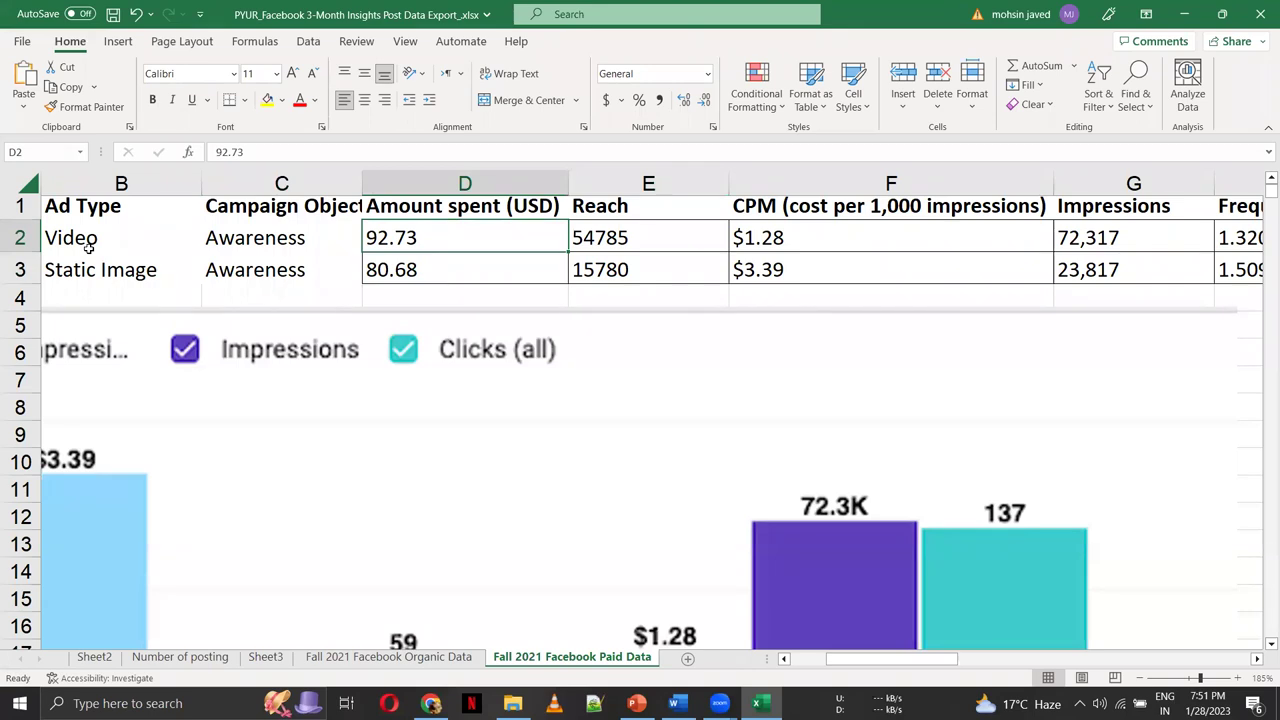
key("shift+Down")
key("ctrl+5")
key("ctrl+5")
key("shift+Up")
key("Up")
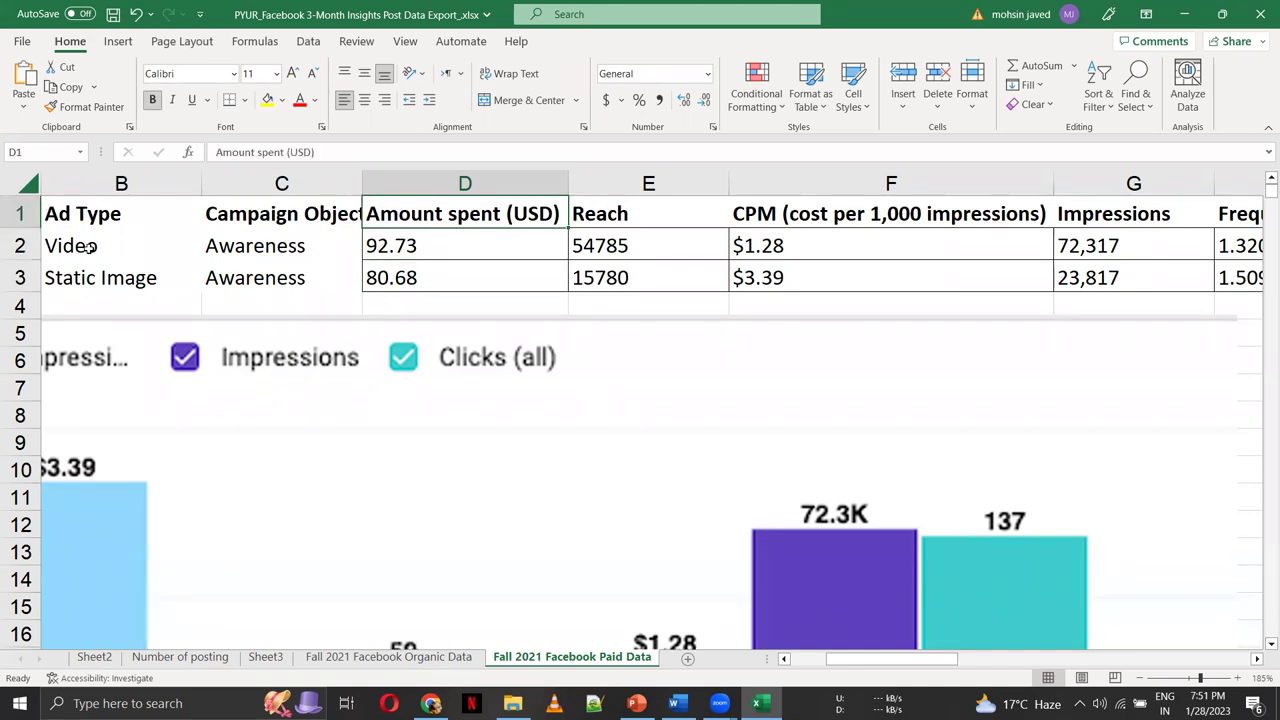
key("Down")
key("Down")
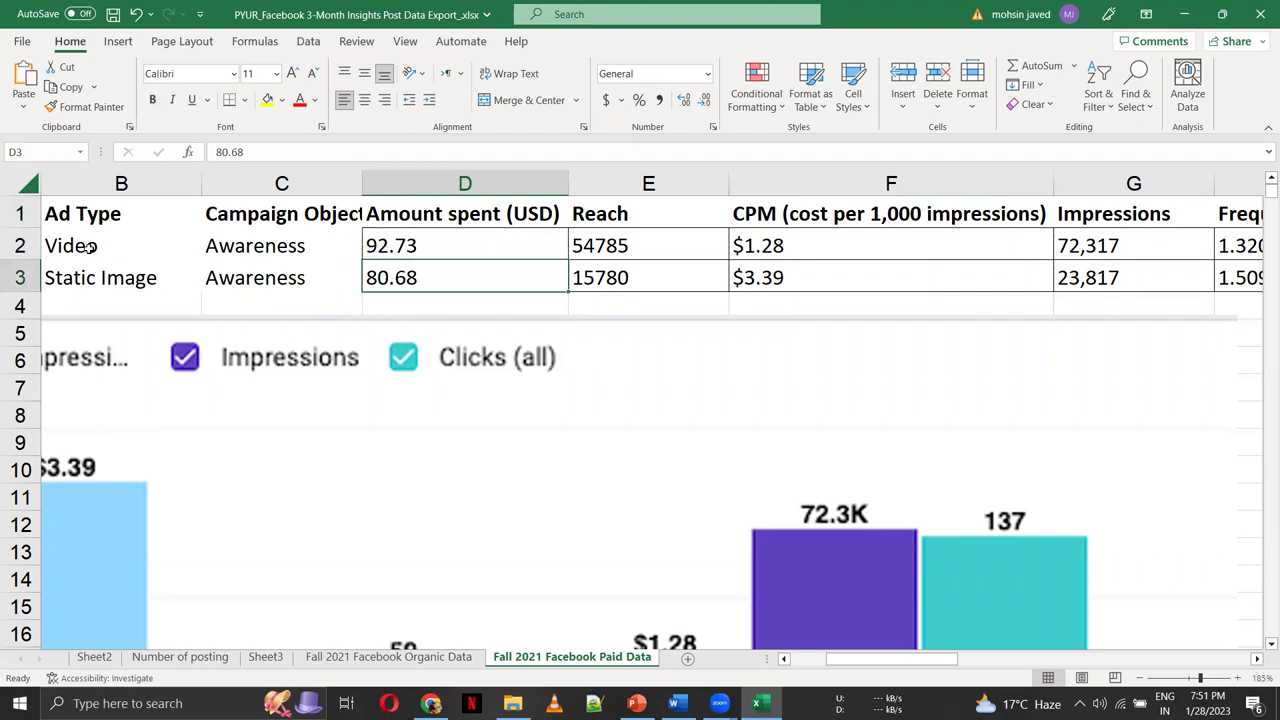
Compare the reach of the Awareness Testimonial campaign with that of the Awareness Product Feature campaign
key("Right")
key("Up")
key("Up")
key("Down")
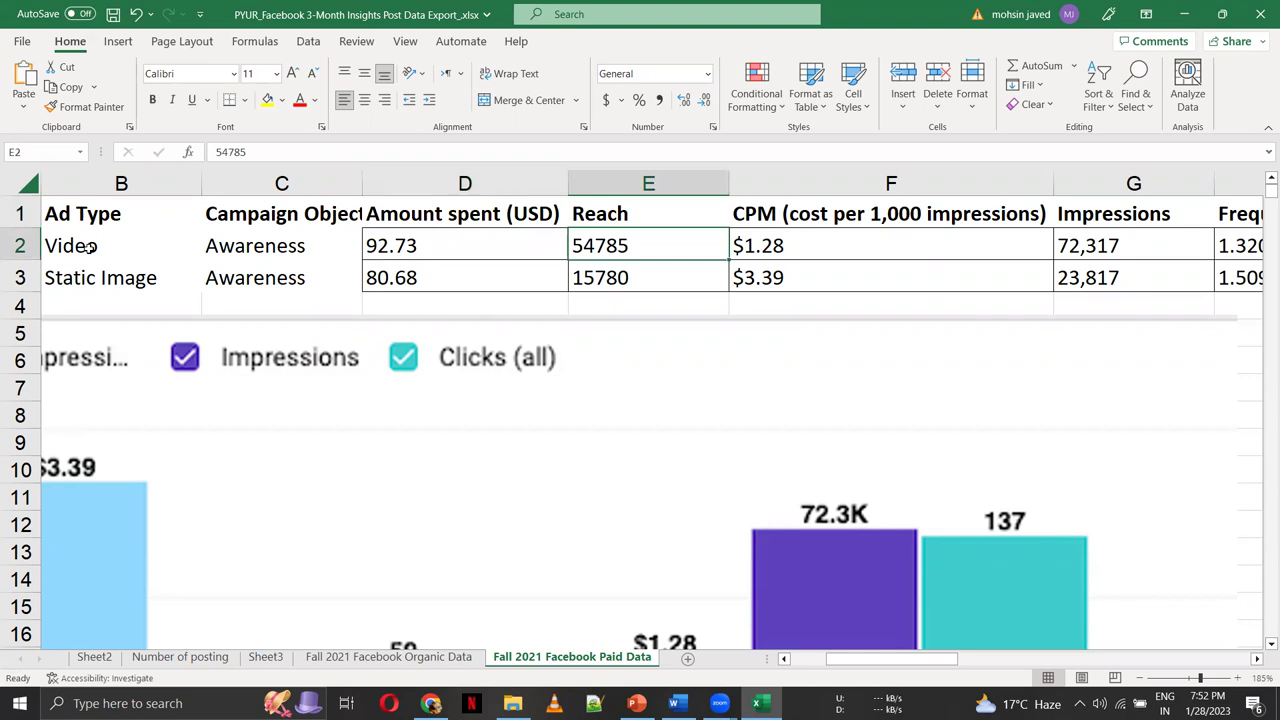
key("Down")
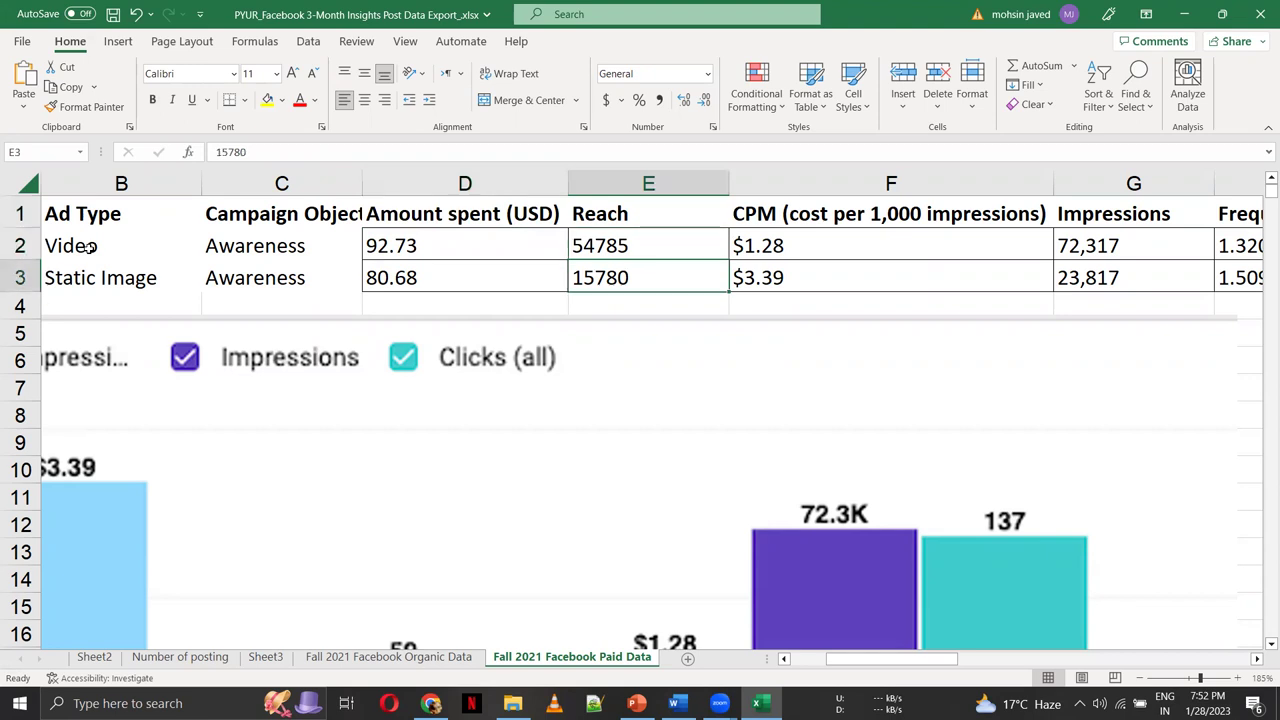
Check the Awareness Testimonial campaign's cost per 1,000 impressions and its impressions
key("Right")
key("Up")
key("Up")
key("Down")
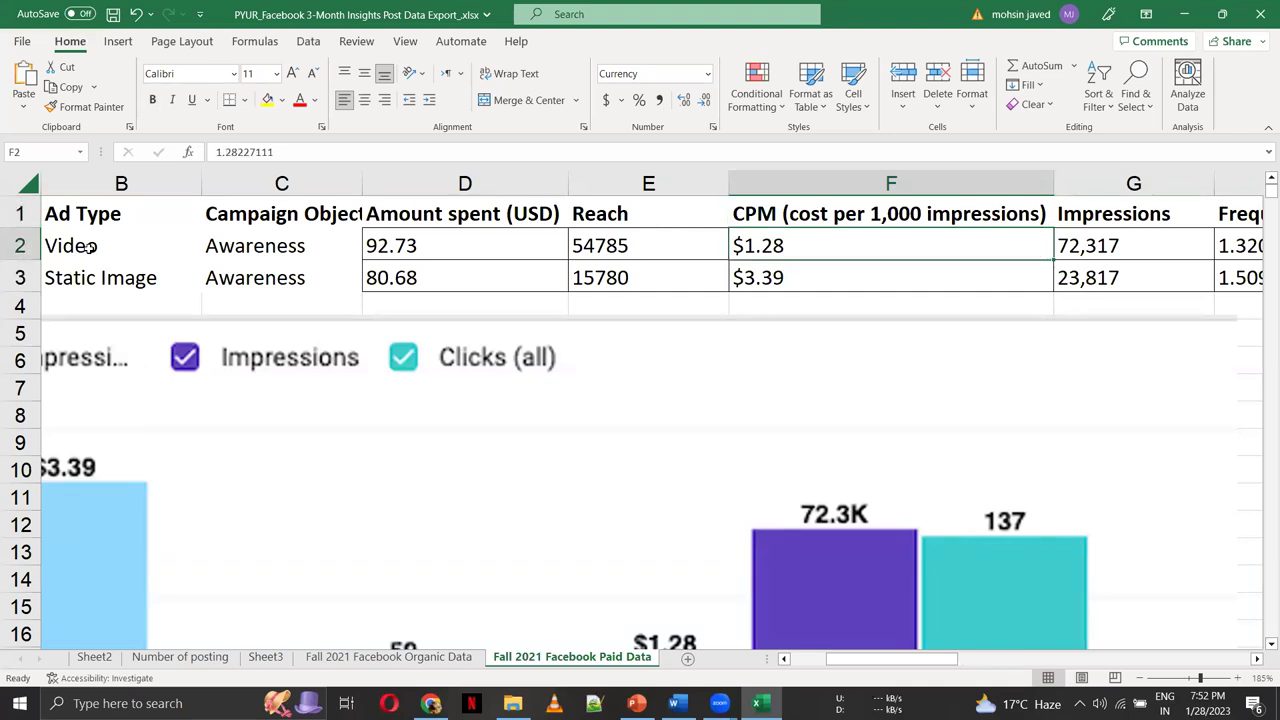
key("Right")
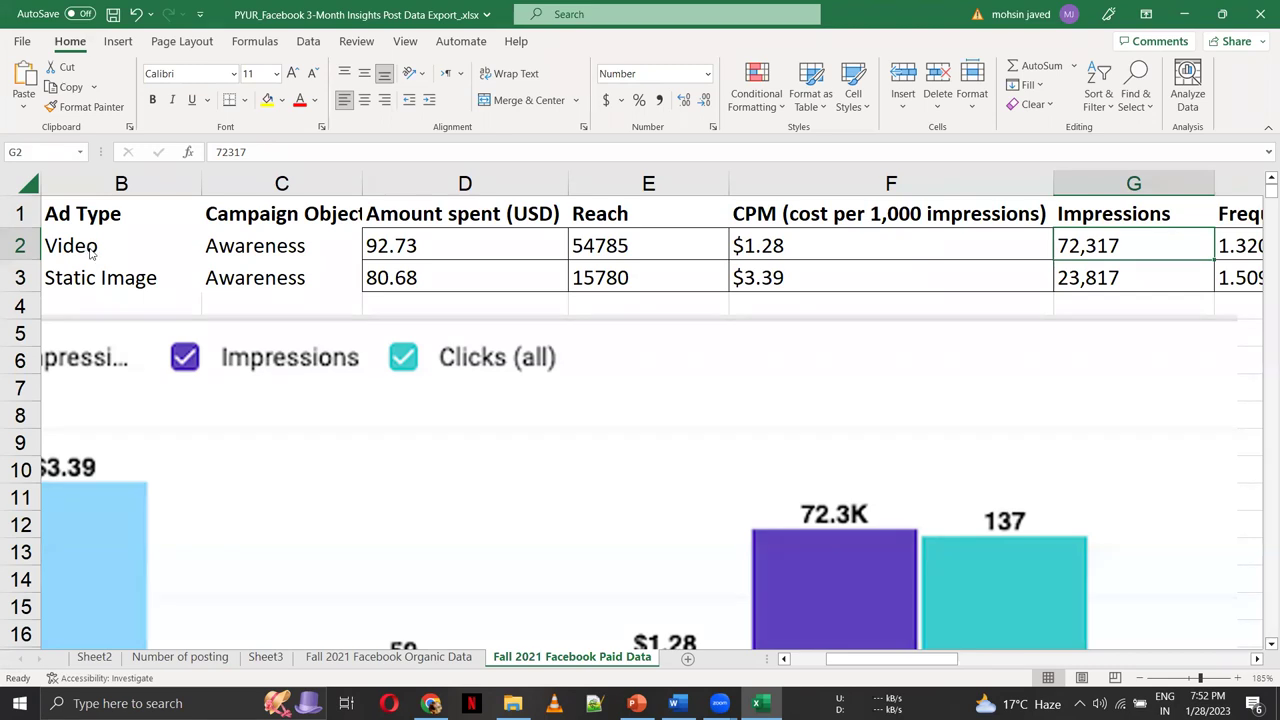
Check the Historical Analysis slide in PowerPoint against both campaigns' post engagement figures in the Excel paid data
key("alt+Tab")
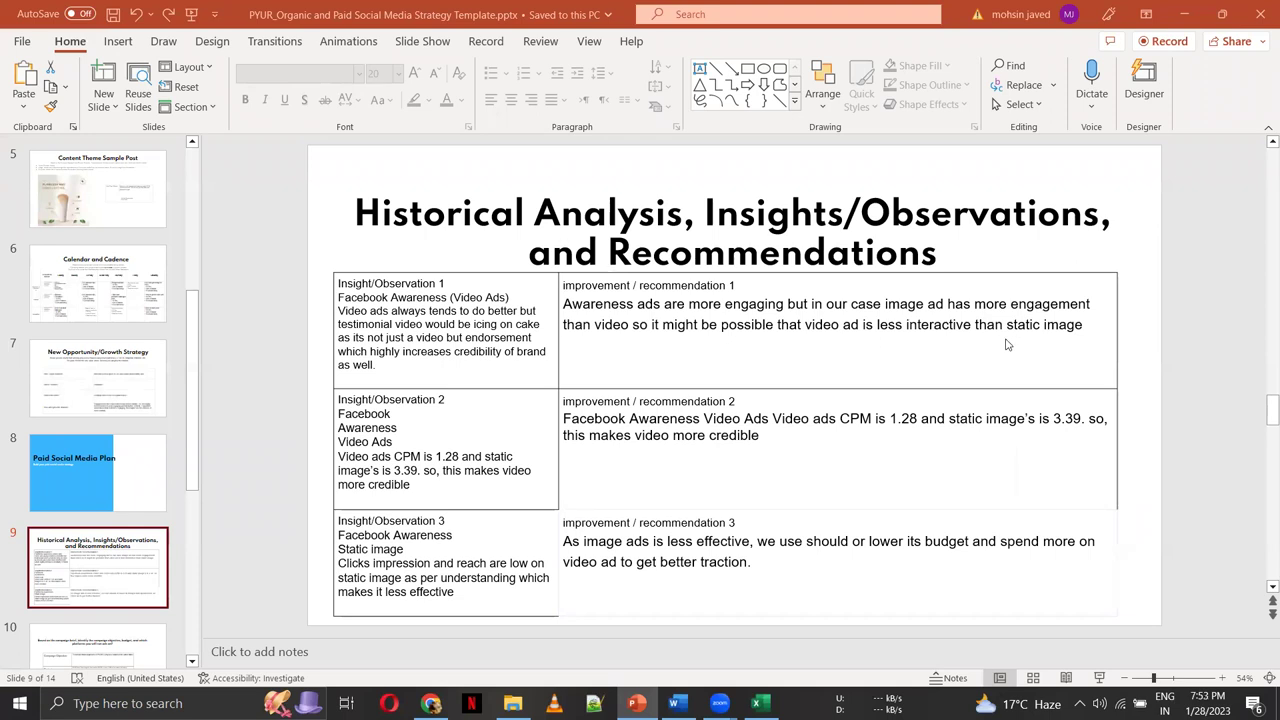
key("alt+Tab")
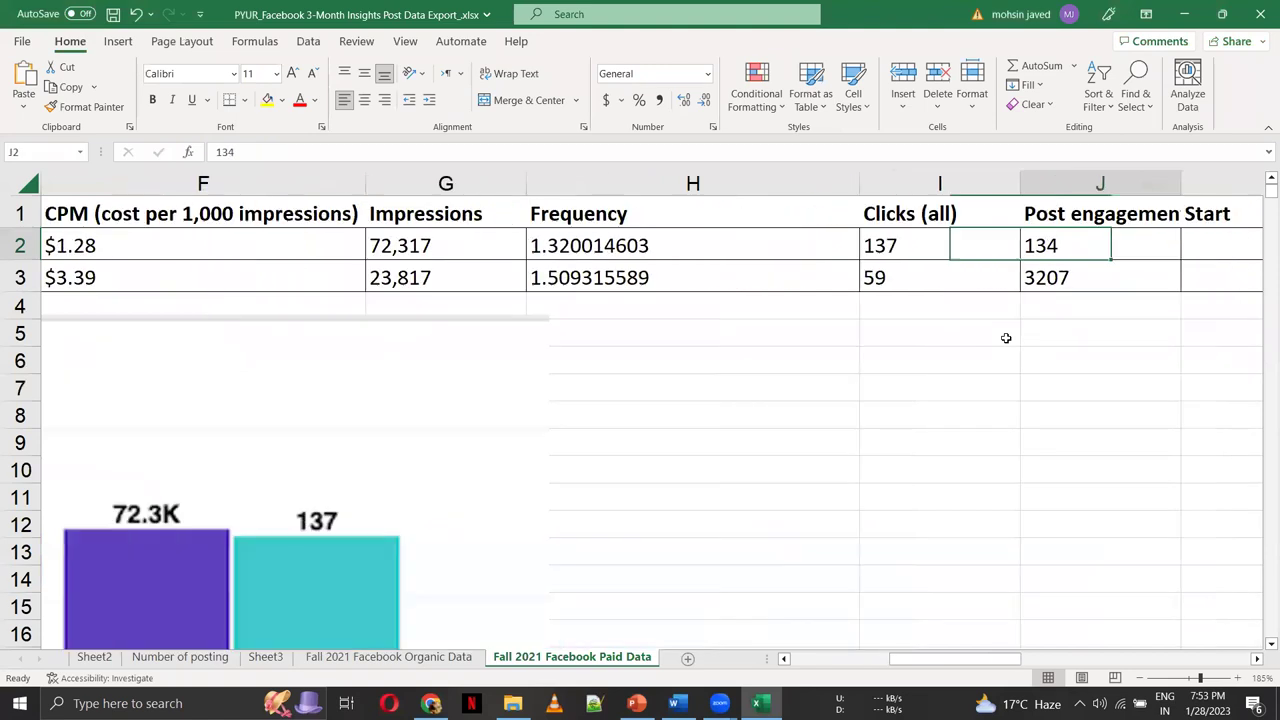
key("shift+Down")
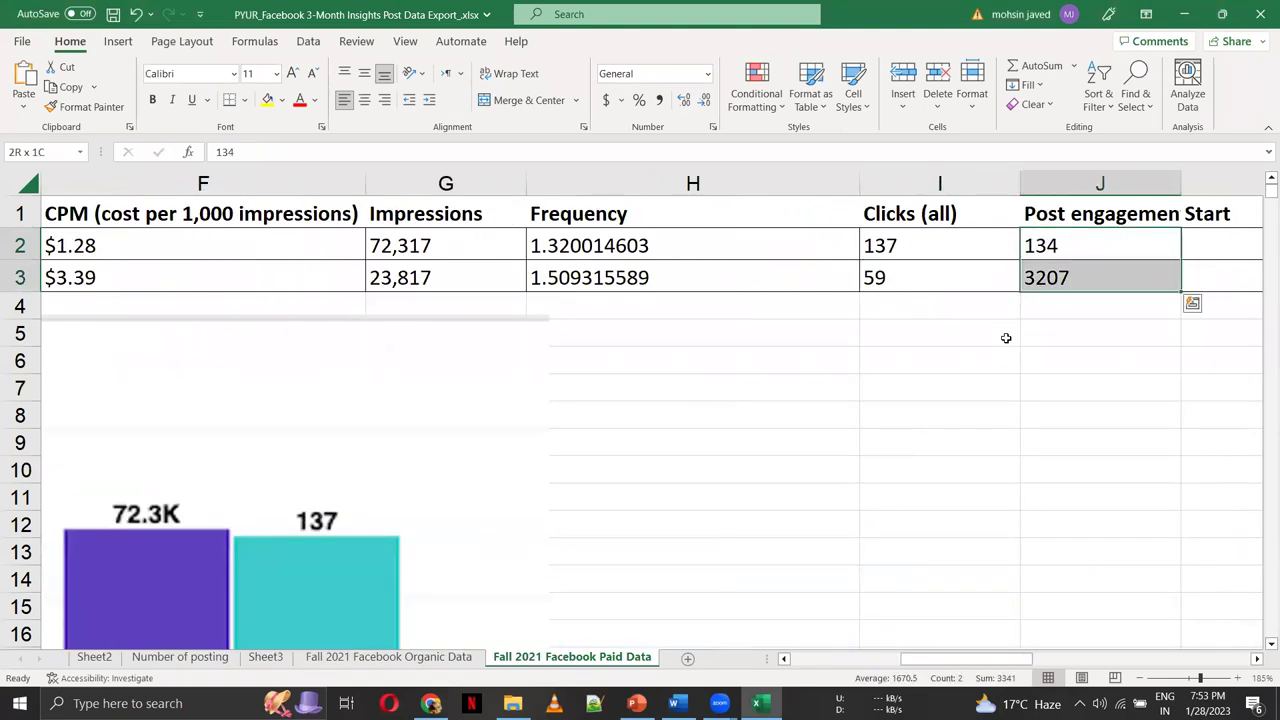
key("shift+Left")
key("shift+Left")
key("shift+Left")
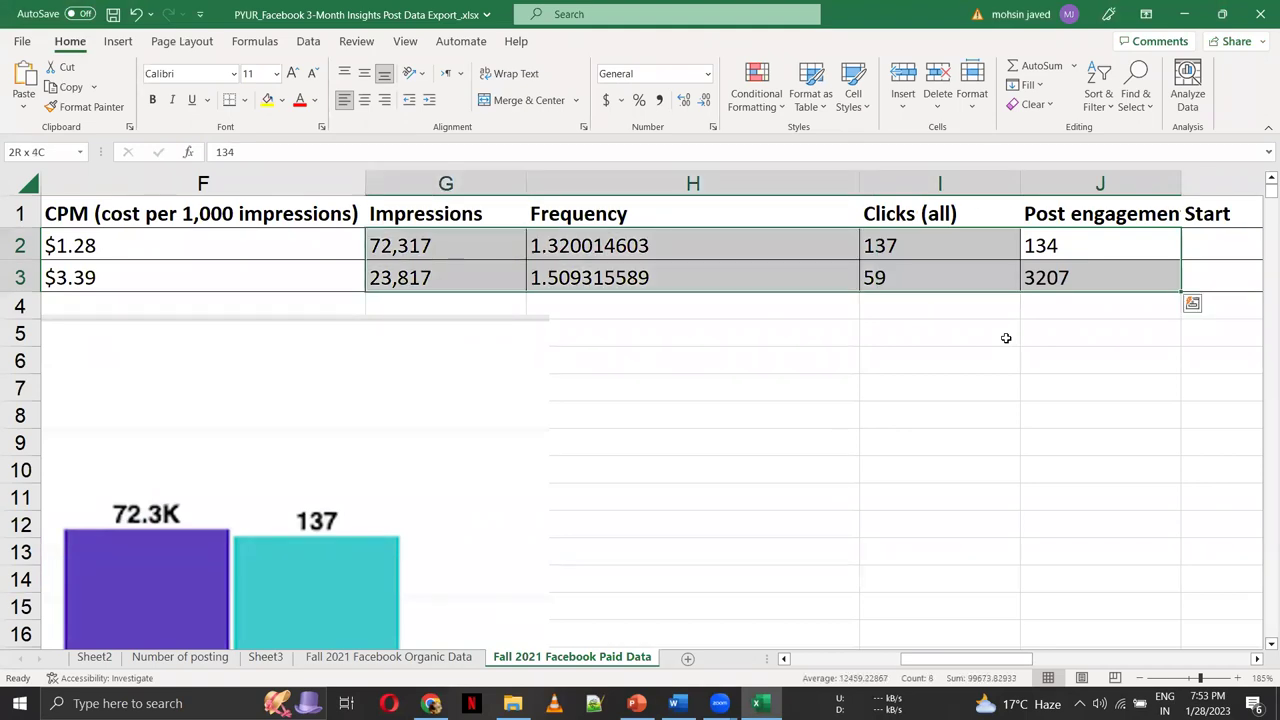
key("shift+Right")
key("shift+Right")
key("shift+Right")
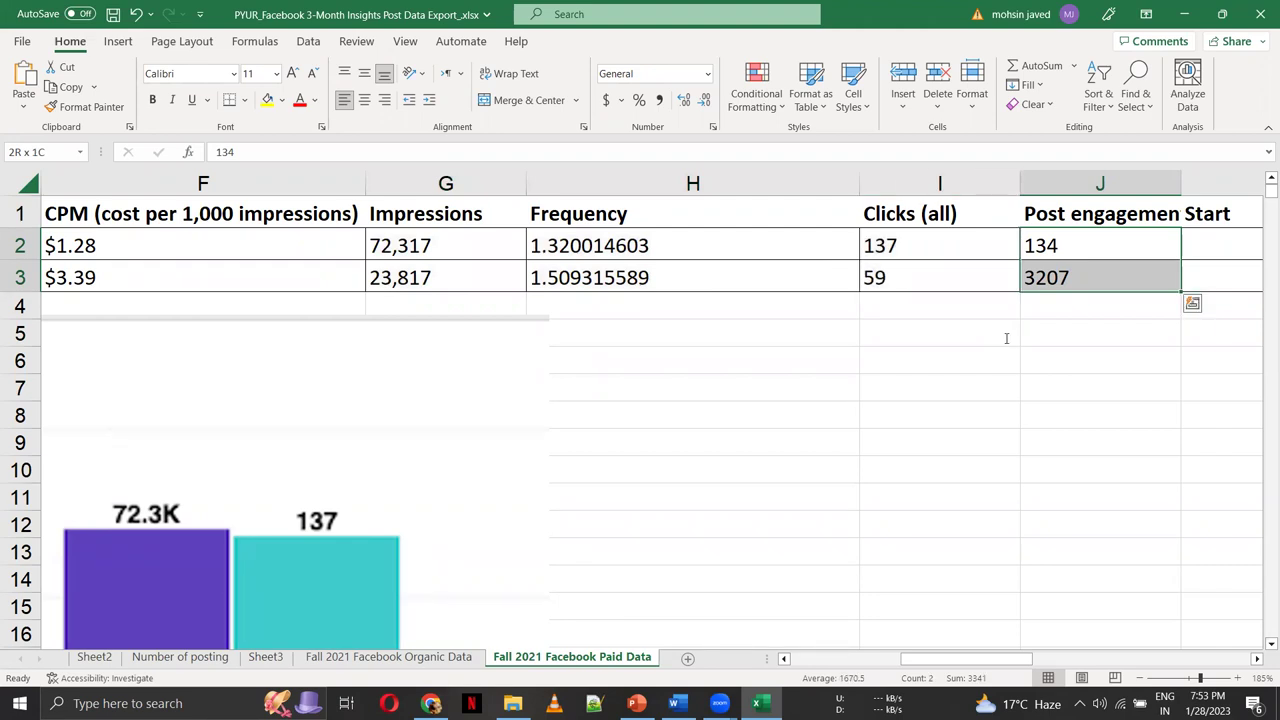
Find the Awareness Testimonial campaign's CPM in Excel and select the matching recommendation 2 text on the PowerPoint slide
key("alt+Tab")
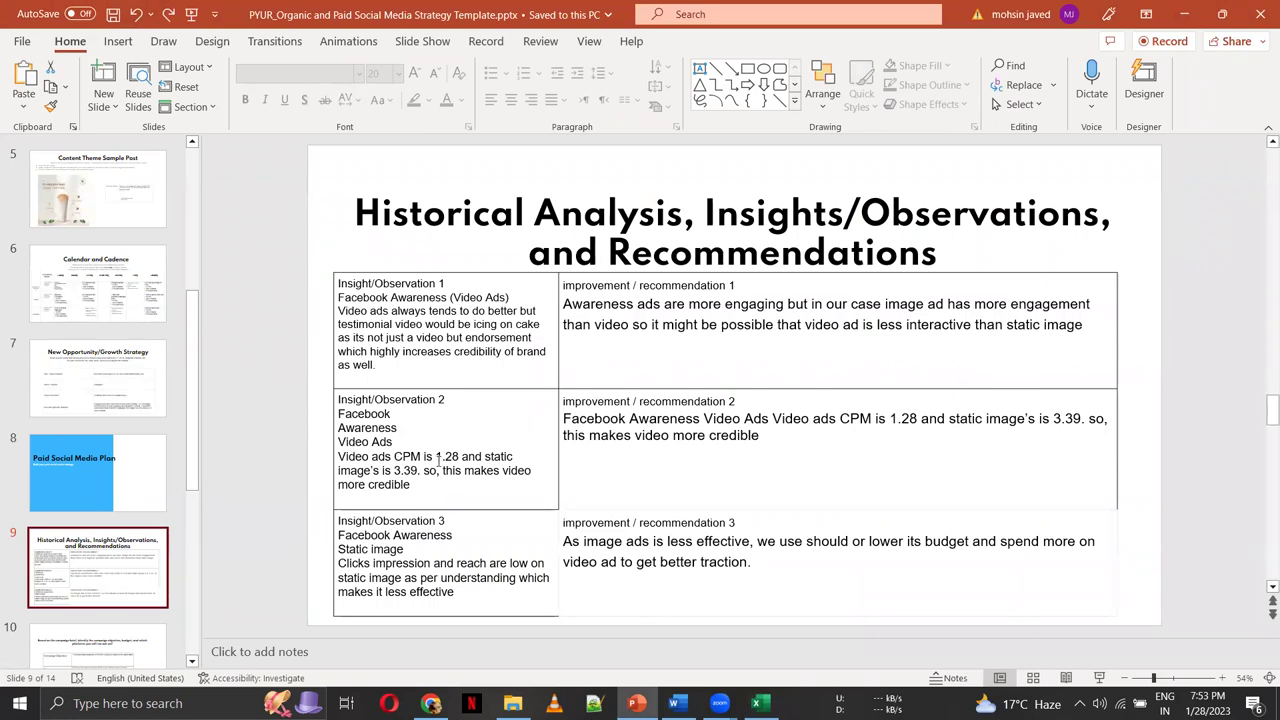
key("alt+Tab")
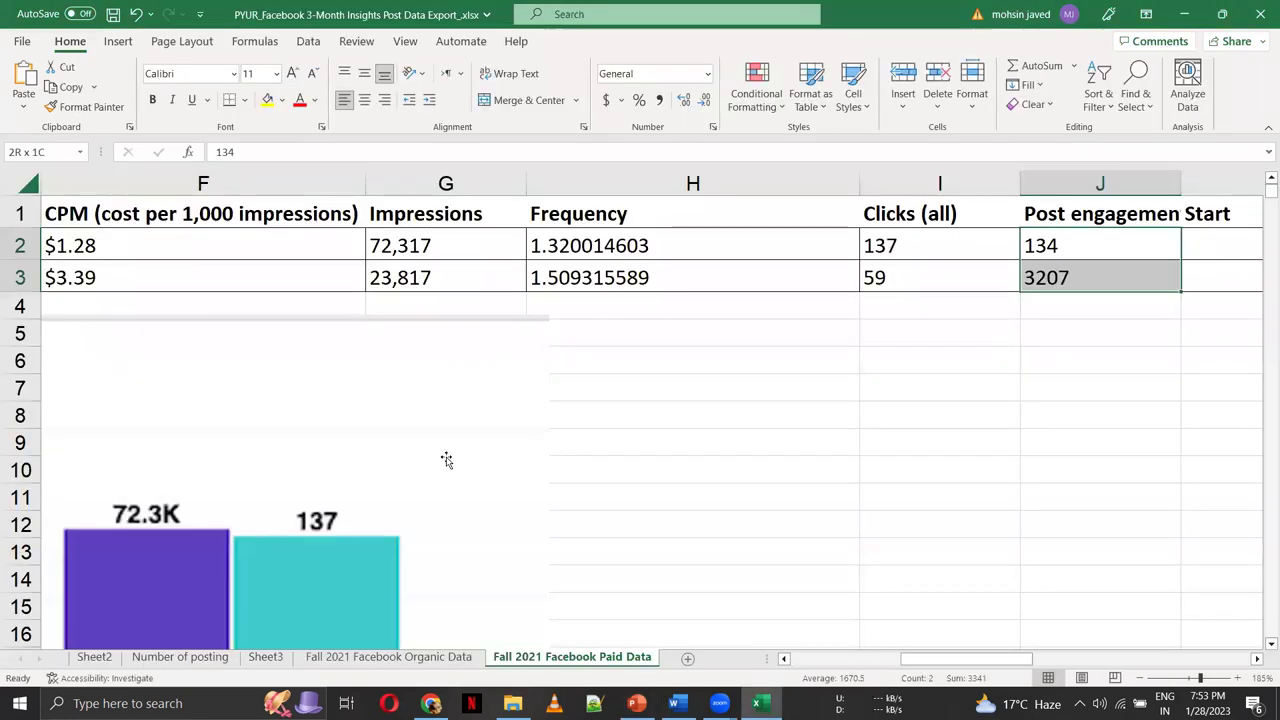
left_click(435, 220)
key("Left")
key("Left")
key("Left")
key("Left")
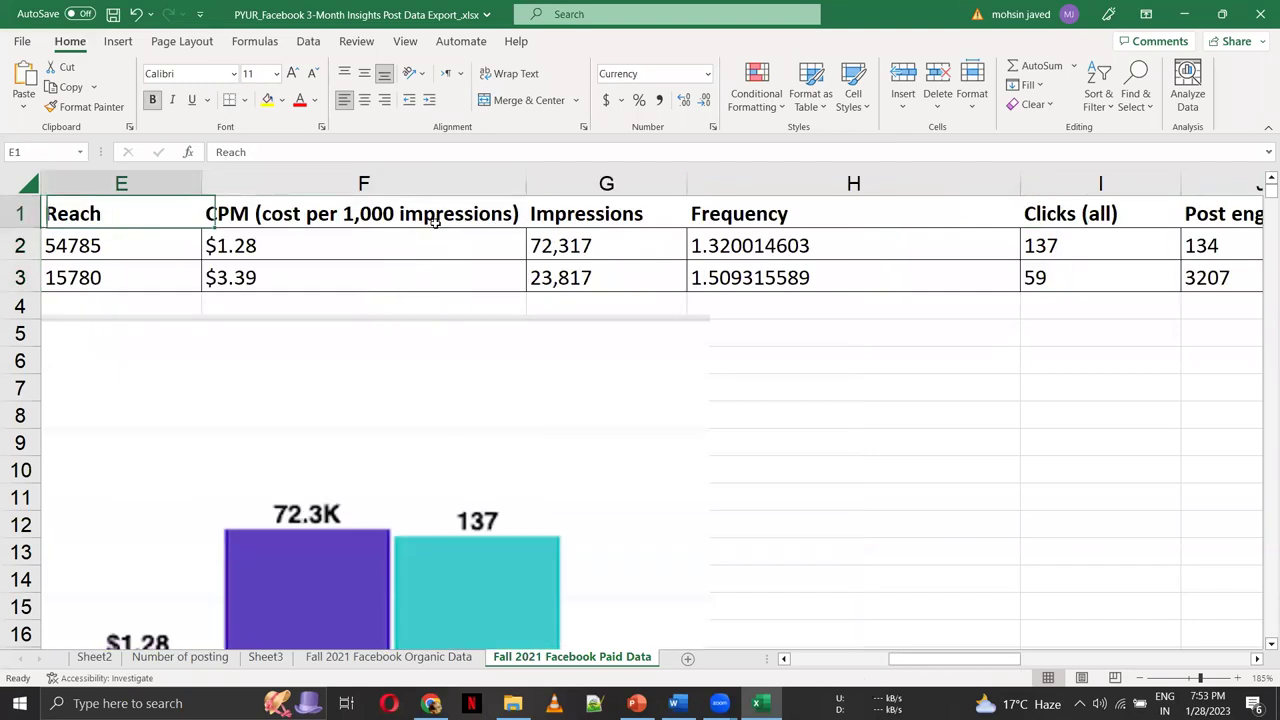
key("Down")
key("Right")
key("Right")
key("Right")
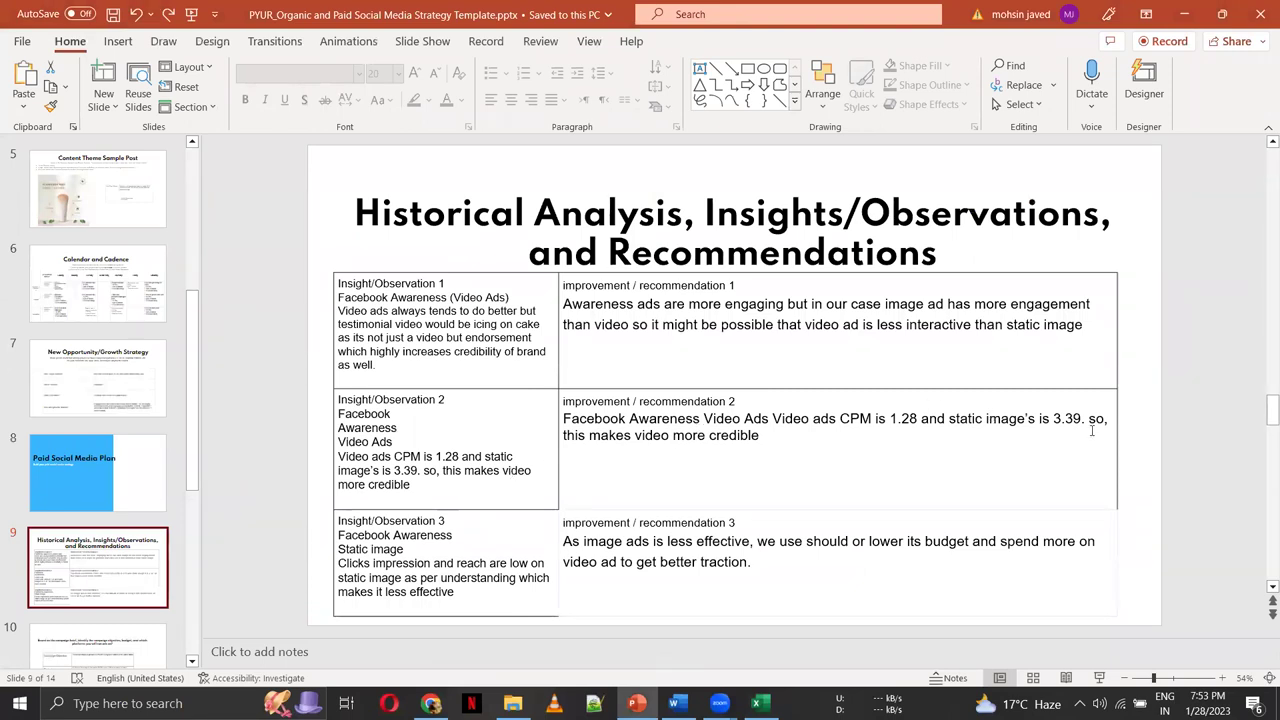
left_click_drag(784, 442, 576, 420)
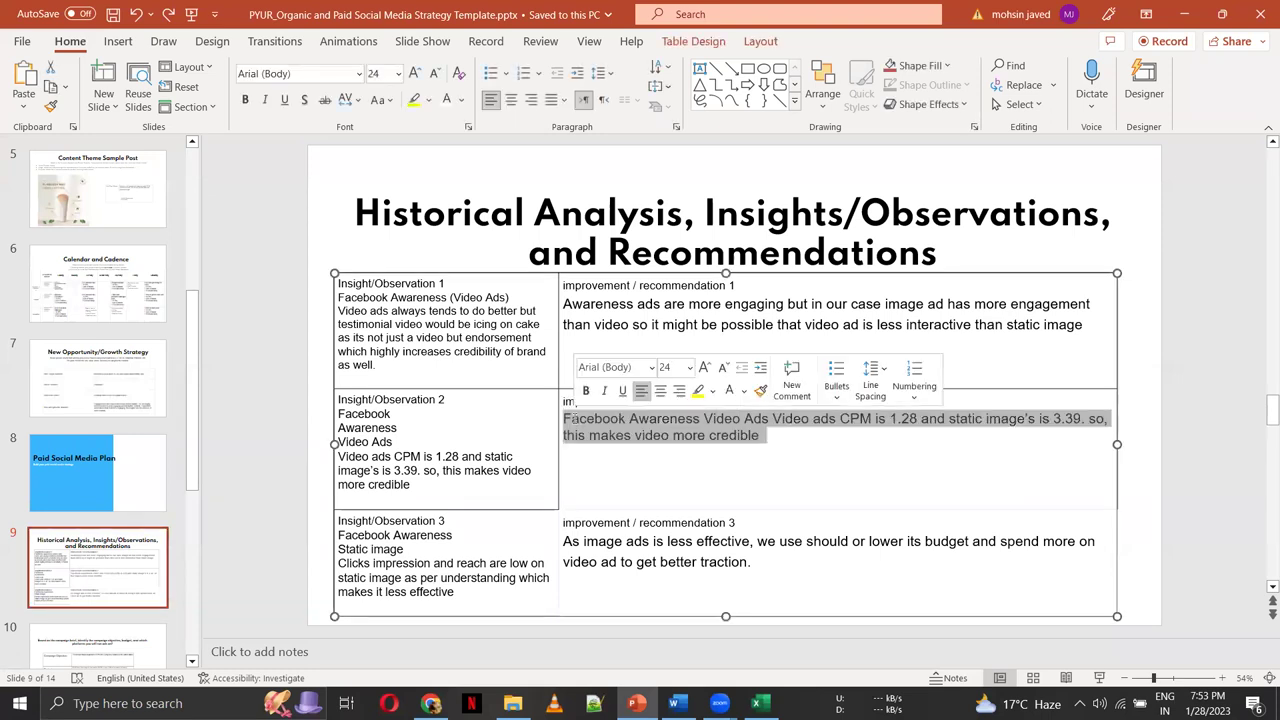
Switch to the Facebook paid data in Excel and check the Awareness Product Feature campaign's name and ad type
key("alt+Tab")
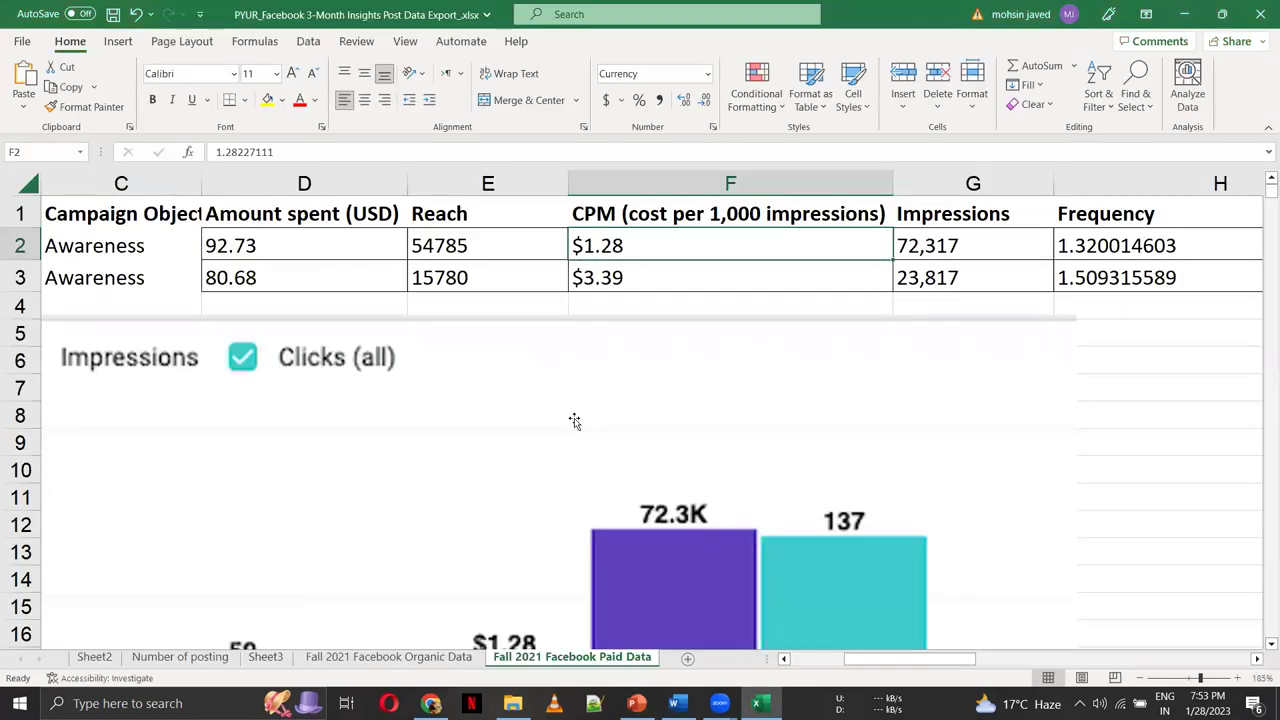
key("alt+Tab")
key("alt+Tab")
key("alt+Tab")
key("alt+Tab")
key("alt+Tab")
key("alt+Tab")
key("alt+Tab")
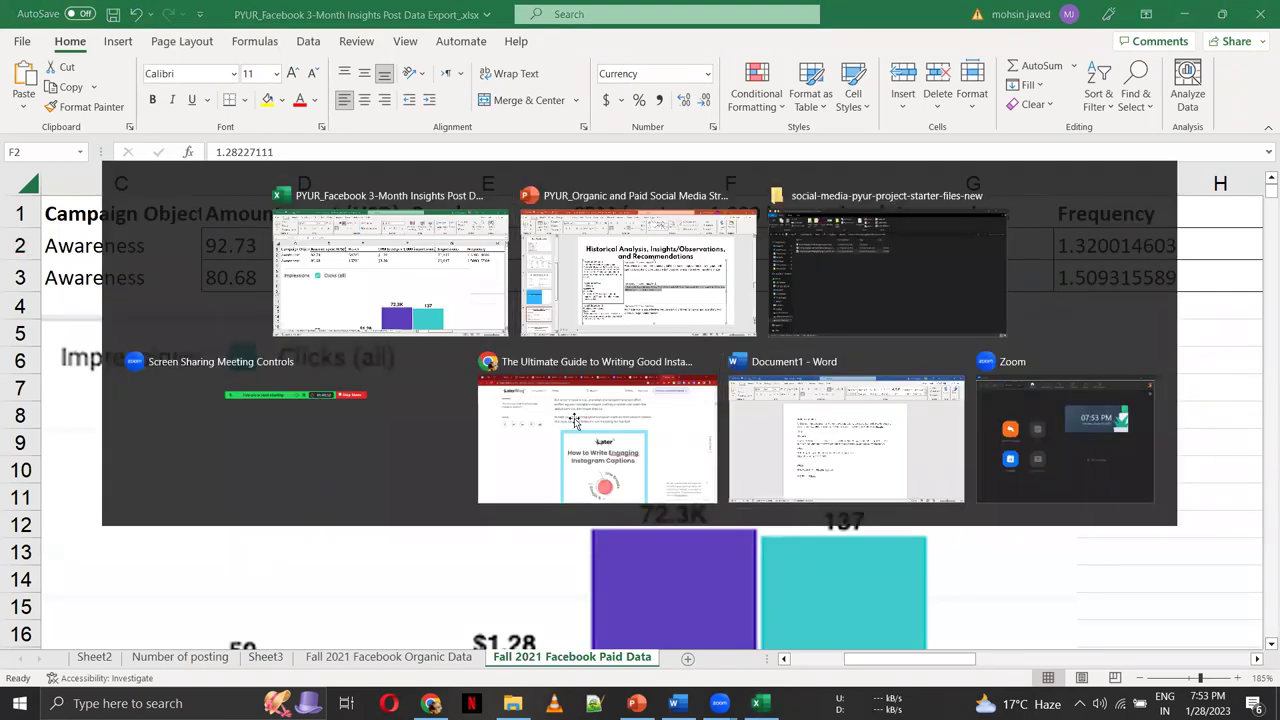
left_click(470, 285)
key("Left")
key("Left")
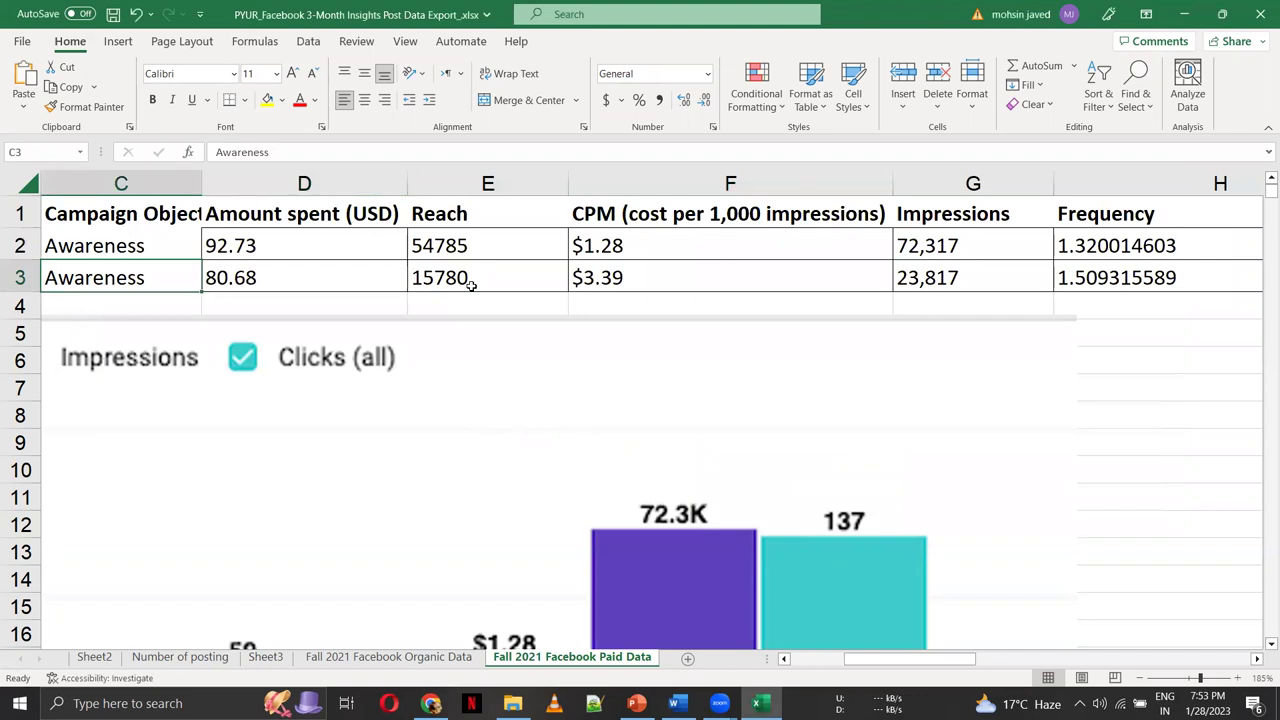
key("Left")
key("Left")
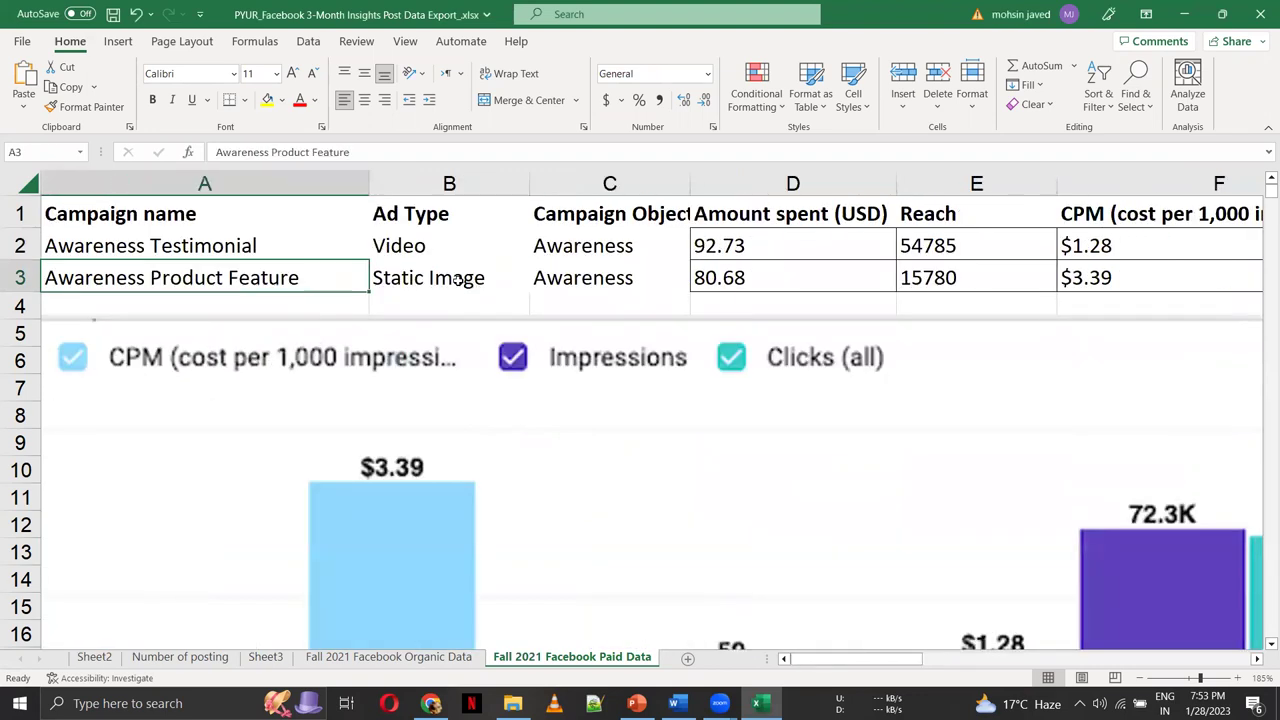
left_click(398, 278)
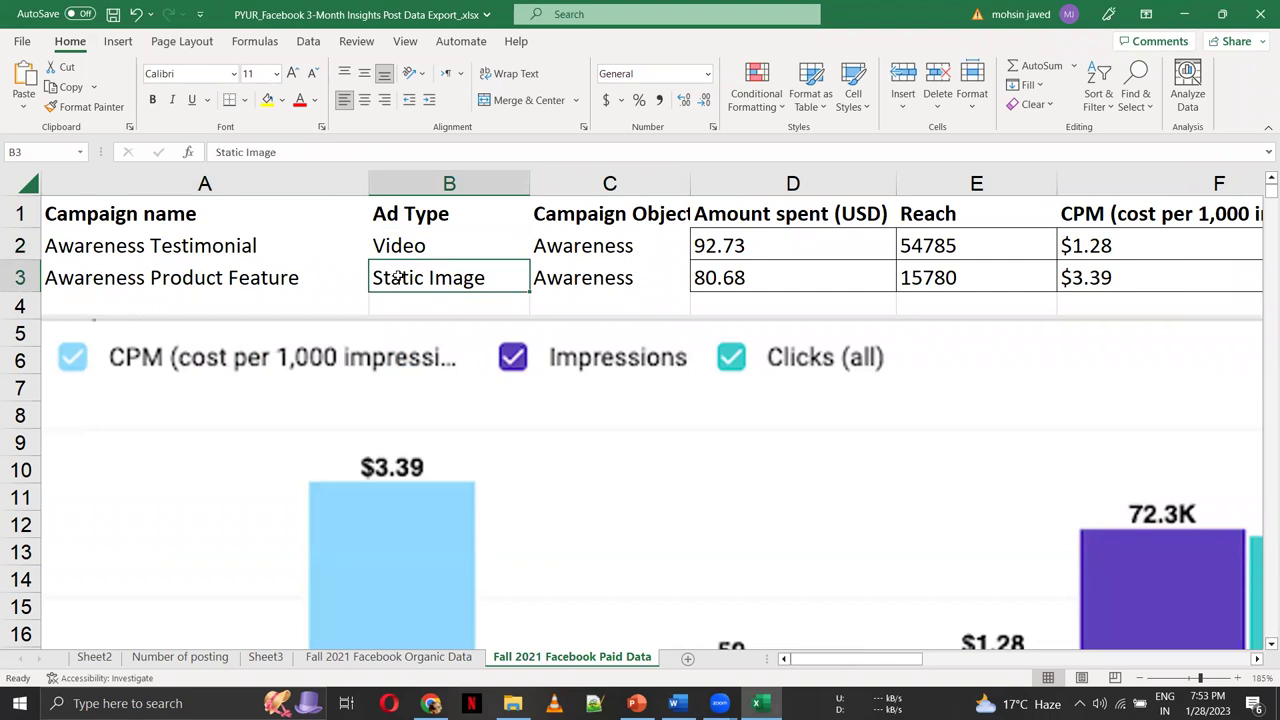
Compare the reach and CPM of the static image campaign with those of the video campaign
key("Right")
key("Right")
key("Right")
key("Right")
key("Left")
key("Up")
key("Right")
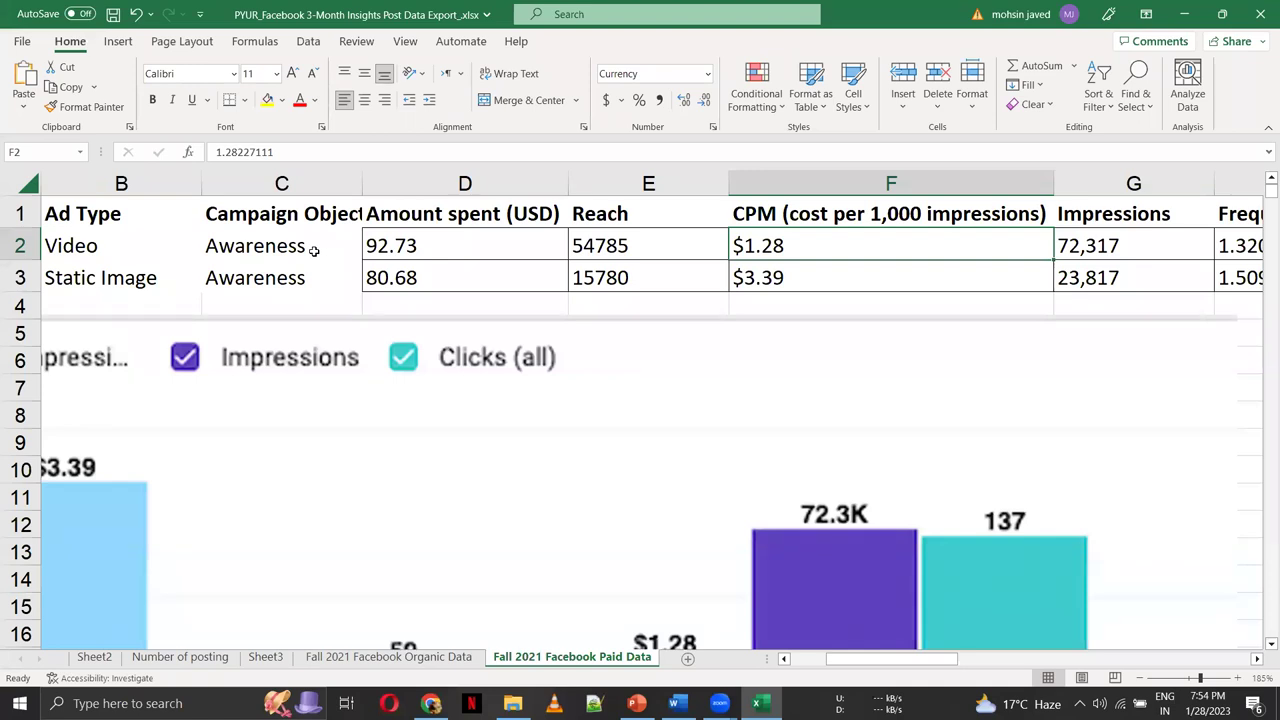
Switch to the Historical Analysis slide in PowerPoint and select the end of the recommendation 3 text, "ad to get better traction."
key("alt")
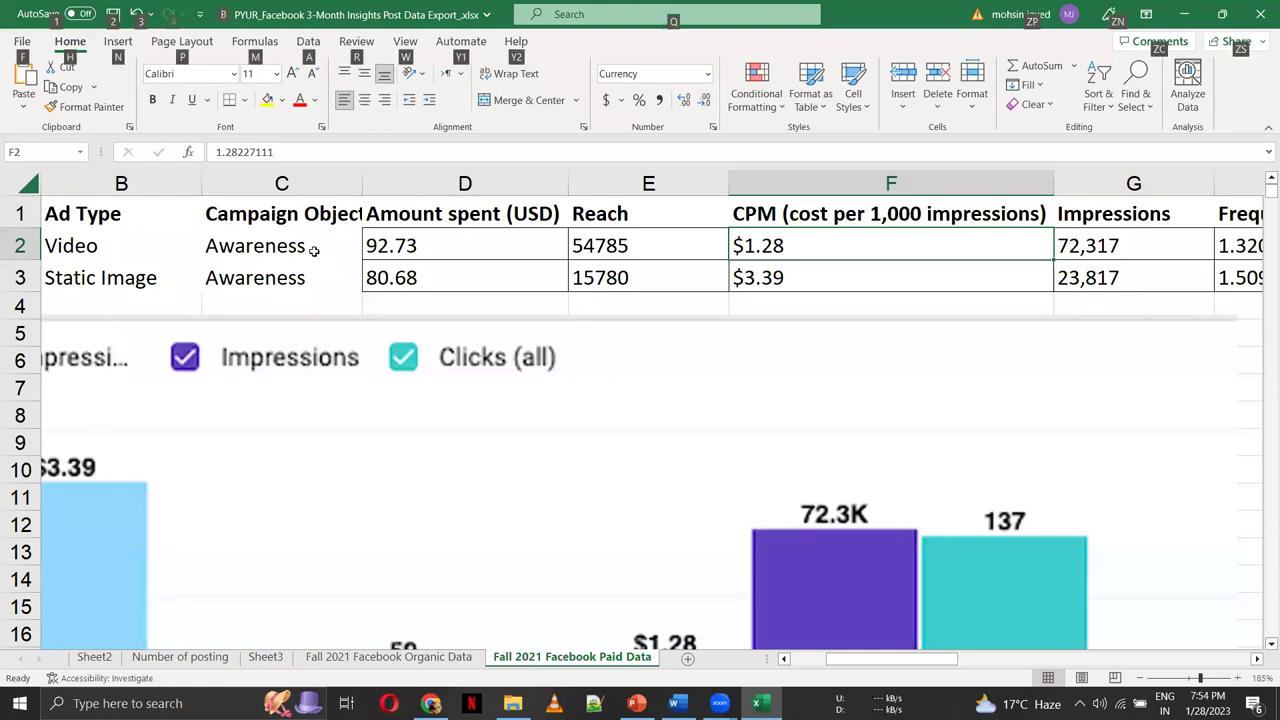
key("alt+Tab")
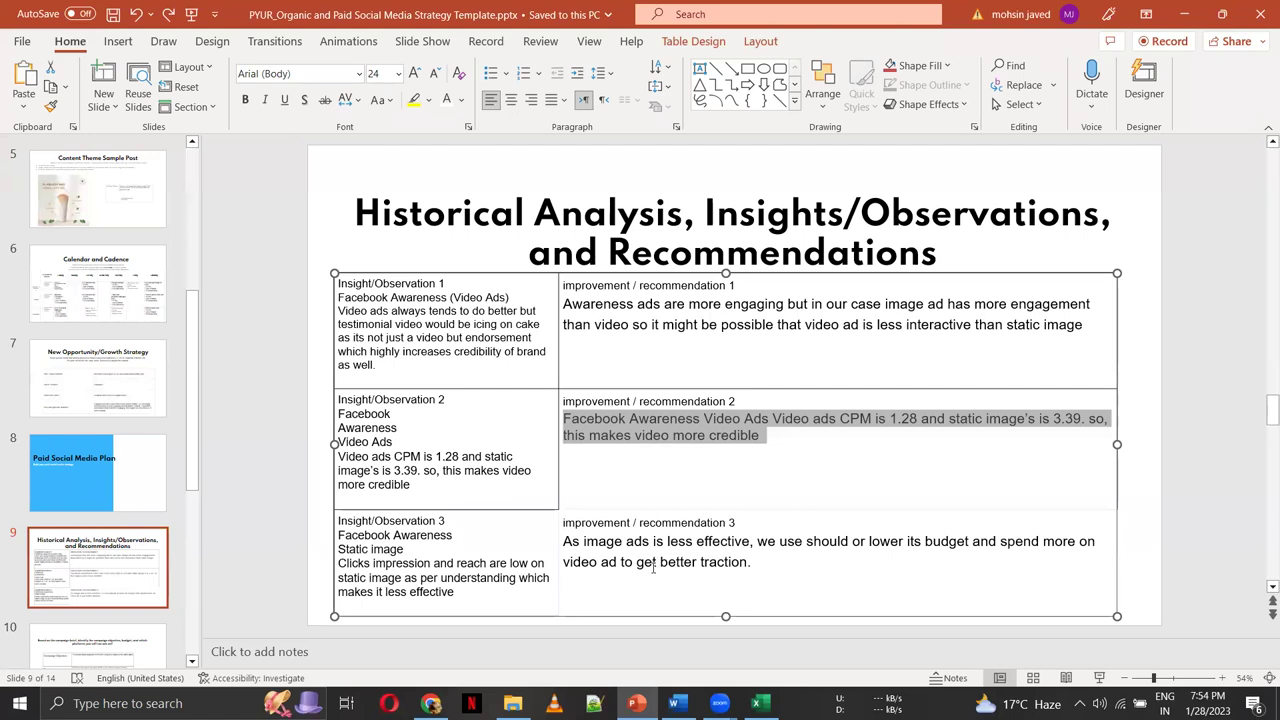
left_click_drag(772, 566, 603, 562)
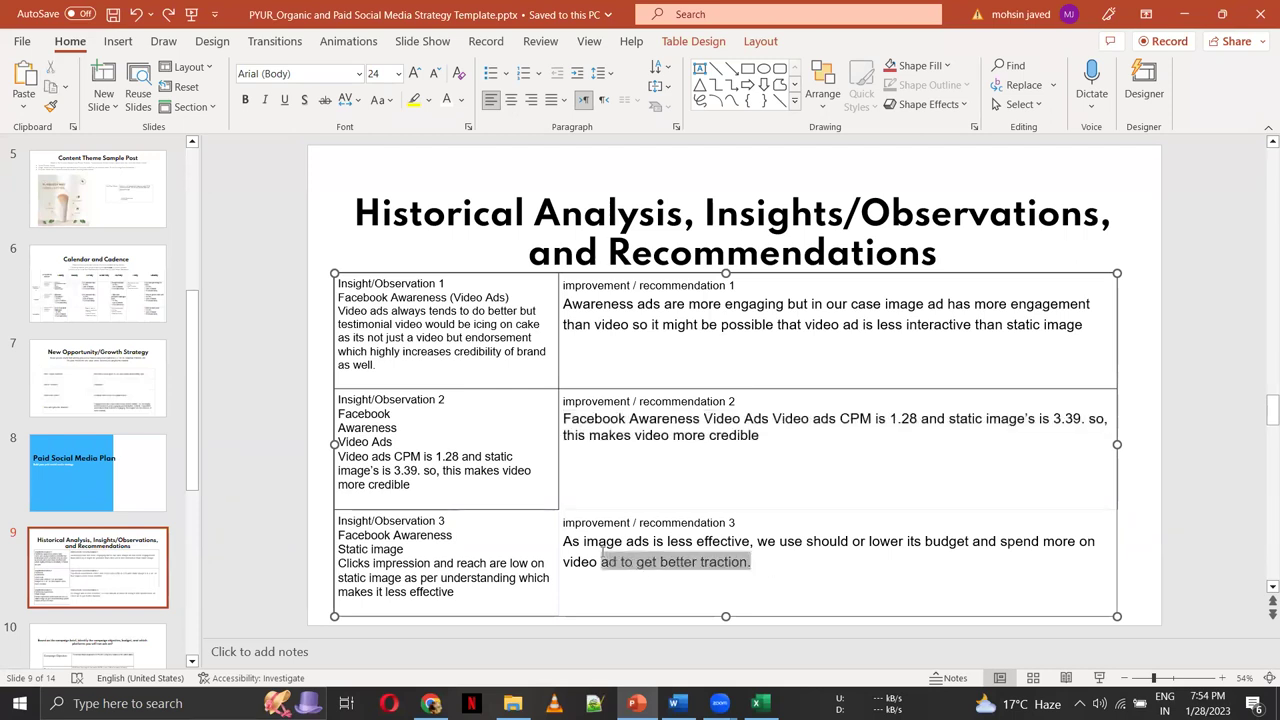
Return to the Excel paid data and check the amount spent on the static image campaign
key("alt+Tab")
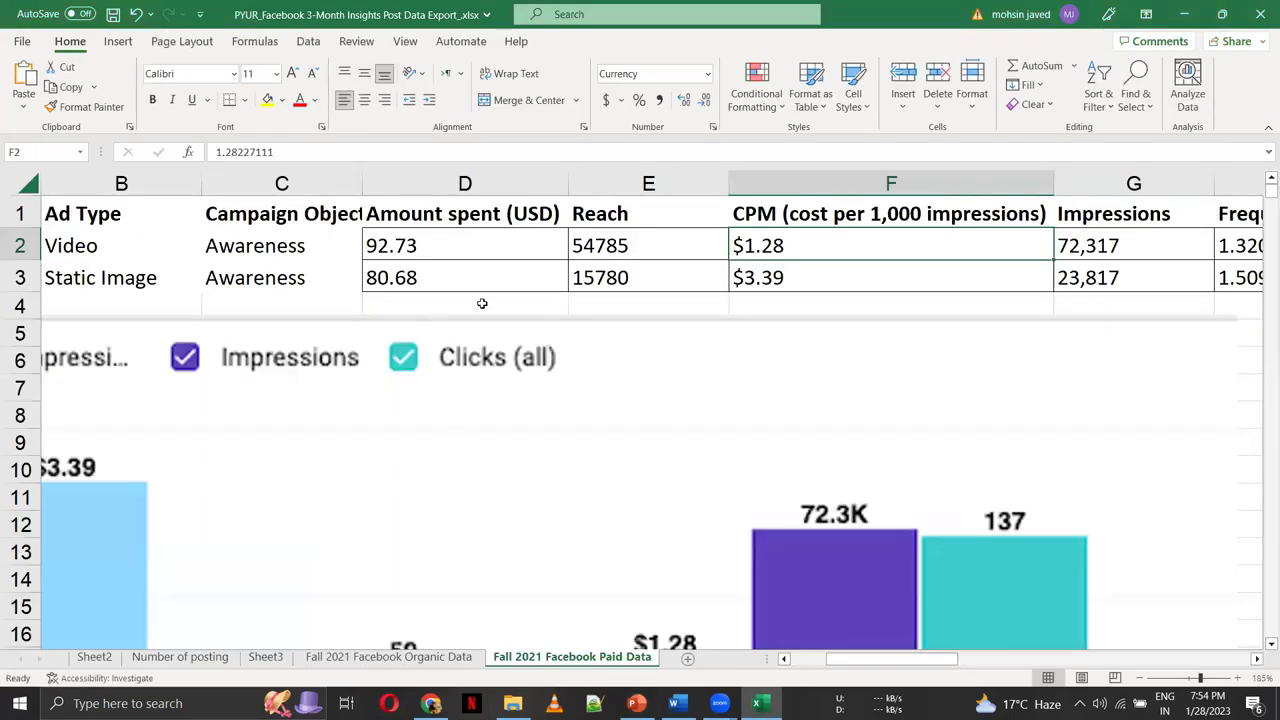
key("Left")
key("Left")
key("Left")
key("Down")
key("Right")
key("Down")
key("Up")
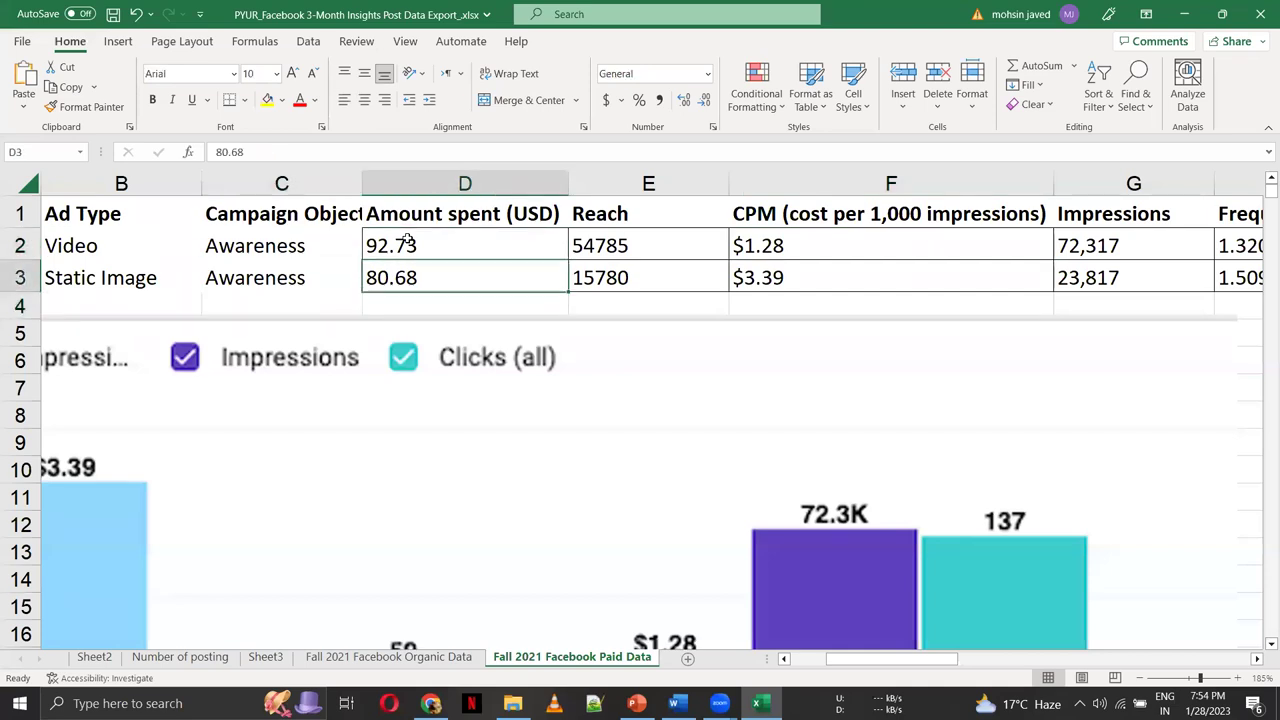
Compare the ad type, objective, amount spent, reach and CPM of the static image and video campaigns
key("Left")
key("Left")
key("Left")
key("Right")
key("Right")
key("Right")
key("Right")
key("Right")
key("Left")
key("Right")
key("Up")
key("Left")
key("Left")
key("Left")
key("Down")
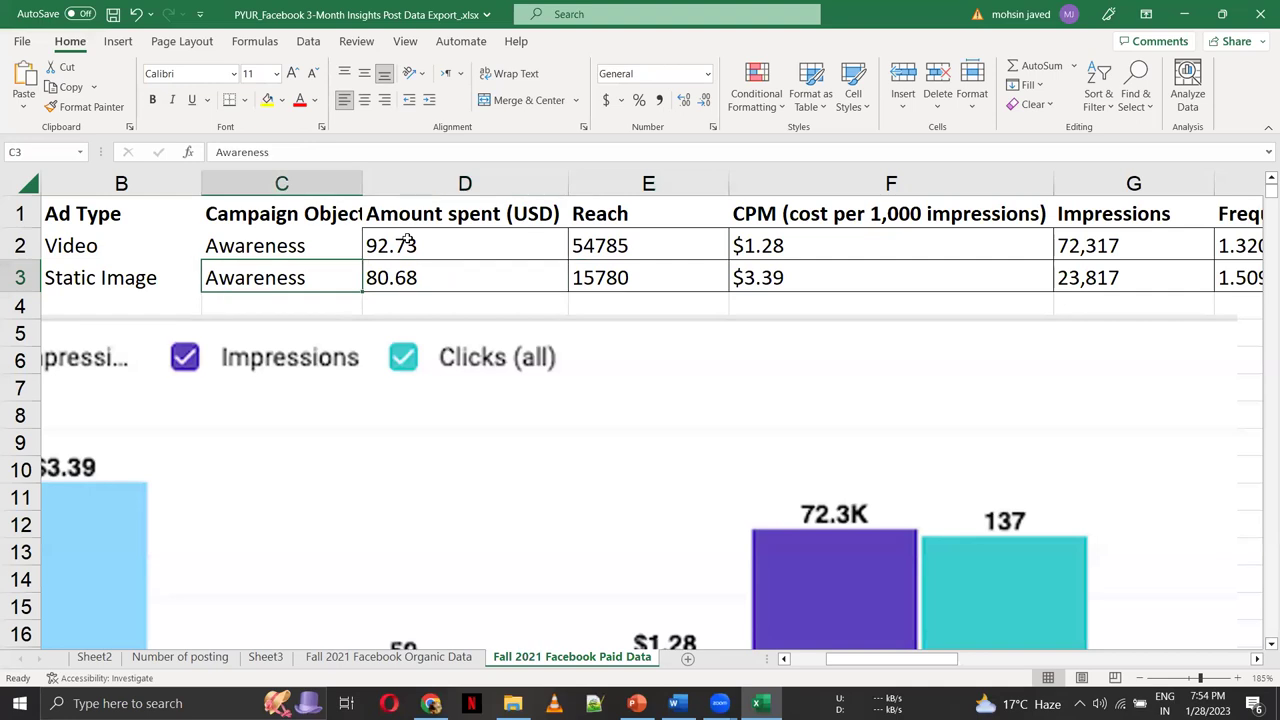
Review the video campaign's row from its frequency and impressions back to its ad type
key("Right")
key("Up")
key("Right")
key("Right")
key("Right")
key("Right")
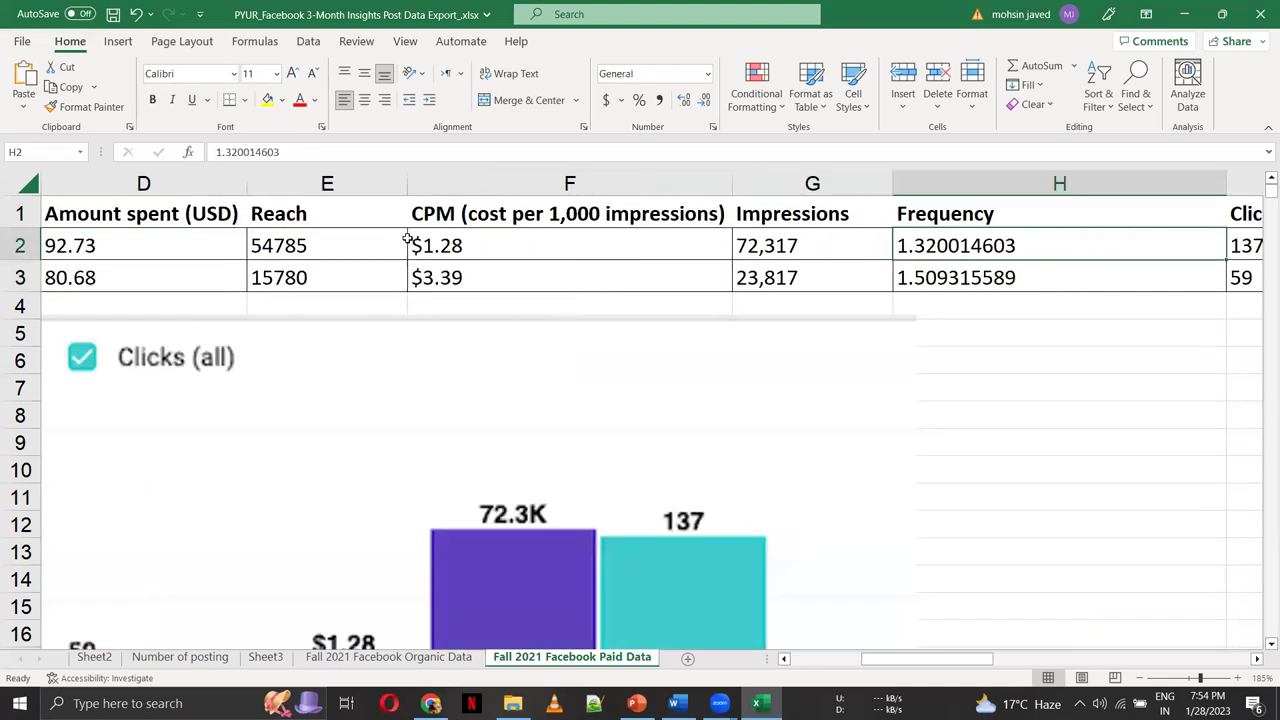
key("Left")
key("Left")
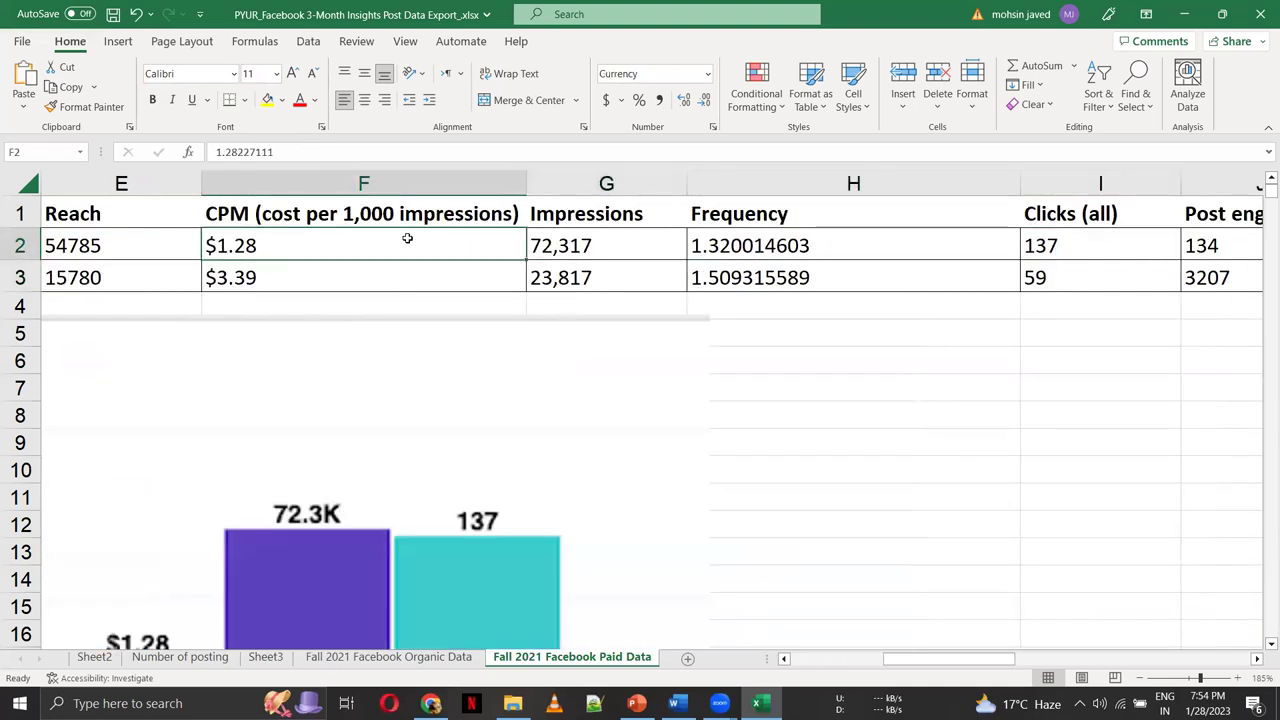
key("Left")
key("Left")
key("Left")
key("Left")
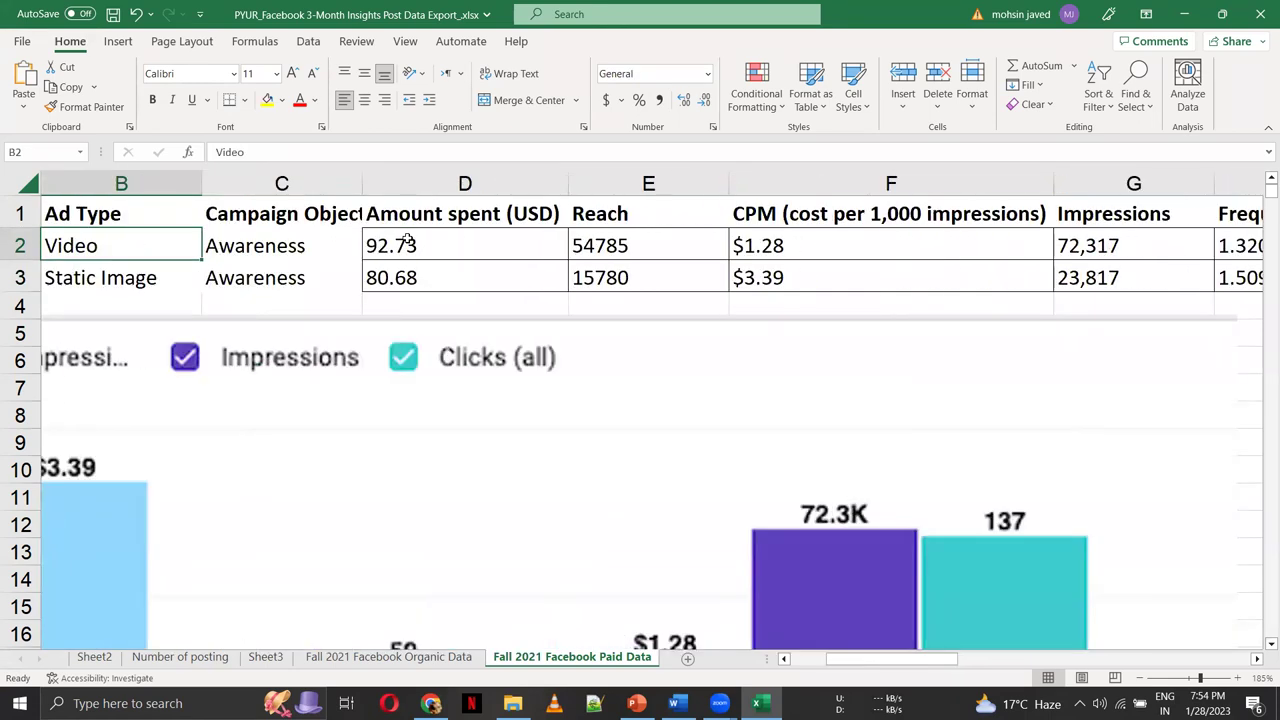
Examine the full chart comparing both campaigns' CPM, impressions and clicks at 110% zoom
left_click(1138, 680)
left_click(1138, 680)
left_click(1138, 680)
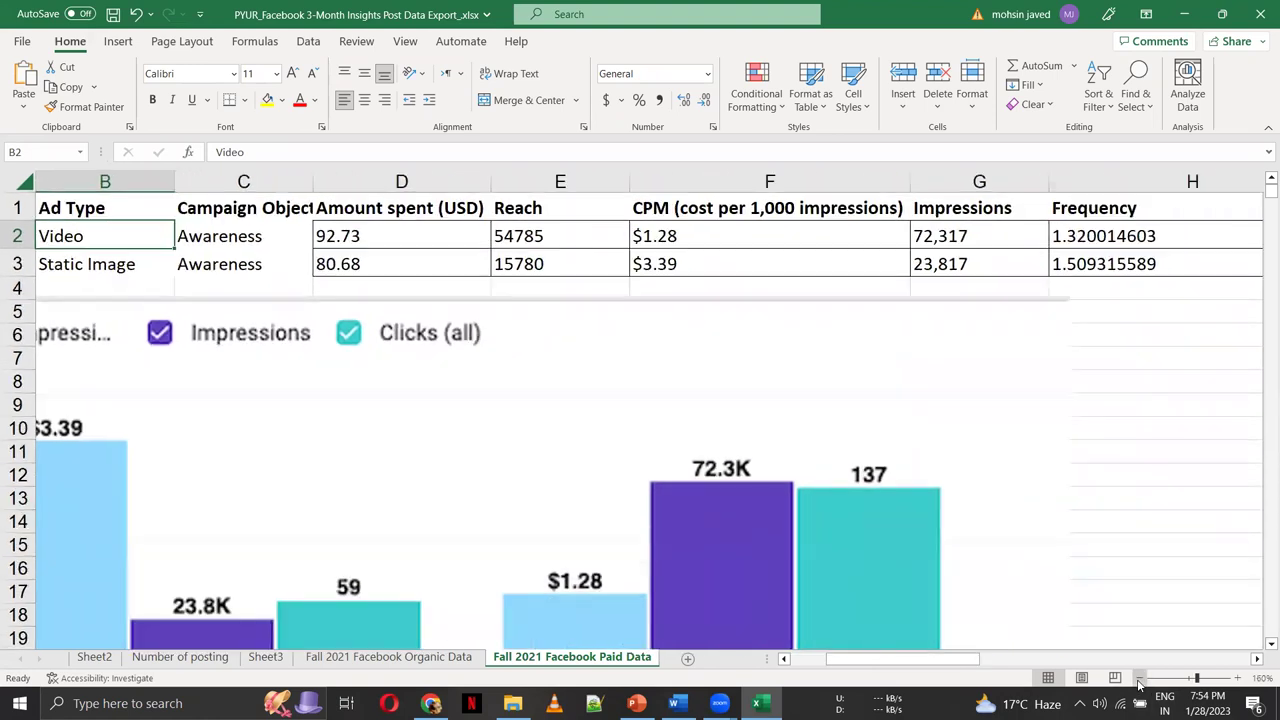
left_click(1138, 680)
left_click(1138, 680)
left_click(1138, 680)
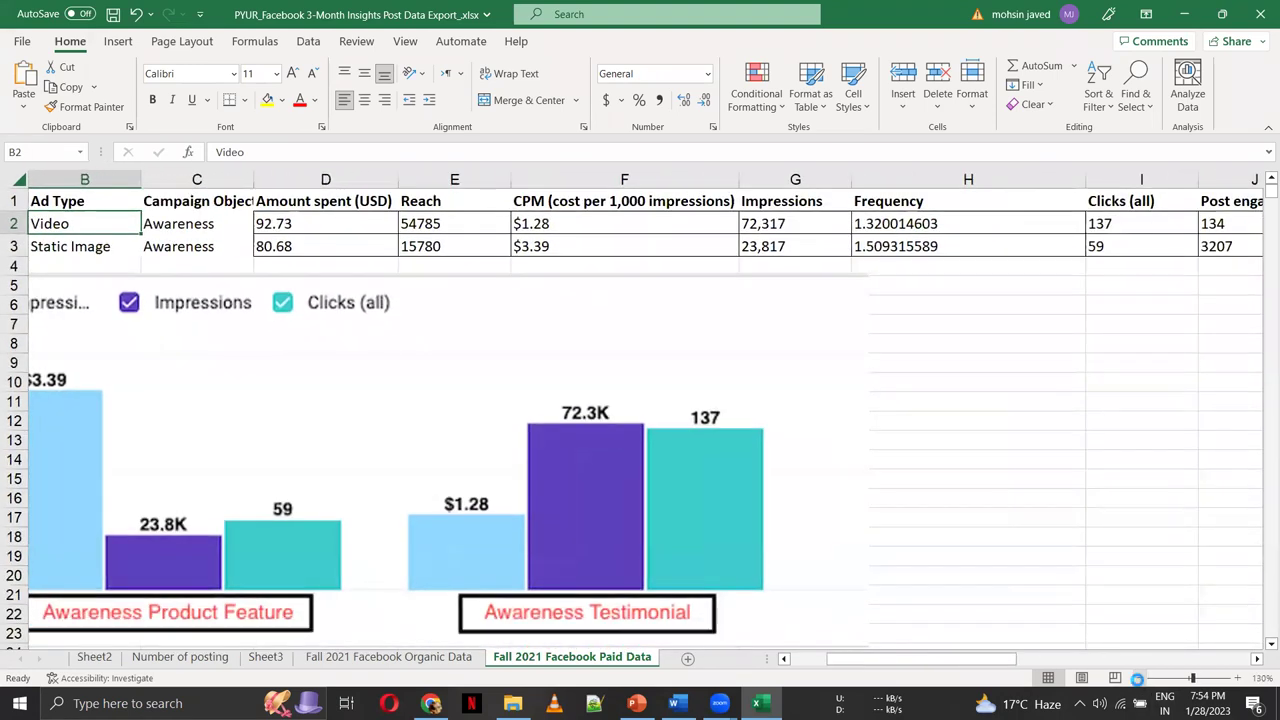
left_click(1138, 680)
left_click(1138, 680)
left_click(1138, 680)
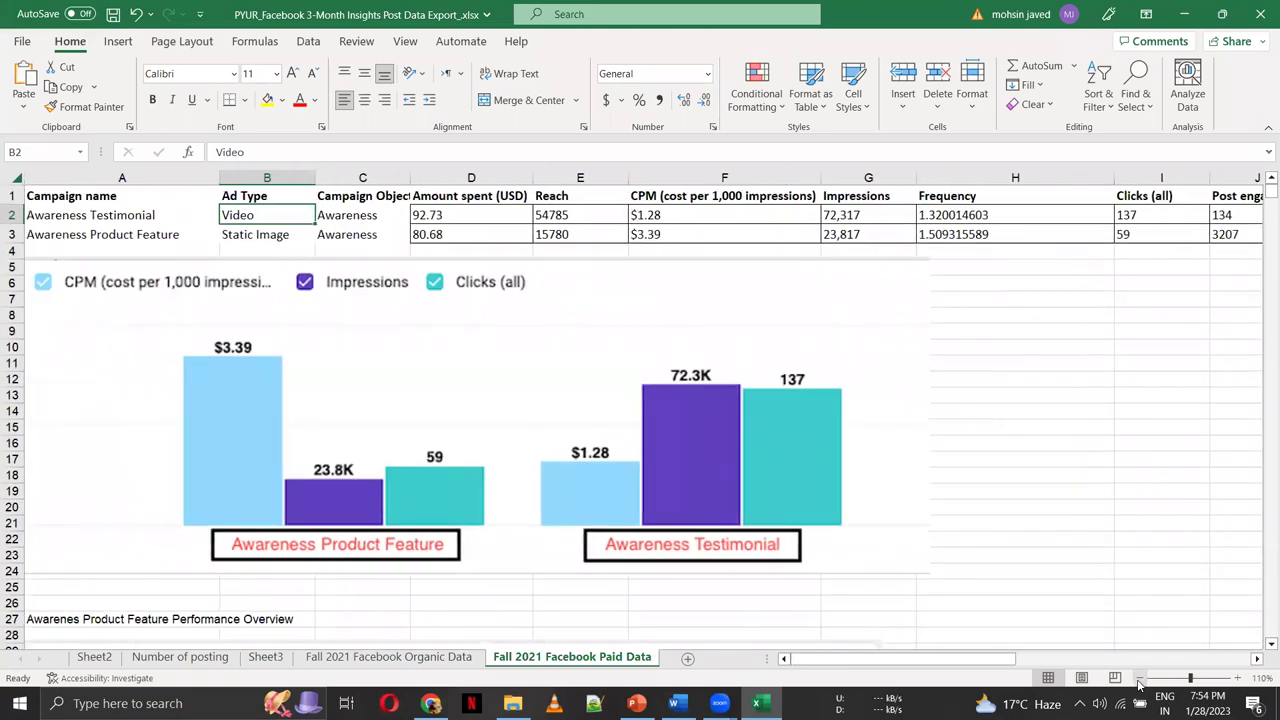
Switch to PowerPoint and open slide 10 on the campaign objective, budget and platforms
key("alt+Tab")
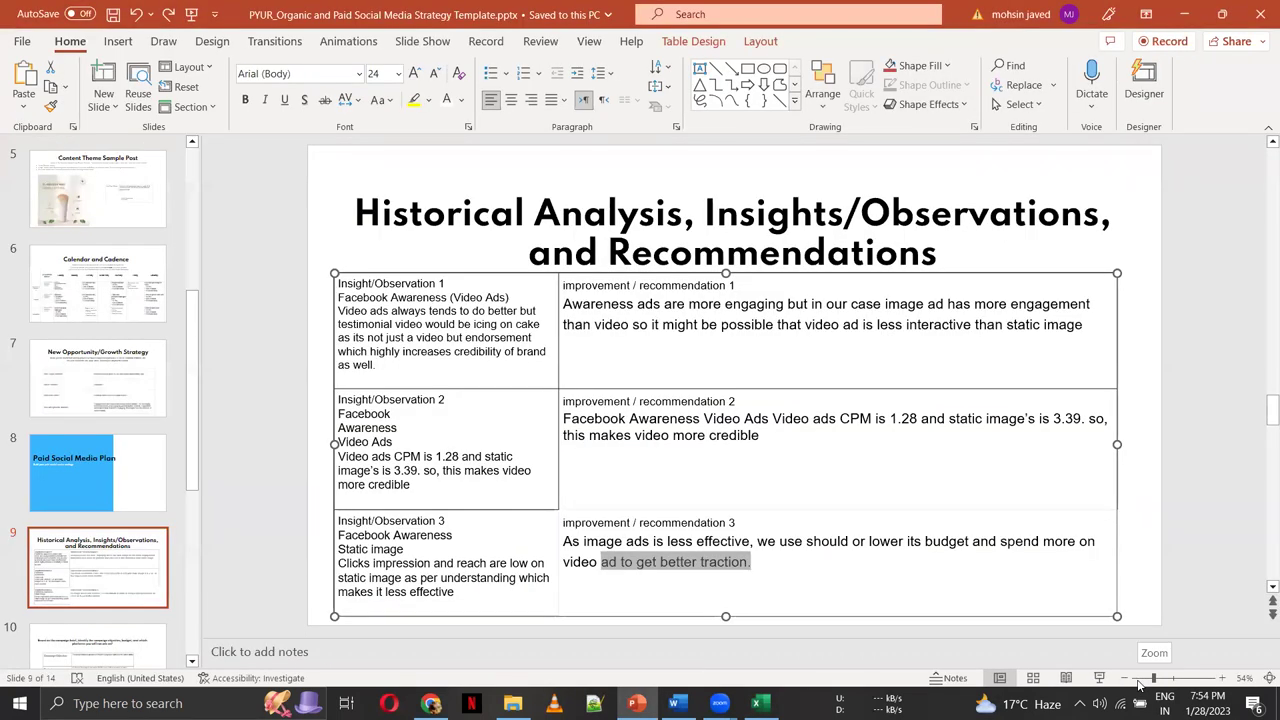
left_click(63, 641)
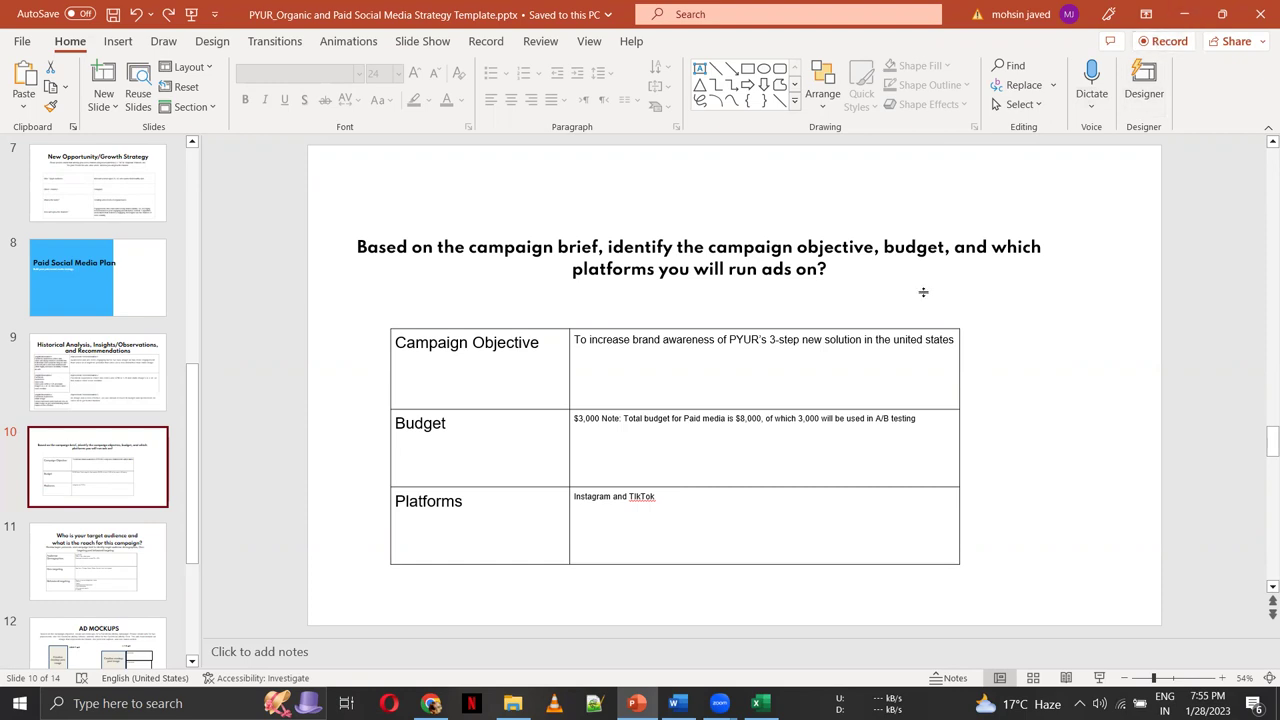
Switch to File Explorer and open PYUR Campaign Brief.docx from the Social Media PYUR_Project Starter Files folder
key("alt+Tab")
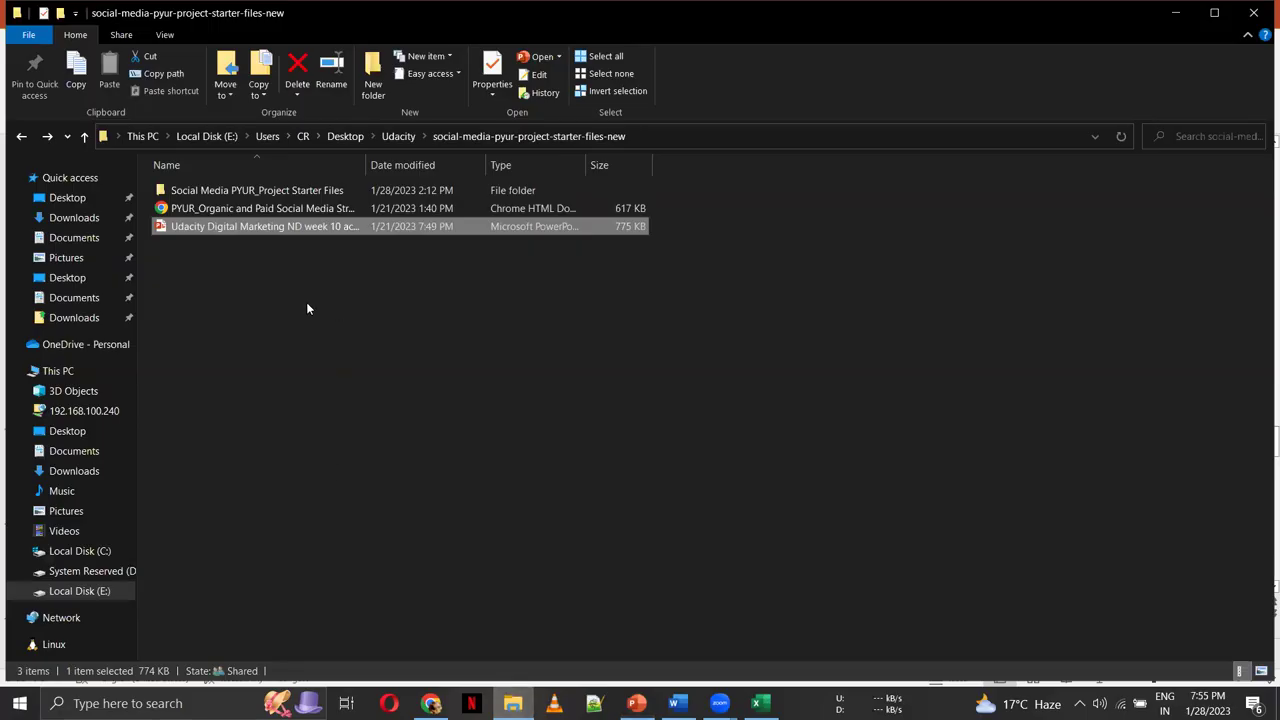
left_click(398, 136)
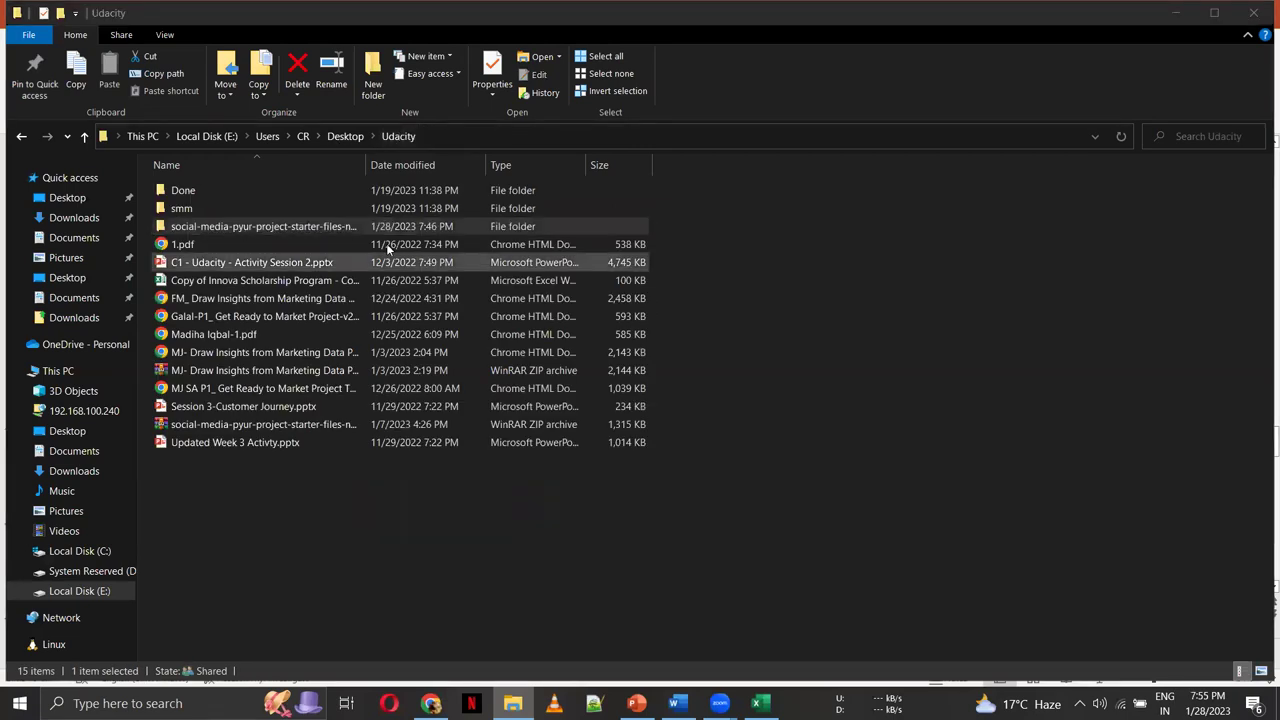
double_click(364, 230)
key("Return")
left_click(364, 230)
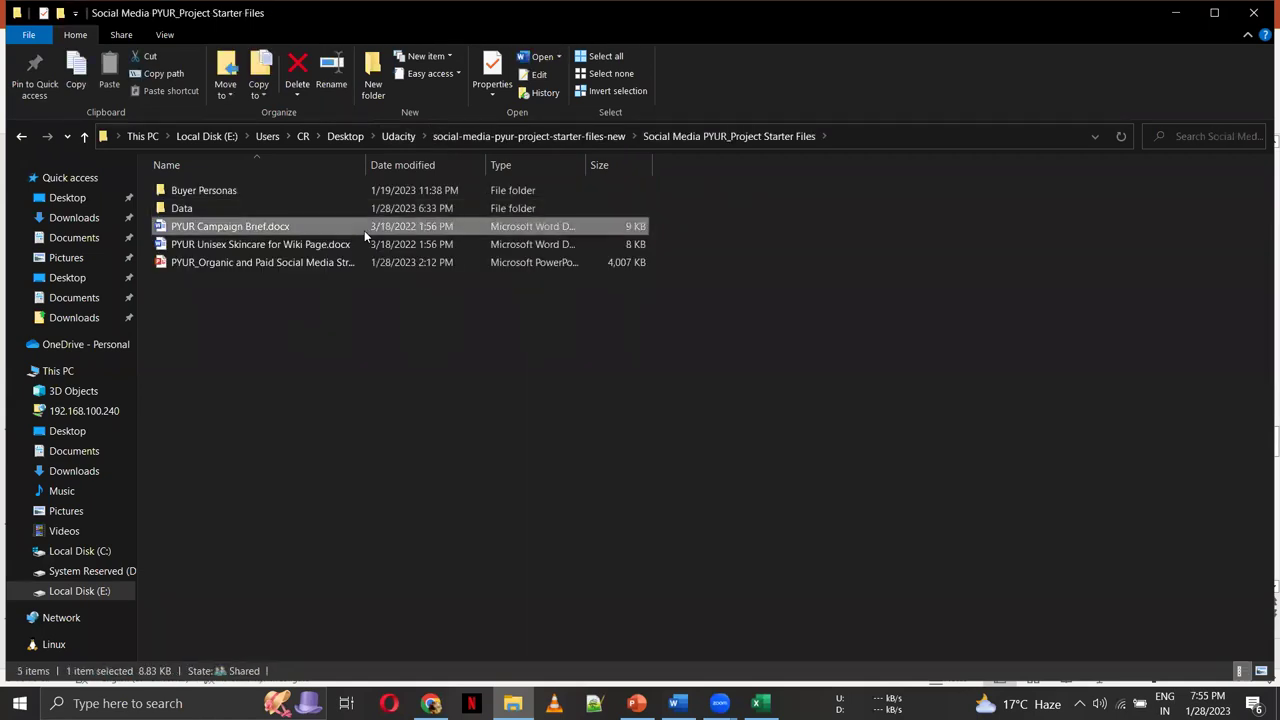
double_click(364, 230)
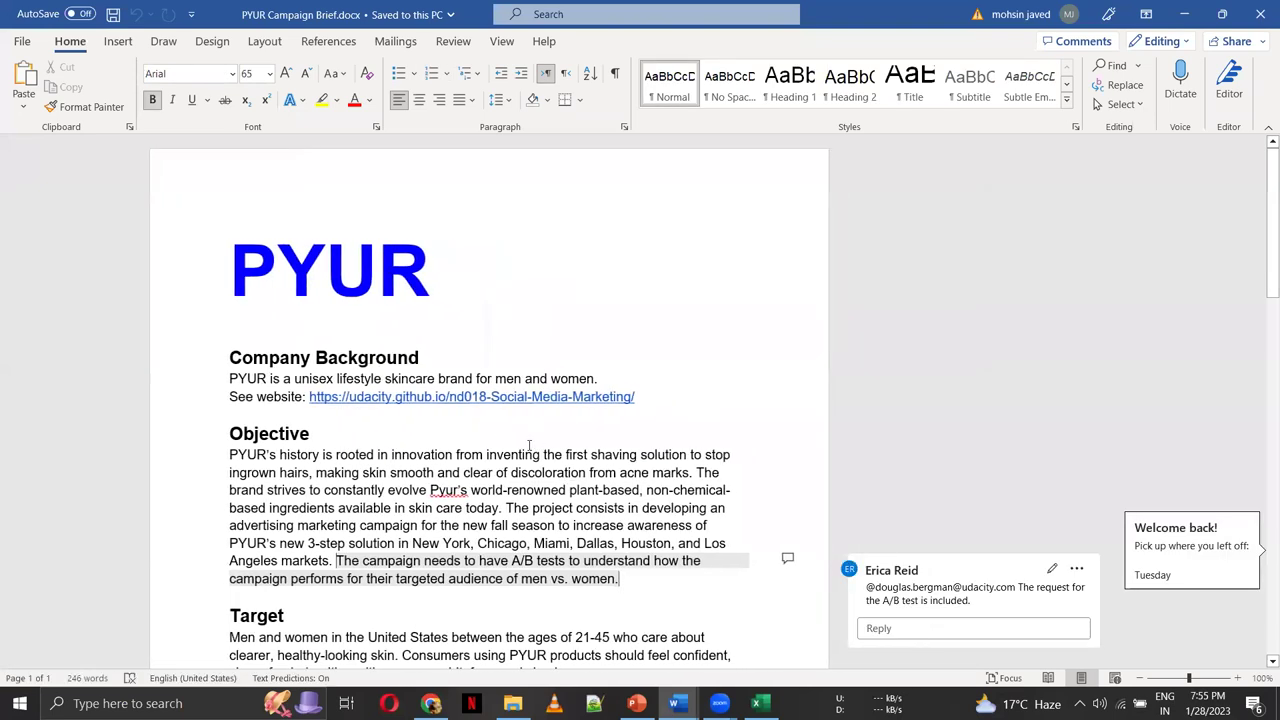
Read through the campaign brief from the company background down to the Campaign Budget section
key("Down")
key("Down")
key("Down")
key("Down")
key("Down")
key("Down")
key("Down")
key("Down")
key("Down")
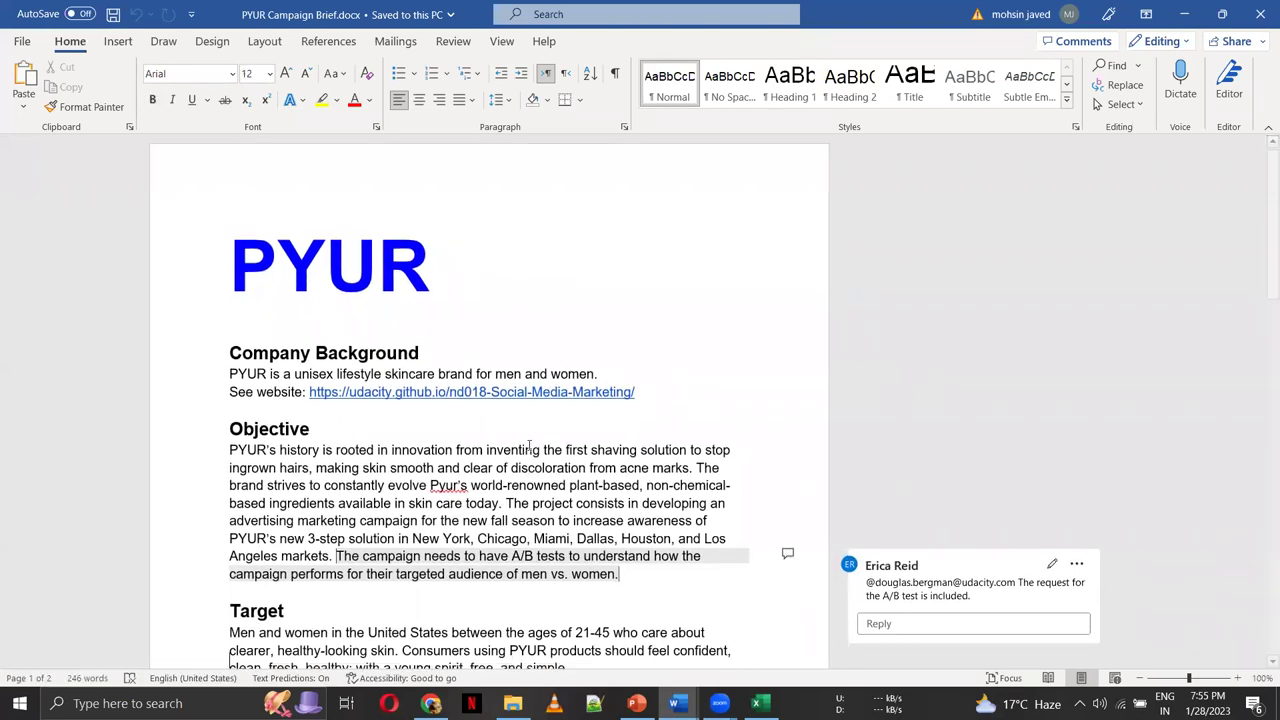
key("Down")
key("Down")
key("Down")
key("Down")
key("Down")
key("Down")
key("Down")
key("Down")
key("Down")
key("Down")
key("Down")
key("Down")
key("Down")
key("Down")
key("Down")
key("Down")
key("Down")
key("Down")
key("Down")
key("Down")
key("Down")
key("Down")
key("Down")
key("Down")
key("Down")
key("Down")
key("Down")
key("Down")
key("Down")
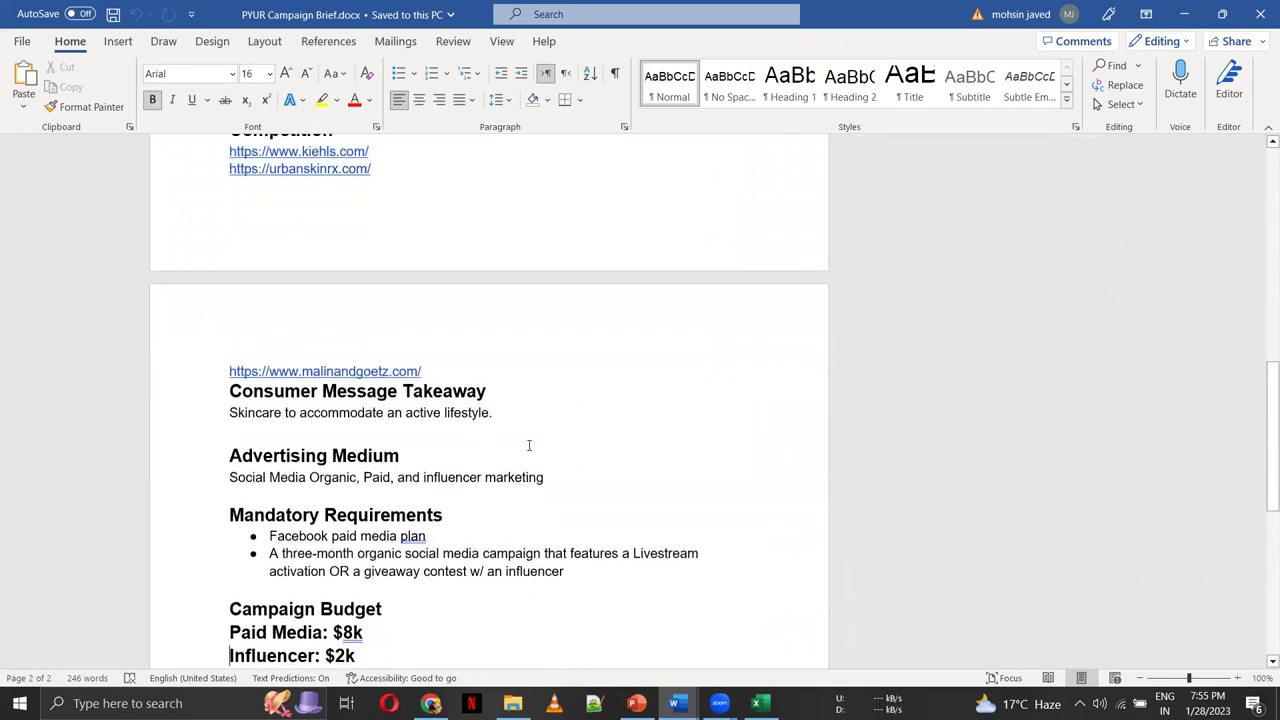
Switch to PowerPoint and check the campaign objective, budget and platforms entered on slide 10
key("alt+Tab")
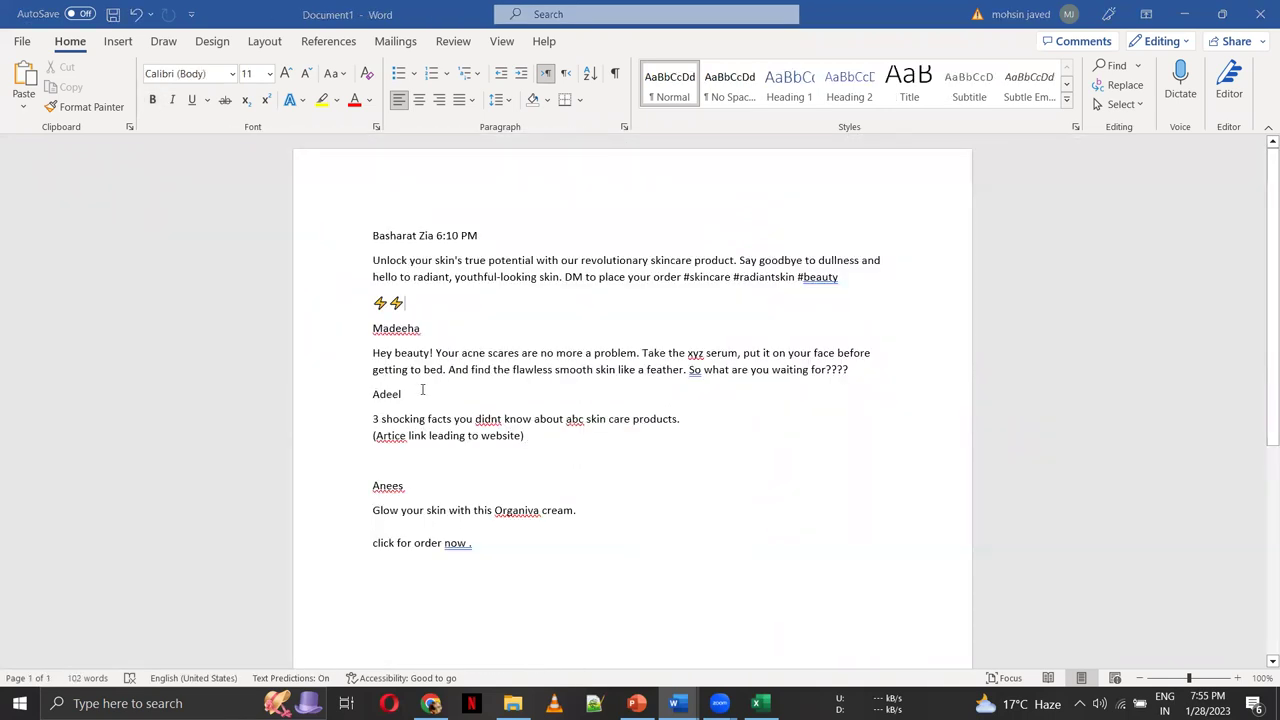
key("alt+Tab")
key("alt+Tab")
key("alt+Tab")
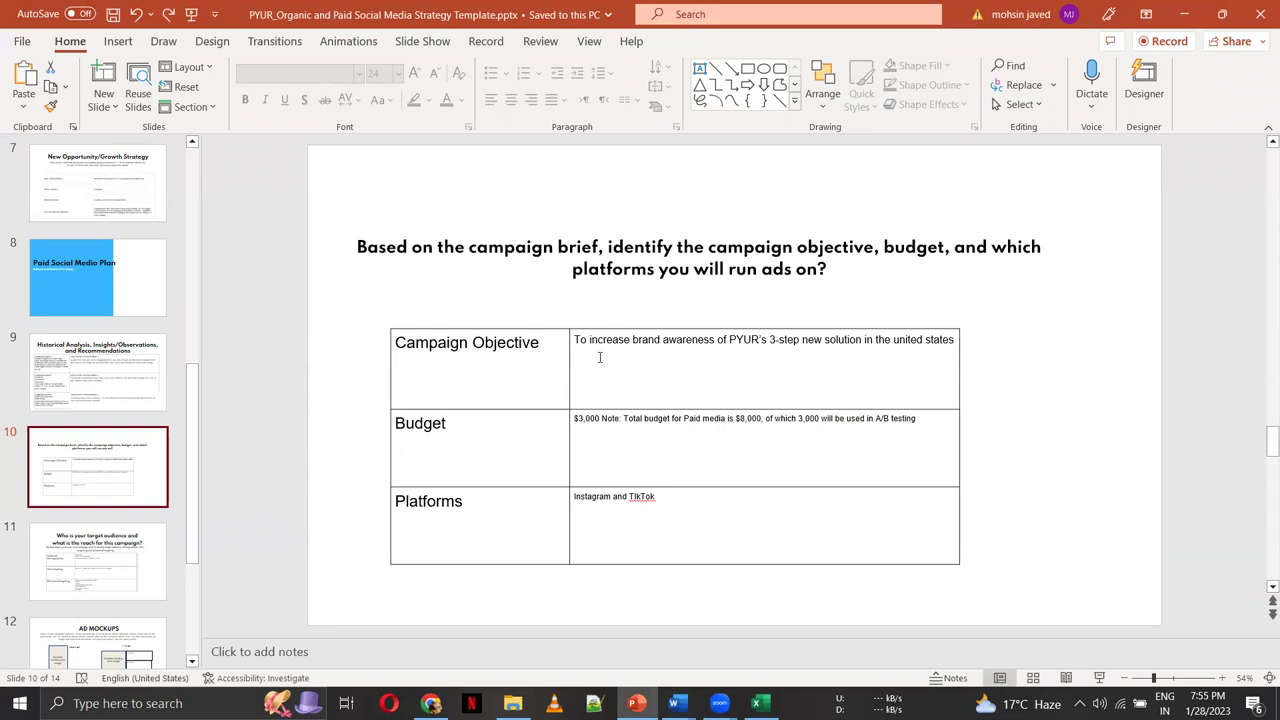
Return to the campaign brief in Word and examine the Objective passage about increasing awareness of PYUR's new 3-step solution
key("alt+Tab")
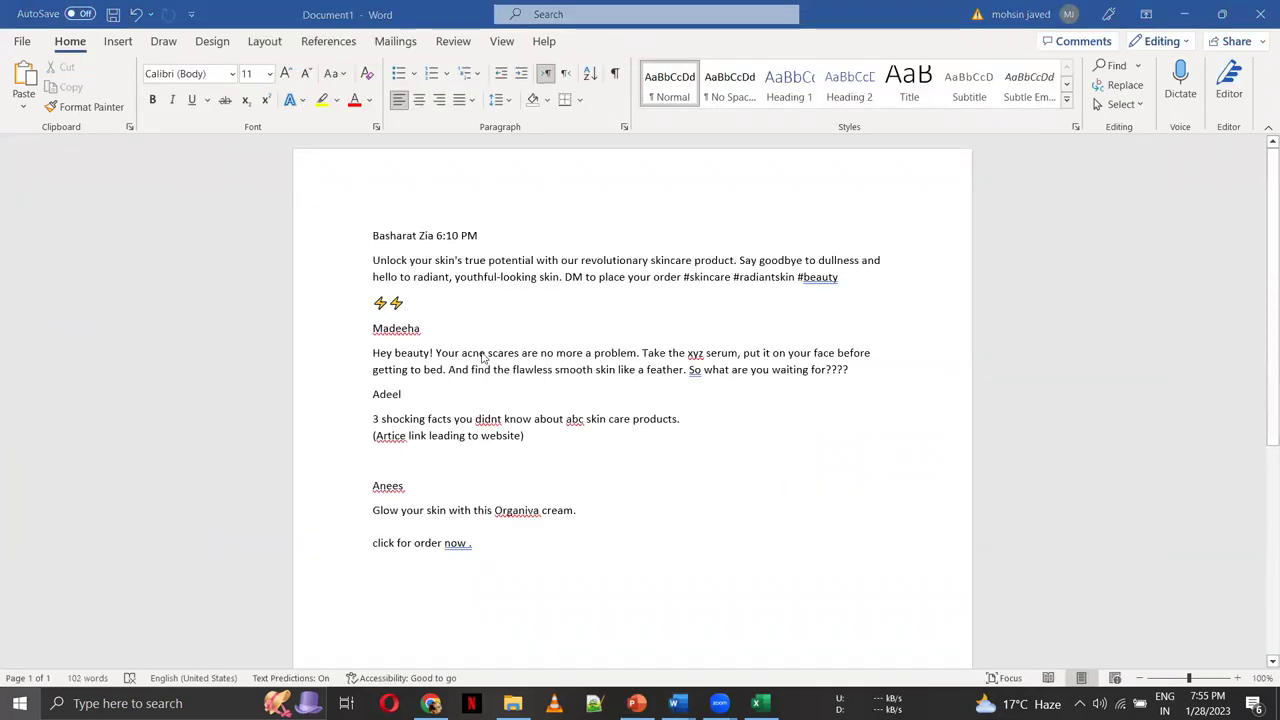
key("alt+Tab")
key("Tab")
scroll(286, 494, "up", 8)
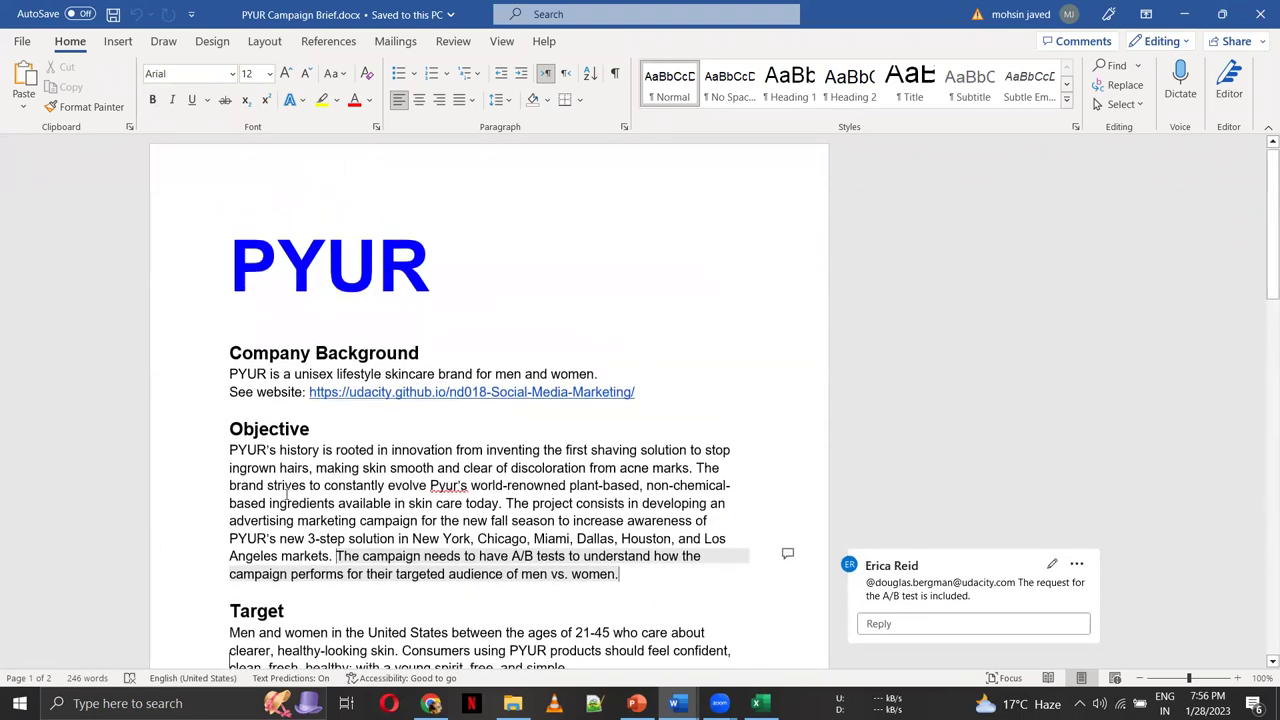
key("ctrl+Down")
key("ctrl+Down")
key("ctrl+Down")
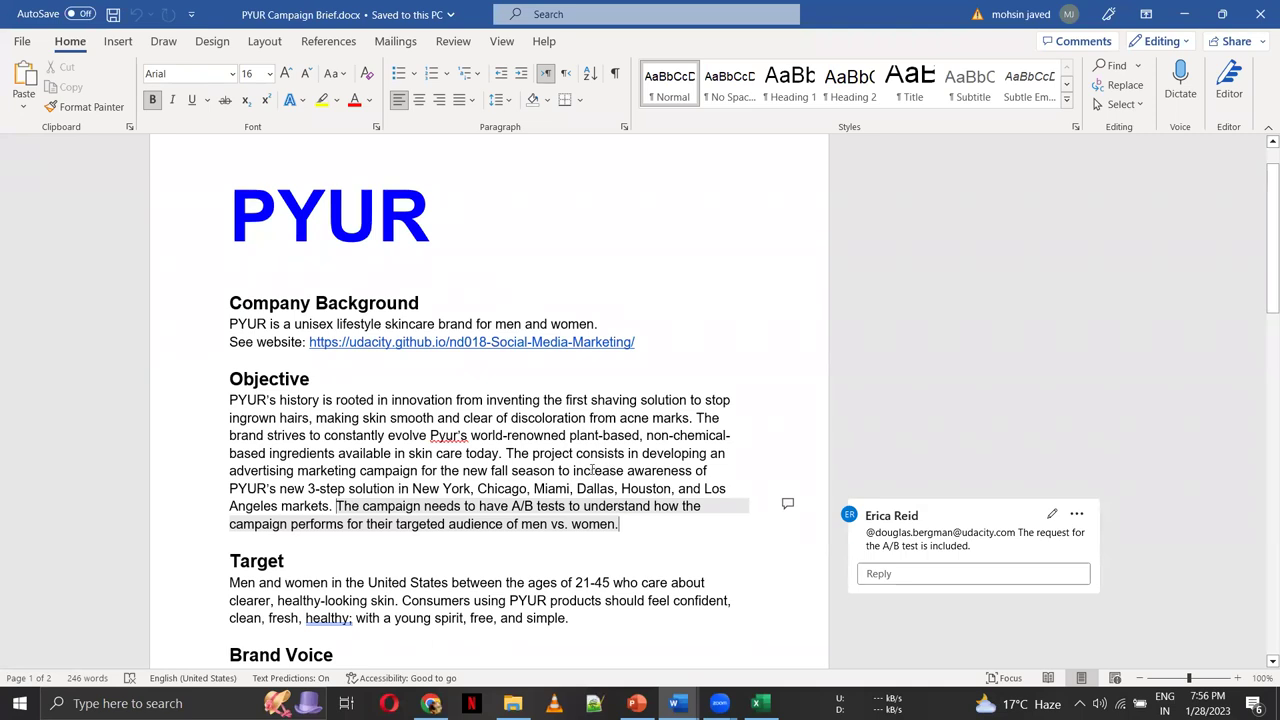
left_click(561, 471)
left_click_drag(609, 473, 331, 505)
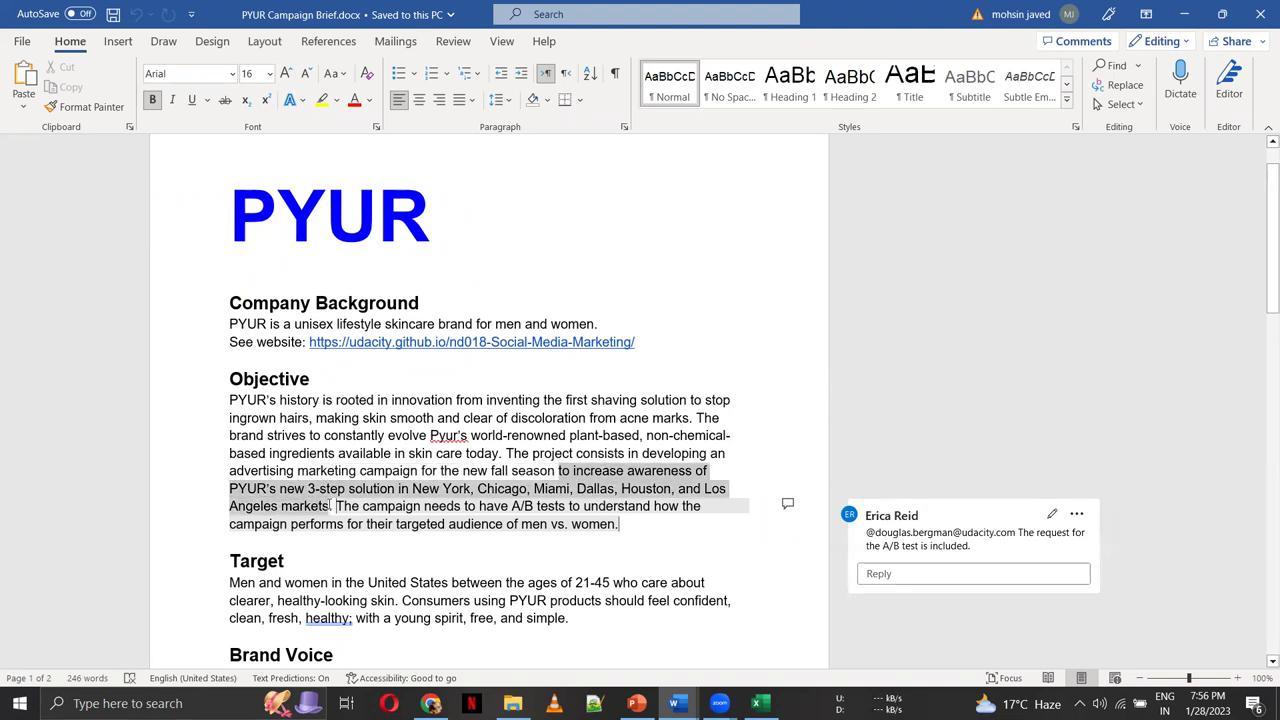
left_click(331, 506)
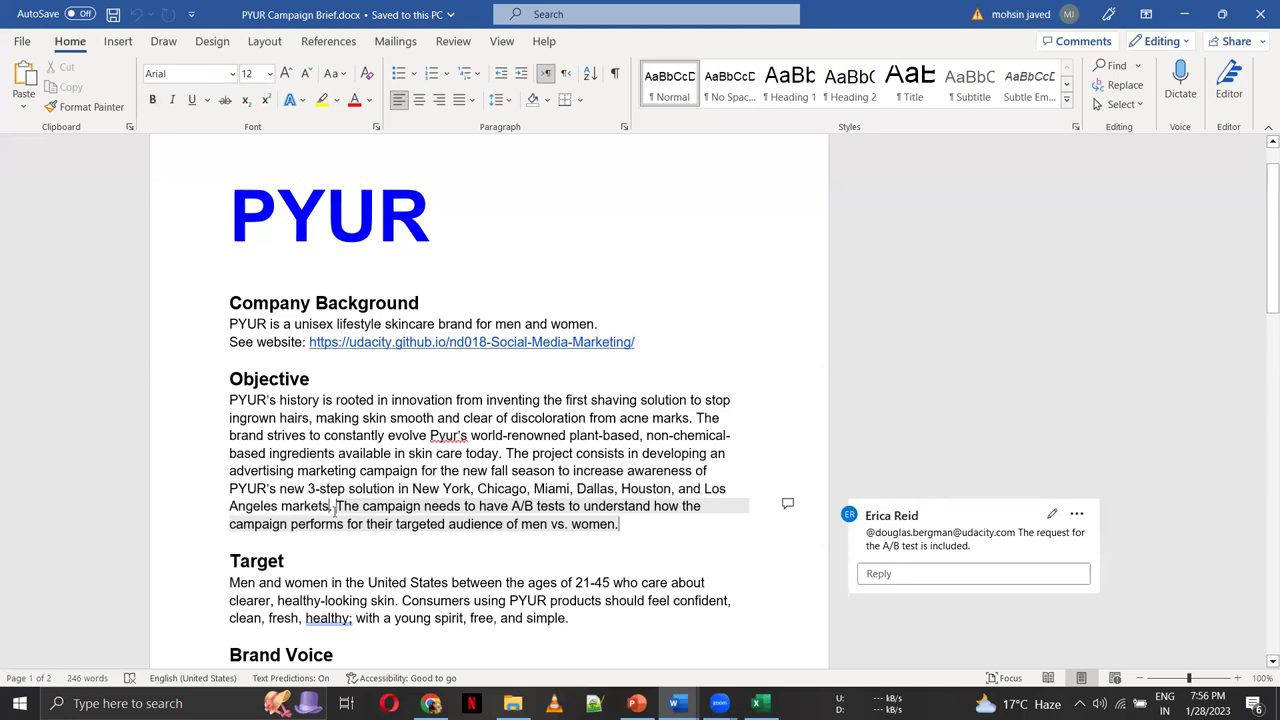
Select the Objective sentence requiring A/B tests for men vs. women, along with the target cities text before it
left_click(337, 509)
left_click_drag(337, 508, 703, 510)
left_click_drag(335, 506, 618, 530)
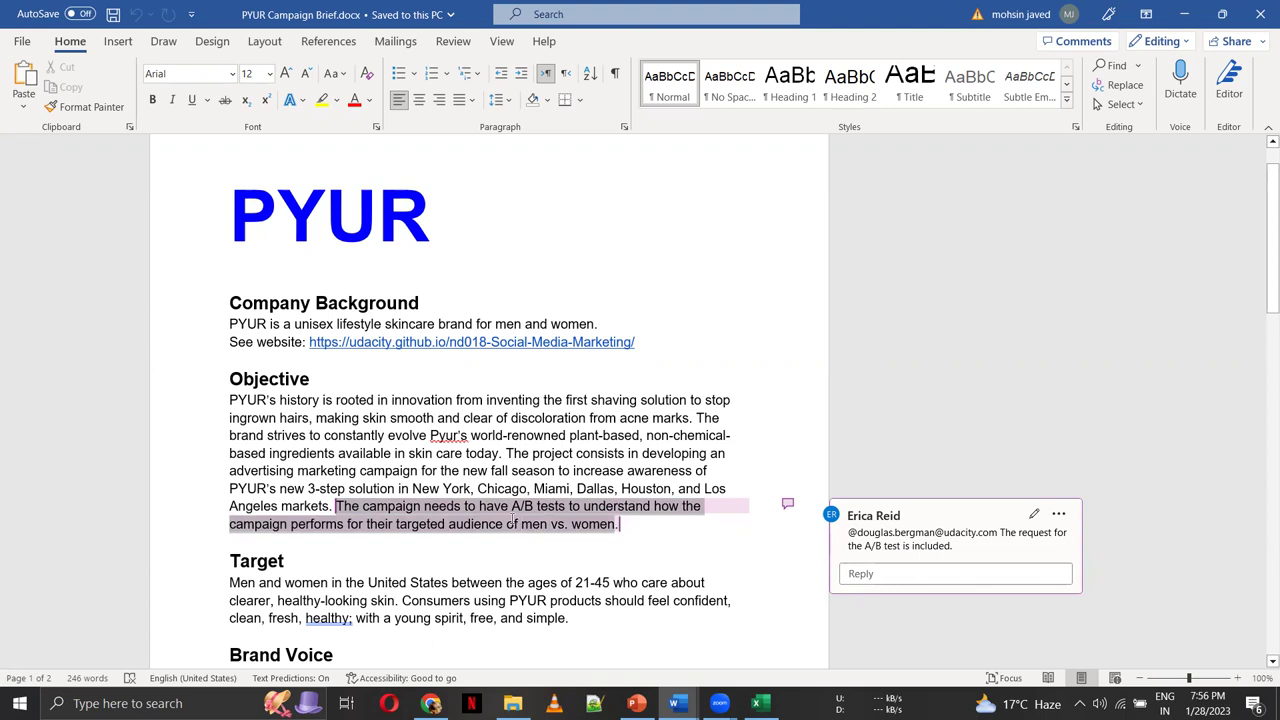
left_click(640, 536)
left_click_drag(655, 535, 322, 492)
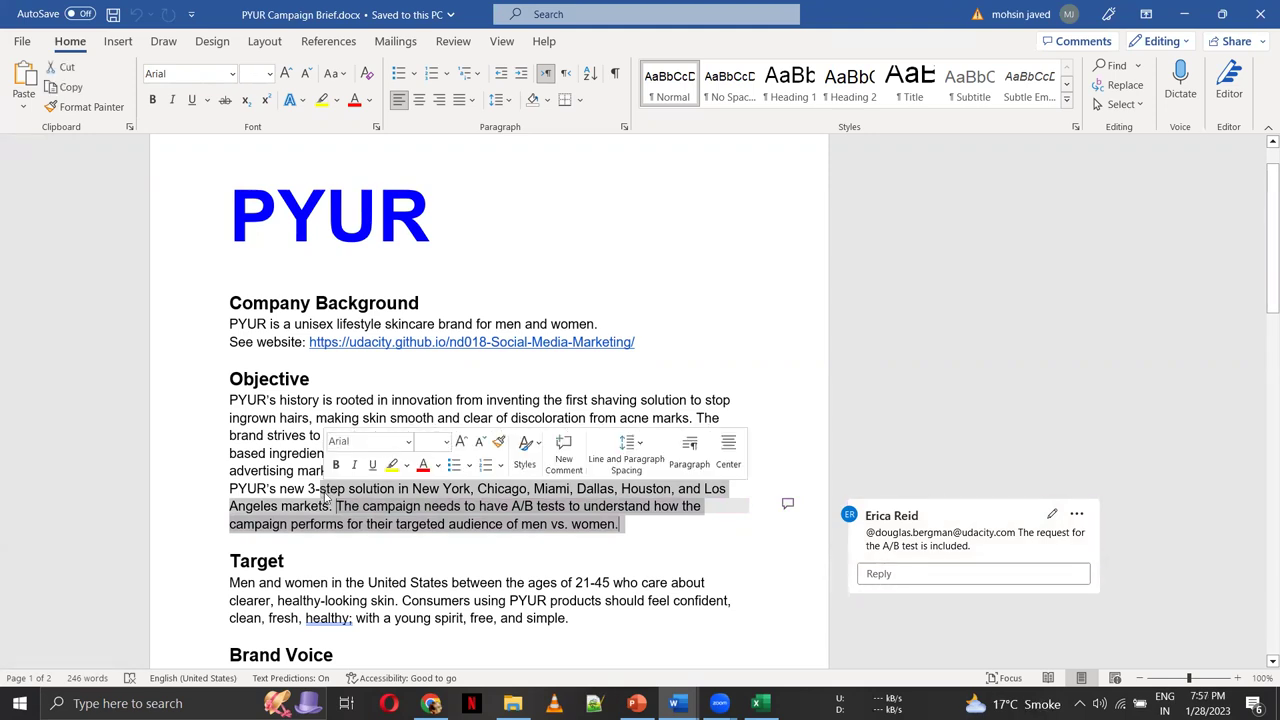
Select the Target paragraph in the campaign brief describing men and women aged 21-45 in the United States
left_click(192, 583)
left_click(258, 583)
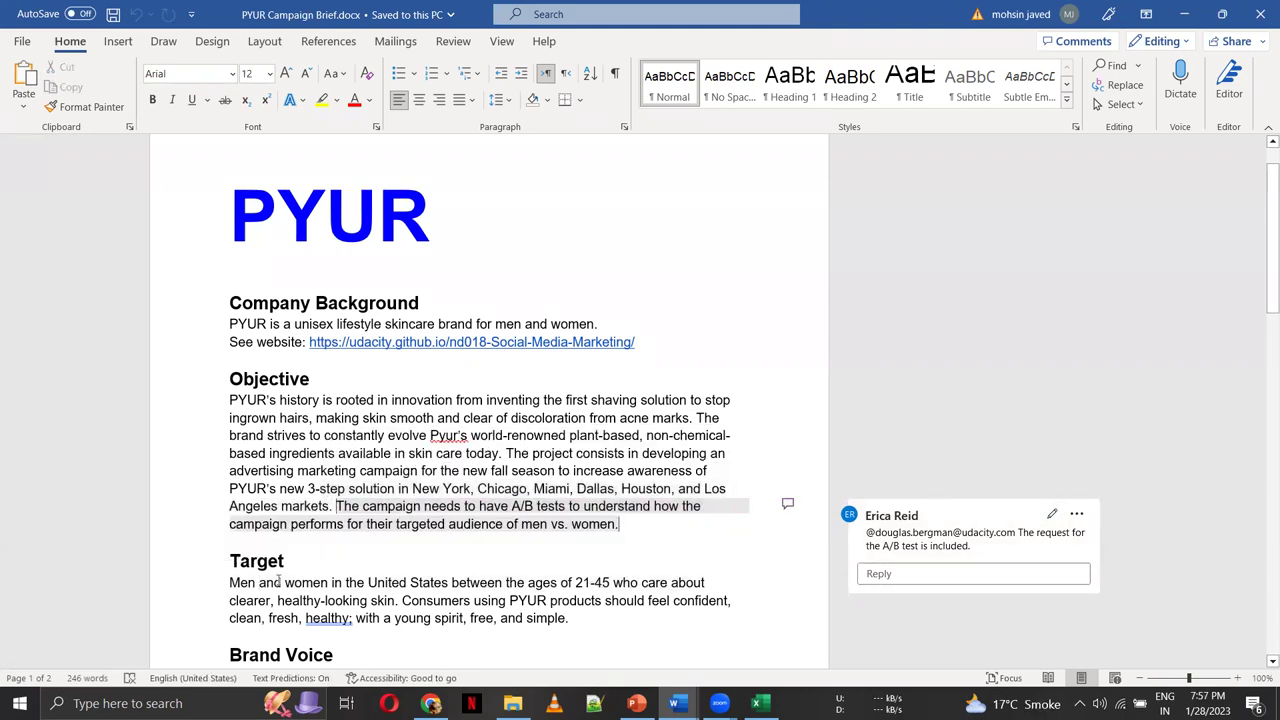
triple_click(455, 571)
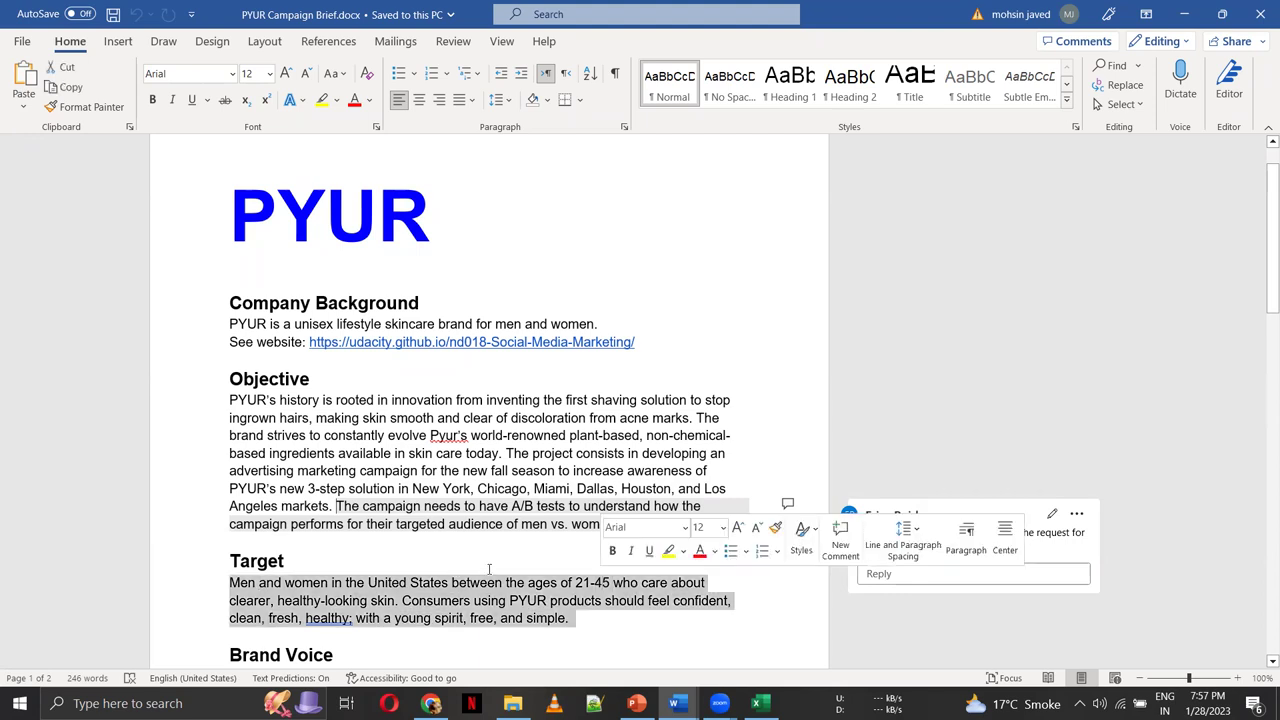
Switch to PowerPoint and review the Campaign Objective entry in slide 10's table
key("alt+Tab")
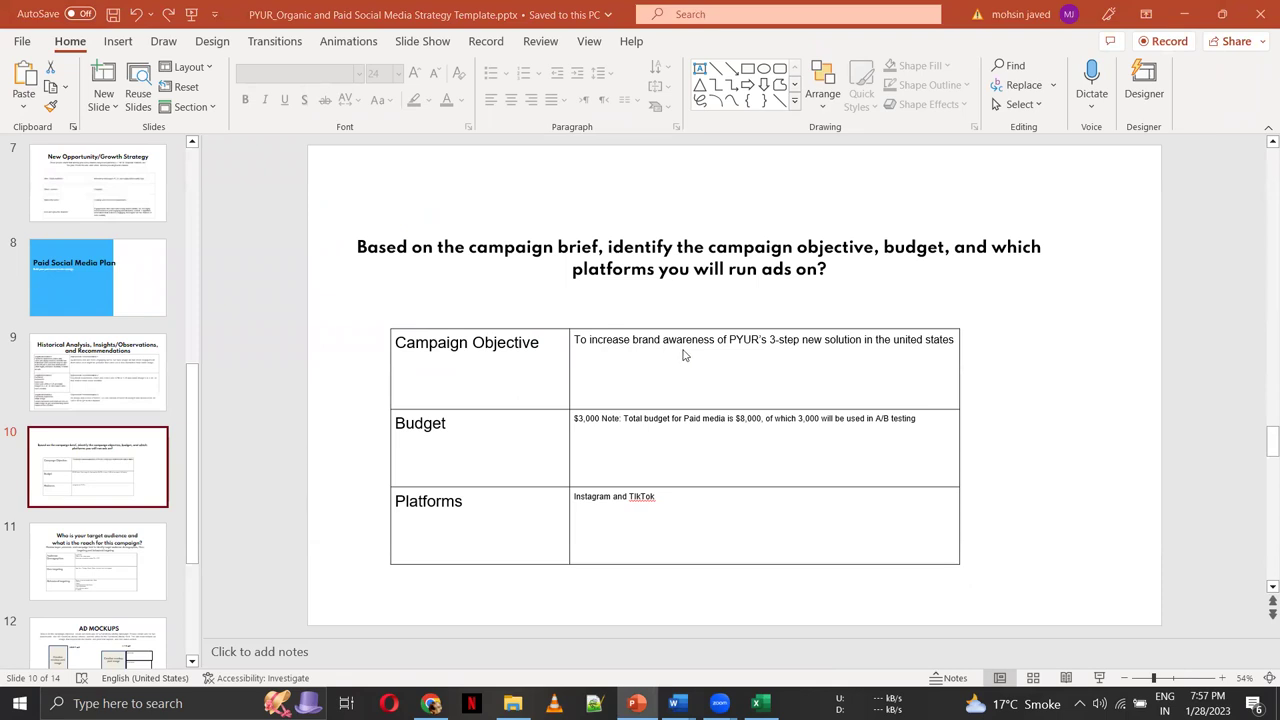
left_click(924, 341)
key("ctrl+a")
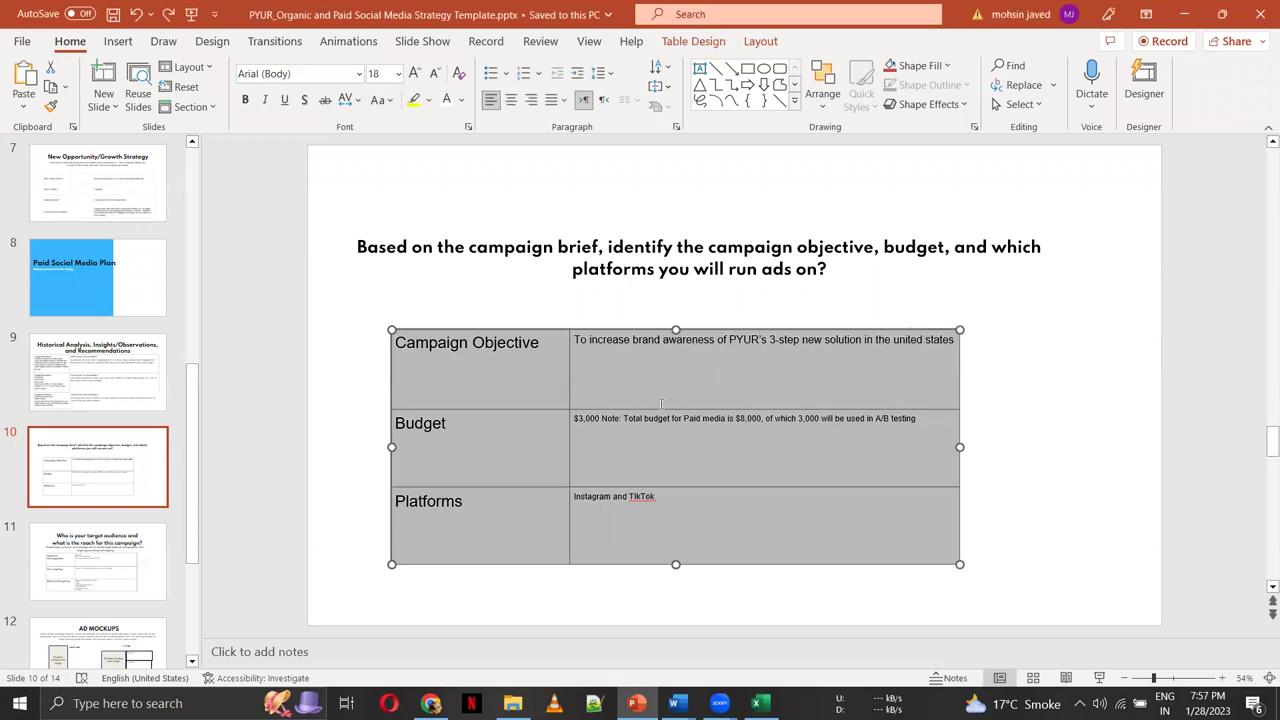
Return to the campaign brief in Word, read on from the Target section to page 2, and select the Campaign Budget section
key("alt+Tab")
key("Right")
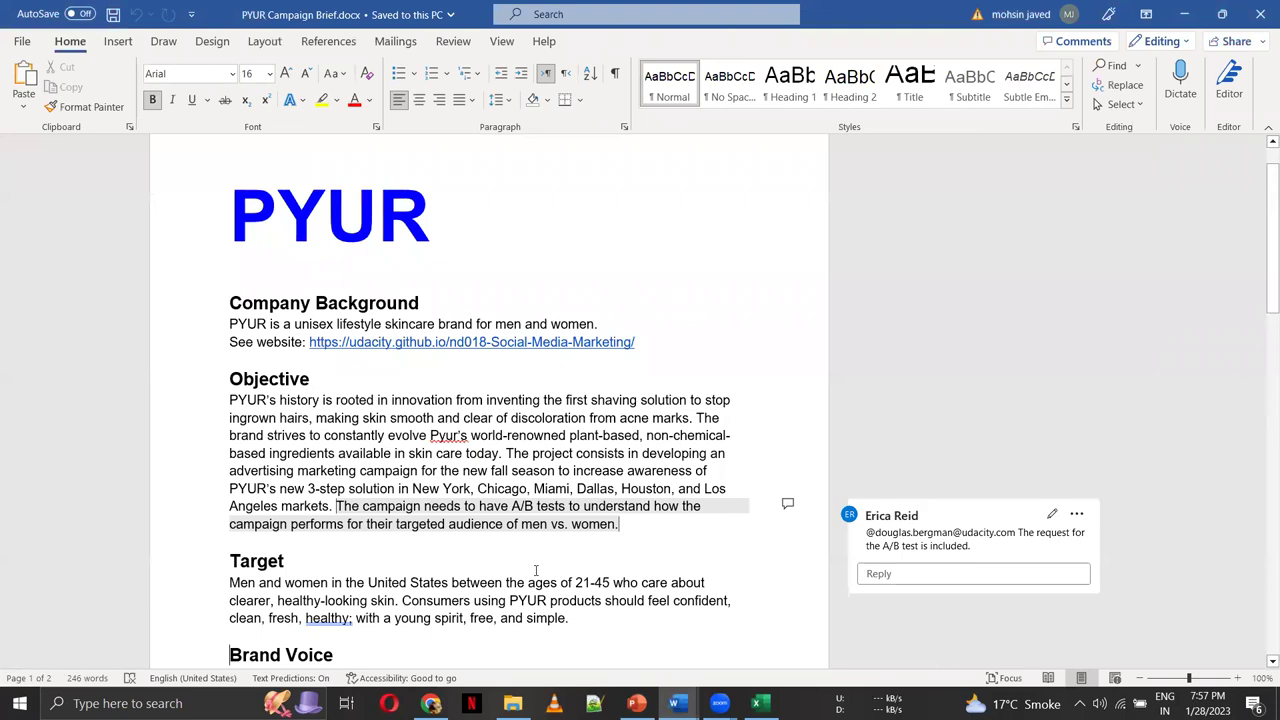
key("Down")
key("Down")
key("Down")
key("Down")
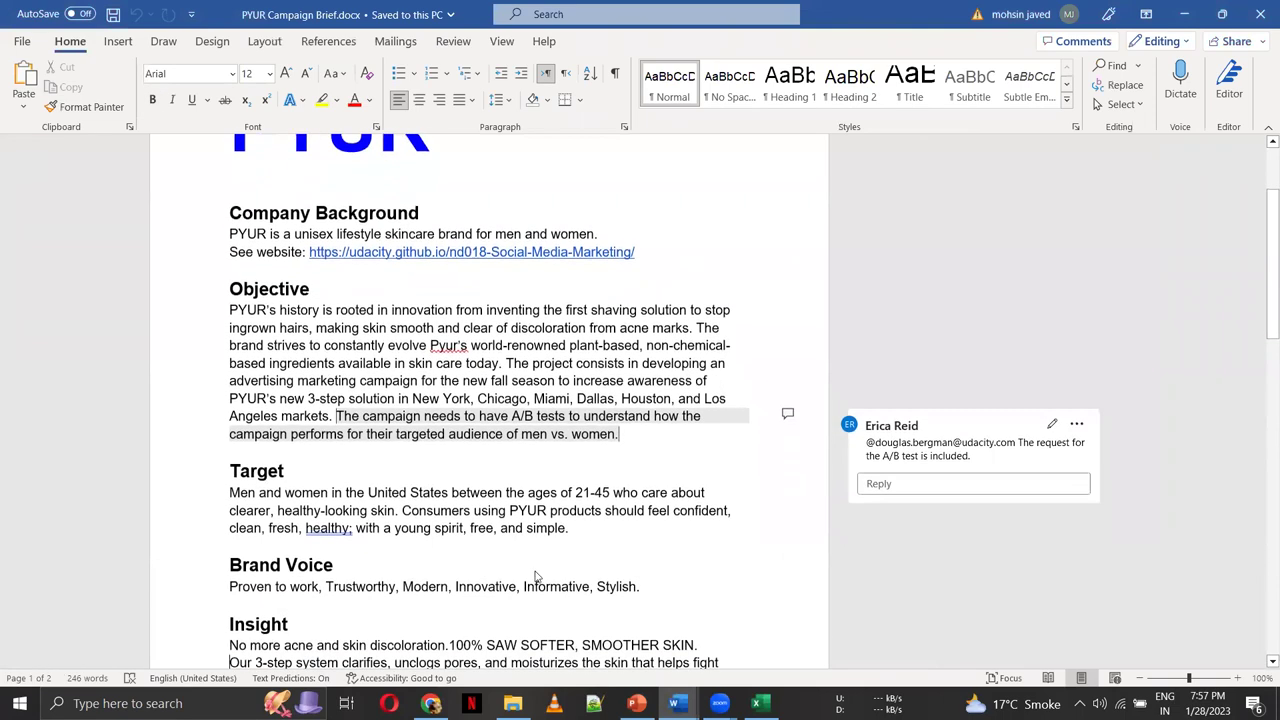
key("Down")
key("Down")
key("Down")
key("Down")
key("Down")
key("Down")
key("Down")
scroll(535, 570, "down", 4)
left_click_drag(229, 607, 459, 666)
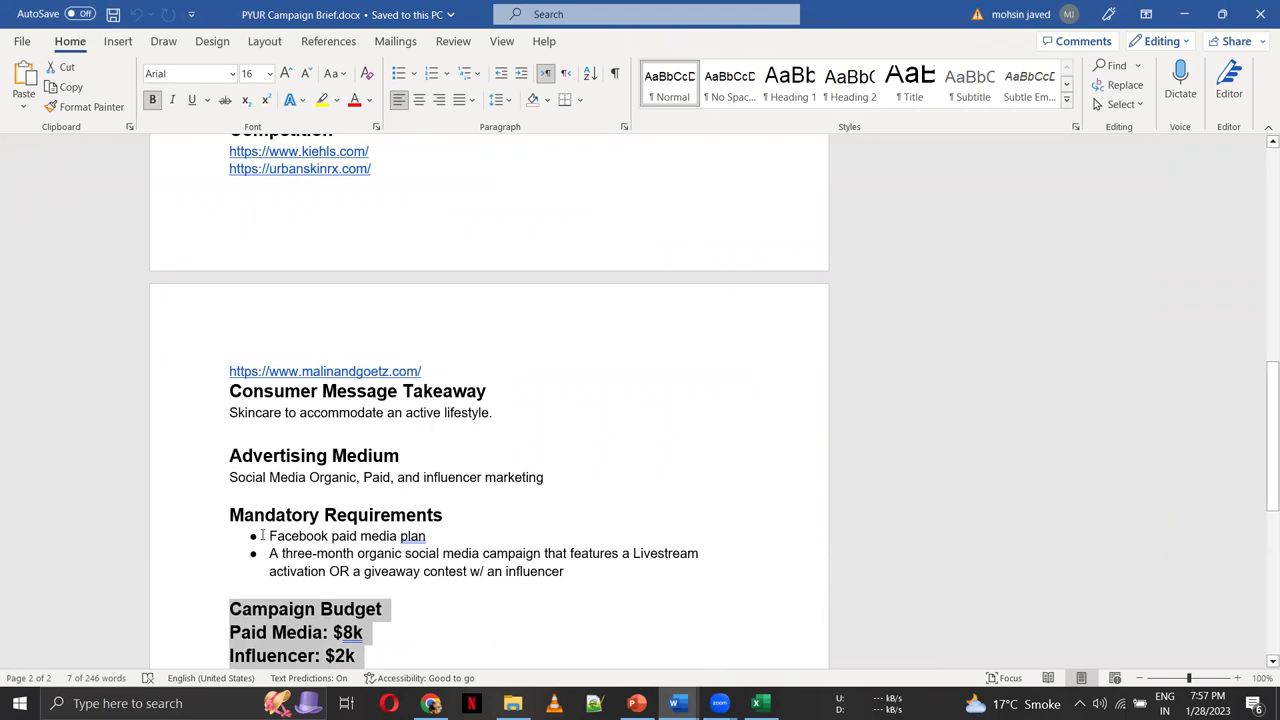
Examine the two Mandatory Requirements bullets covering the Facebook paid media plan and the three-month organic campaign
left_click_drag(262, 535, 450, 571)
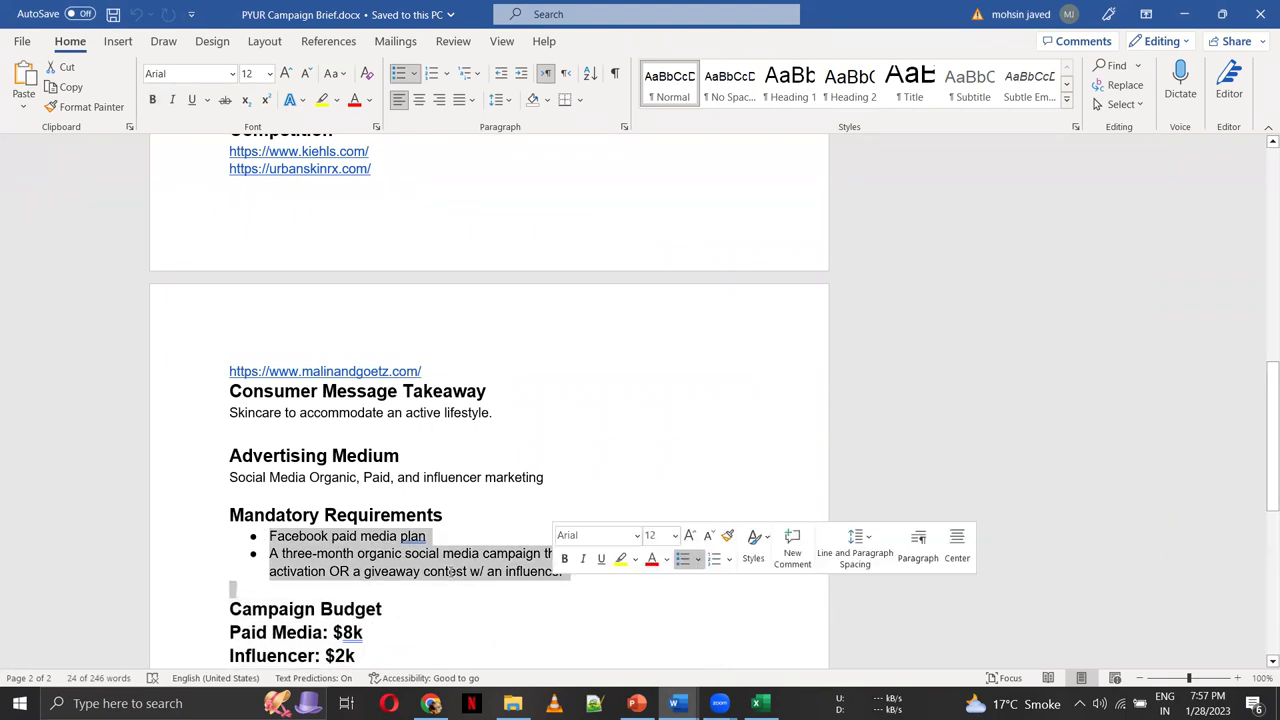
key("ctrl+z")
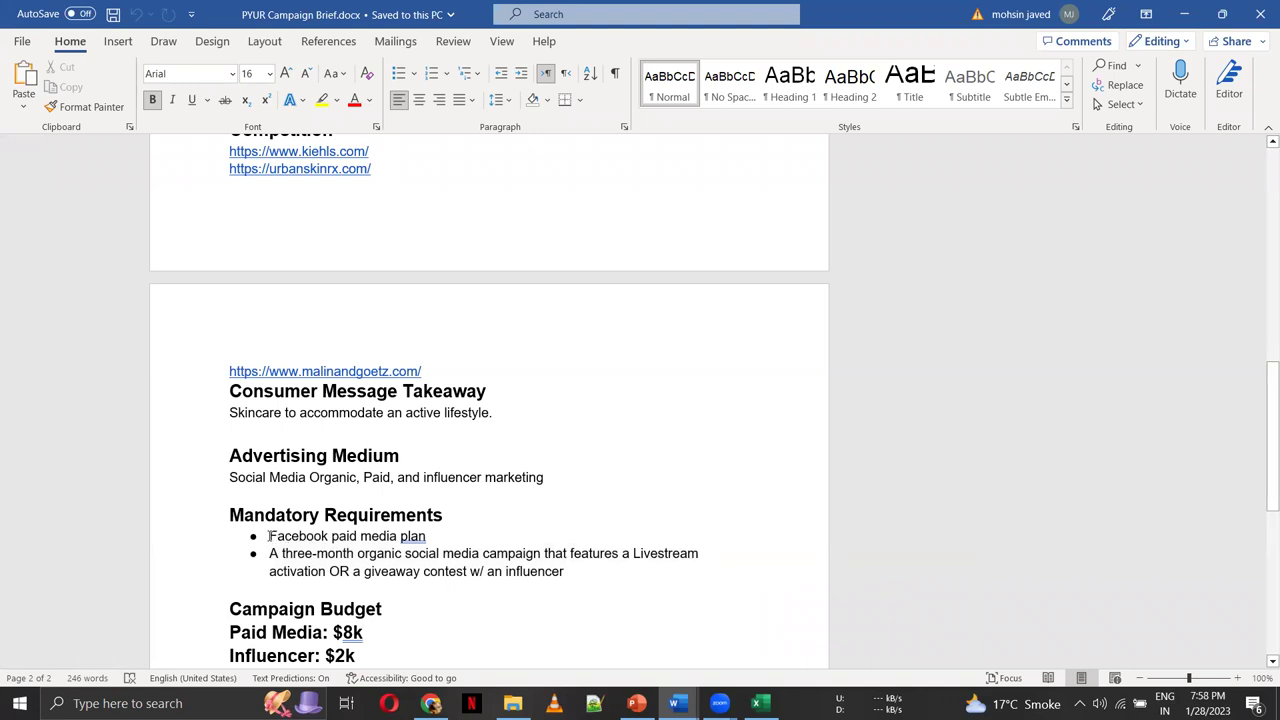
left_click_drag(268, 536, 562, 572)
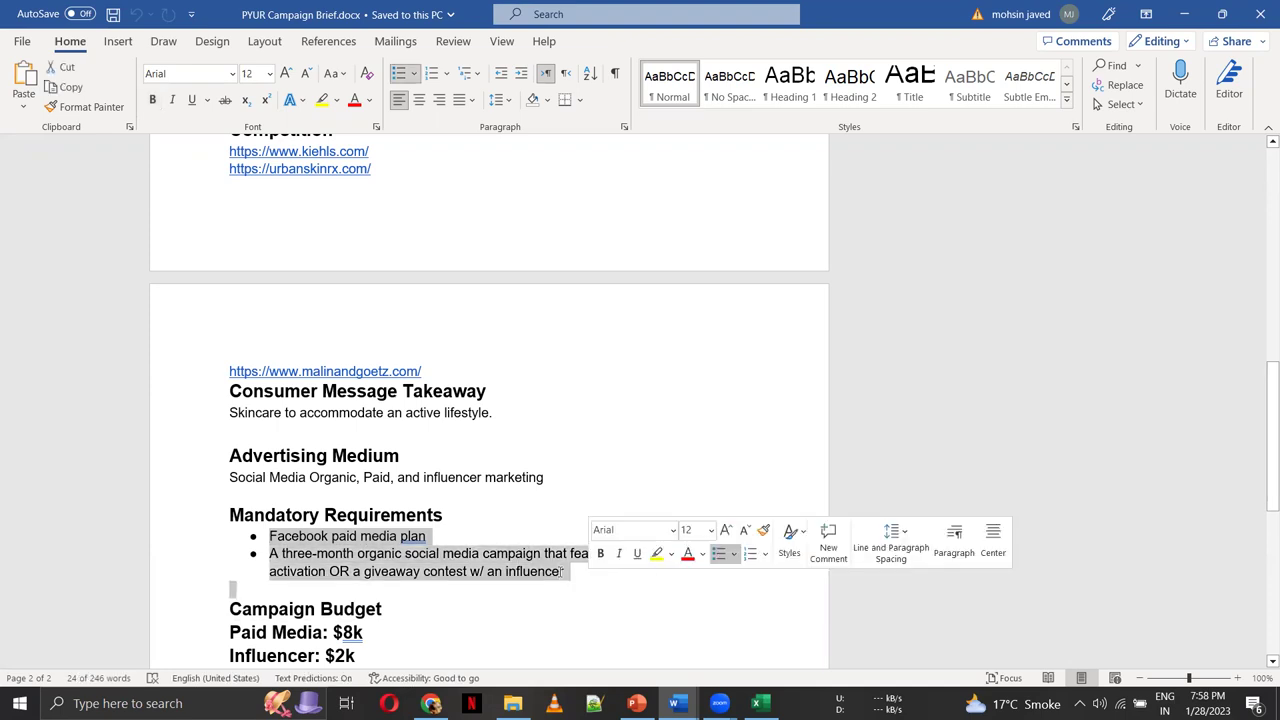
key("End")
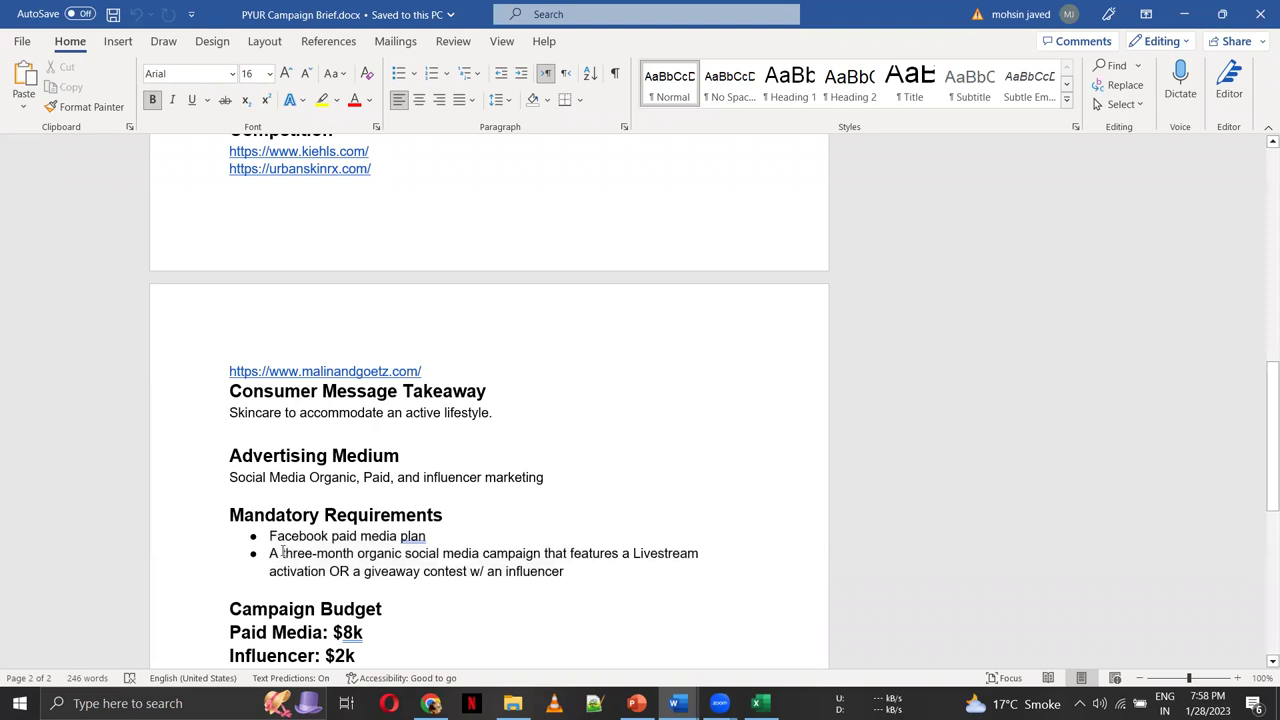
Examine the organic campaign requirement's two options, the Livestream activation and the giveaway contest with an influencer
left_click_drag(302, 566, 270, 553)
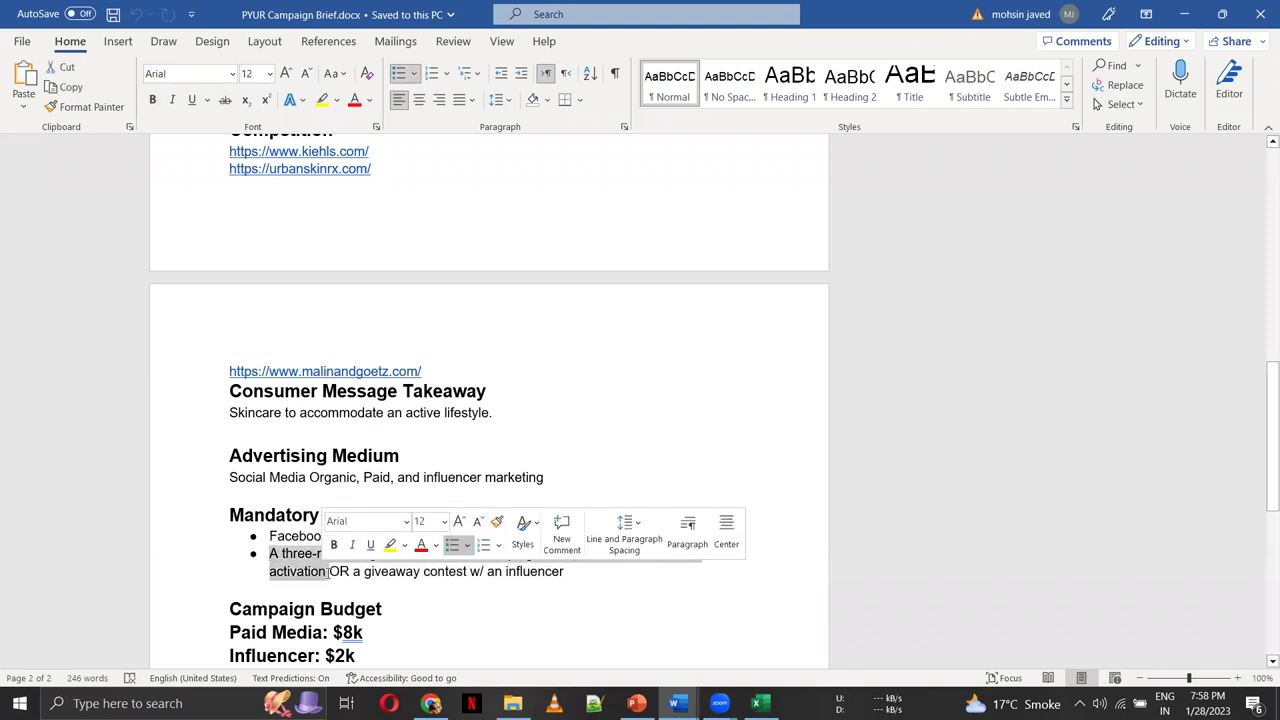
left_click(355, 571)
key("shift+Down")
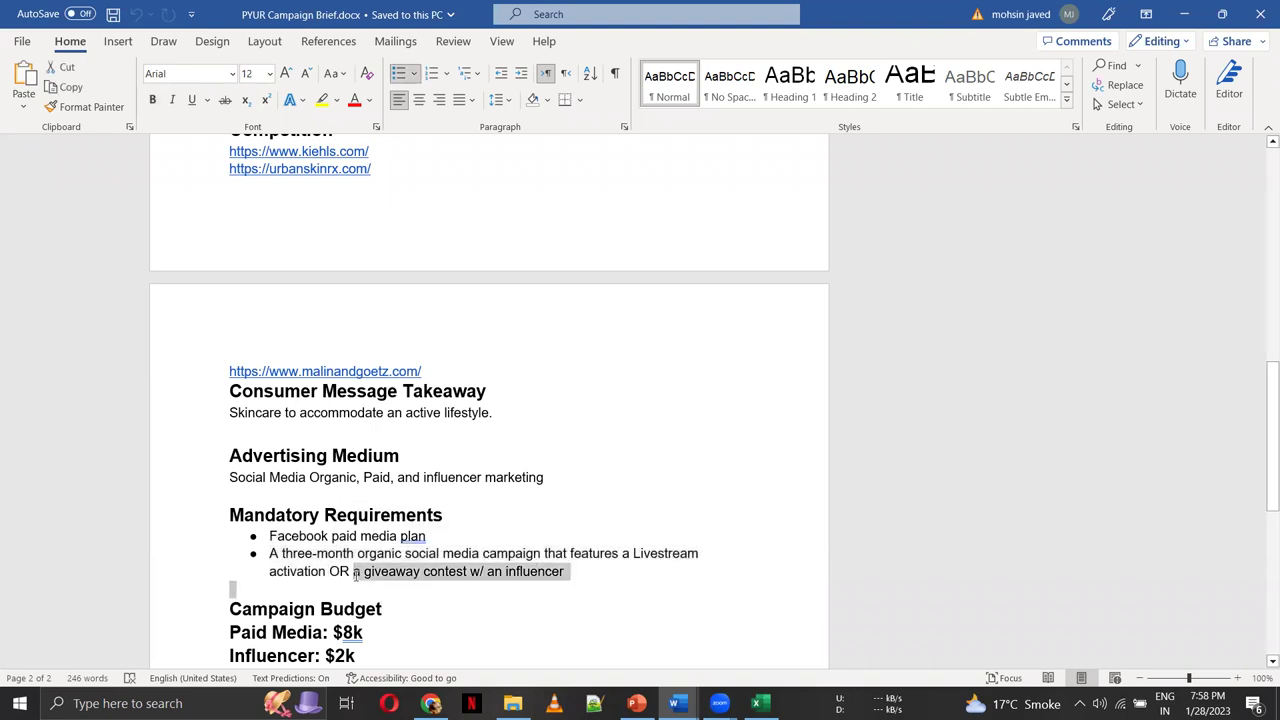
key("shift+Left")
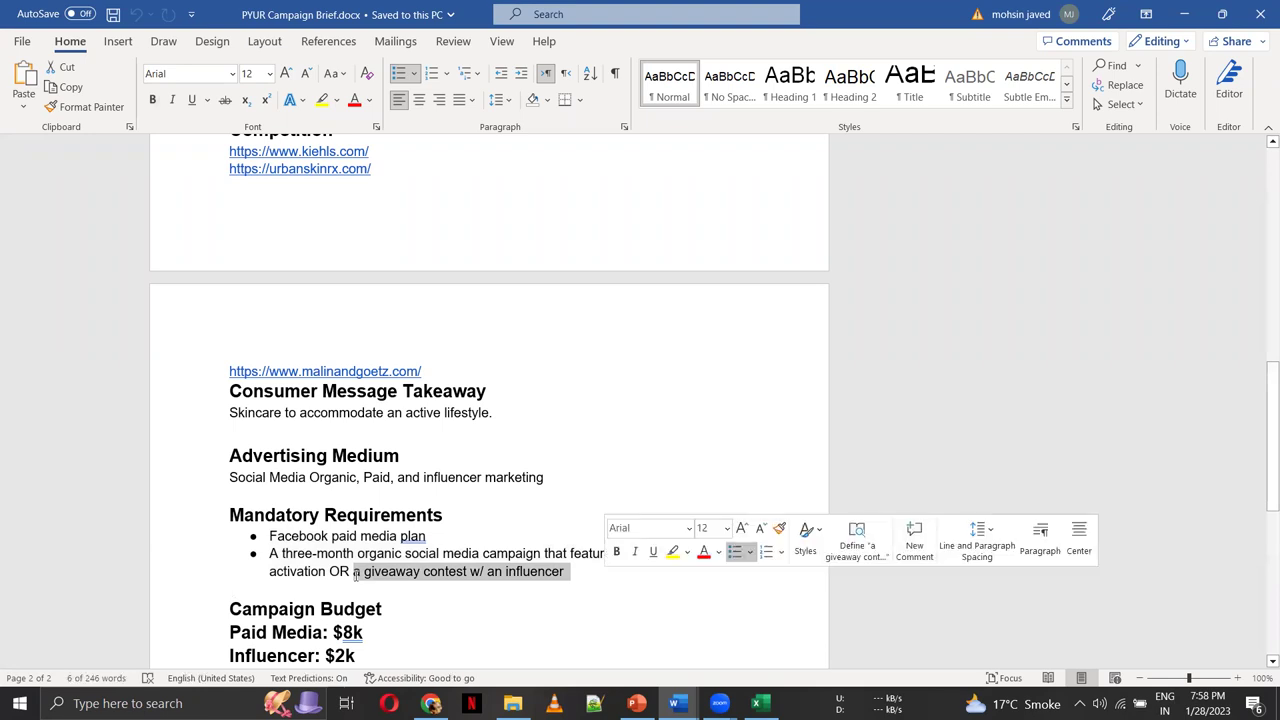
left_click(408, 450)
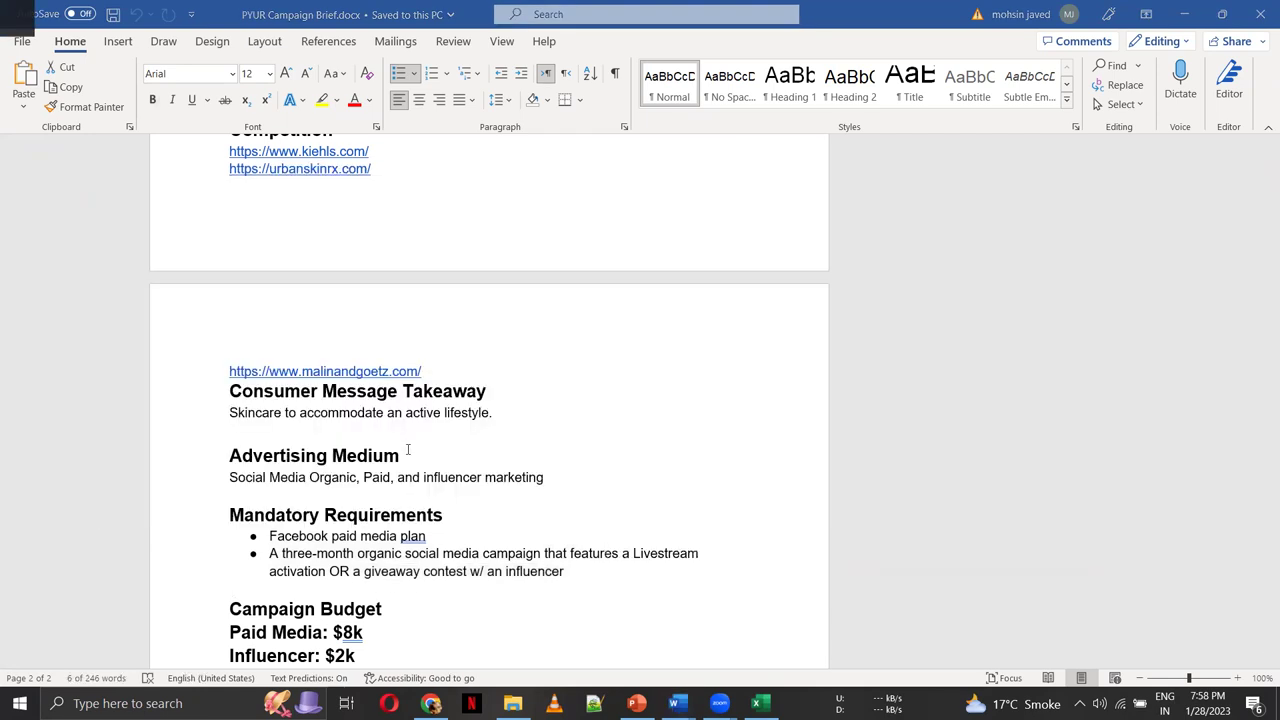
Switch to PowerPoint to check slide 10's Budget row, alternating with the campaign brief in Word
key("alt+Tab")
left_click(537, 366)
left_click(478, 433)
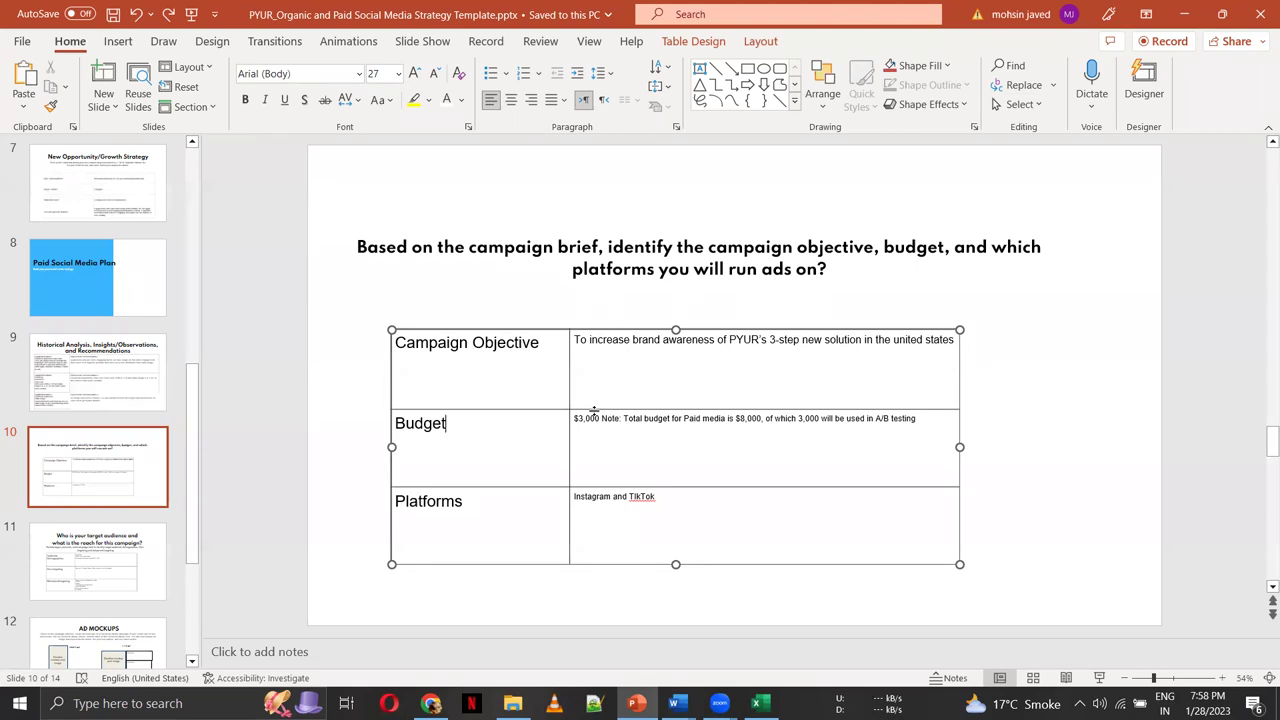
key("alt+Tab")
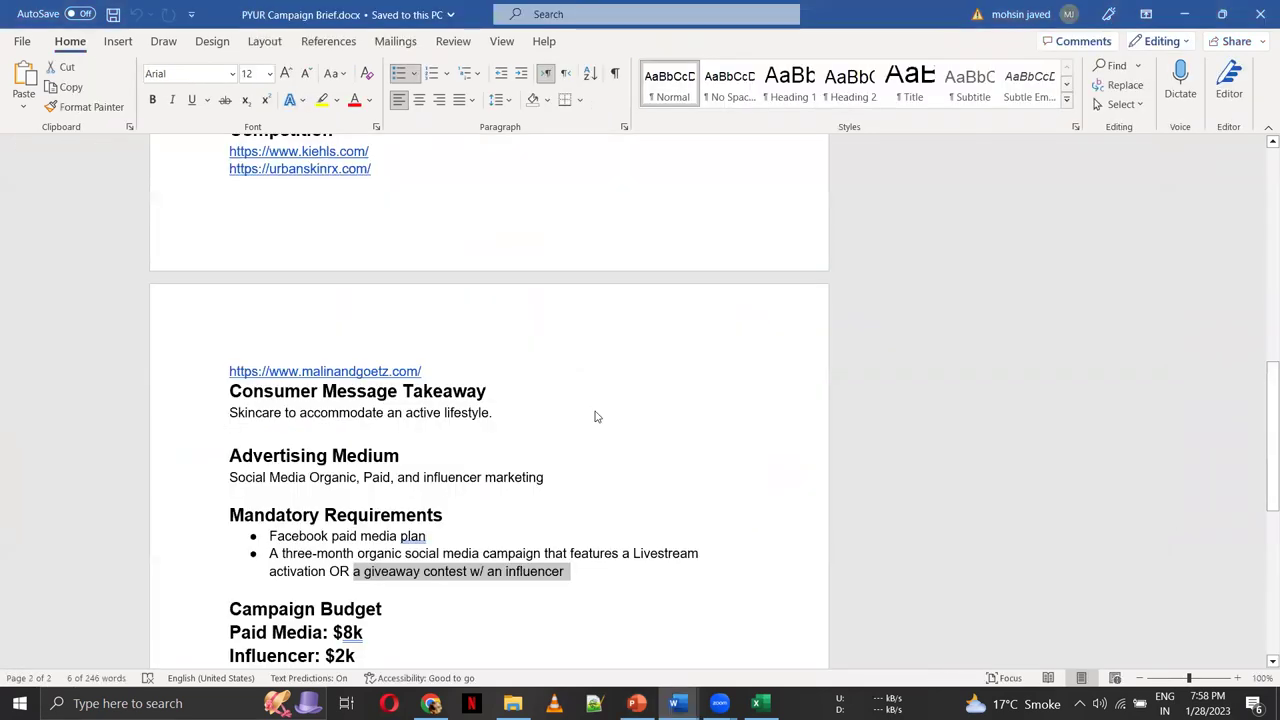
key("alt+Tab")
key("Tab")
key("Tab")
key("Tab")
key("Tab")
key("Tab")
key("Escape")
Examine the brief's Campaign Budget section, including its Paid Media and Influencer amounts
left_click_drag(352, 571, 568, 571)
double_click(309, 628)
left_click(362, 632, "shift")
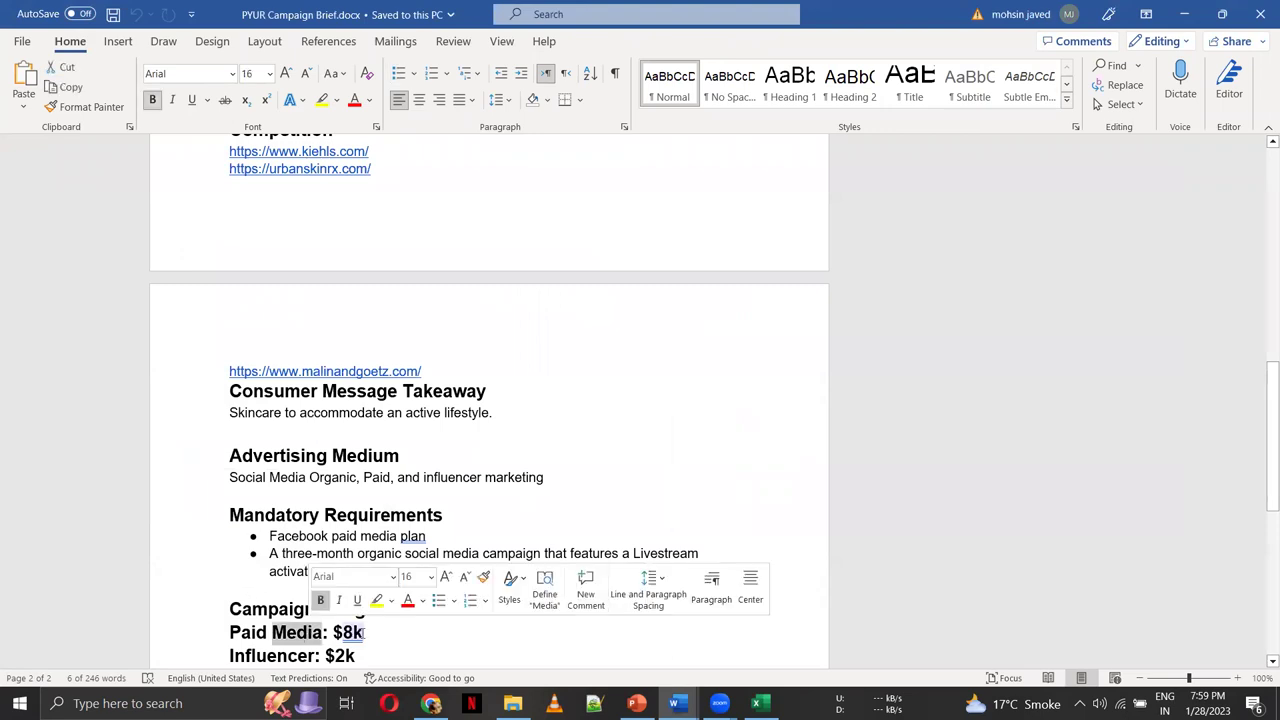
left_click(366, 632)
triple_click(276, 658)
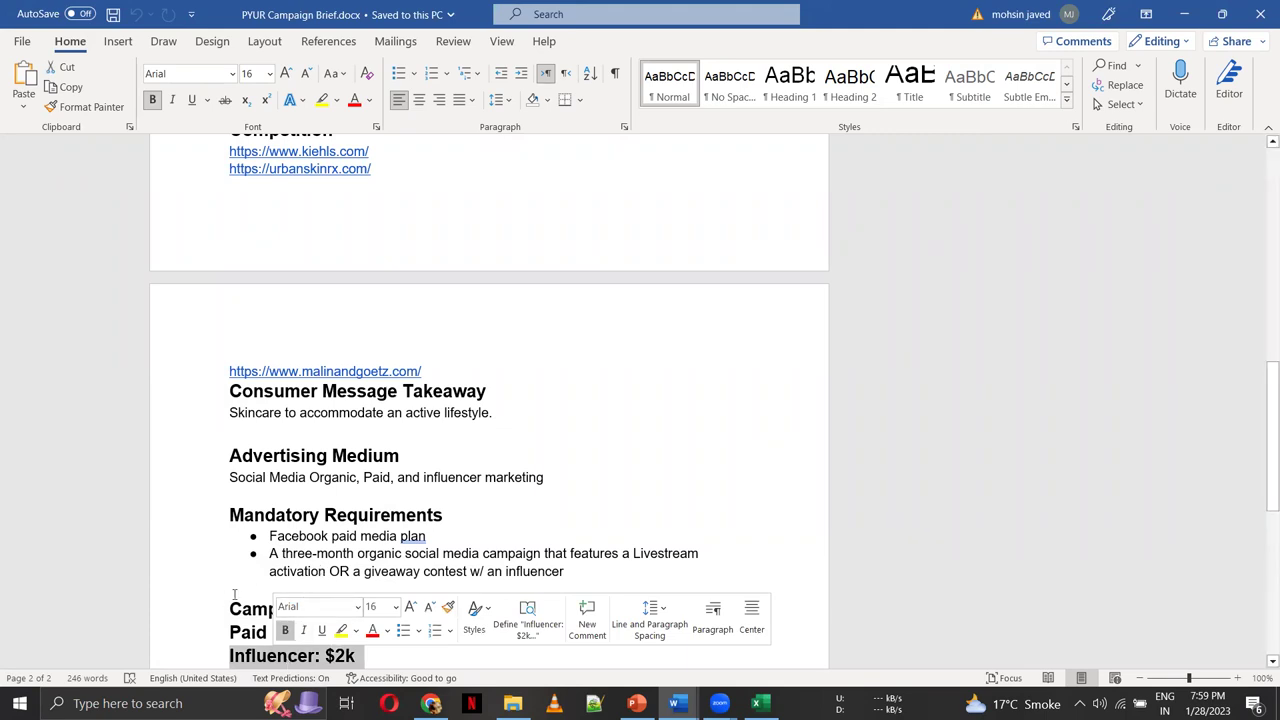
left_click(156, 619)
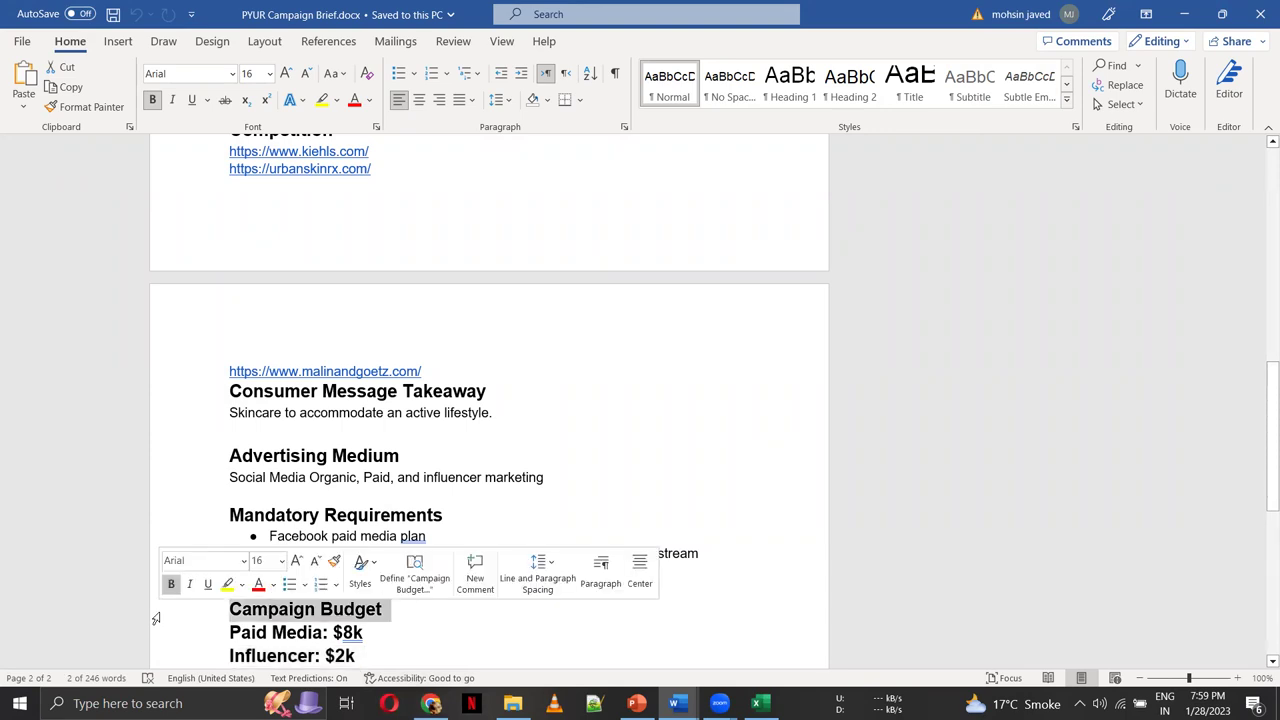
Compare the Campaign Budget section of the Word brief with the budget entered on slide 10 in PowerPoint
key("alt+Tab")
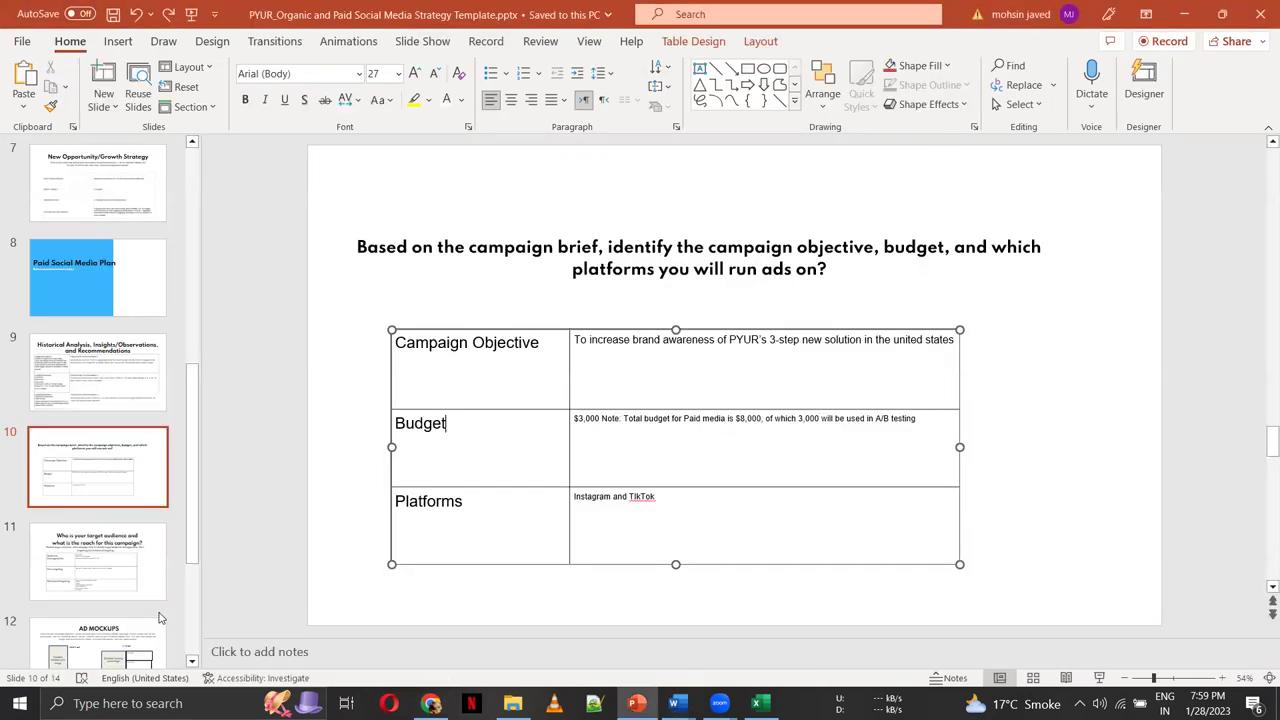
key("alt+Tab")
key("alt+Tab")
key("alt+Tab")
key("alt+Tab")
key("alt+Tab")
key("alt+Tab")
key("alt+Tab")
key("alt+Tab")
Replace the Budget entry in slide 10's table with "Total Budget 8000"
triple_click(607, 430)
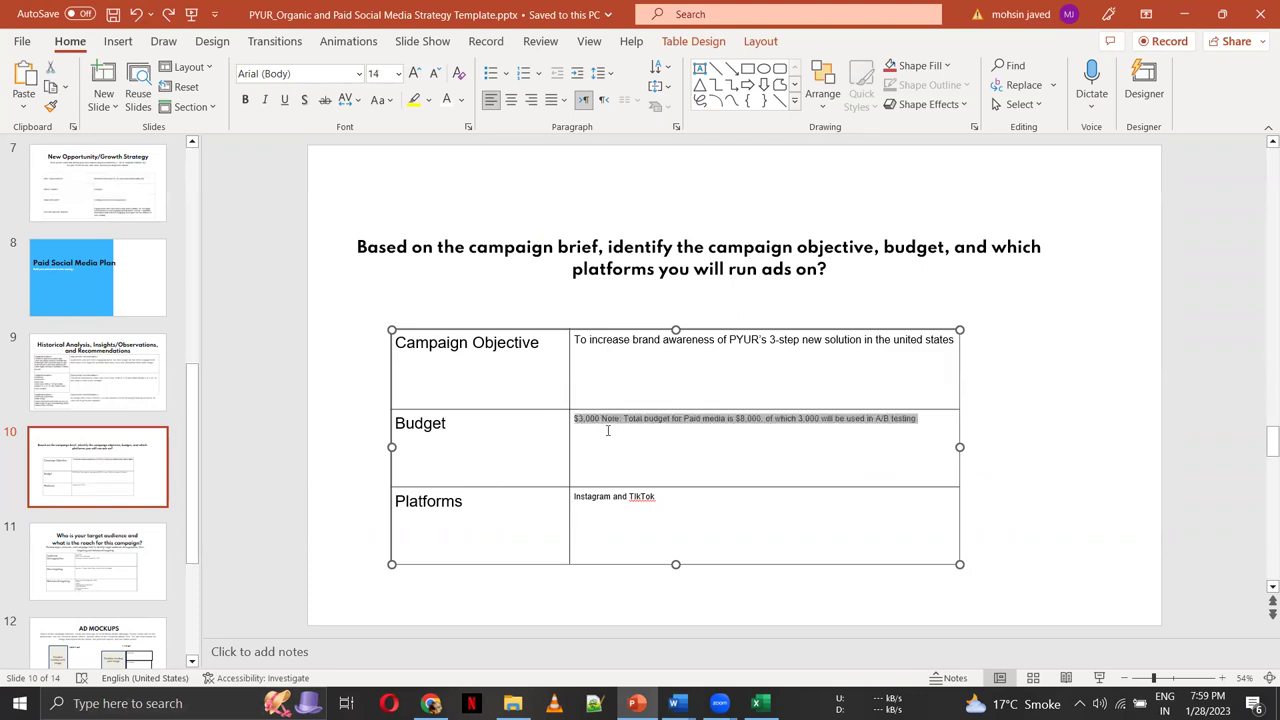
left_click(606, 437)
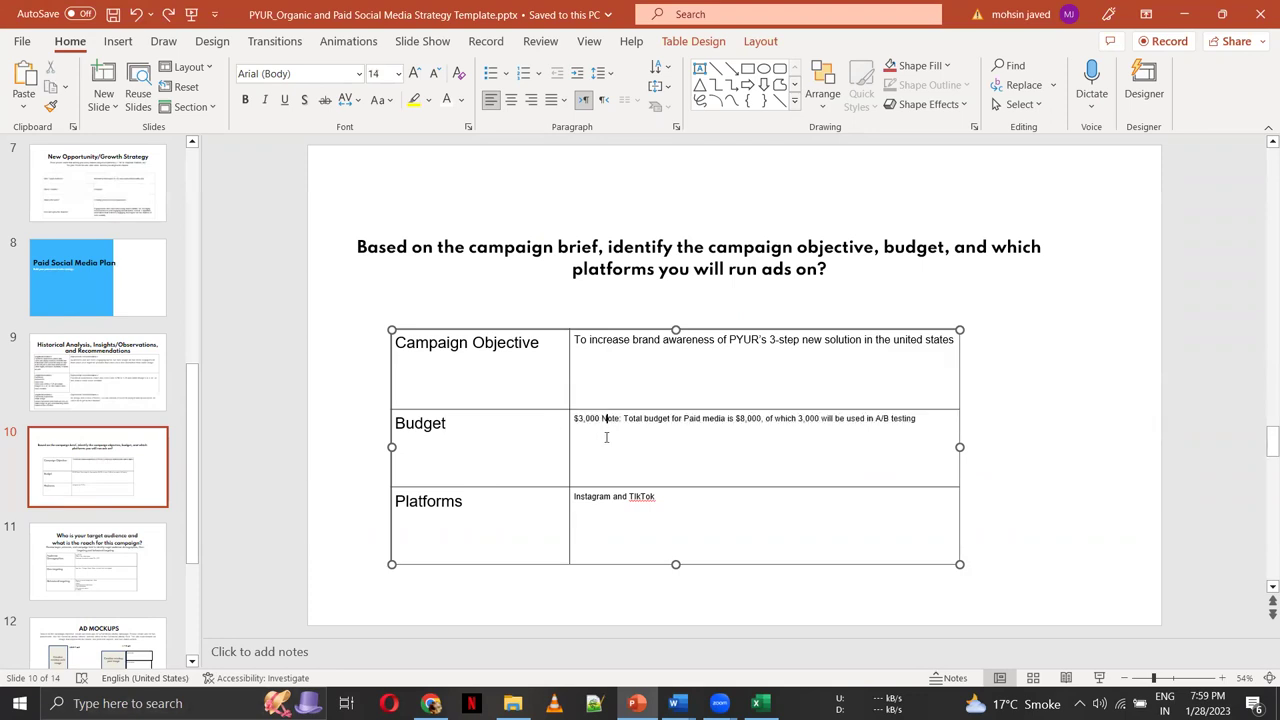
key("ctrl+a")
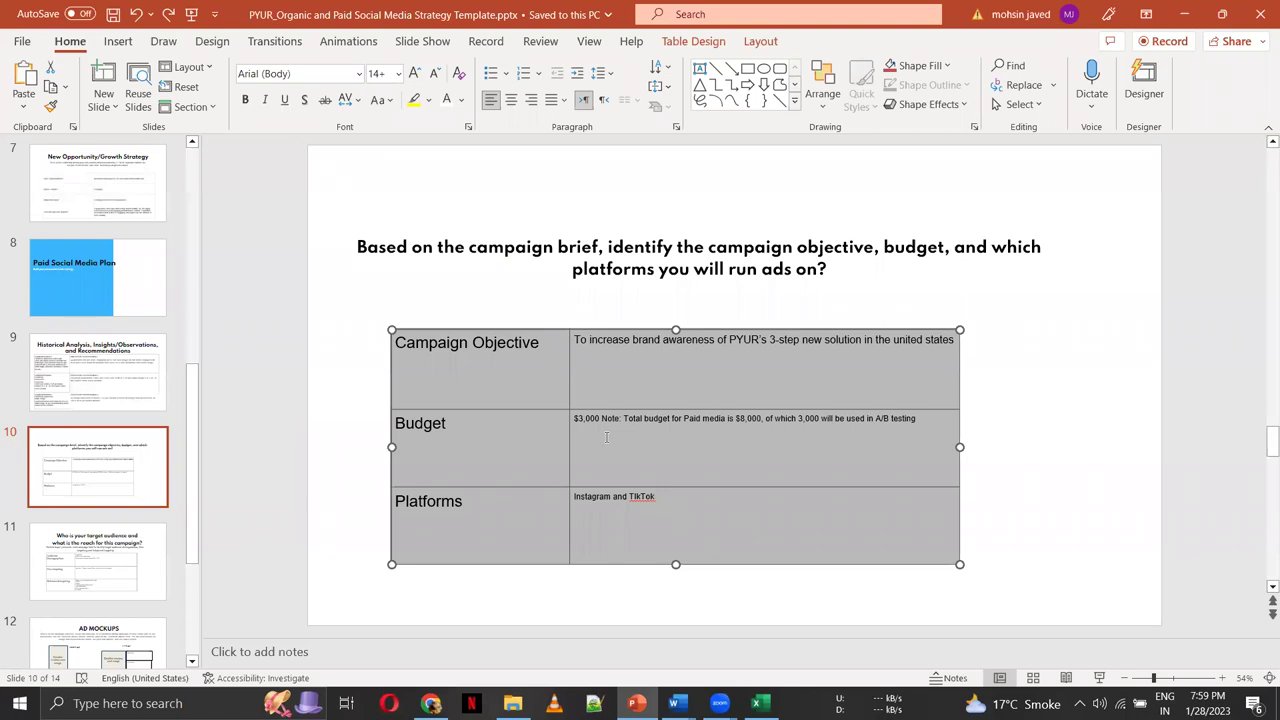
triple_click(588, 423)
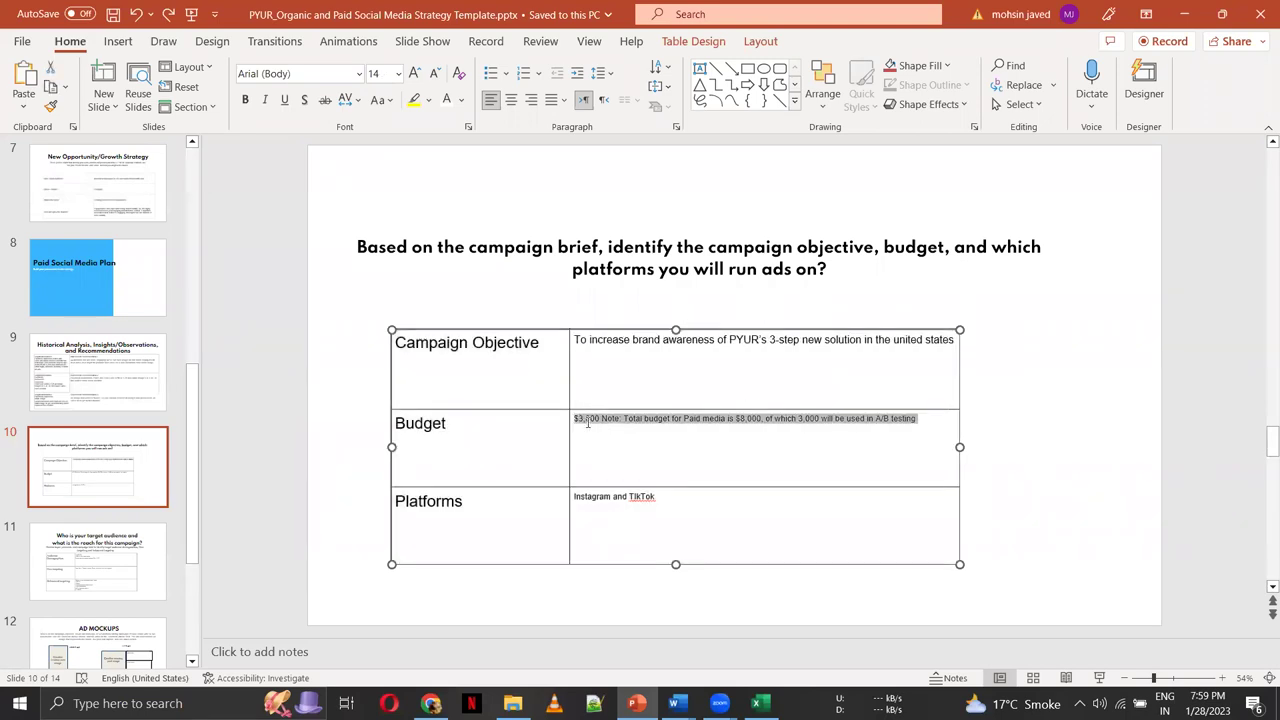
type("Total Budget 8000")
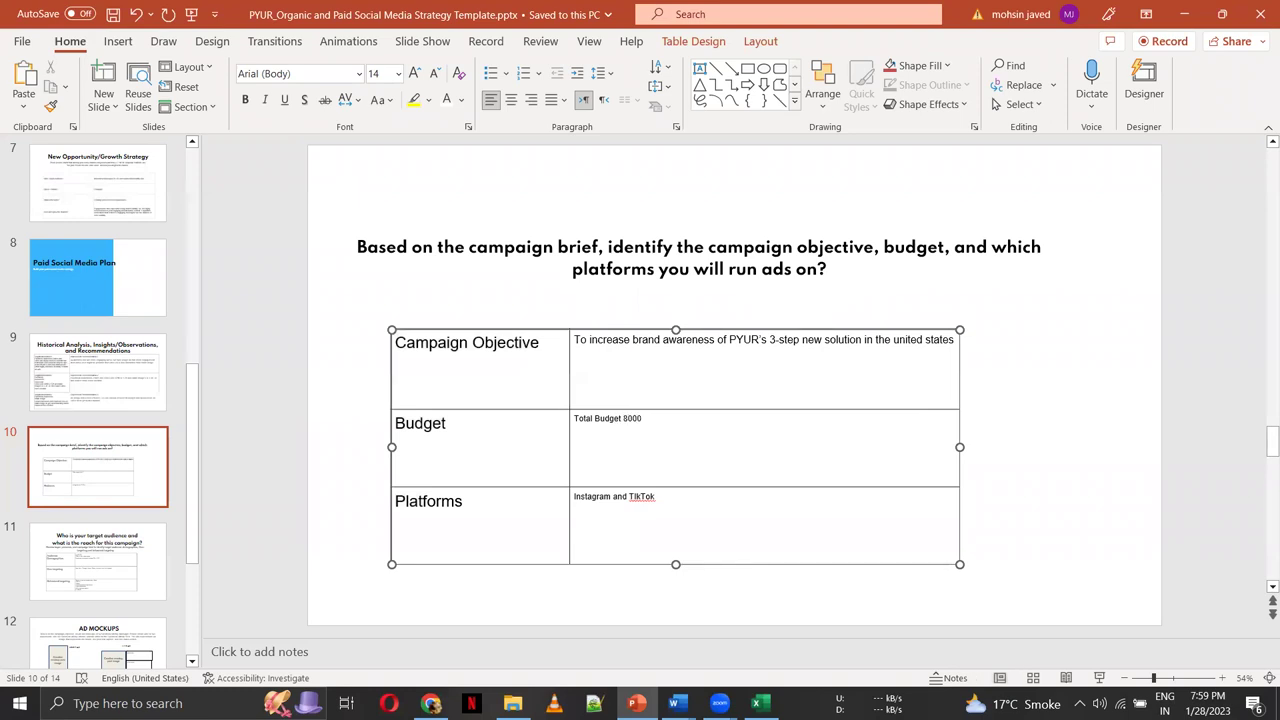